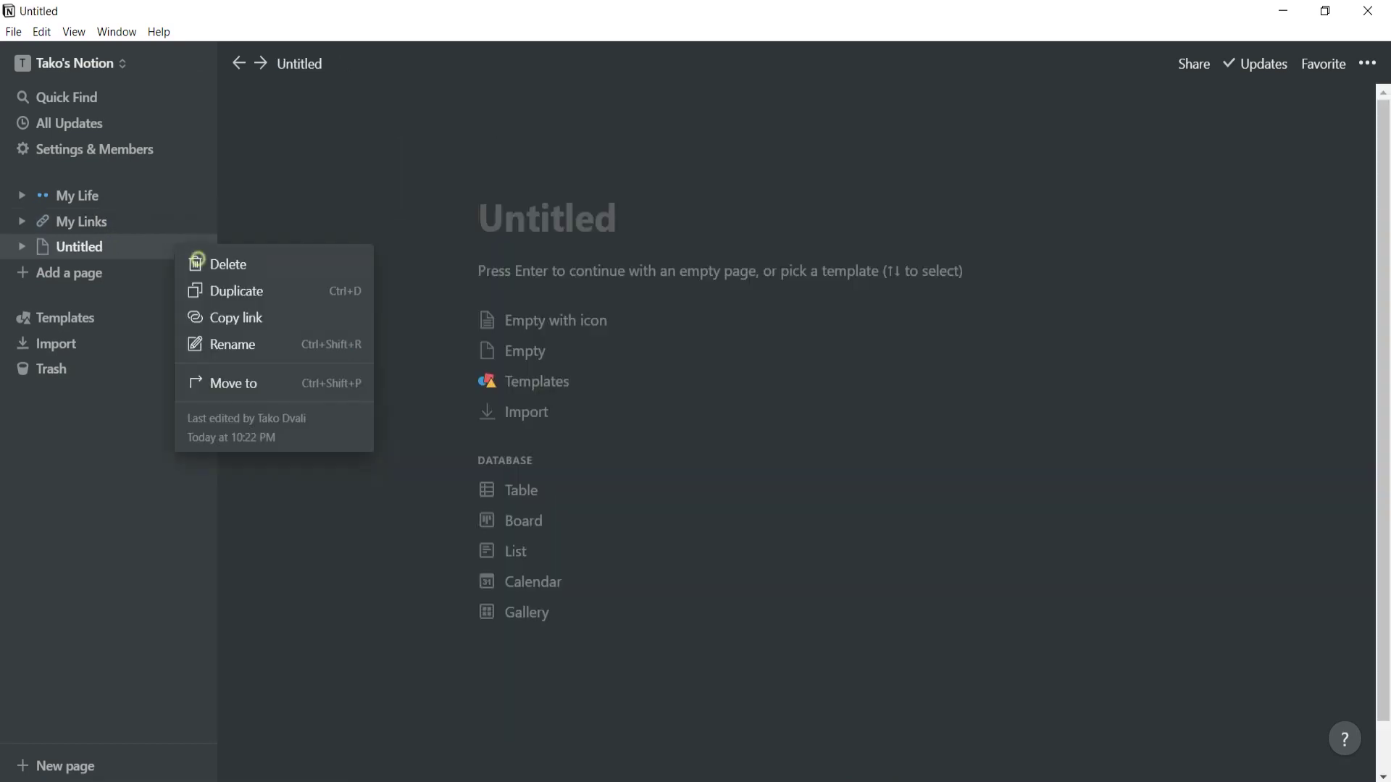
Add a new page to the workspace based on the Reading List template from the Education category.
click(226, 261)
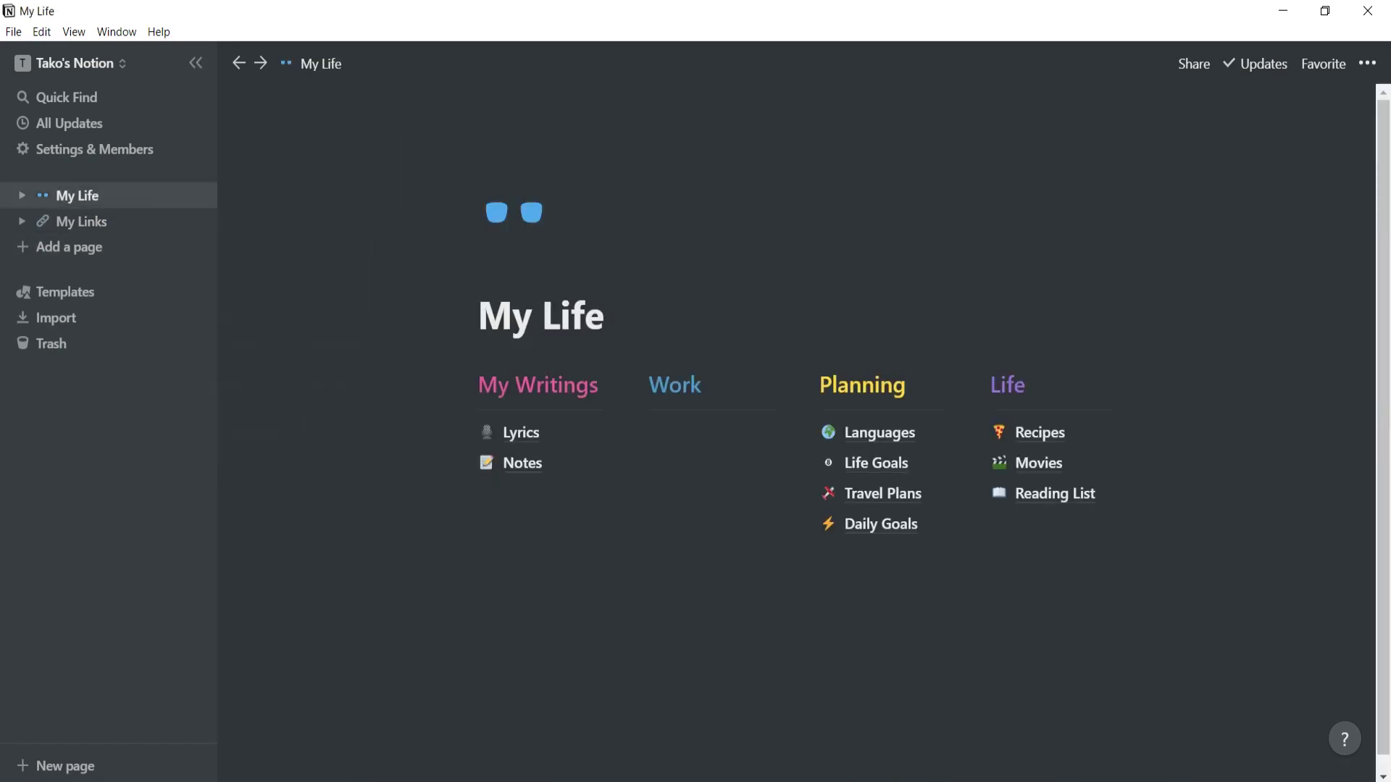
click(69, 247)
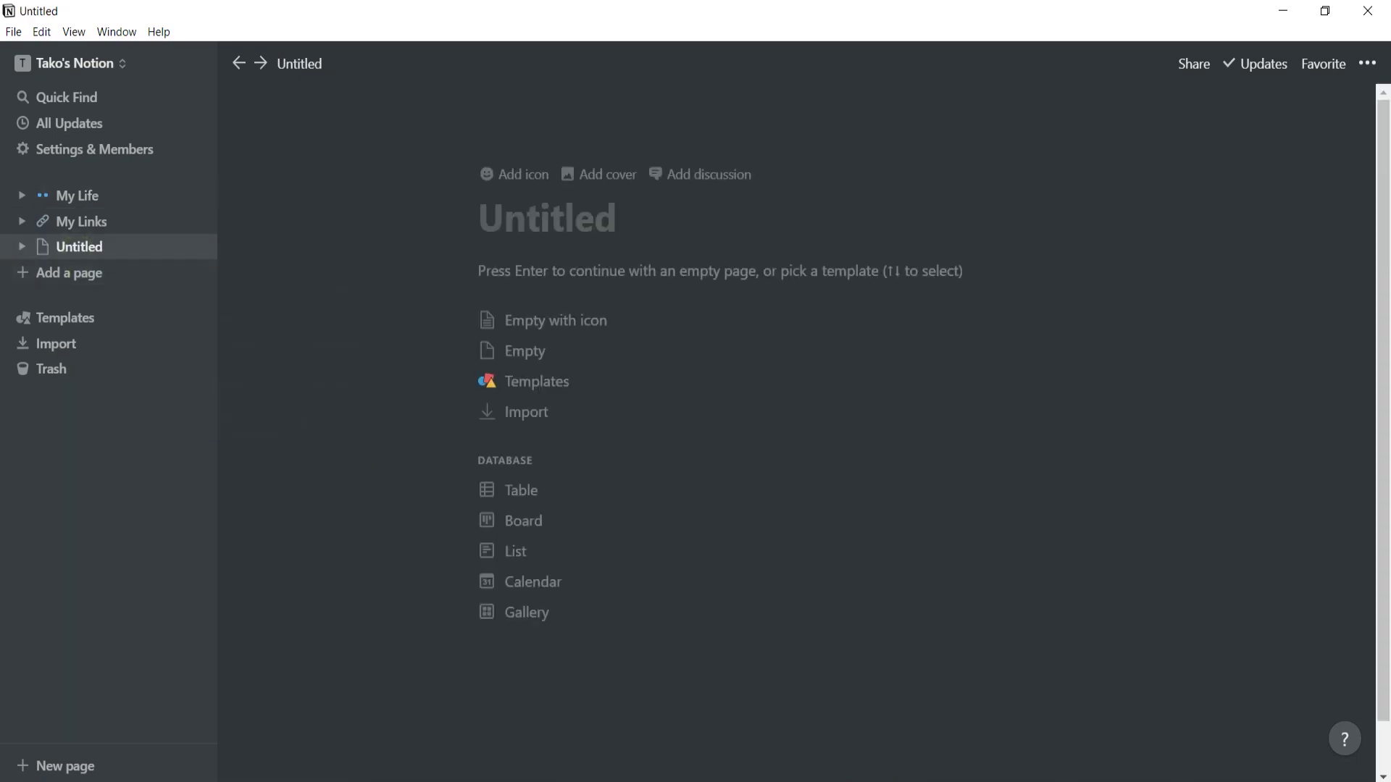
click(575, 377)
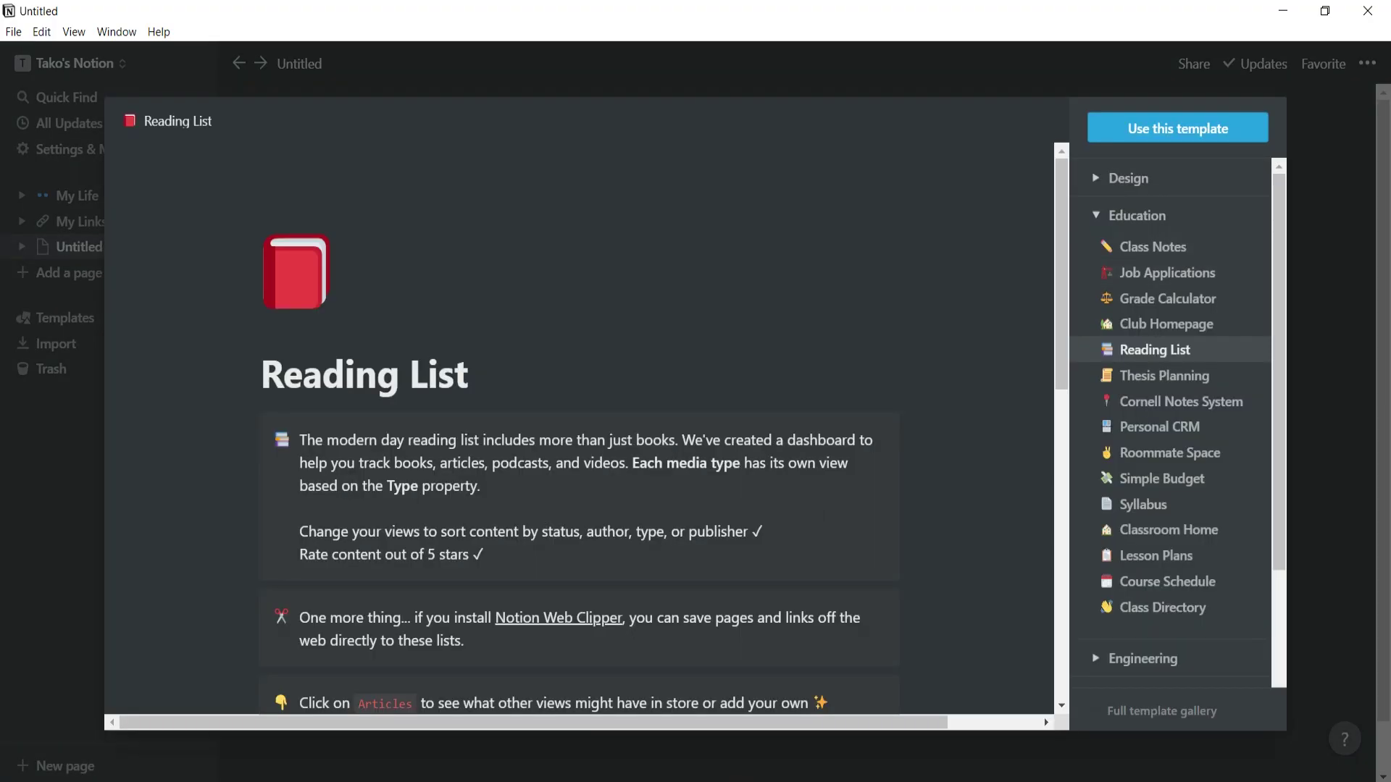
click(1136, 129)
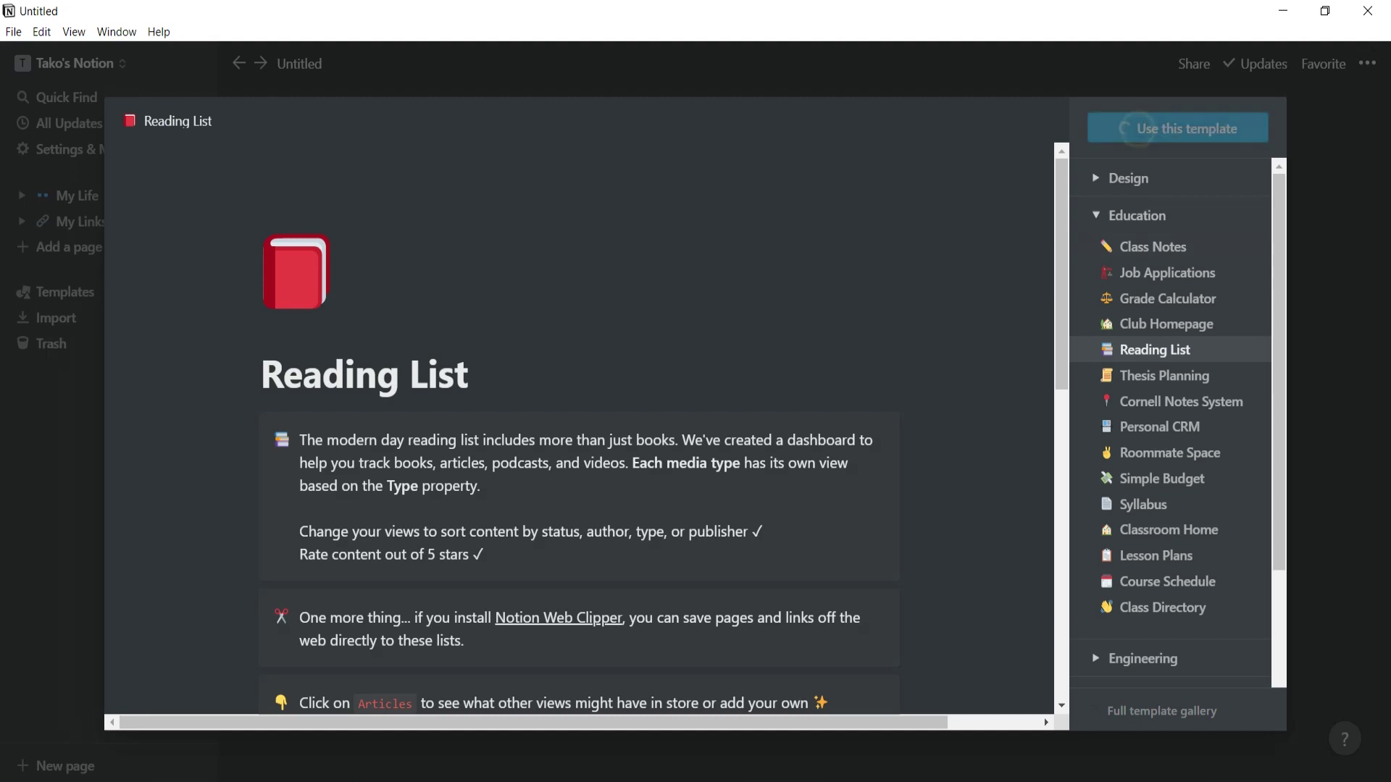
Delete the three instruction callouts above the Media database on the Reading List page.
drag(1171, 513, 494, 238)
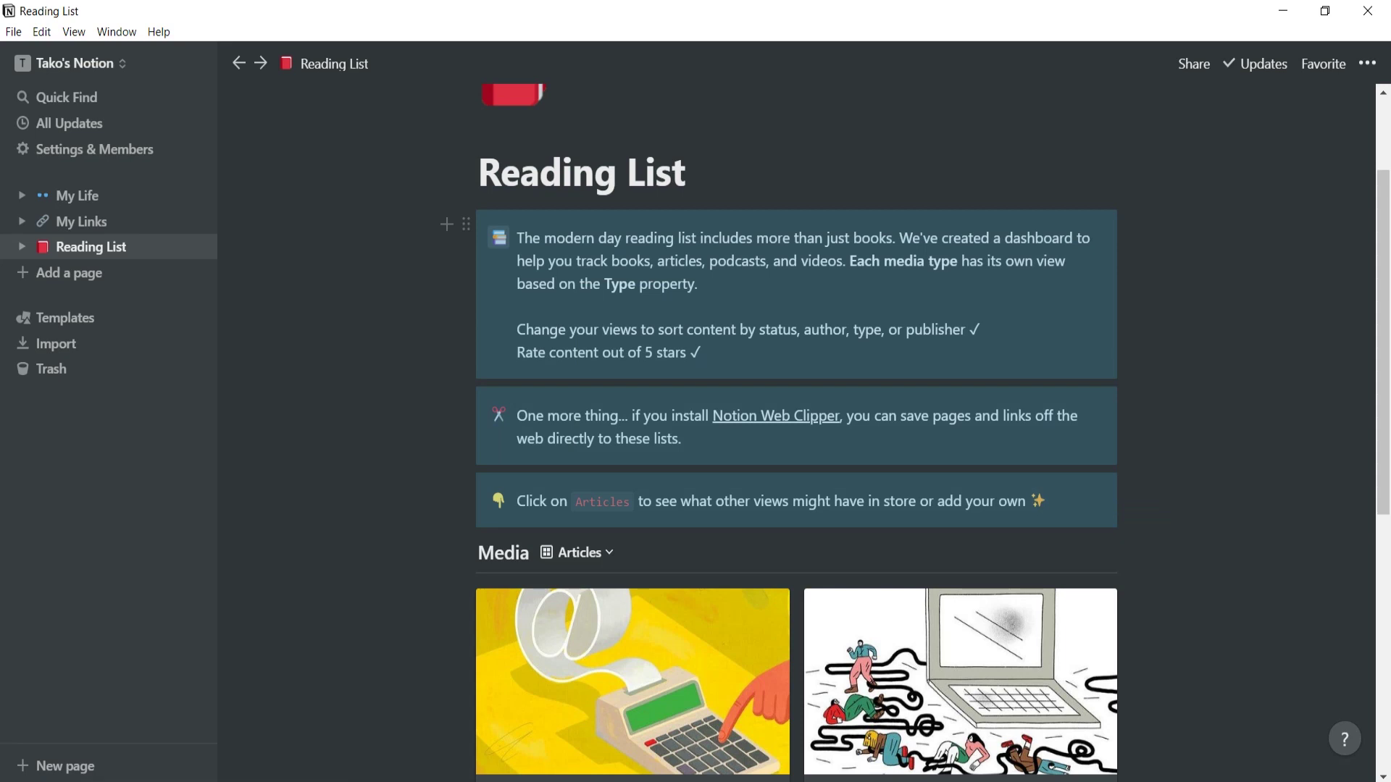
key(Delete)
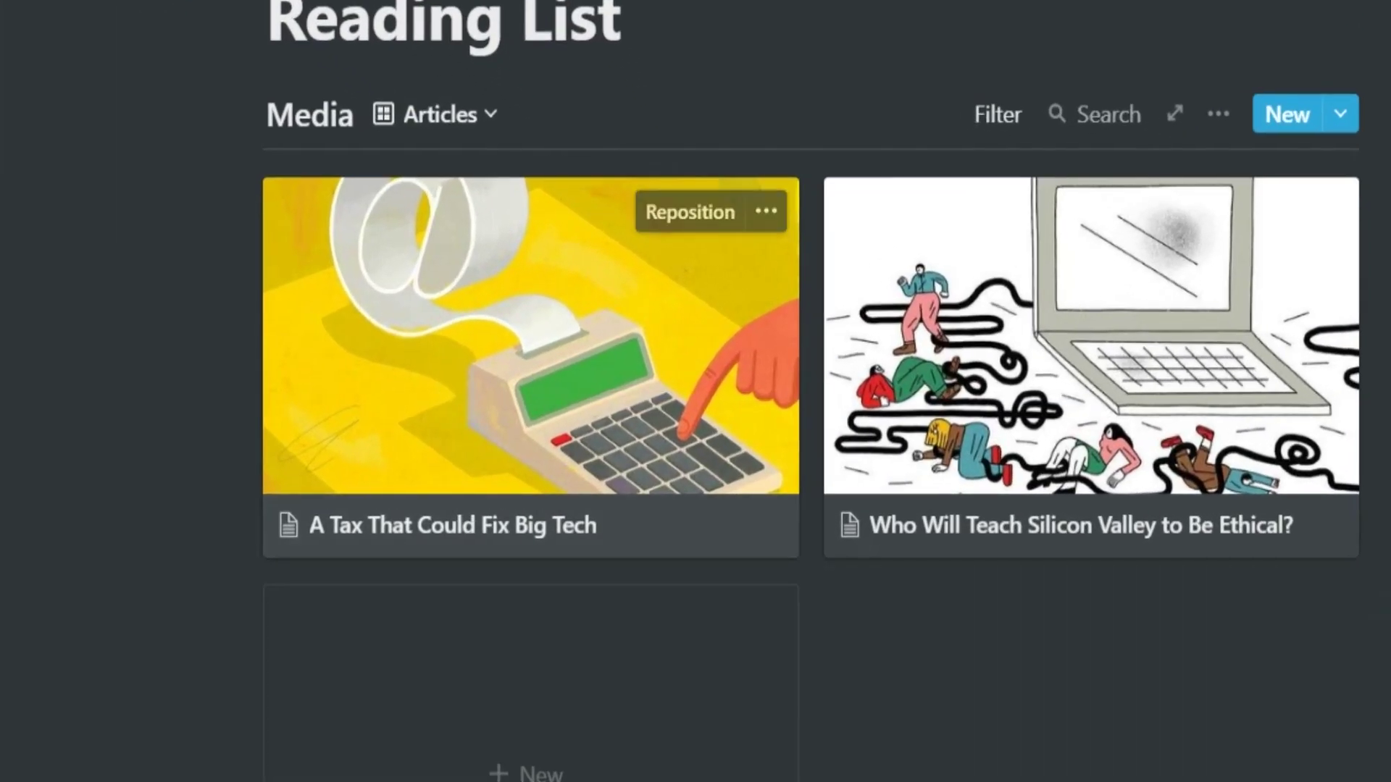
Look through the Podcasts and Film + TV views of the Media database and return to the Articles view.
click(411, 114)
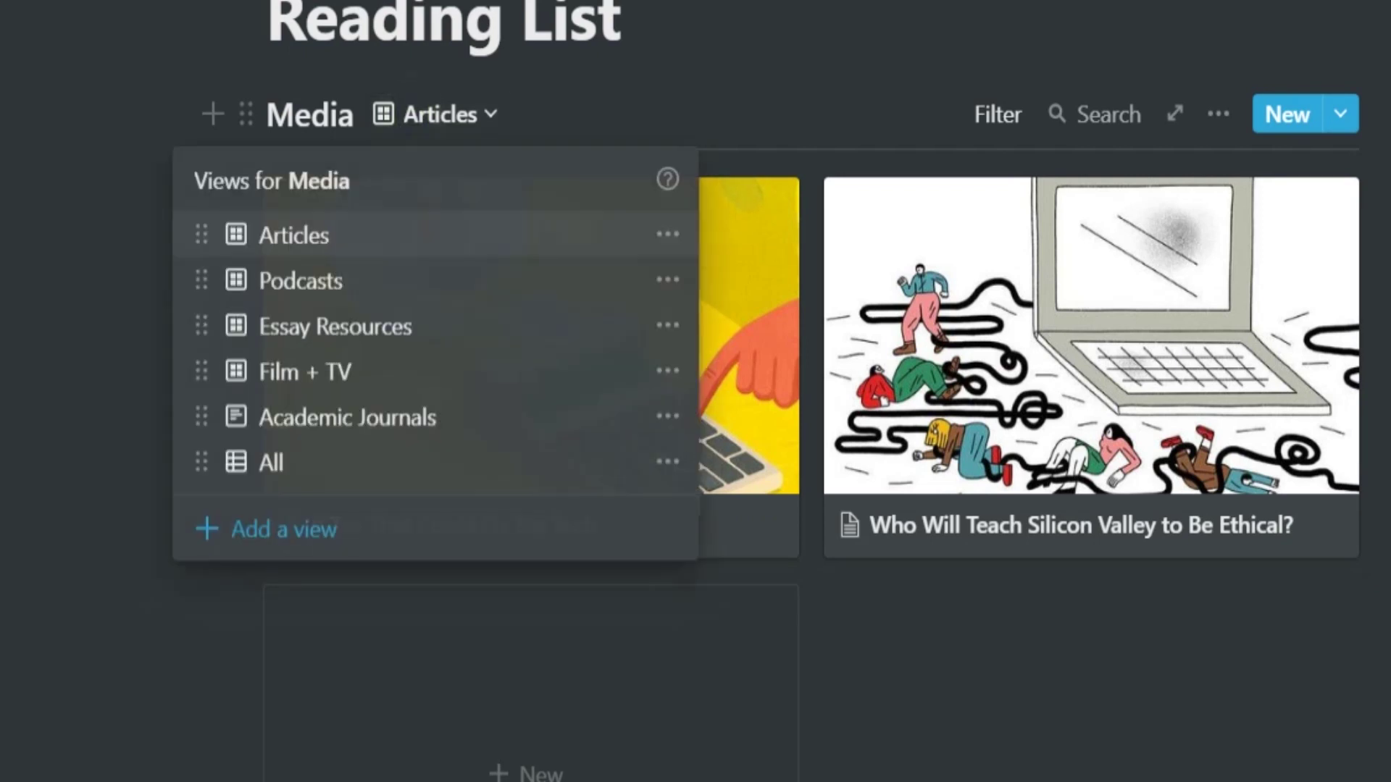
click(304, 281)
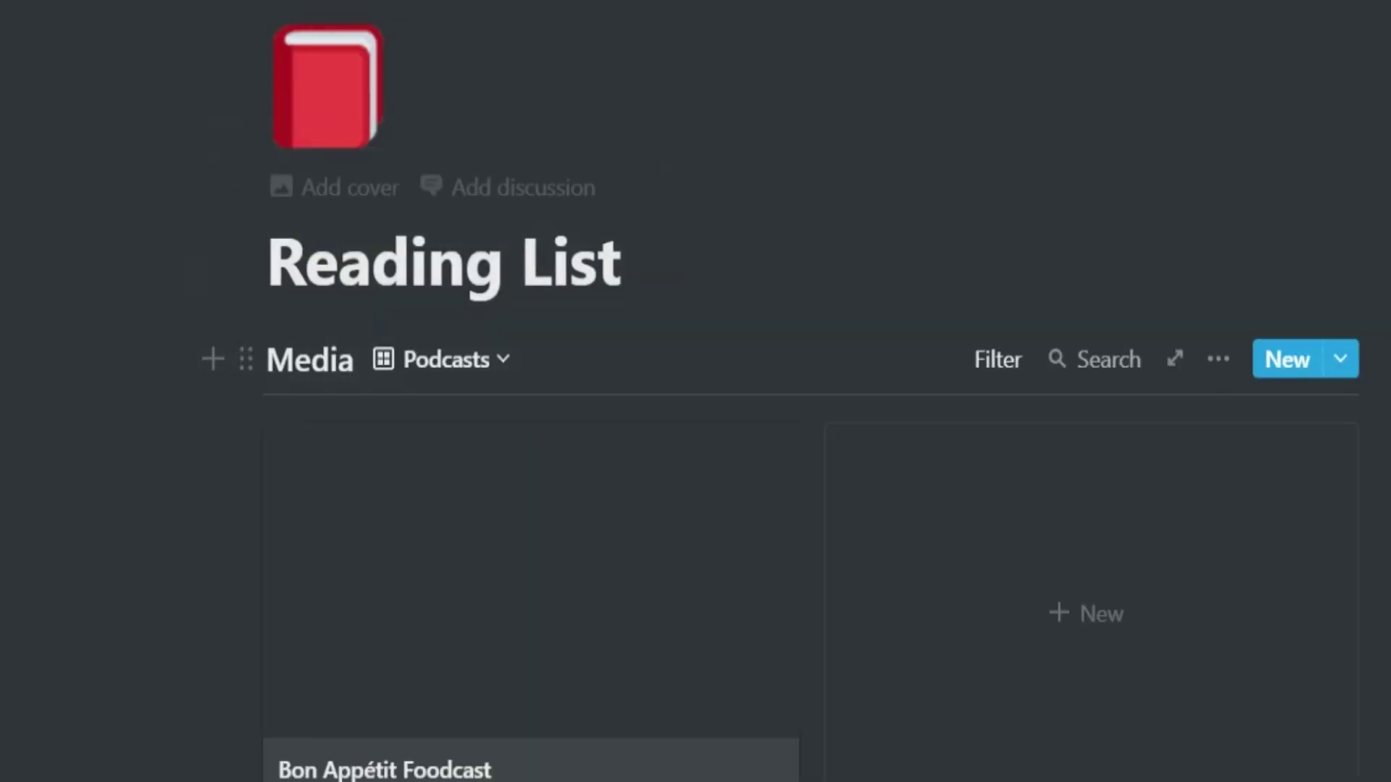
click(428, 114)
click(298, 380)
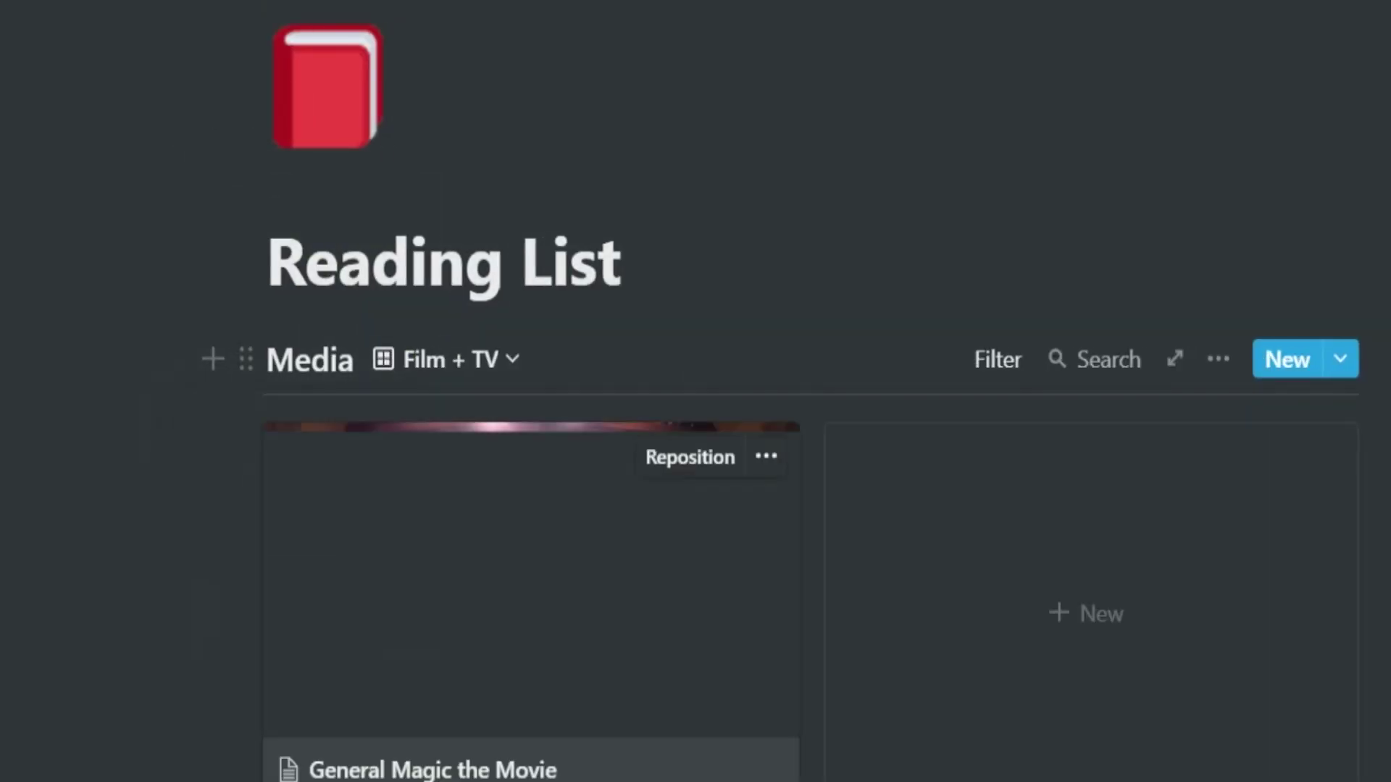
click(449, 359)
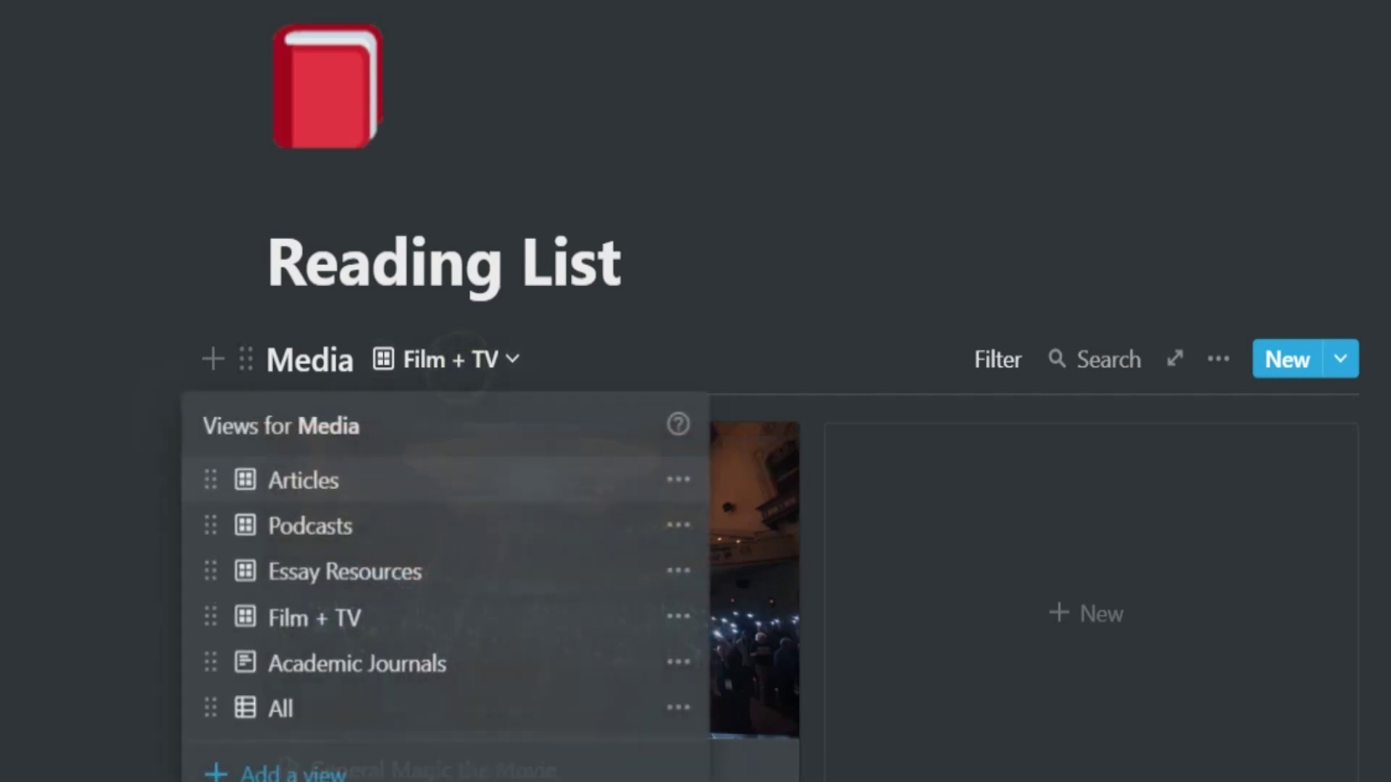
click(359, 475)
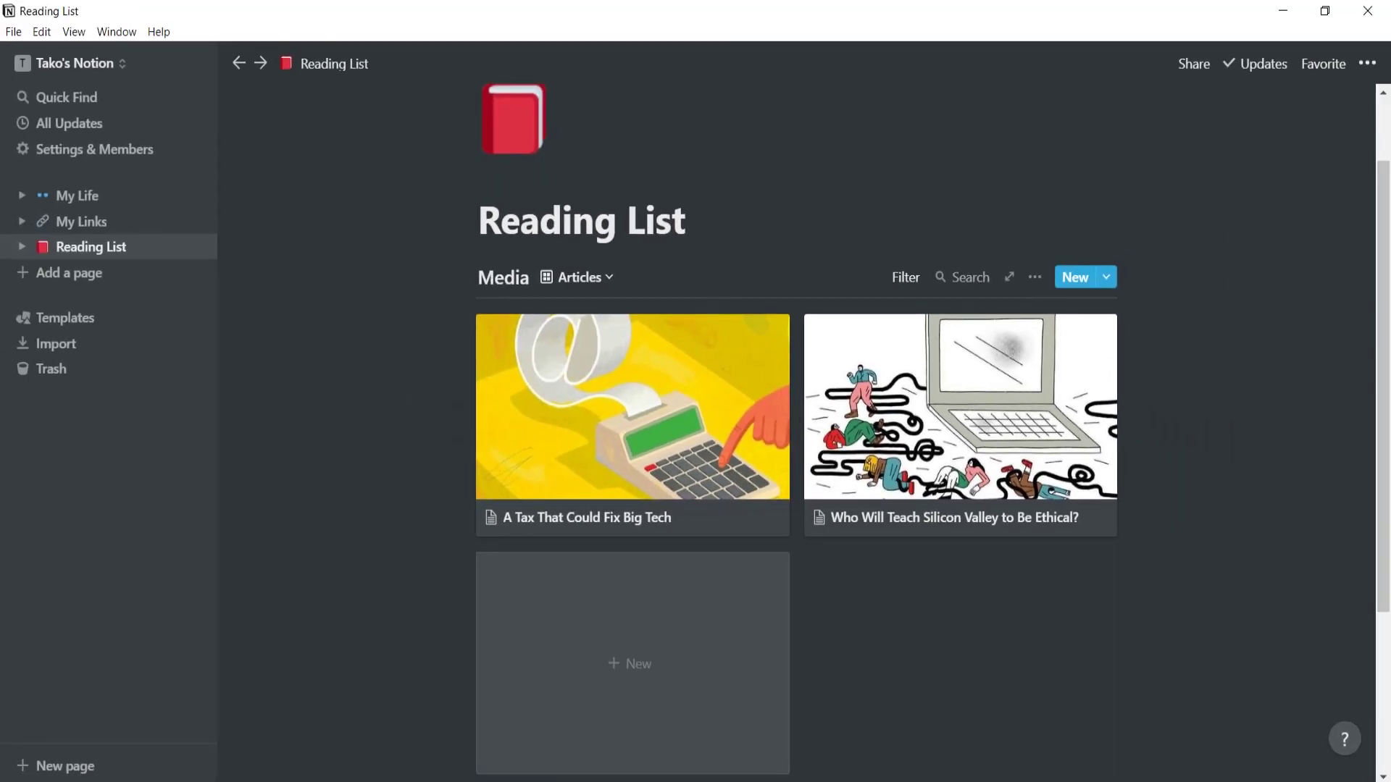
Add a new entry to the Media gallery and set its Type to a newly created option named Books.
click(619, 608)
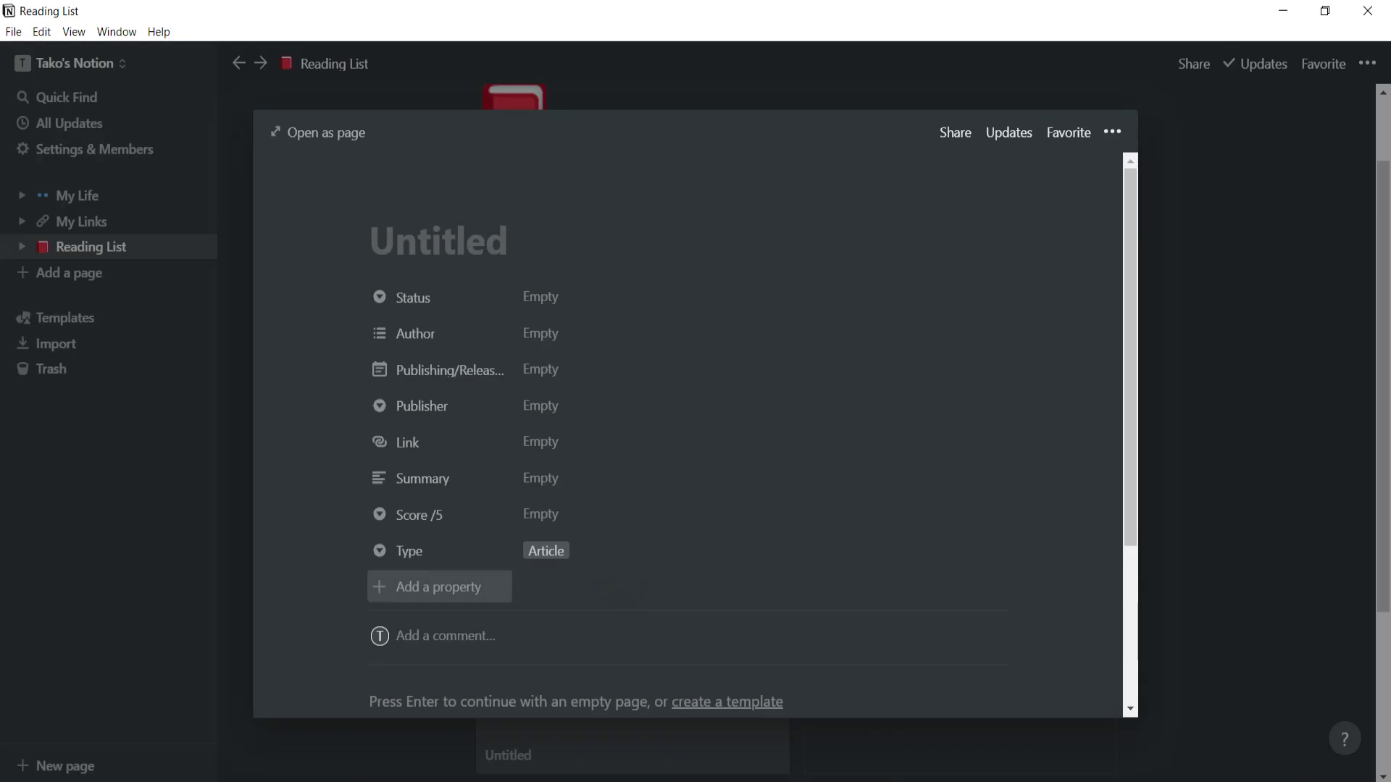
click(615, 551)
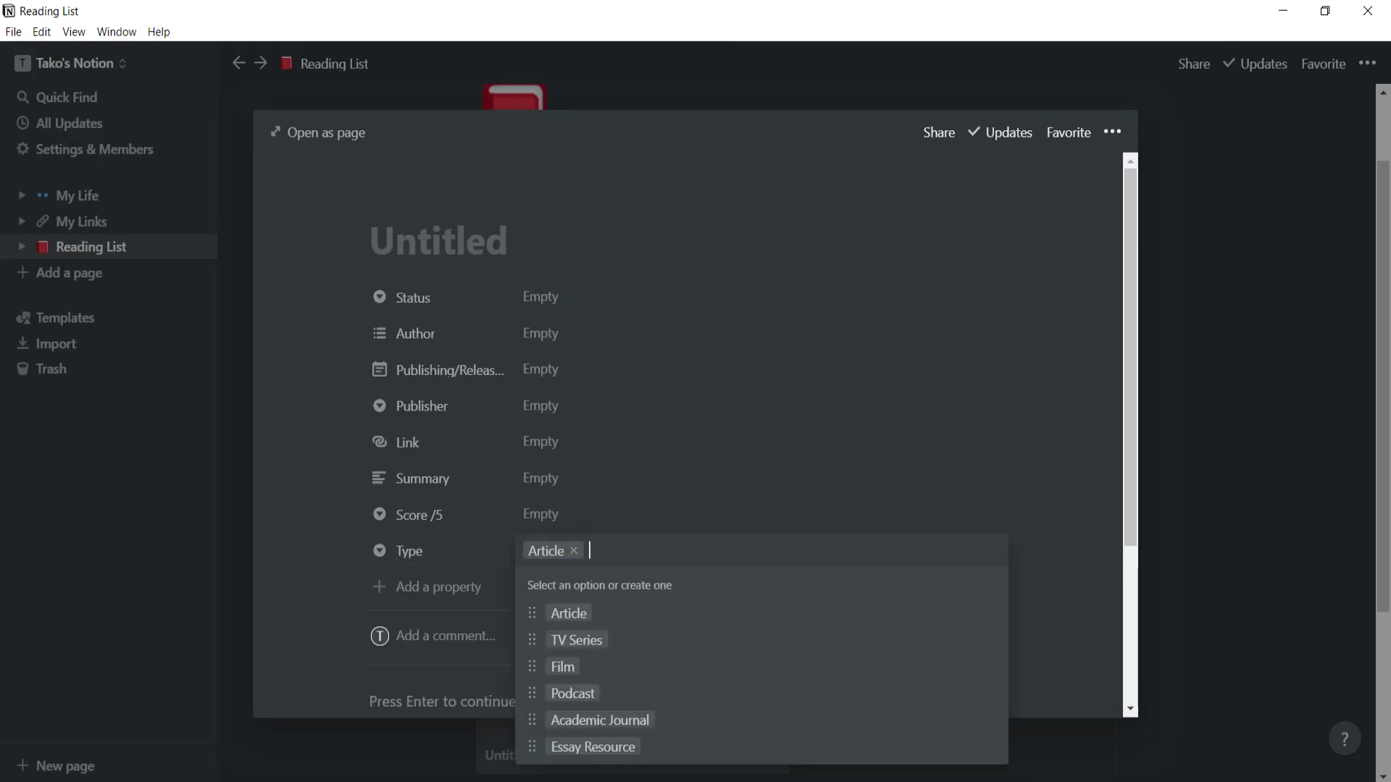
text(B)
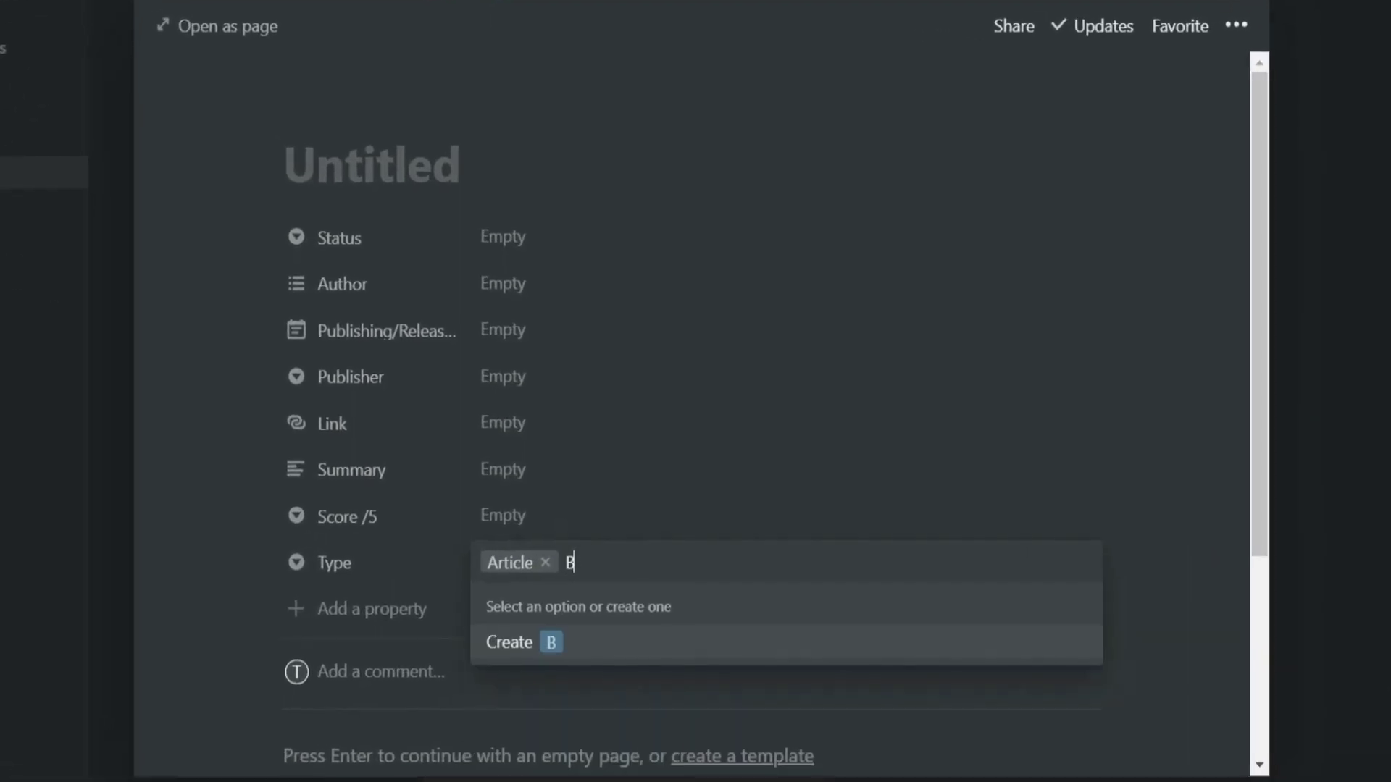
text(ooks)
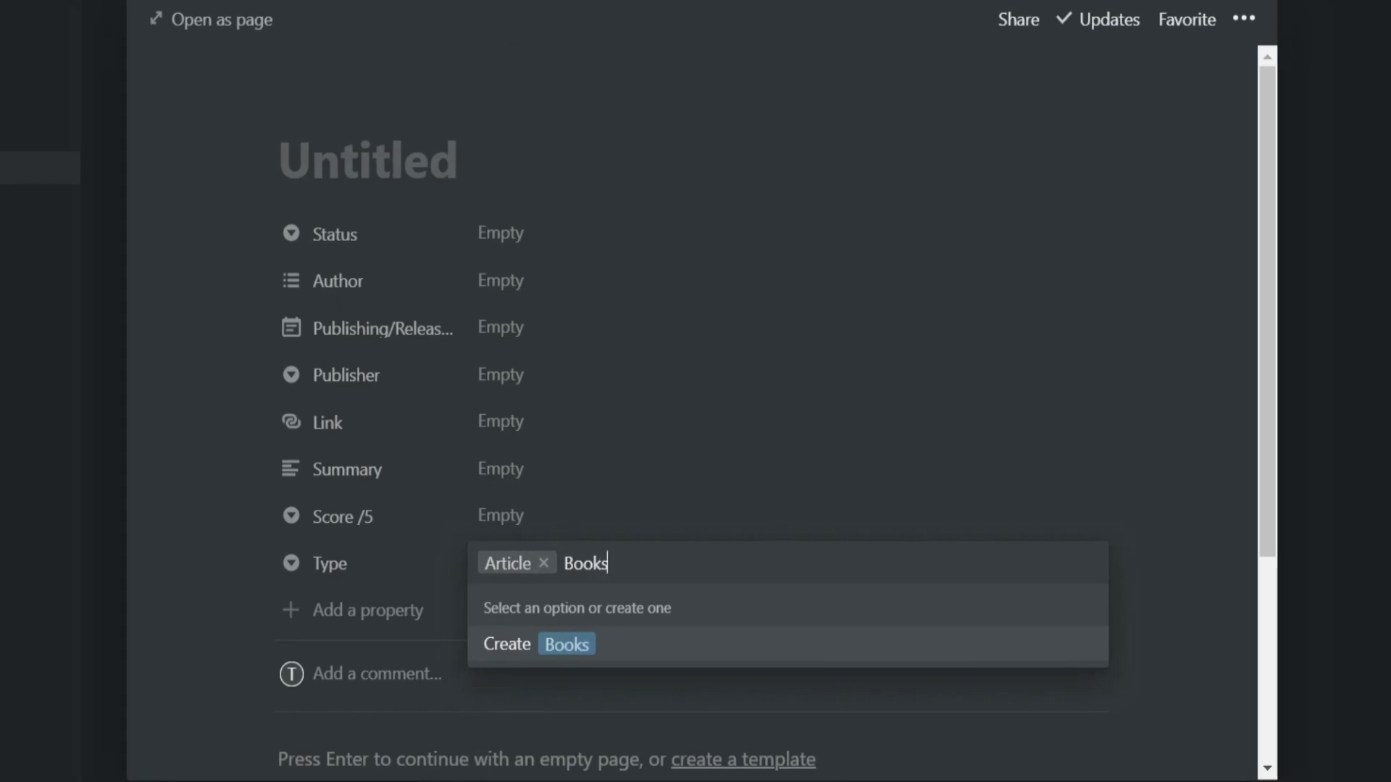
click(531, 645)
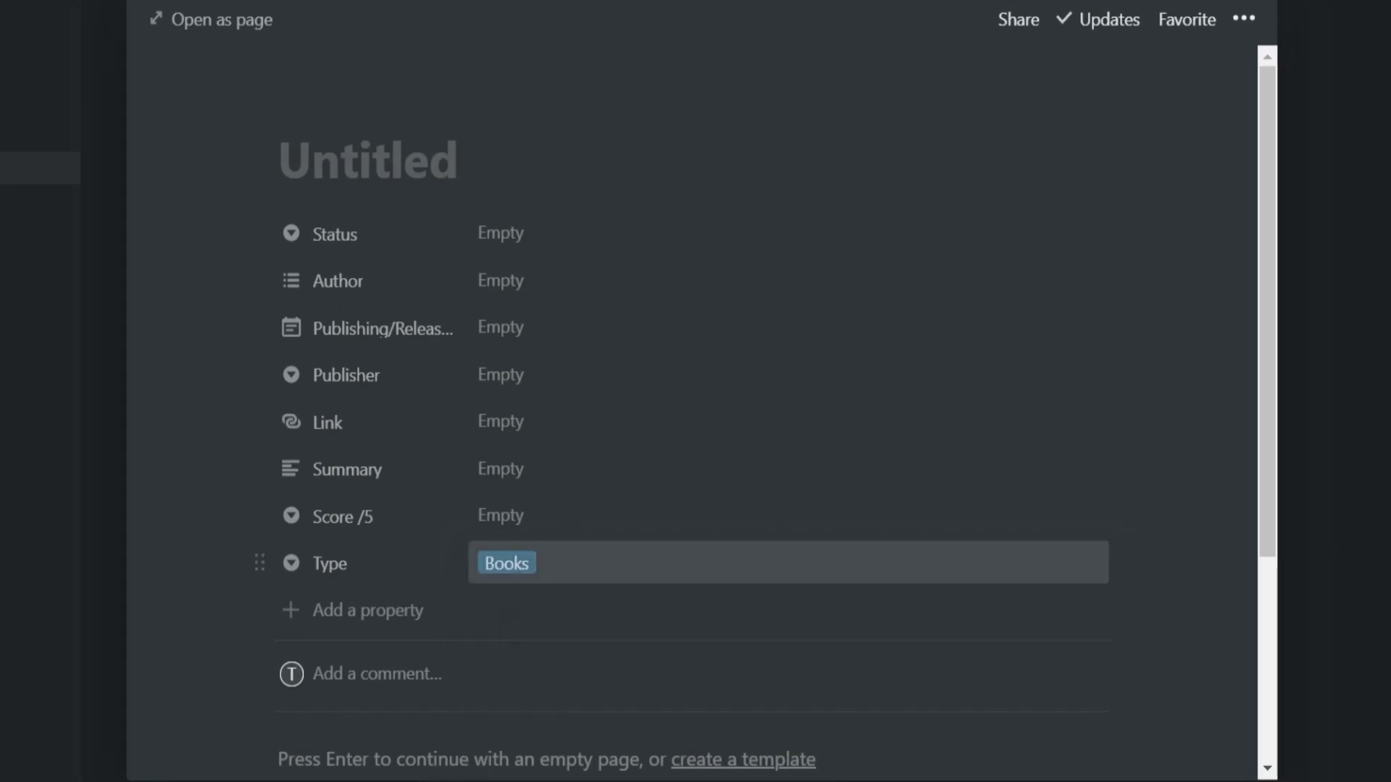
Change the color of the Books option in the Type property to Default.
click(1081, 562)
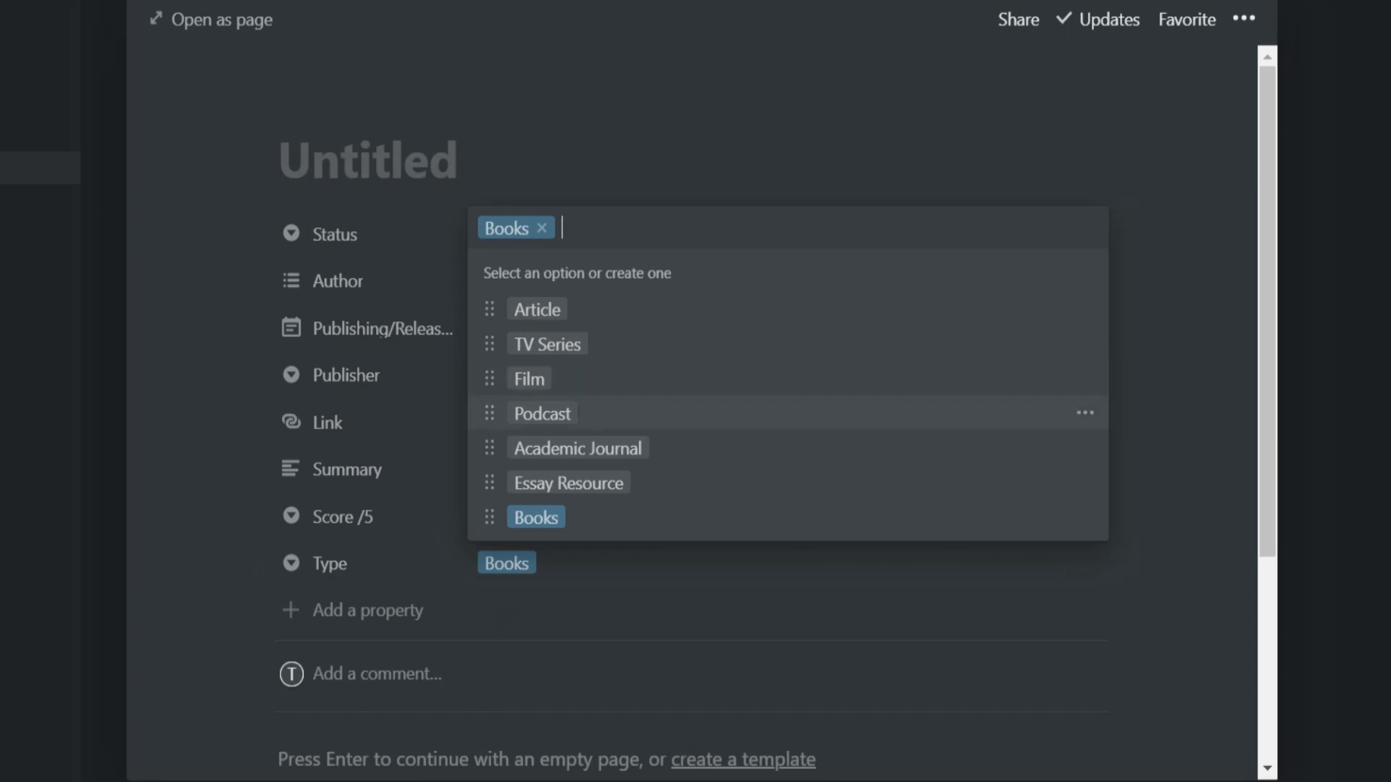
click(1084, 518)
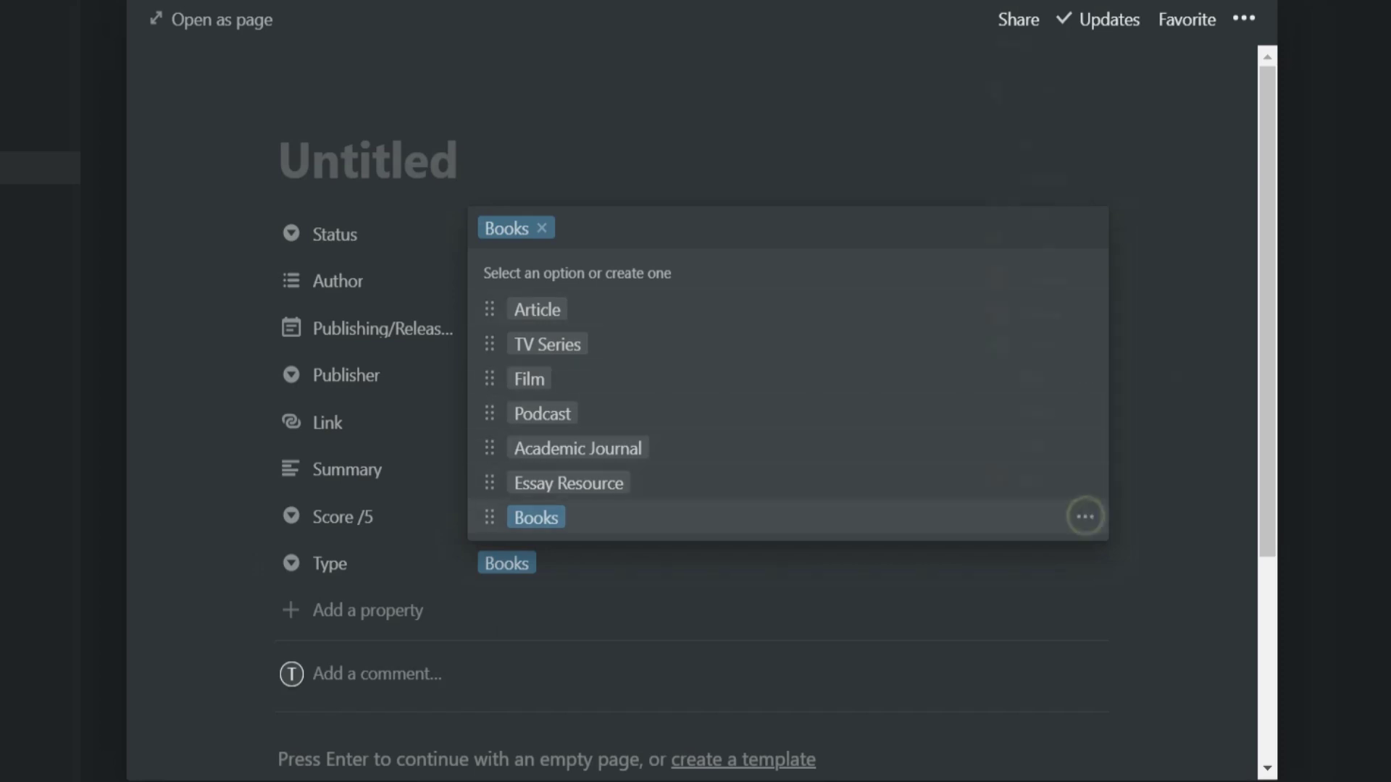
click(1041, 166)
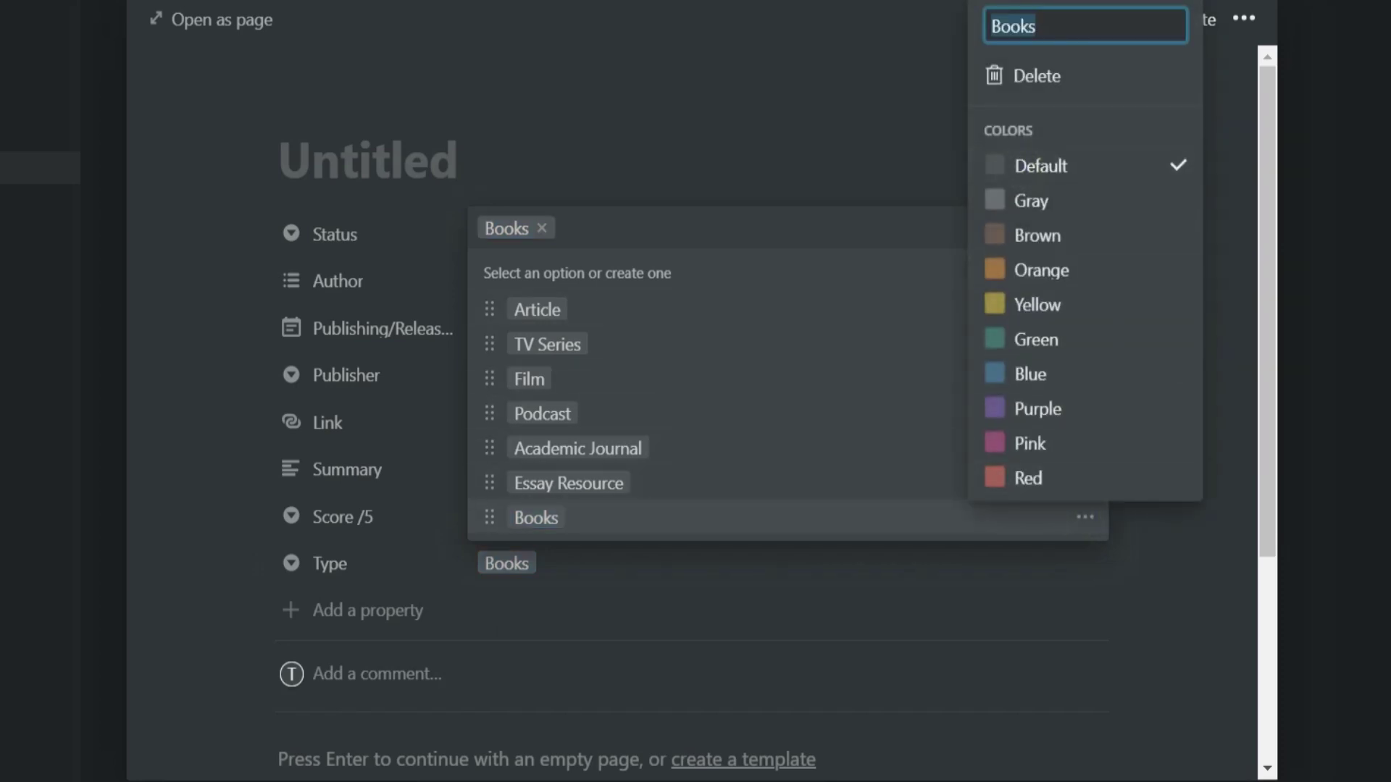
click(1148, 642)
click(1148, 643)
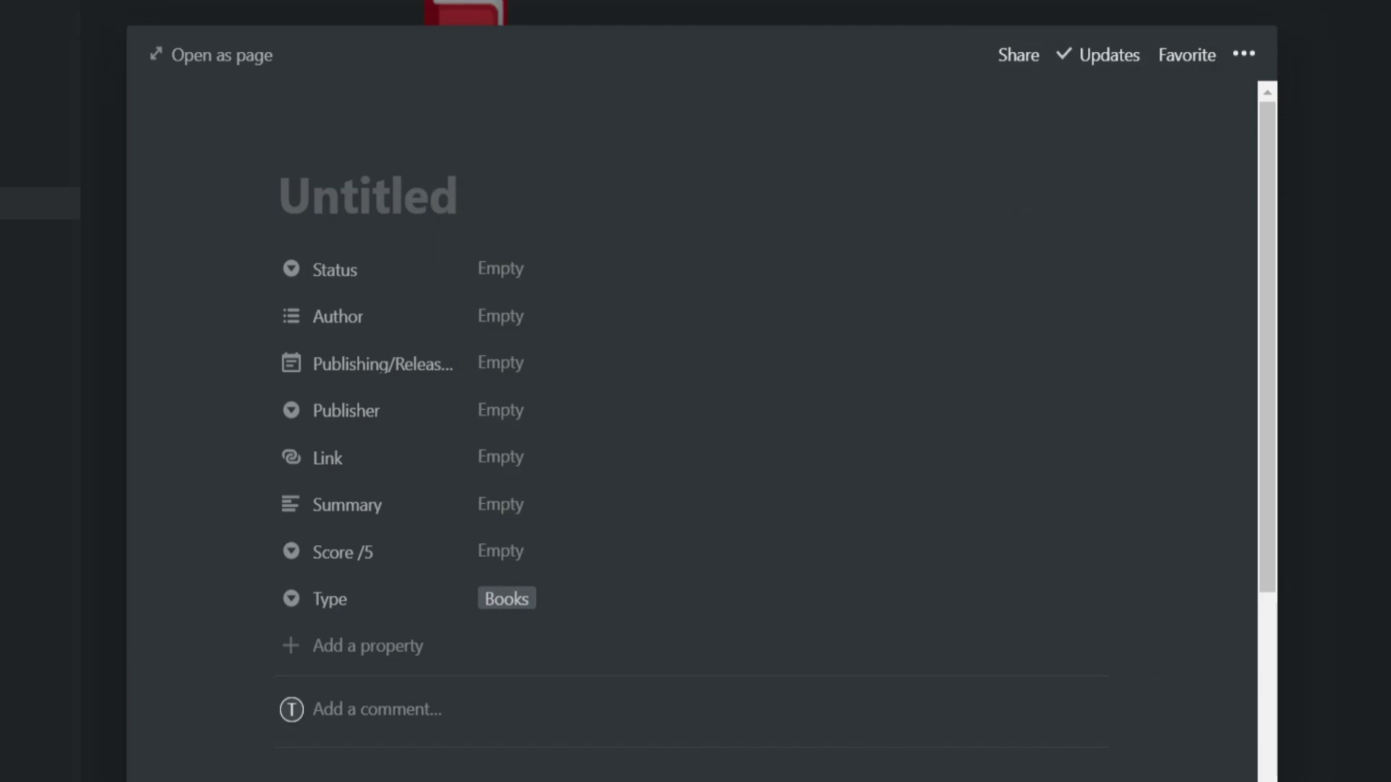
Title the new entry Untamed and set its Status to Ready to Start.
click(435, 185)
text(Untamed)
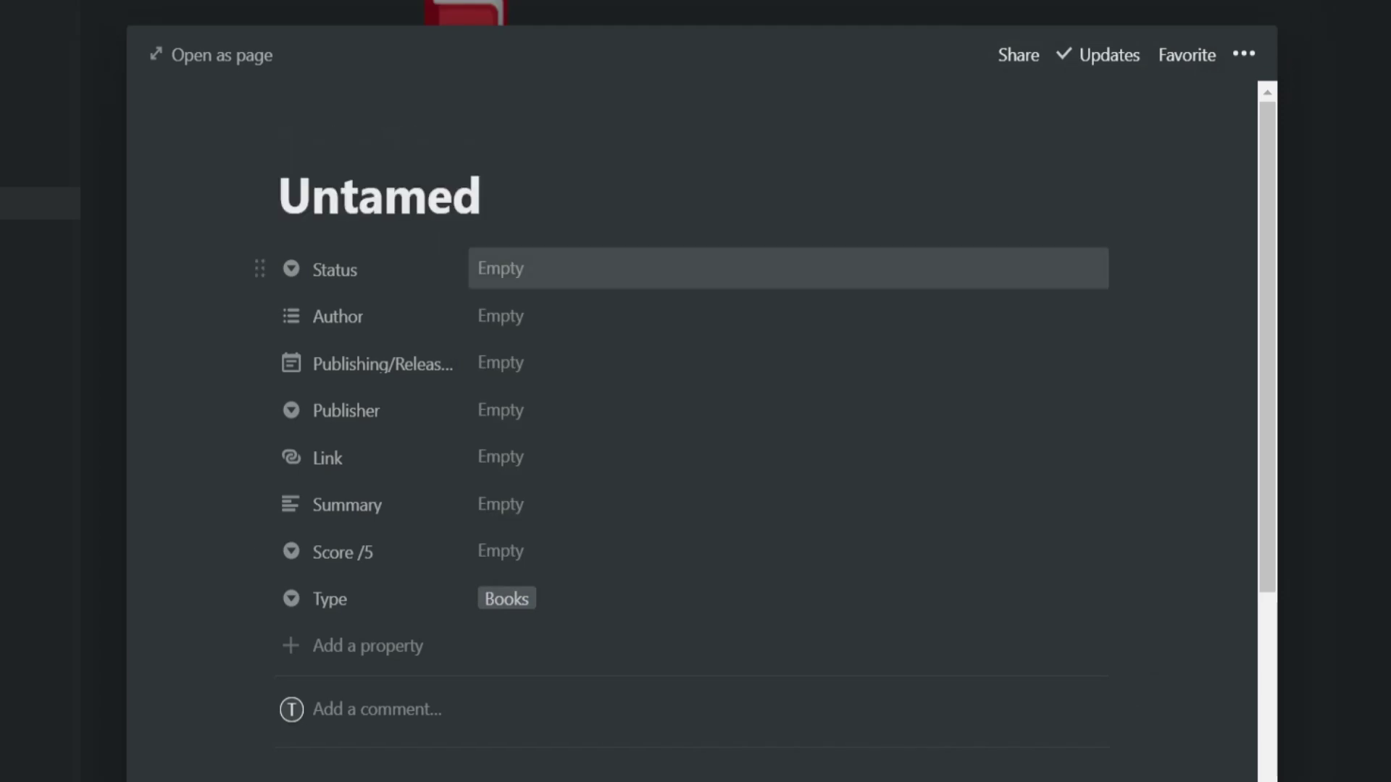
click(504, 270)
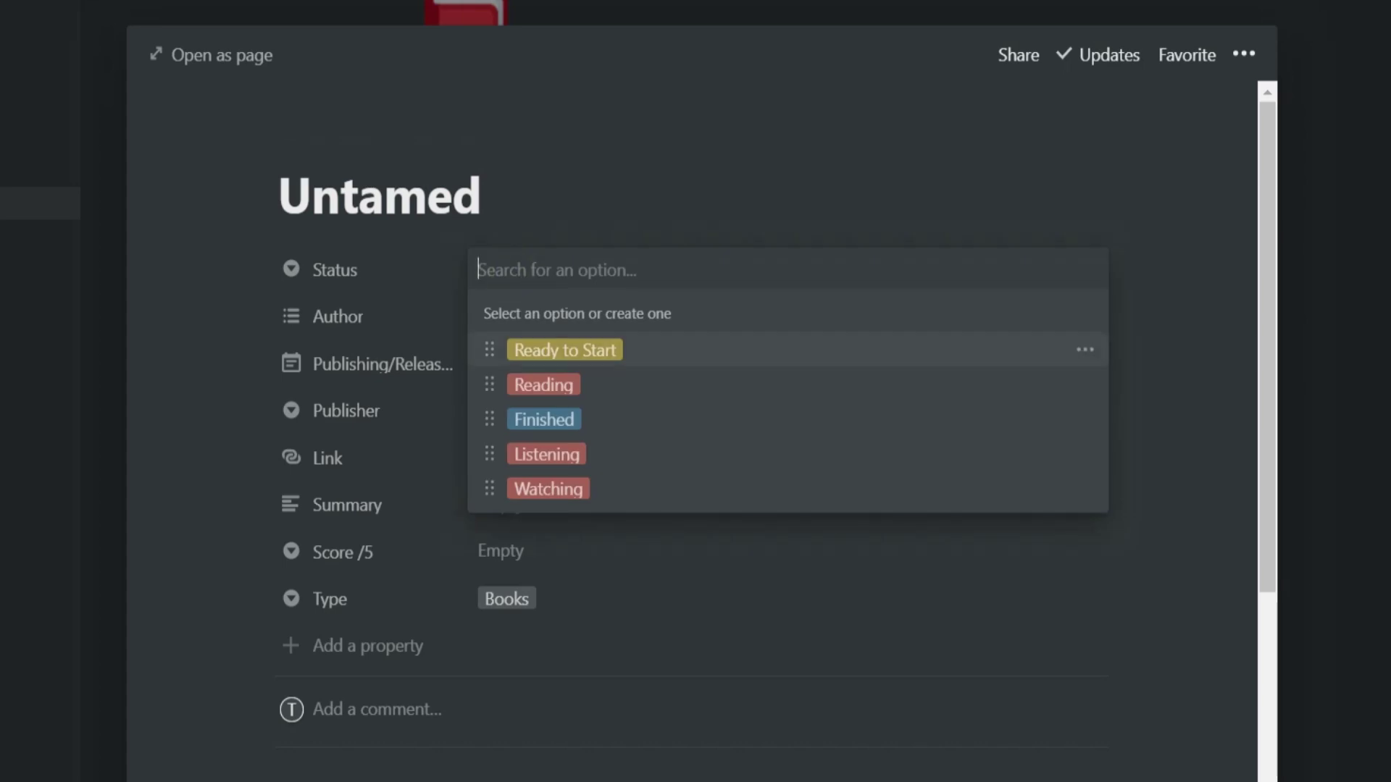
click(511, 350)
Create the Author option Glennon Doyle for the Untamed entry and give it the Default color.
click(509, 316)
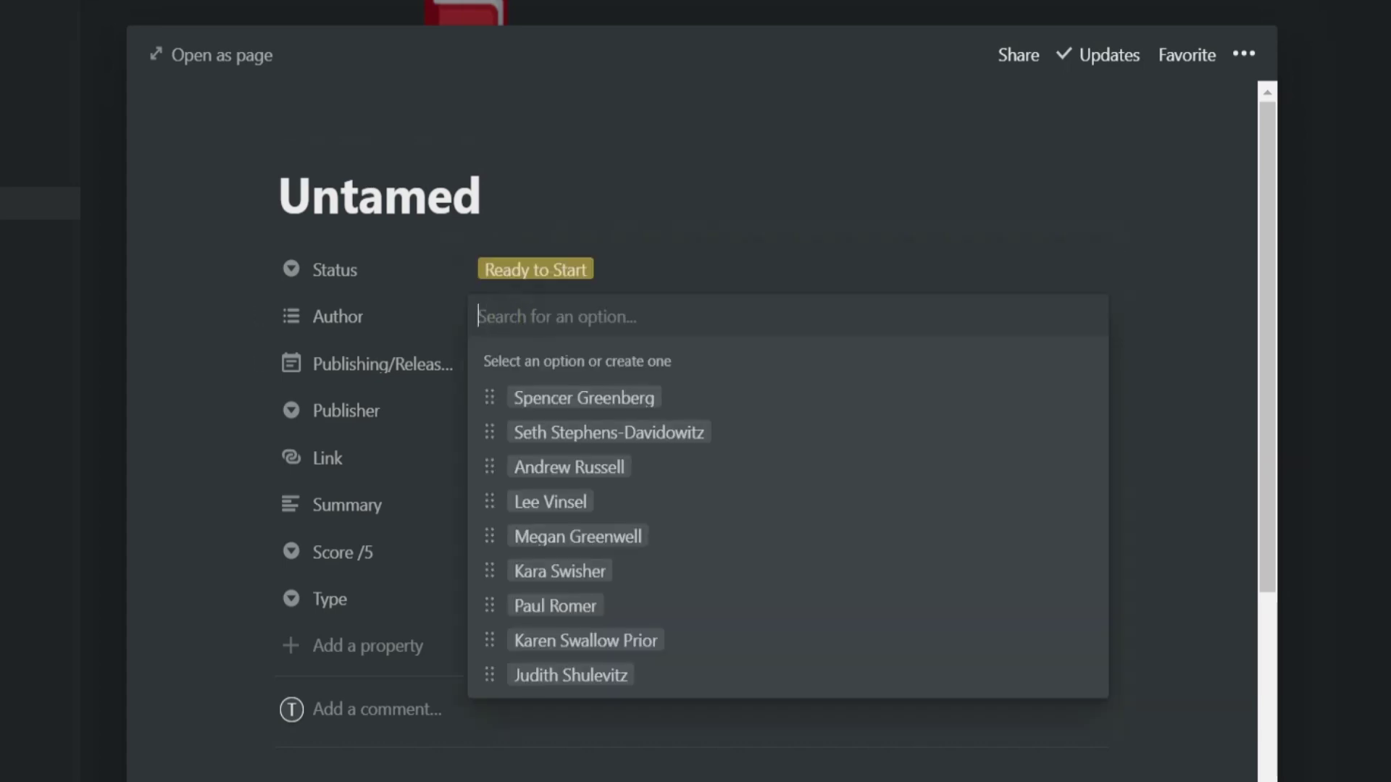
text(Glennon Doyle)
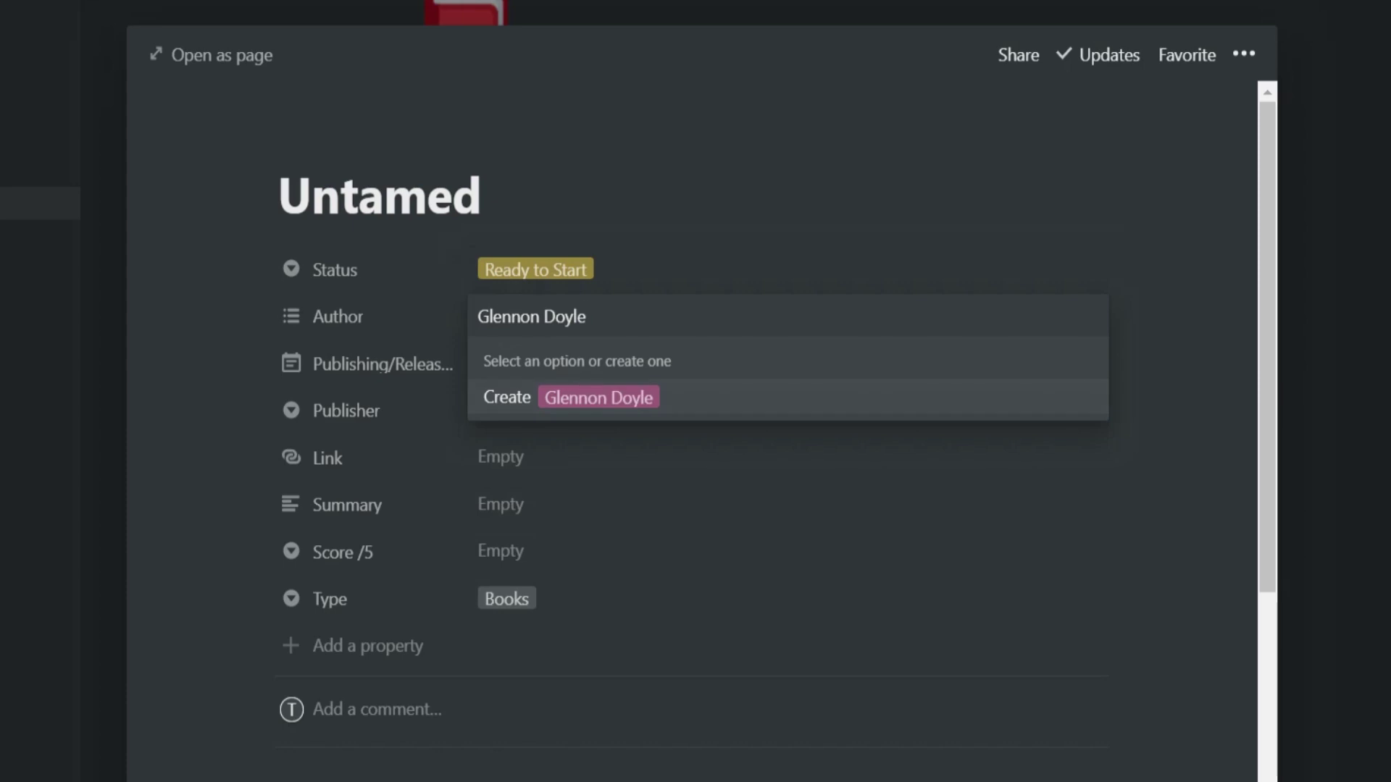
click(574, 411)
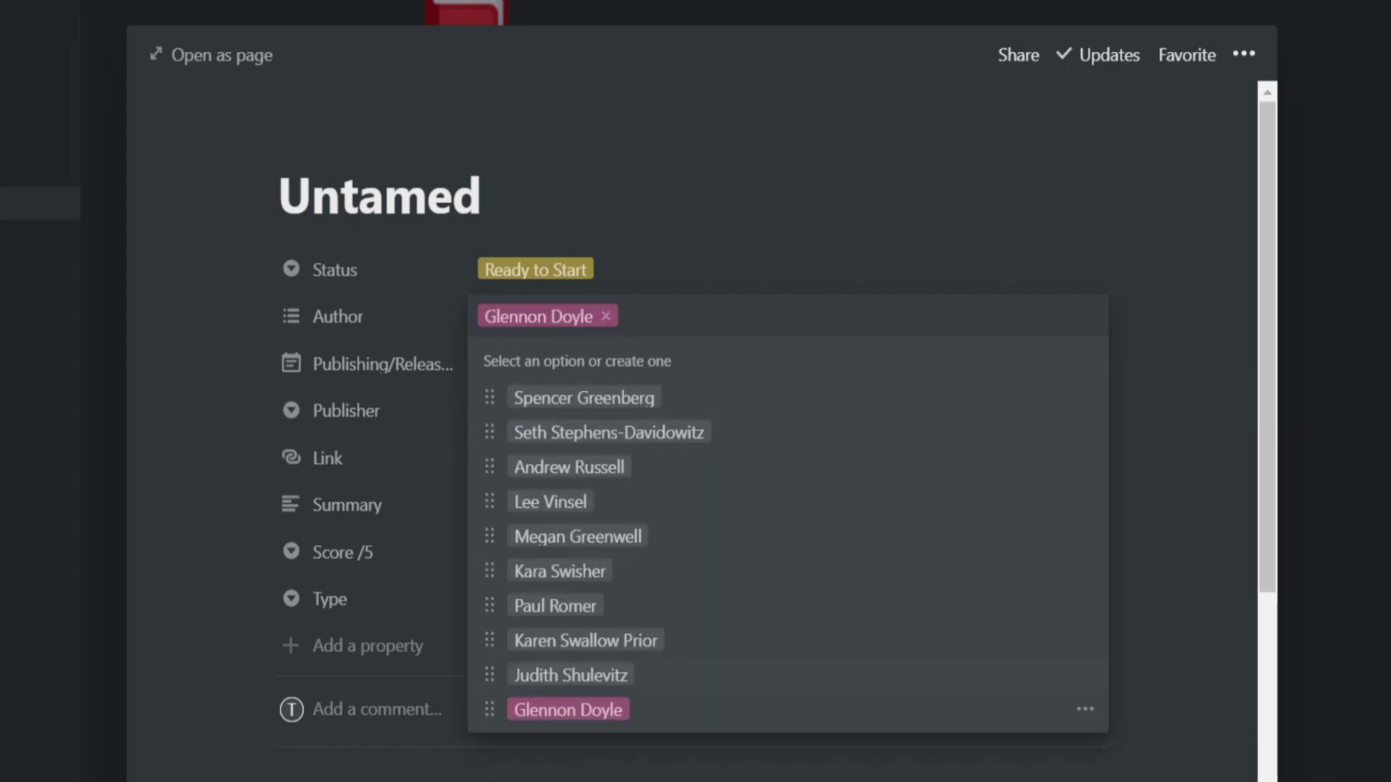
click(1085, 710)
click(1040, 371)
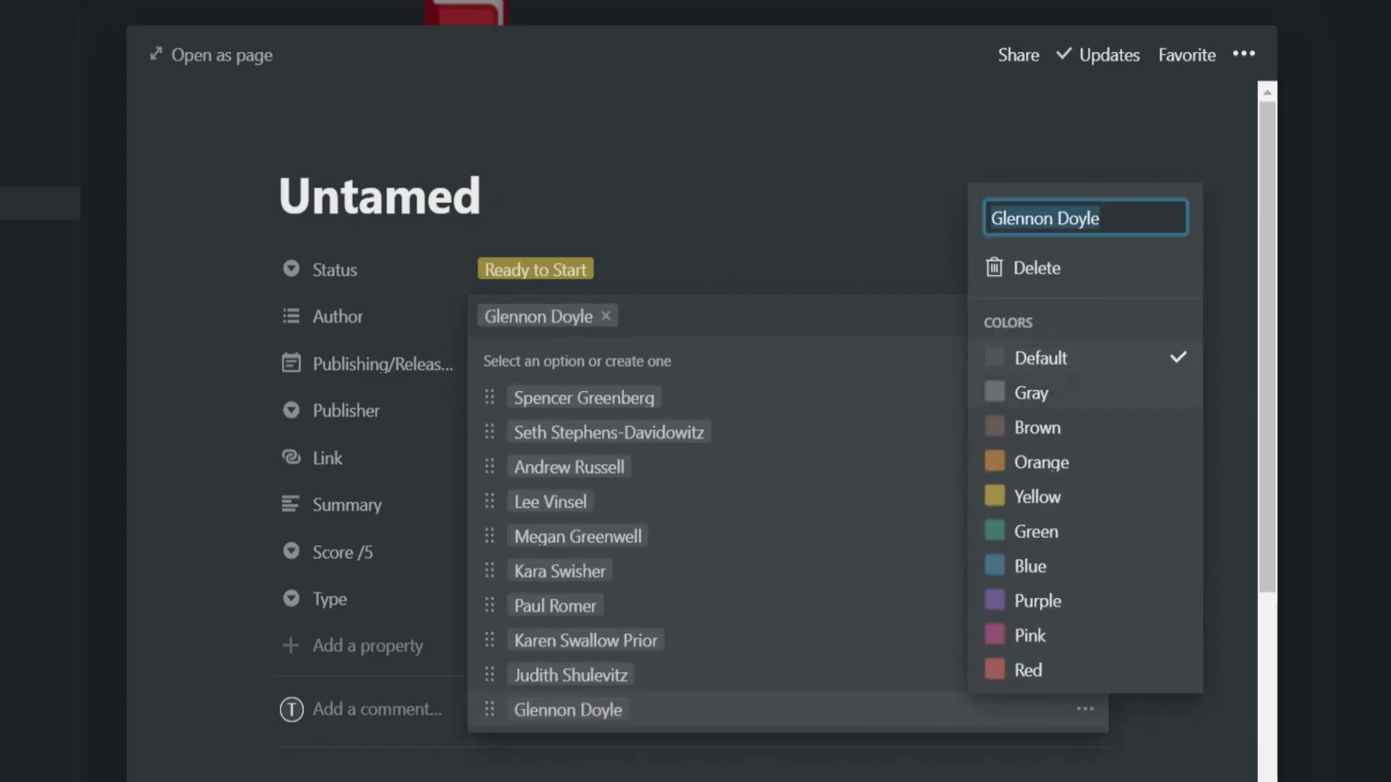
click(779, 232)
click(778, 231)
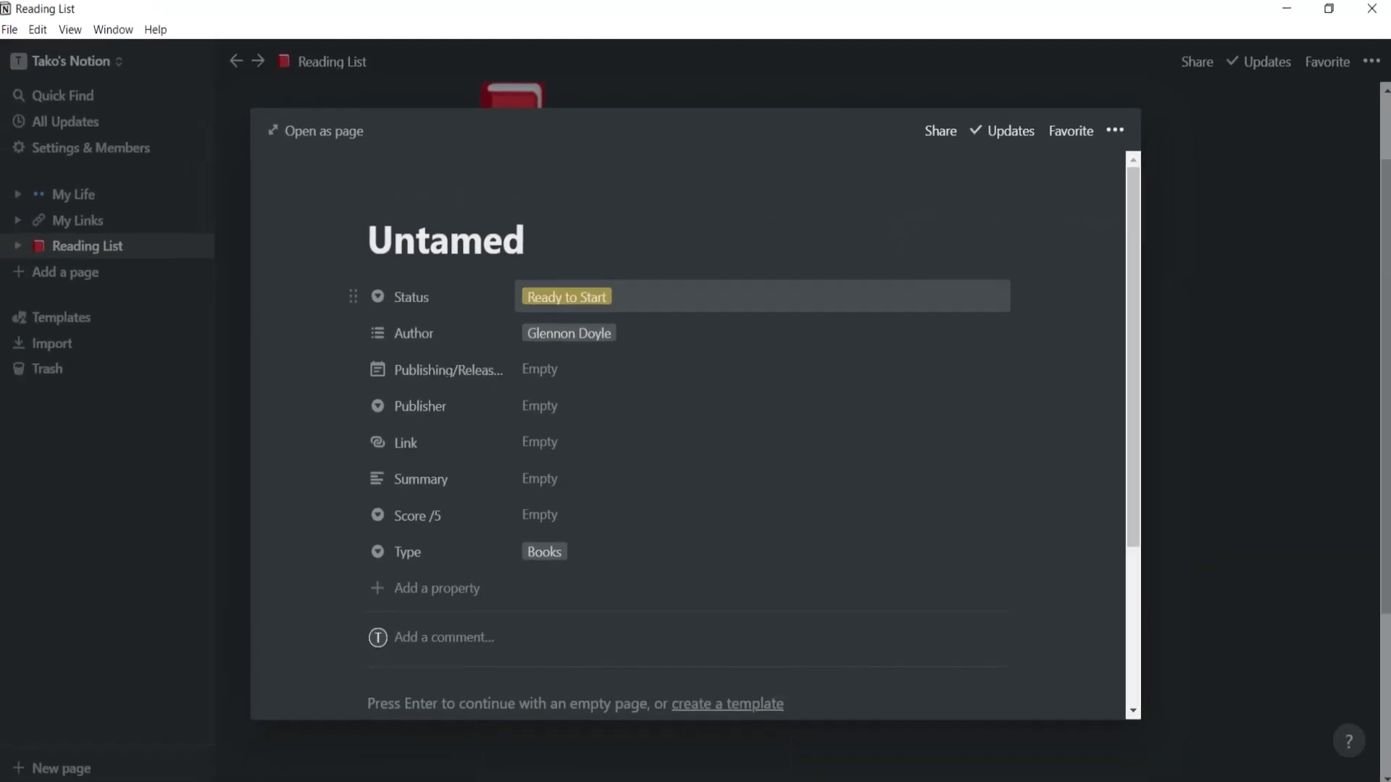
Paste the copied book description into the body of the Untamed entry and close the entry.
scroll(696, 413, down, 1)
click(418, 606)
text(In her most revealing and powerful book yet, the beloved activist, speaker, and author of the bestselling sensations Love Warrior and Carry On, Warrior explores the joy and peace we discover when we stop striving to meet the expectations of the world, and start trusting the voice deep within us.)
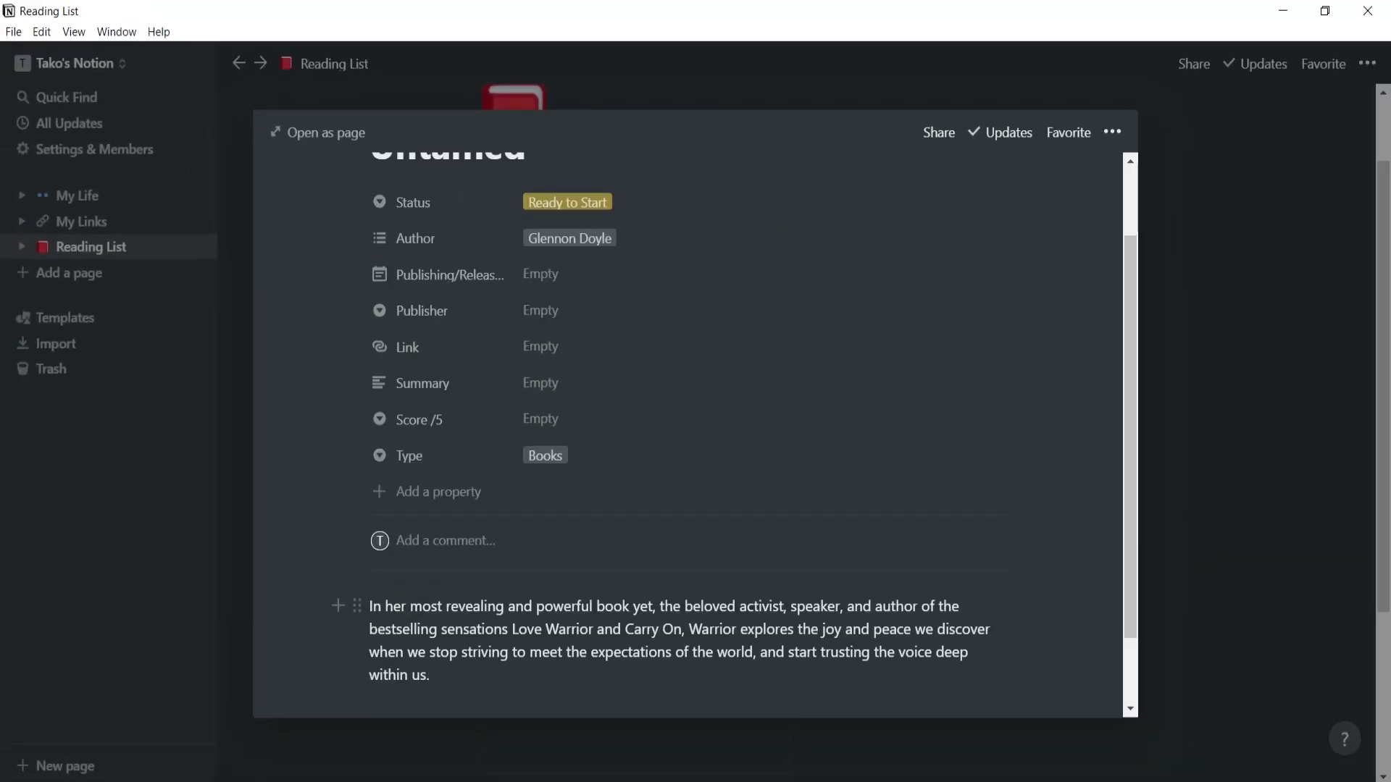
click(1224, 415)
Create a new table view named Books for the Media database.
scroll(964, 406, down, 3)
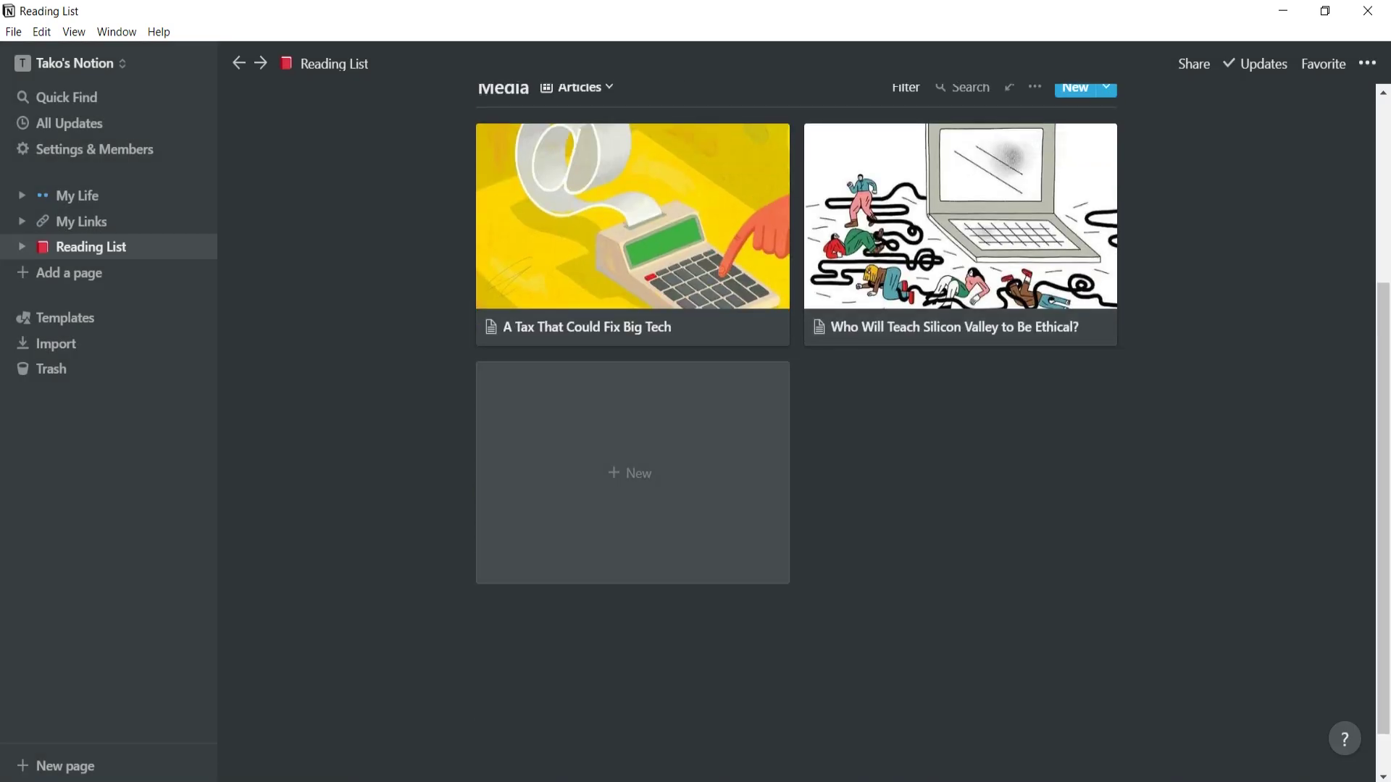
scroll(797, 362, up, 3)
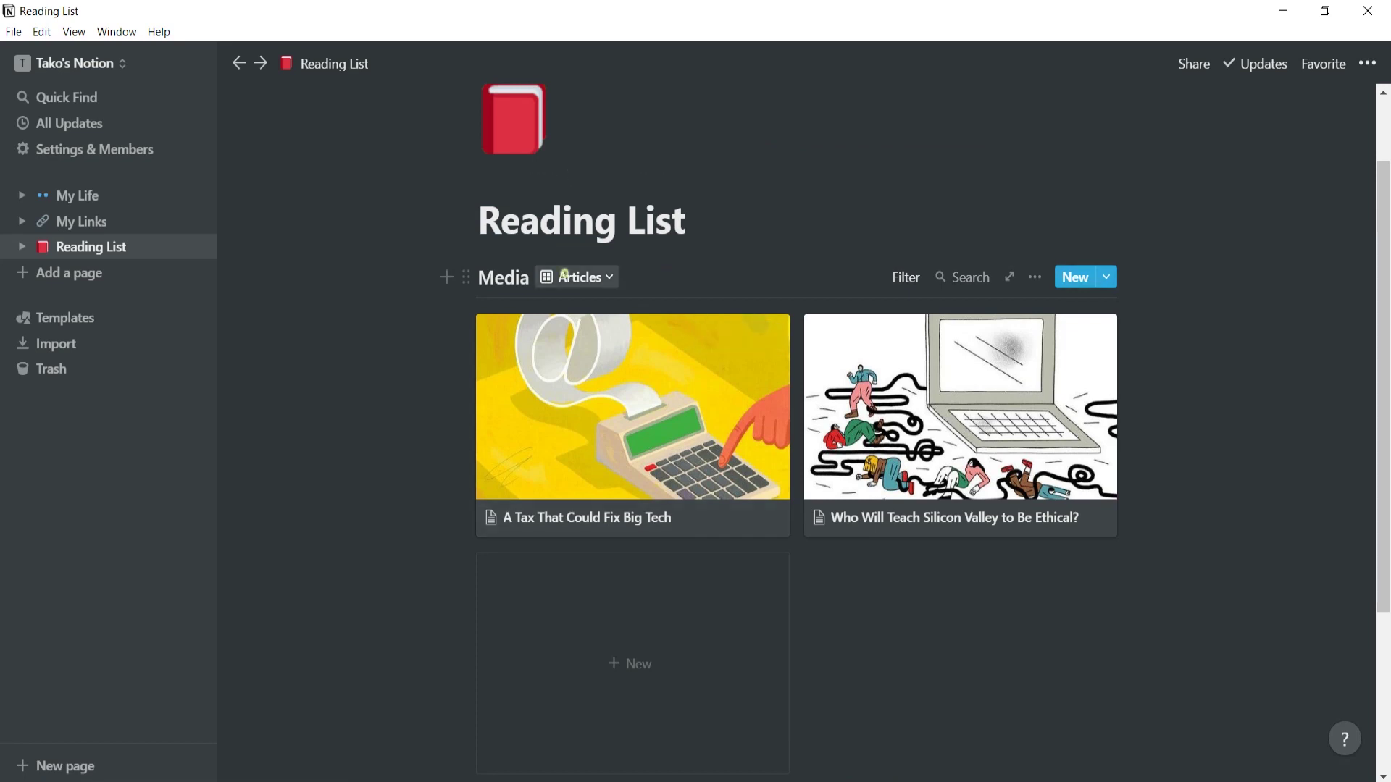
click(579, 278)
click(499, 522)
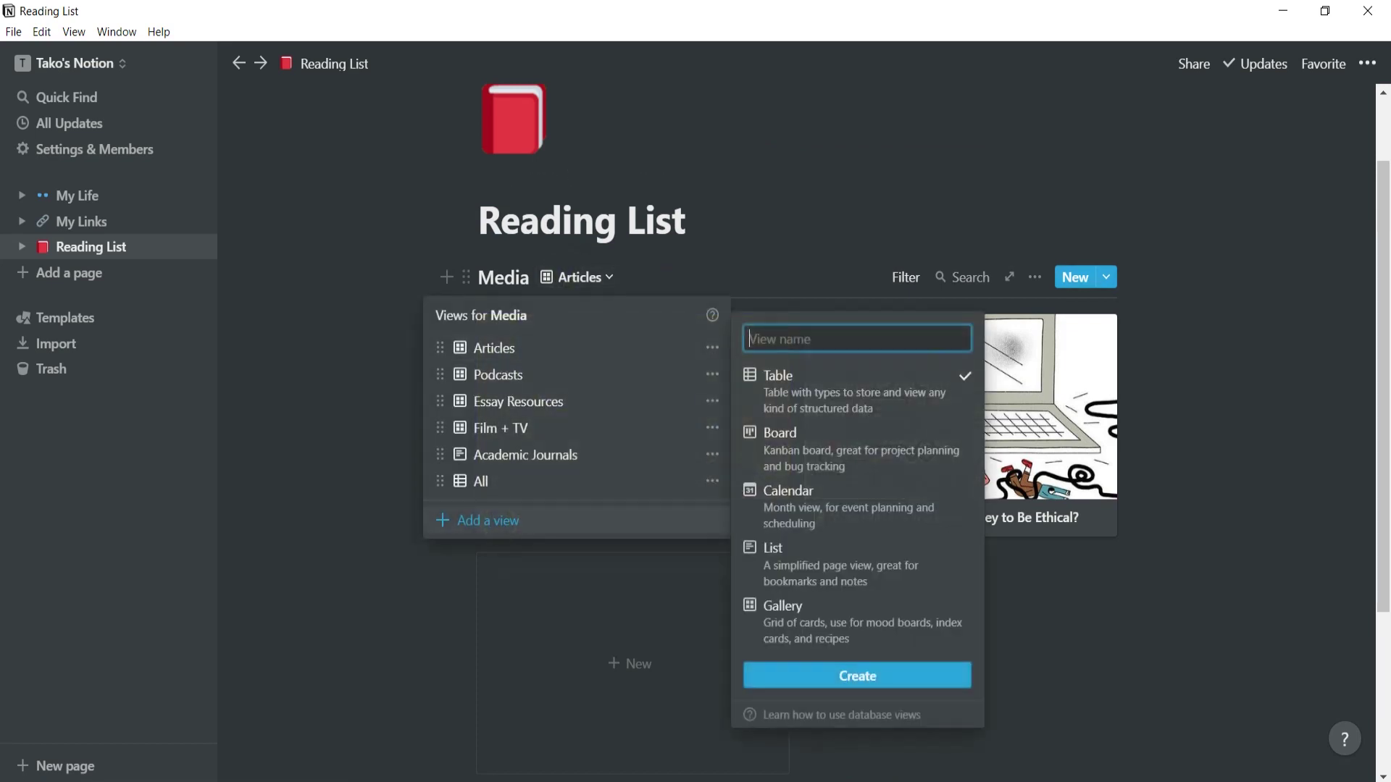
text(Bo)
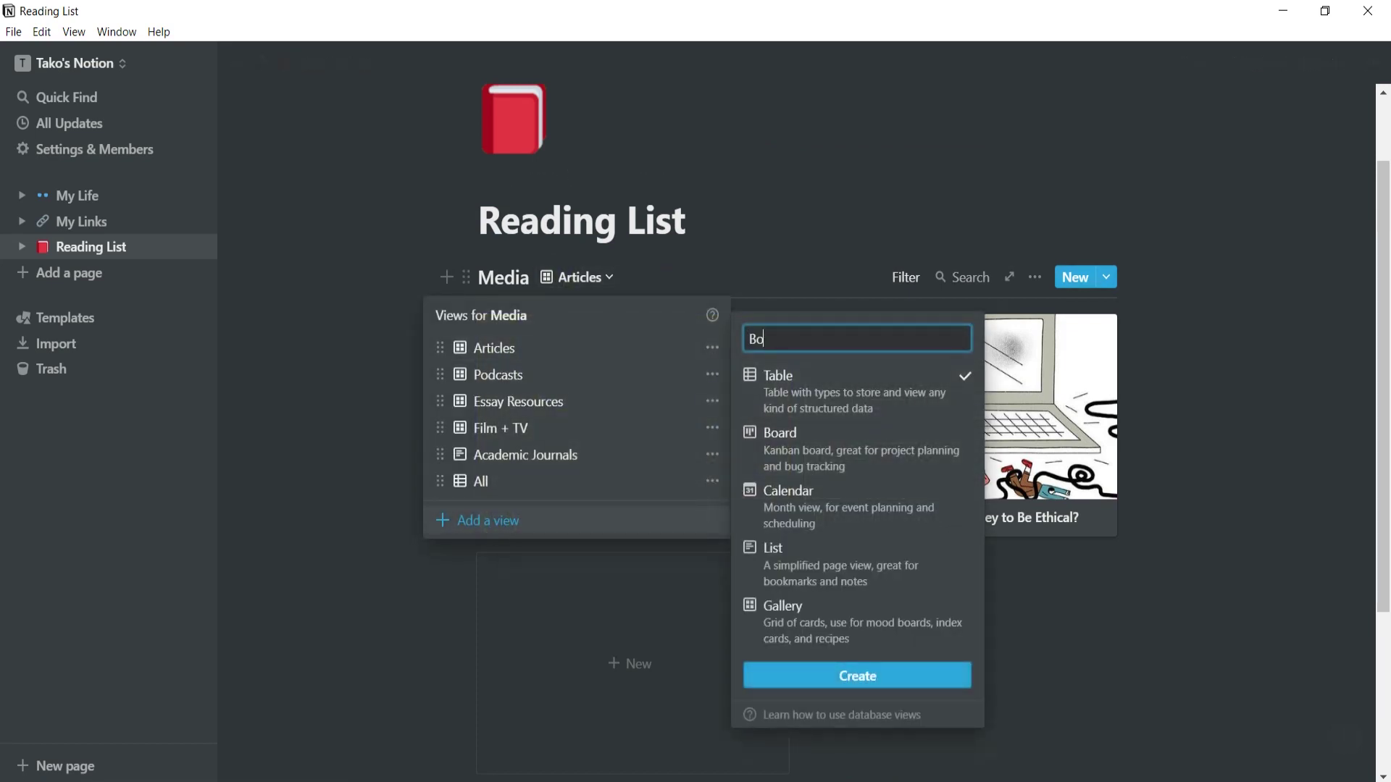
text(oks)
mouse_move(855, 616)
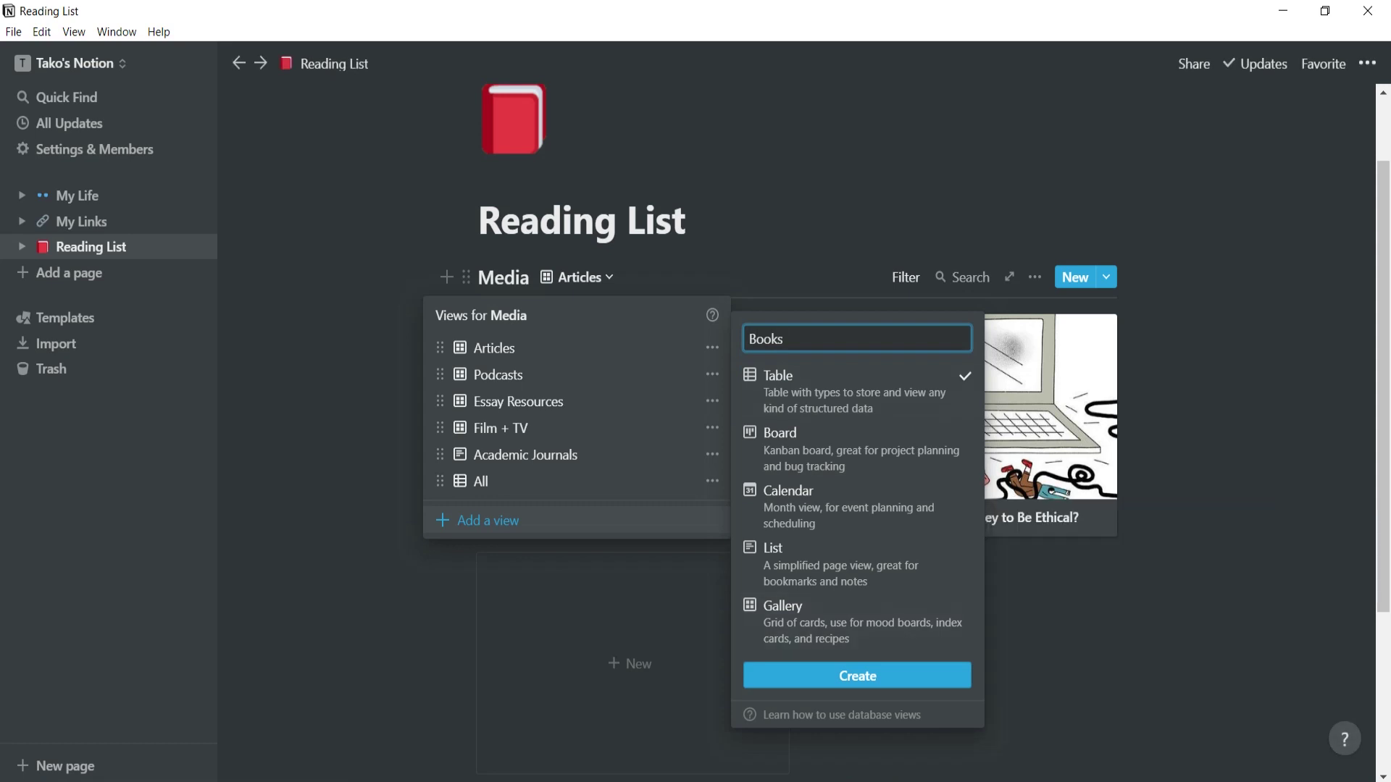
click(782, 671)
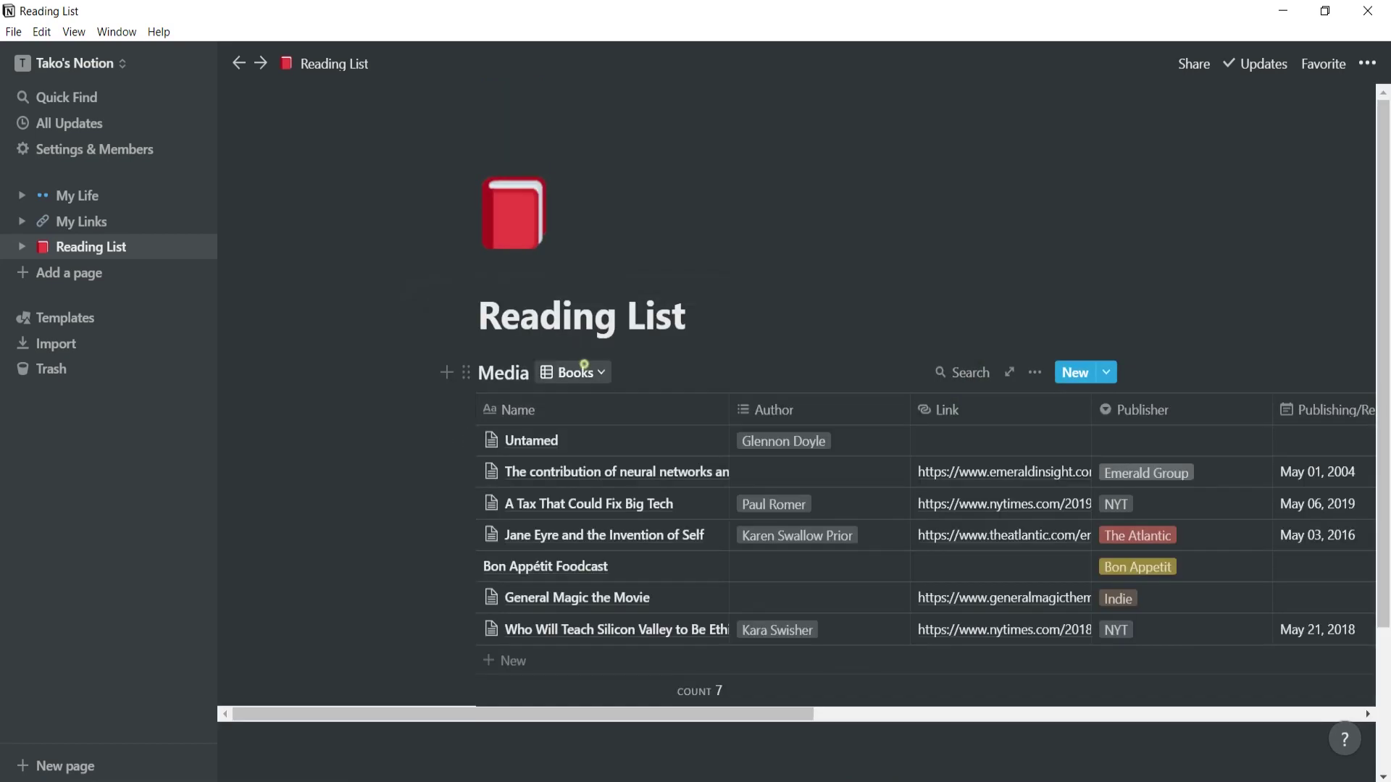
Change the Books view of the Media database to the Gallery layout.
click(580, 368)
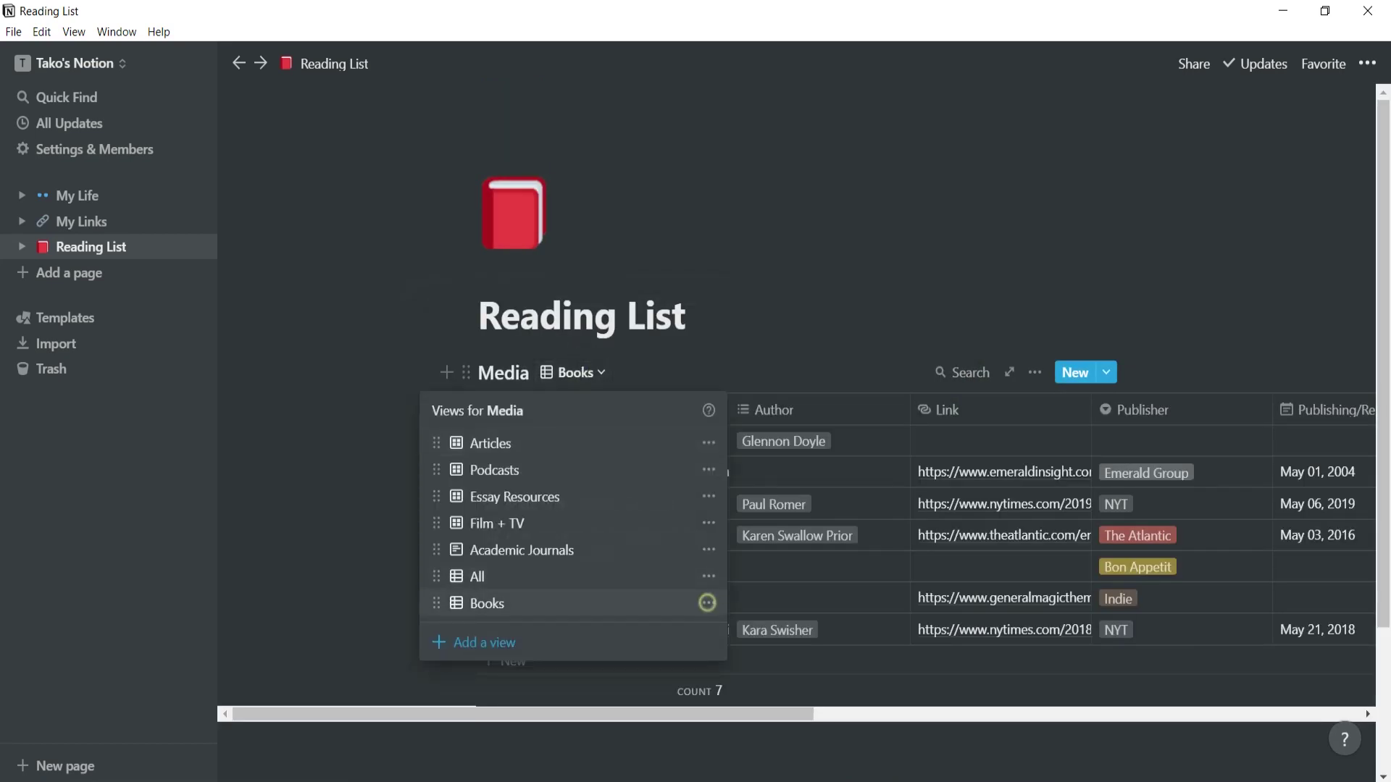
click(707, 602)
click(634, 475)
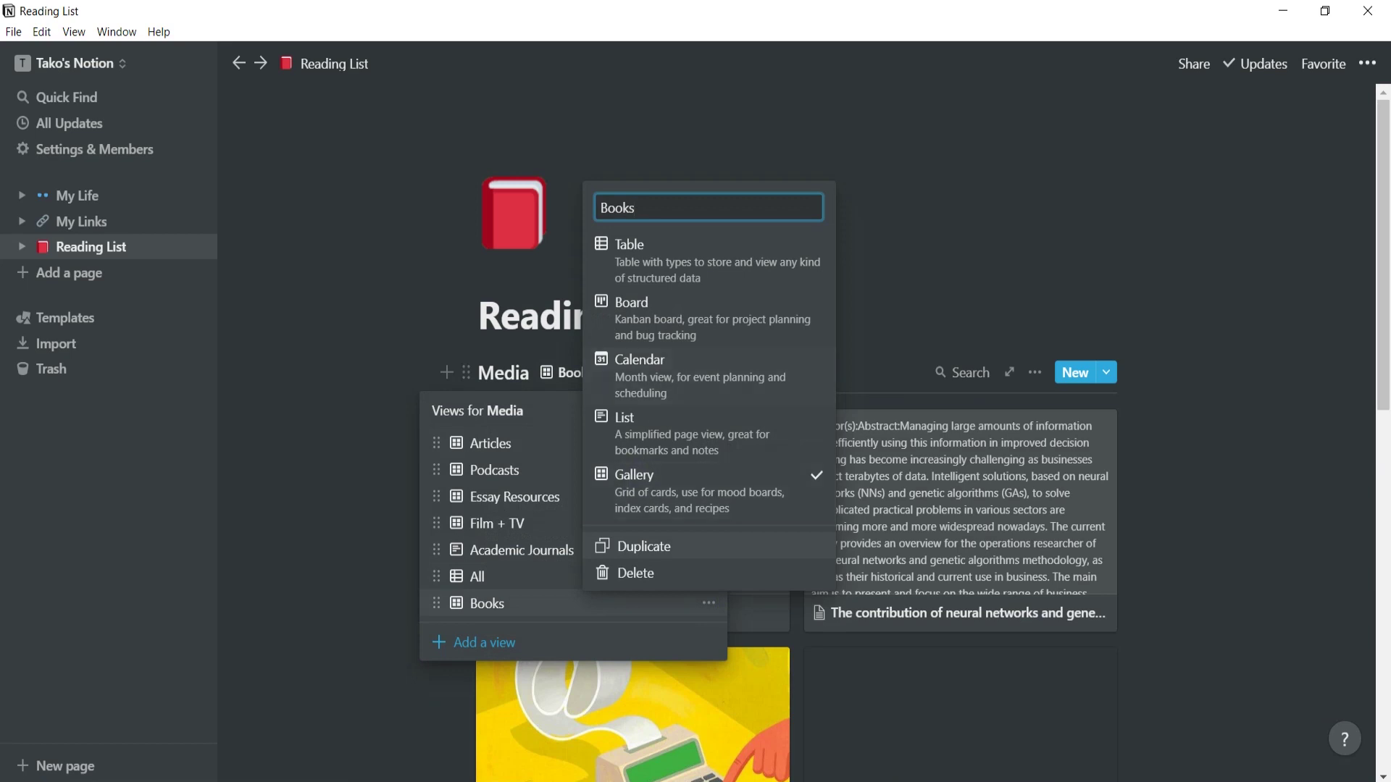
click(841, 322)
click(839, 321)
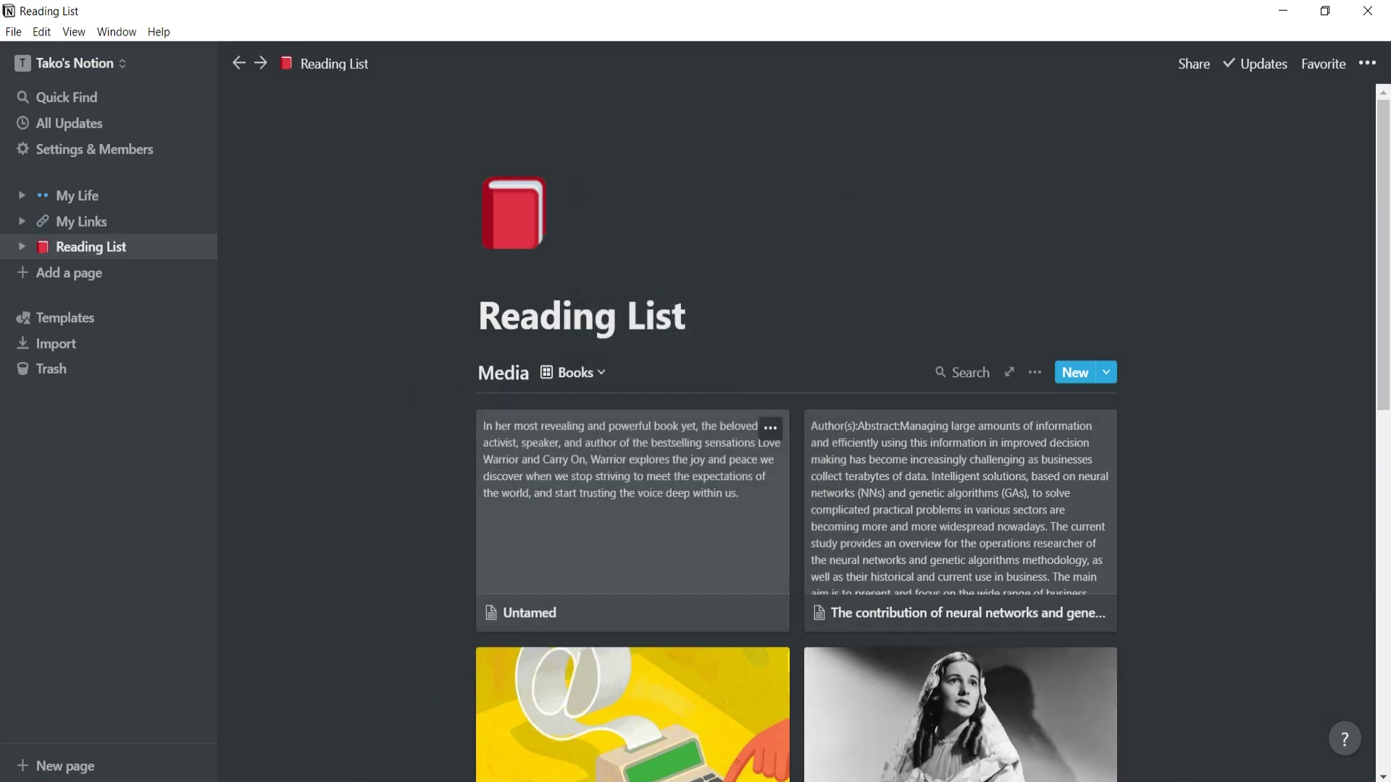
Look through the Books gallery, switch Media to the Articles view and check its filter option.
scroll(630, 507, down, 8)
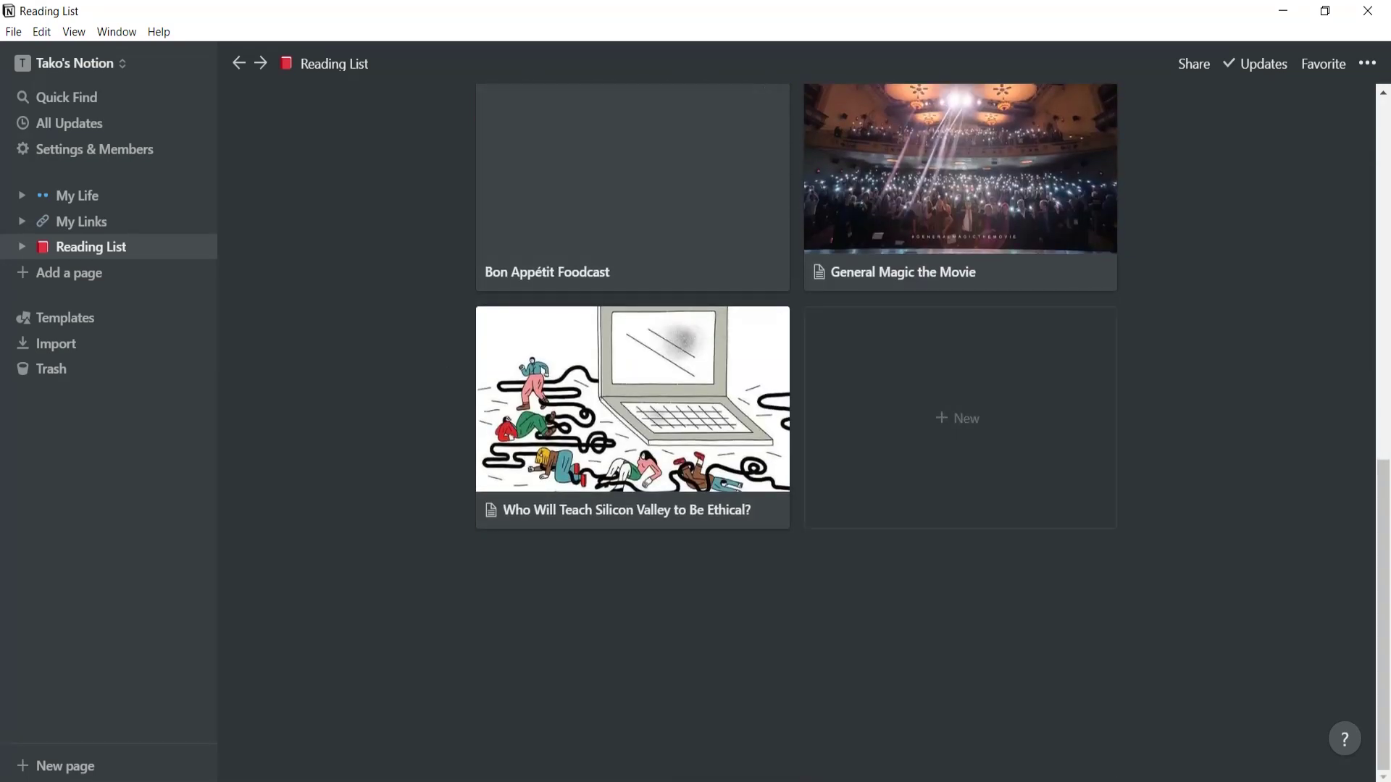
scroll(796, 434, up, 8)
click(573, 318)
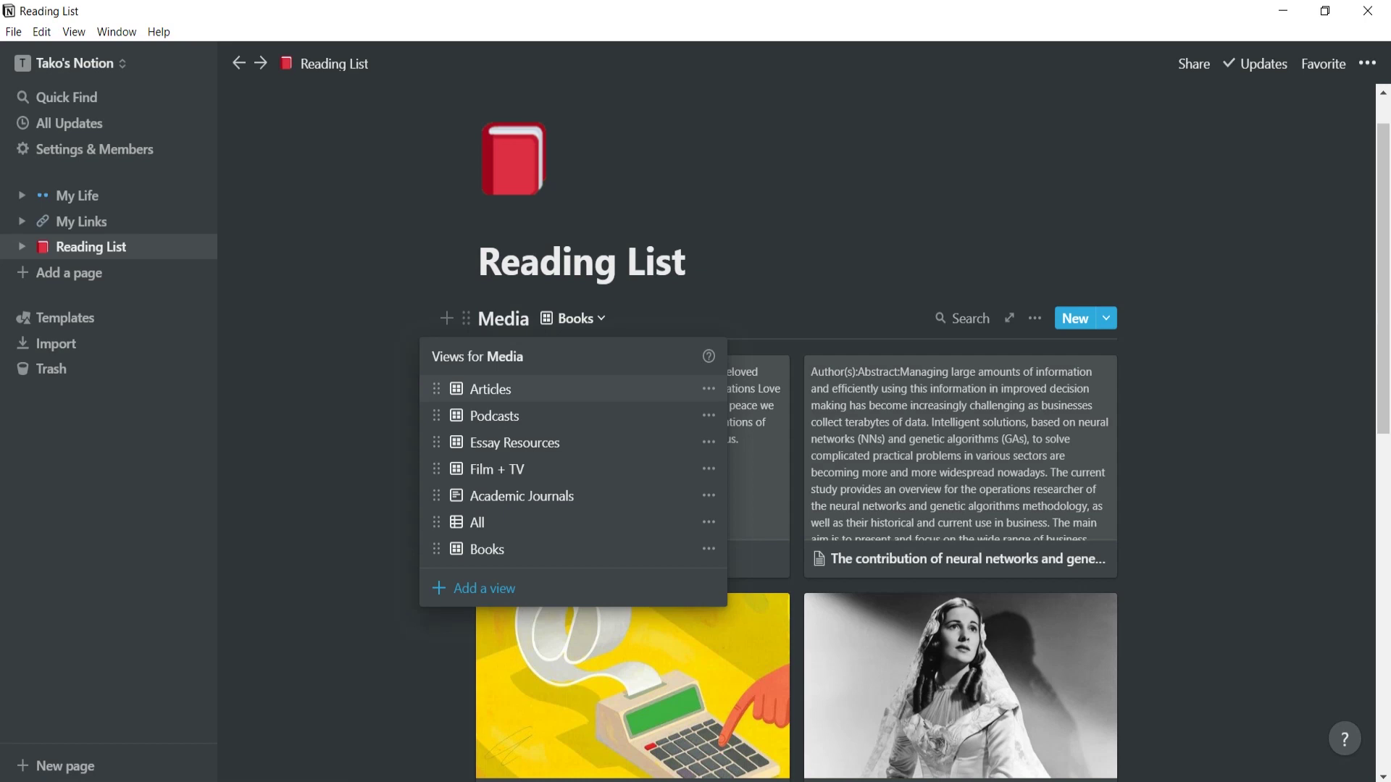
click(490, 389)
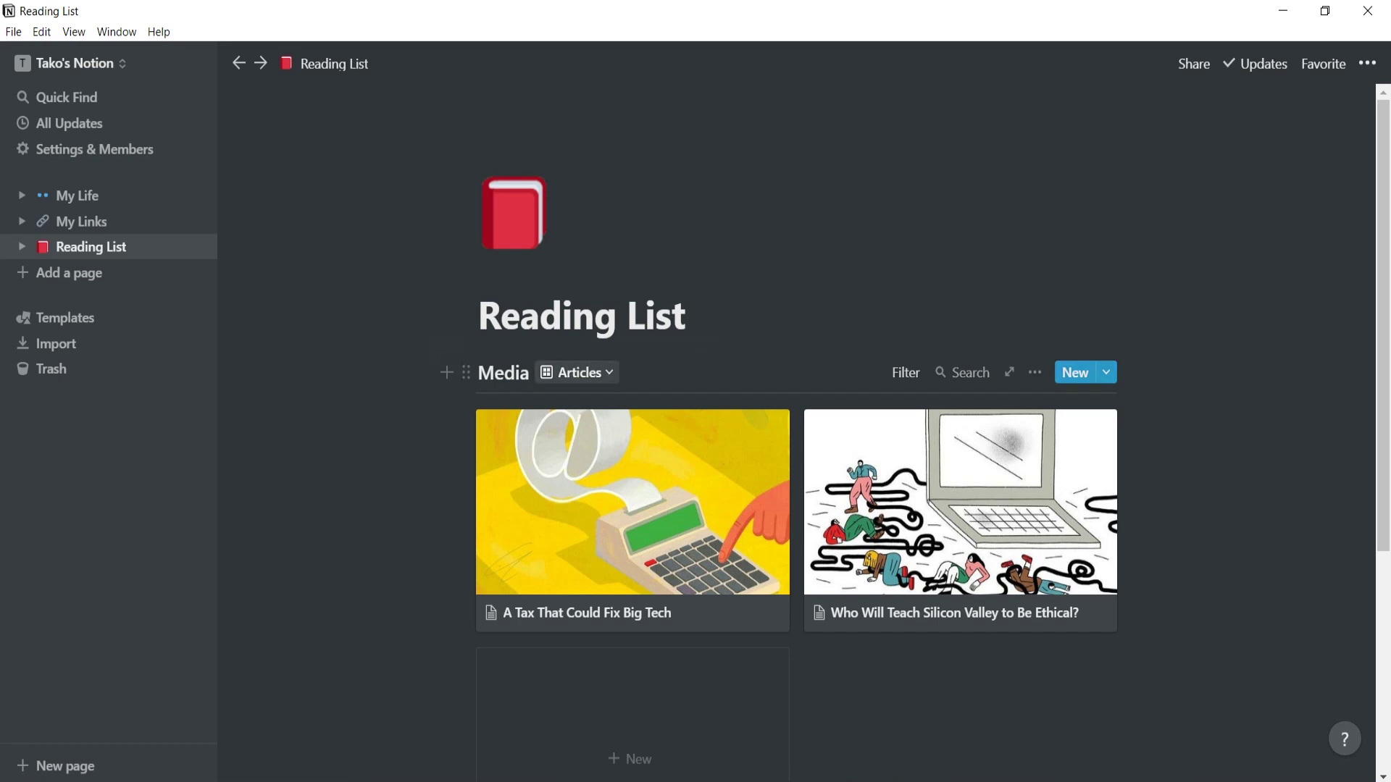
click(1034, 373)
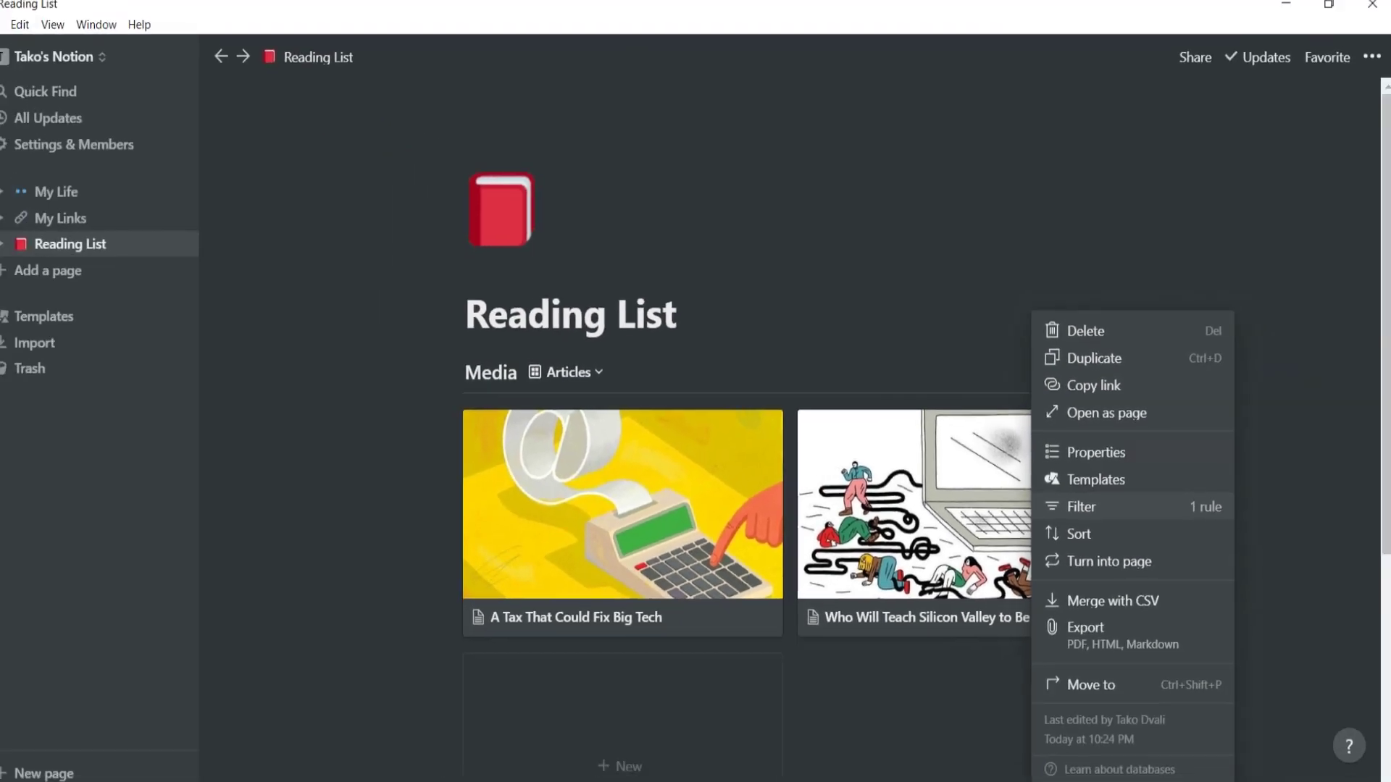
click(391, 336)
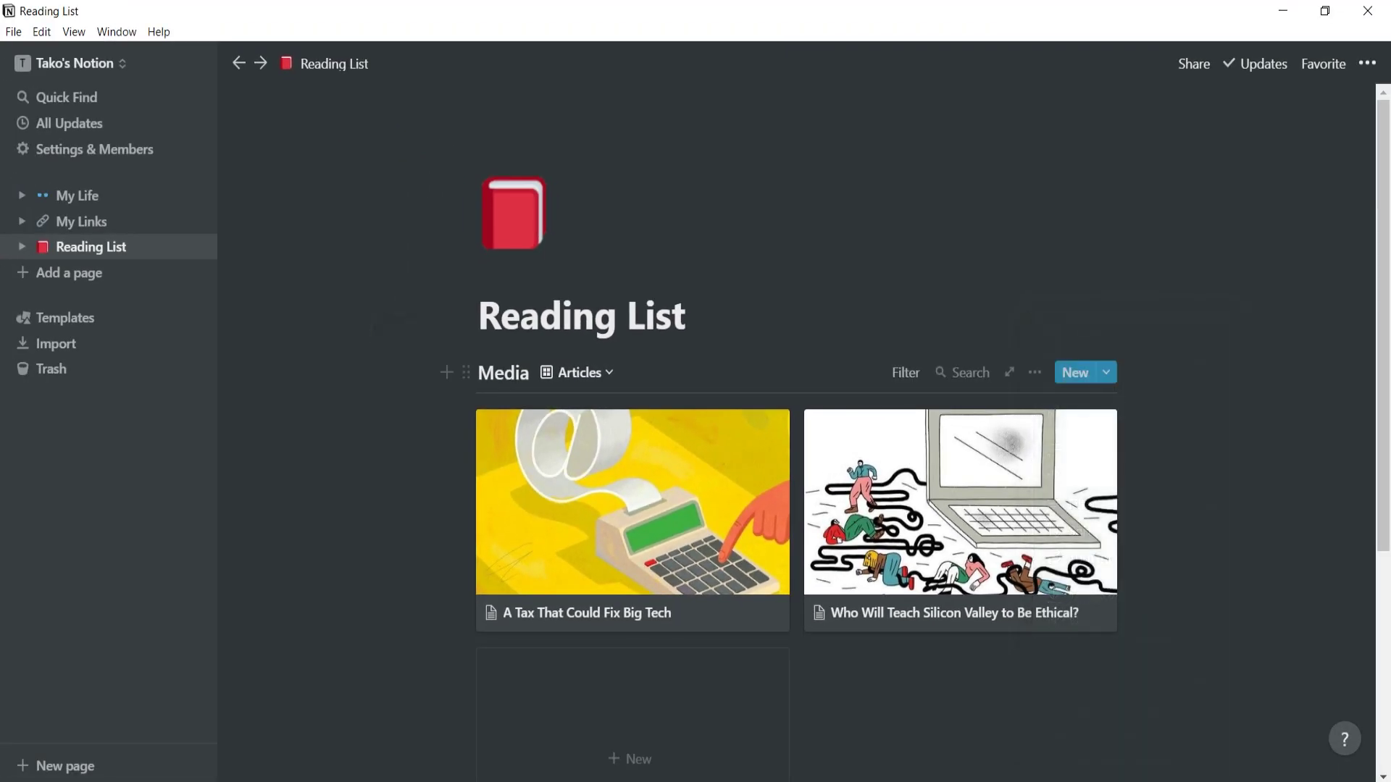
click(69, 272)
text(Reading List)
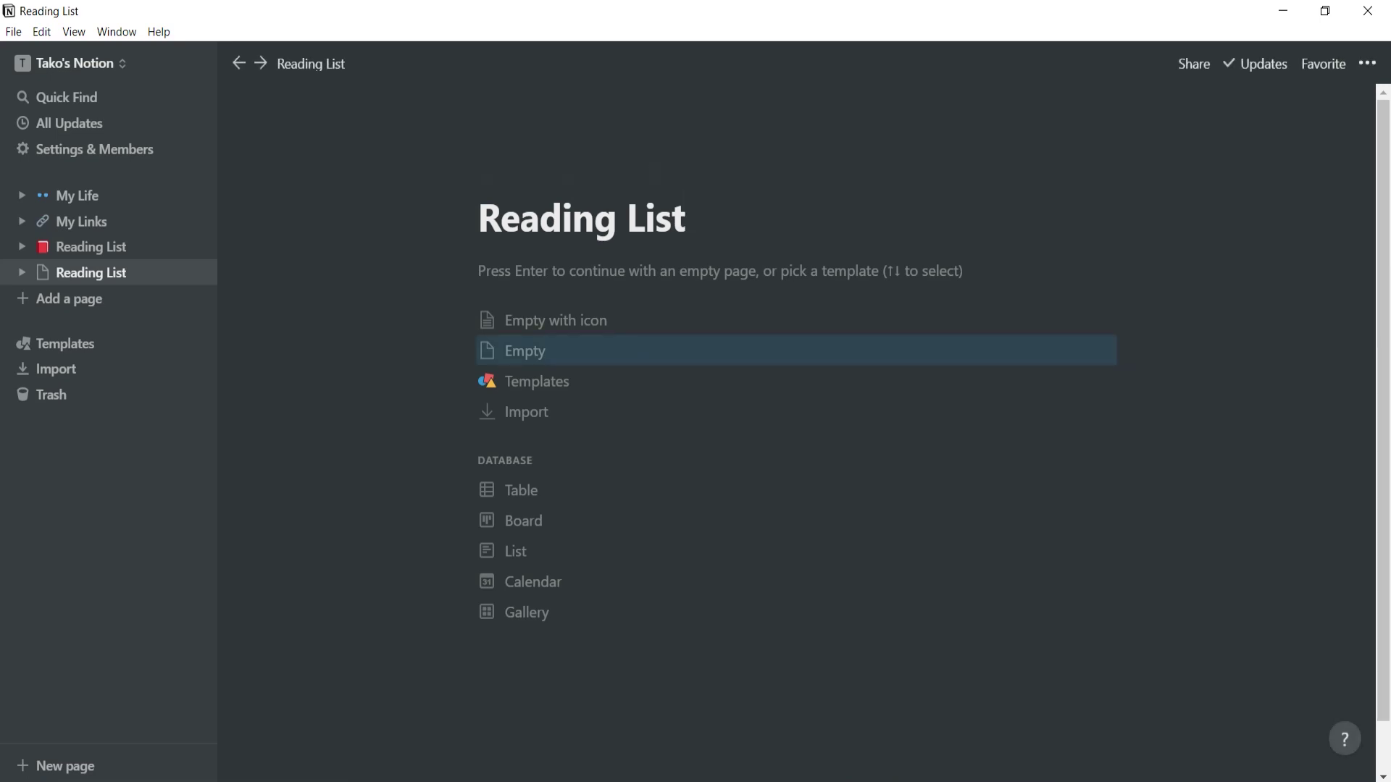
key(Up)
key(Up)
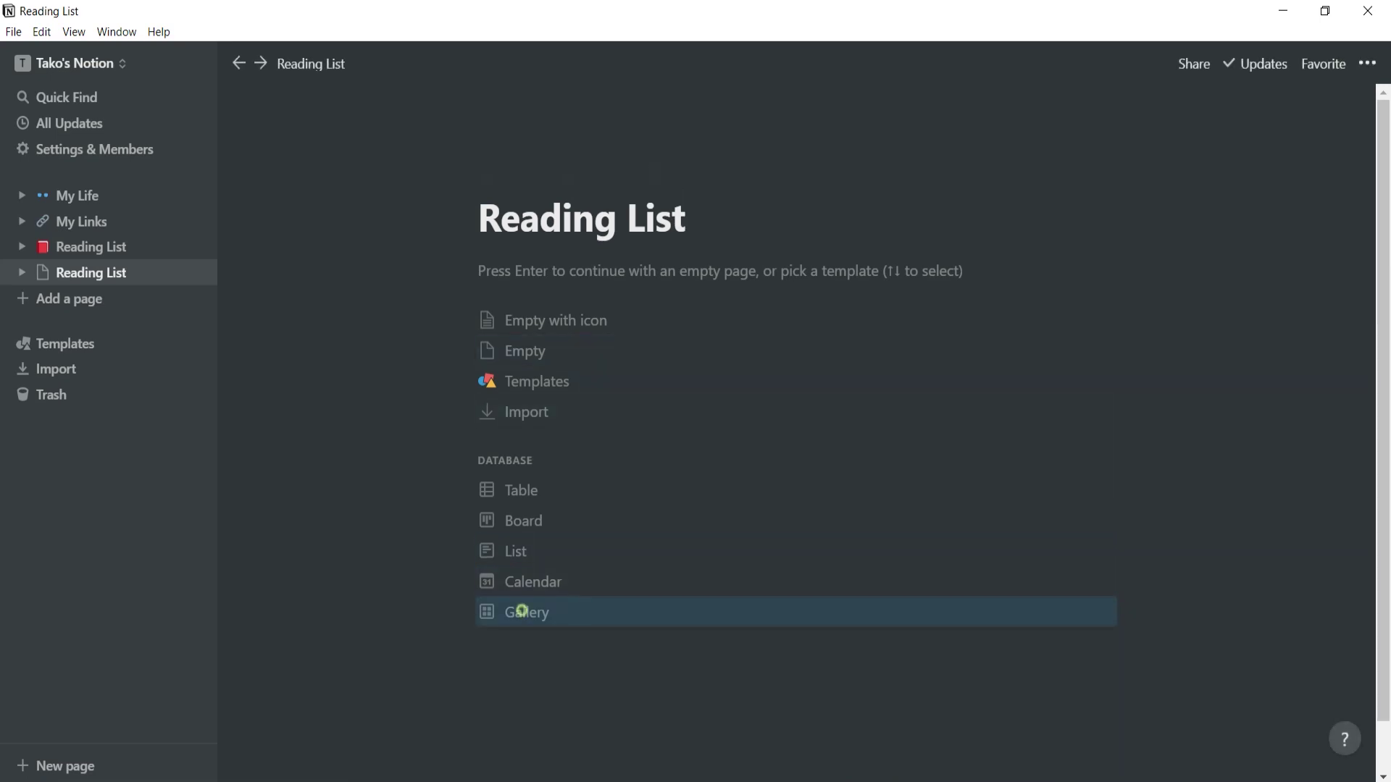
click(522, 611)
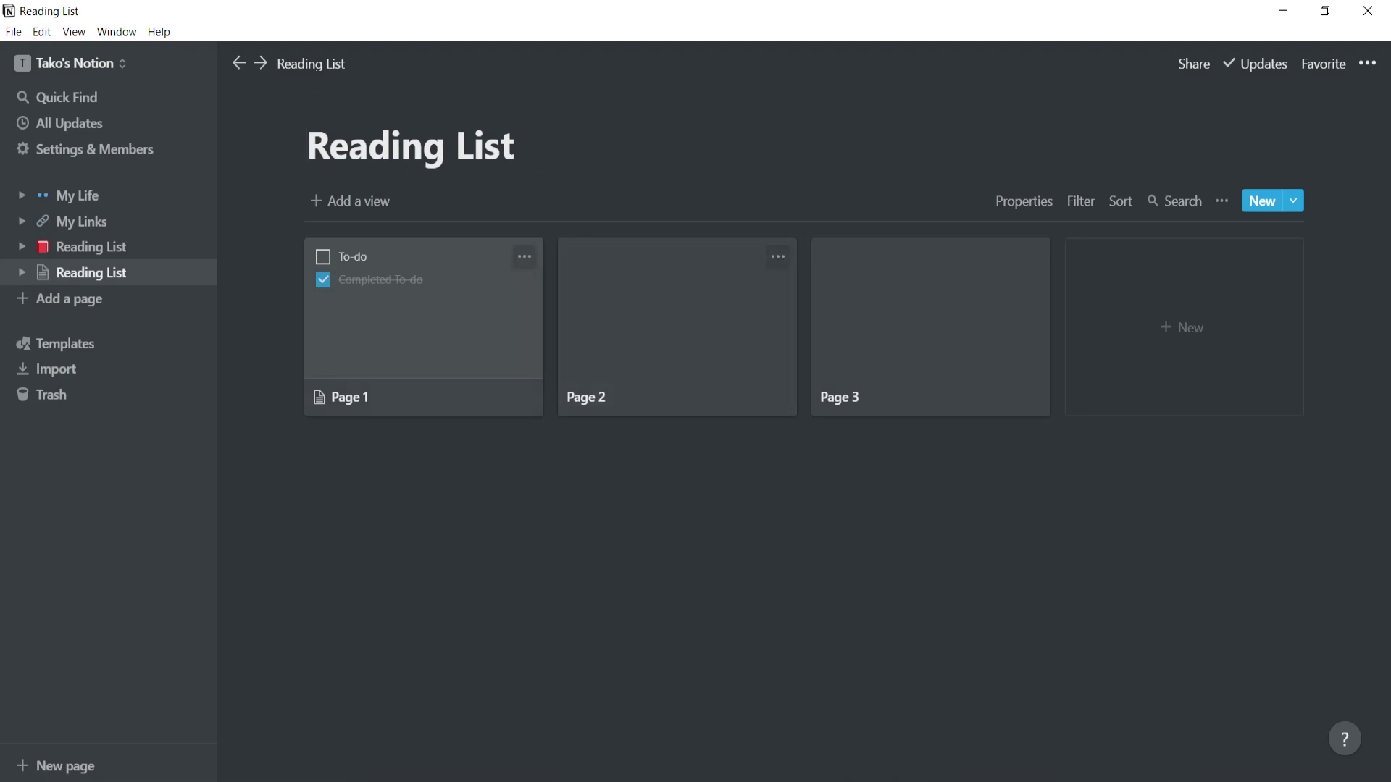
click(174, 273)
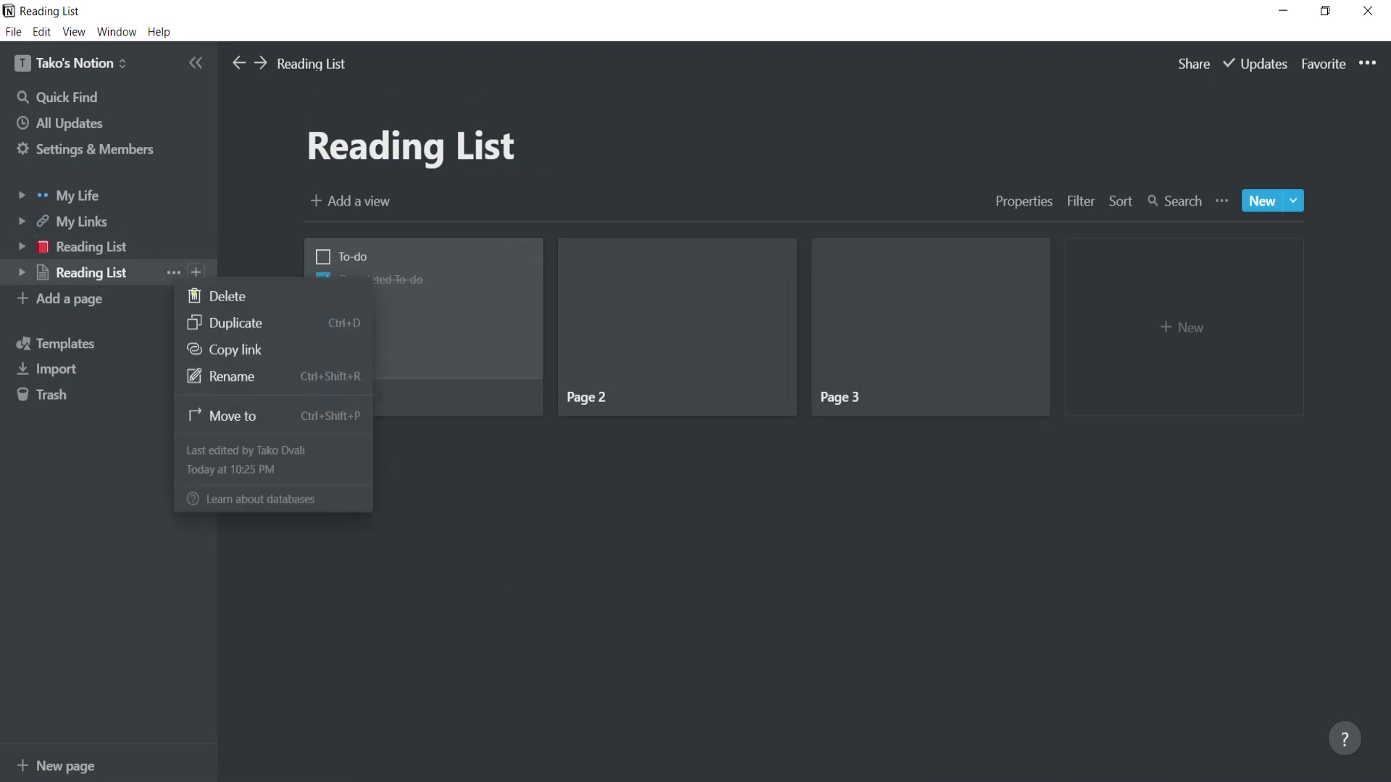
click(214, 295)
Add a new page titled Reading List and start it as an empty page with an icon.
click(69, 273)
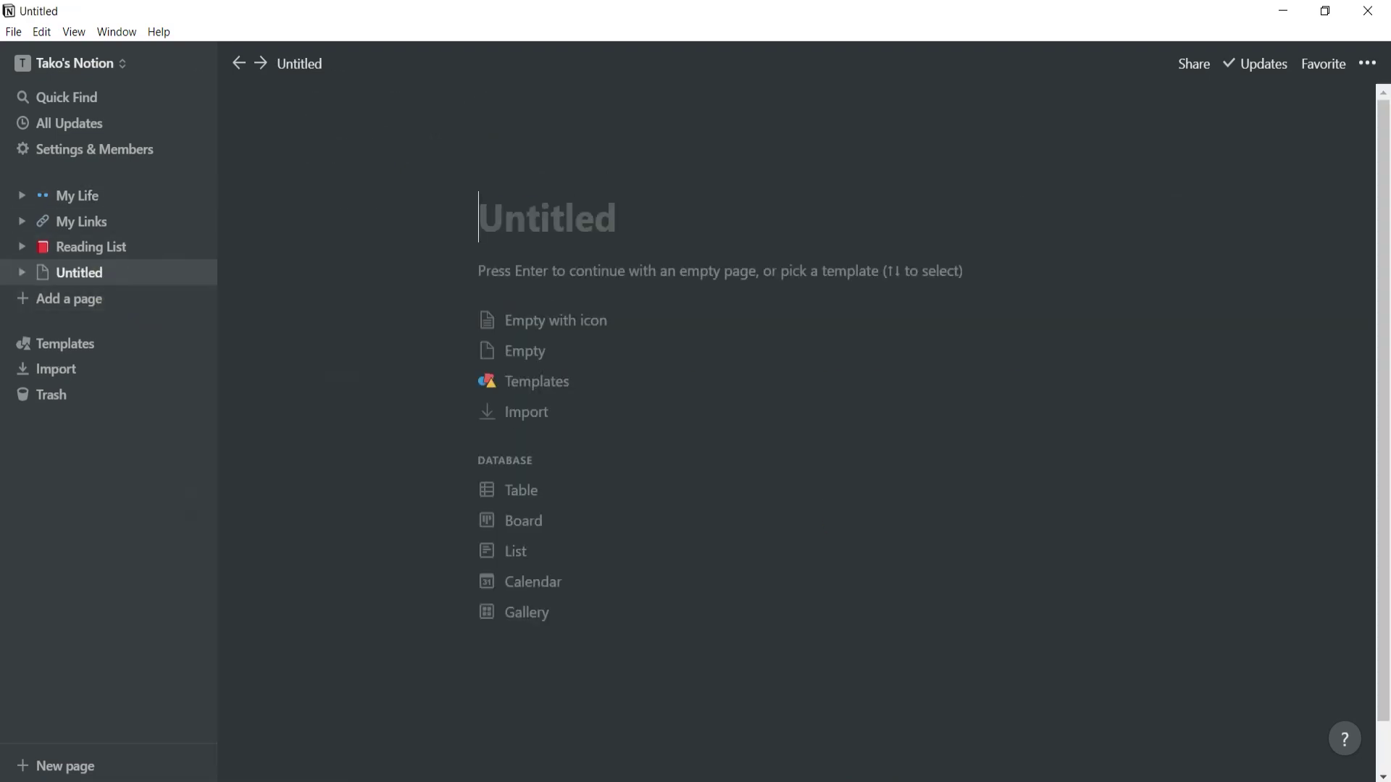
text(Reading List)
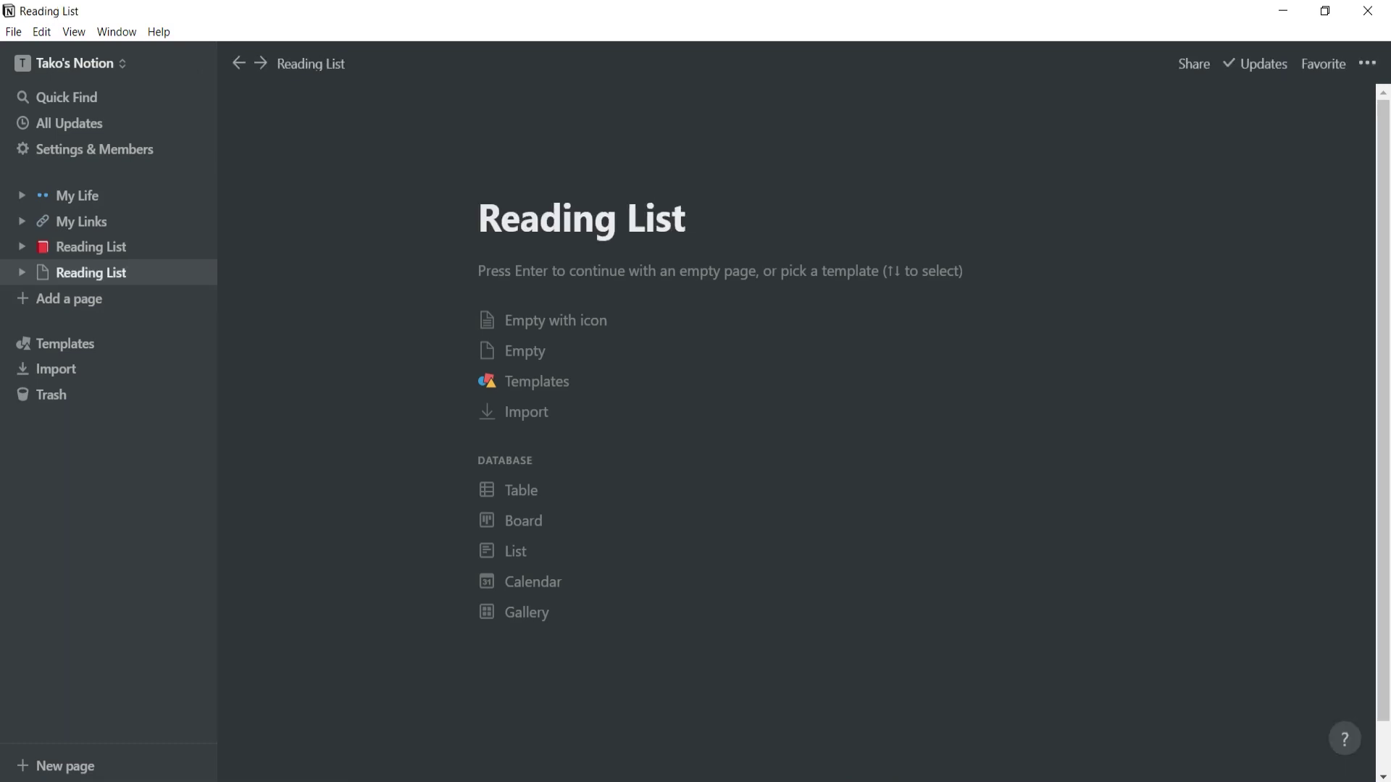
key(Down)
key(Return)
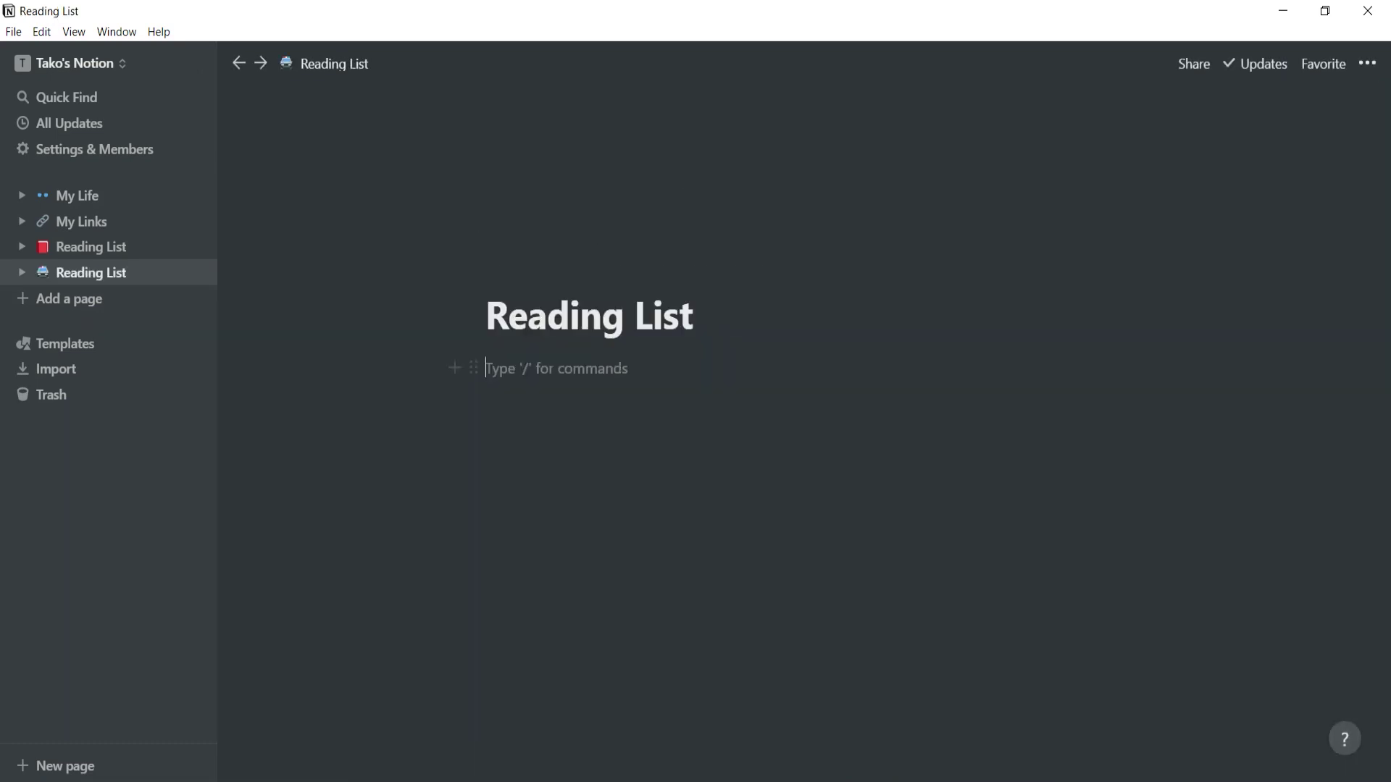
Find a book emoji and set the stack of books as the new Reading List page's icon.
click(521, 213)
text(book)
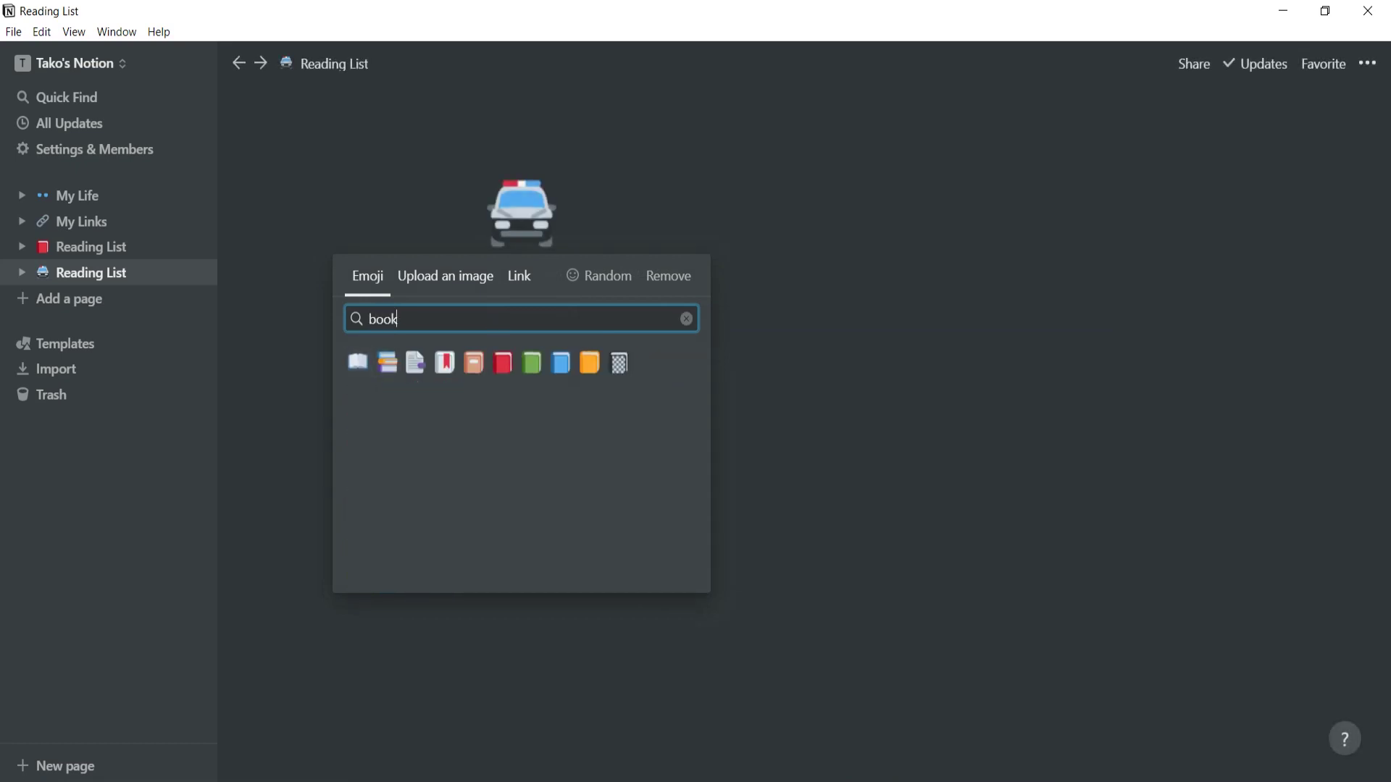
click(387, 362)
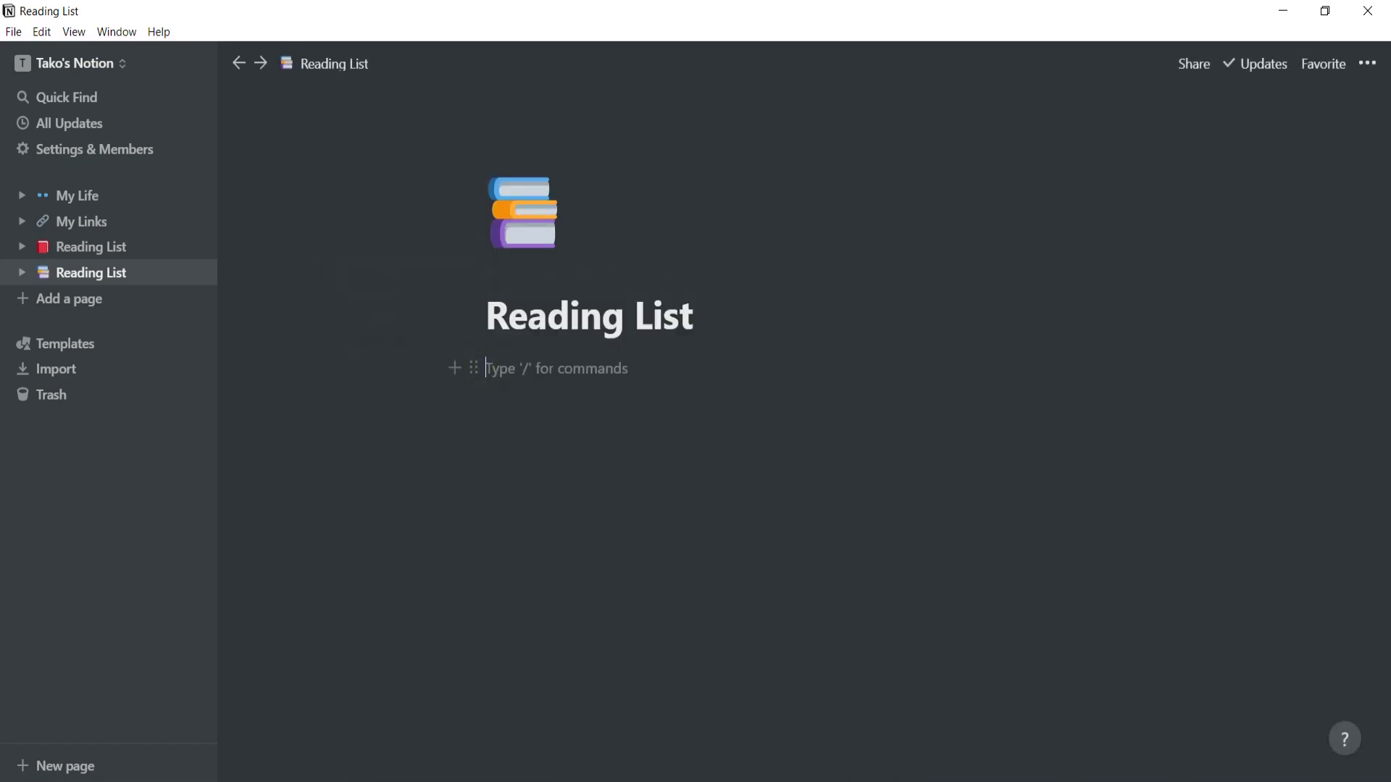
Insert an inline gallery database in the body of the new Reading List page.
text(/)
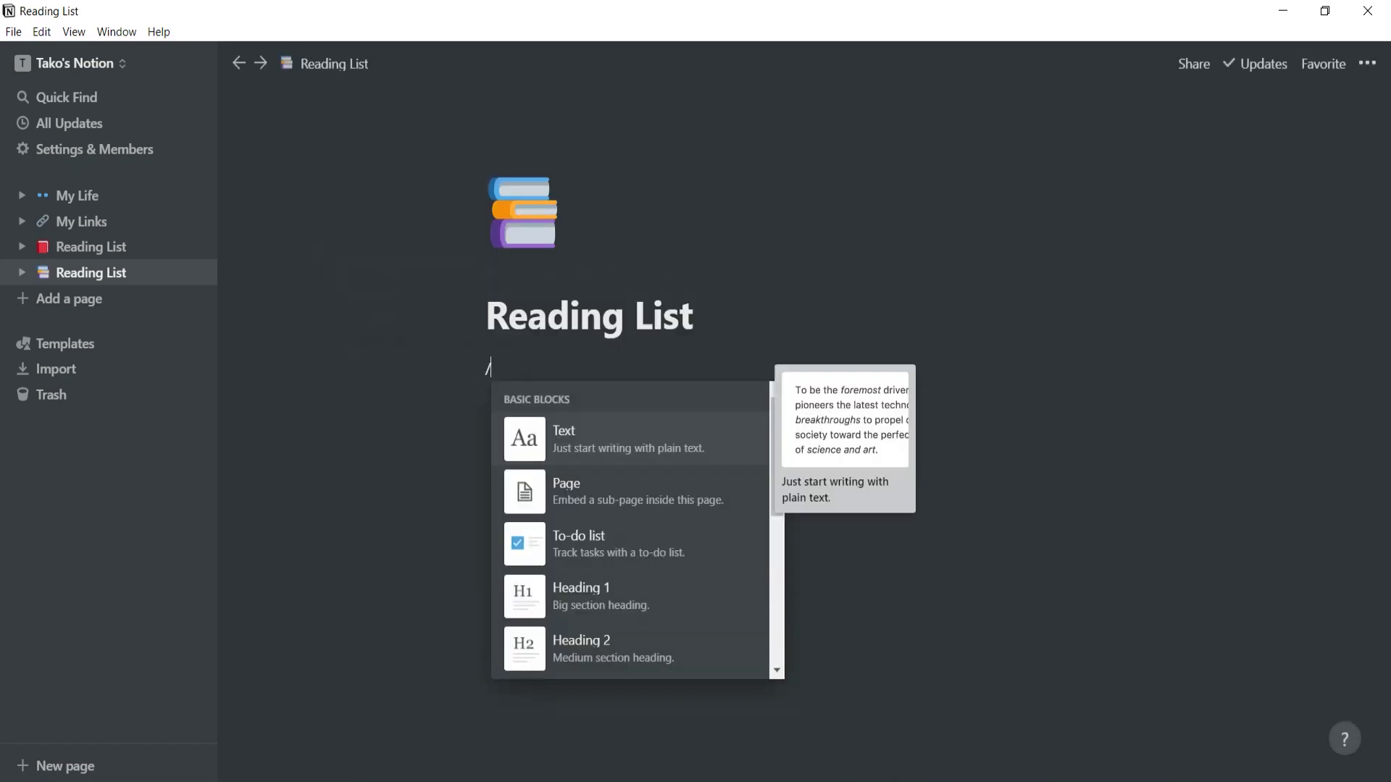
scroll(630, 529, down, 5)
scroll(630, 569, down, 5)
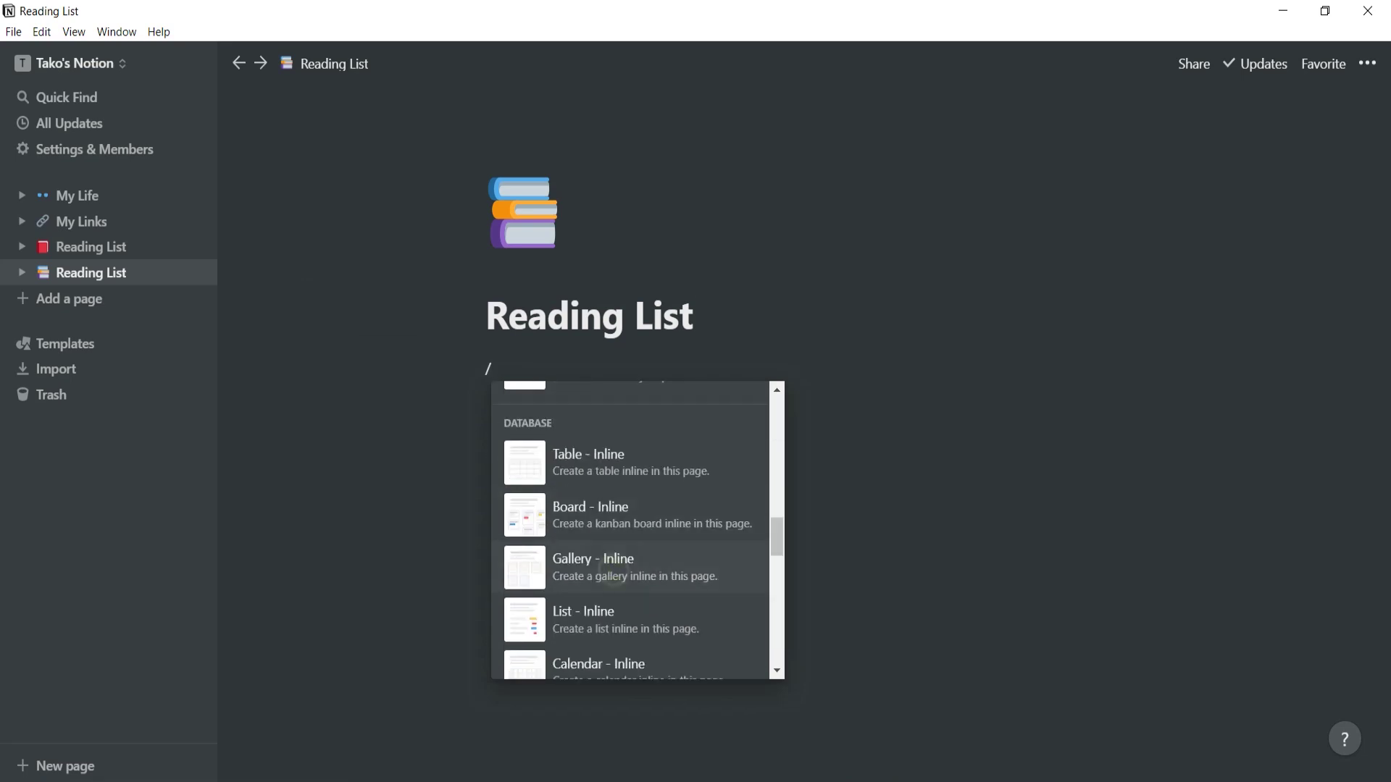
click(612, 569)
Delete the sample cards Page 1, Page 2 and Page 3 and title the gallery My List.
drag(515, 344, 1157, 634)
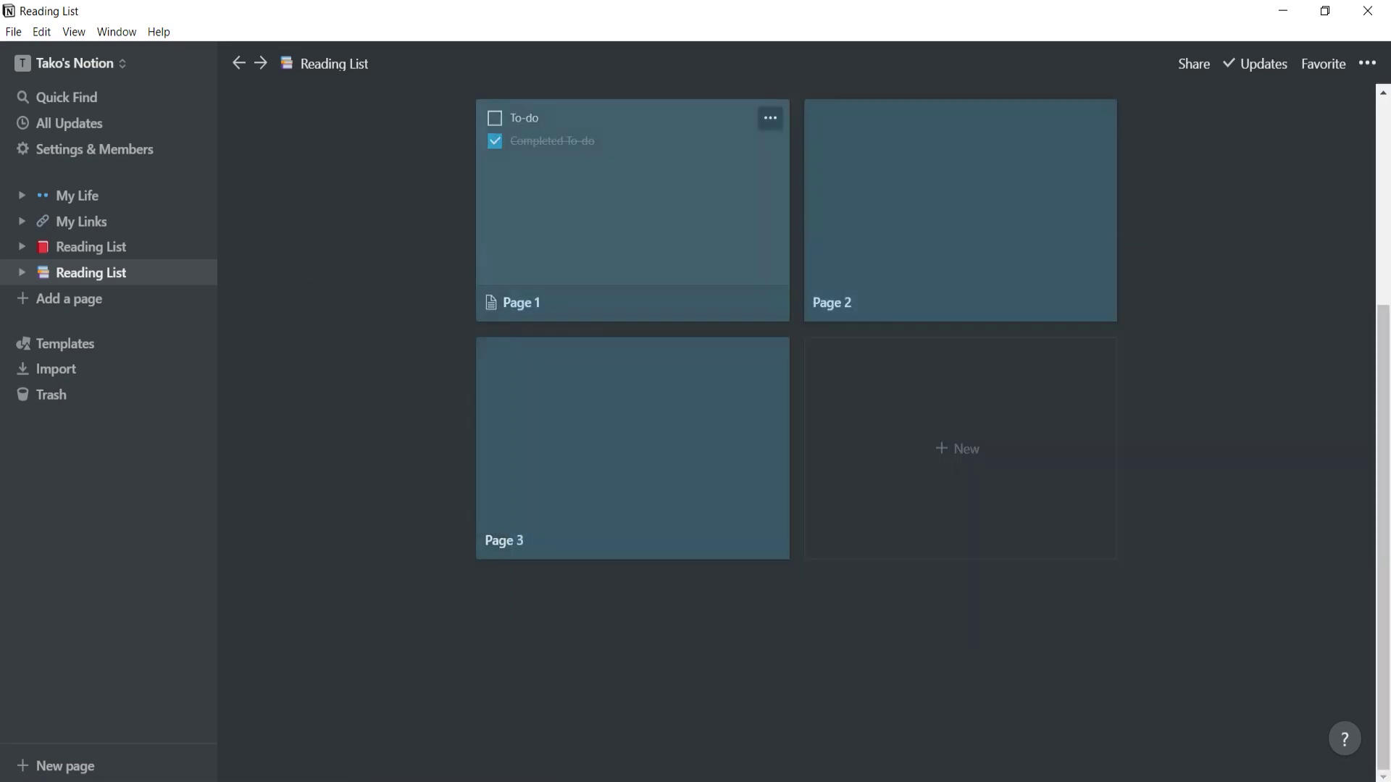
key(Delete)
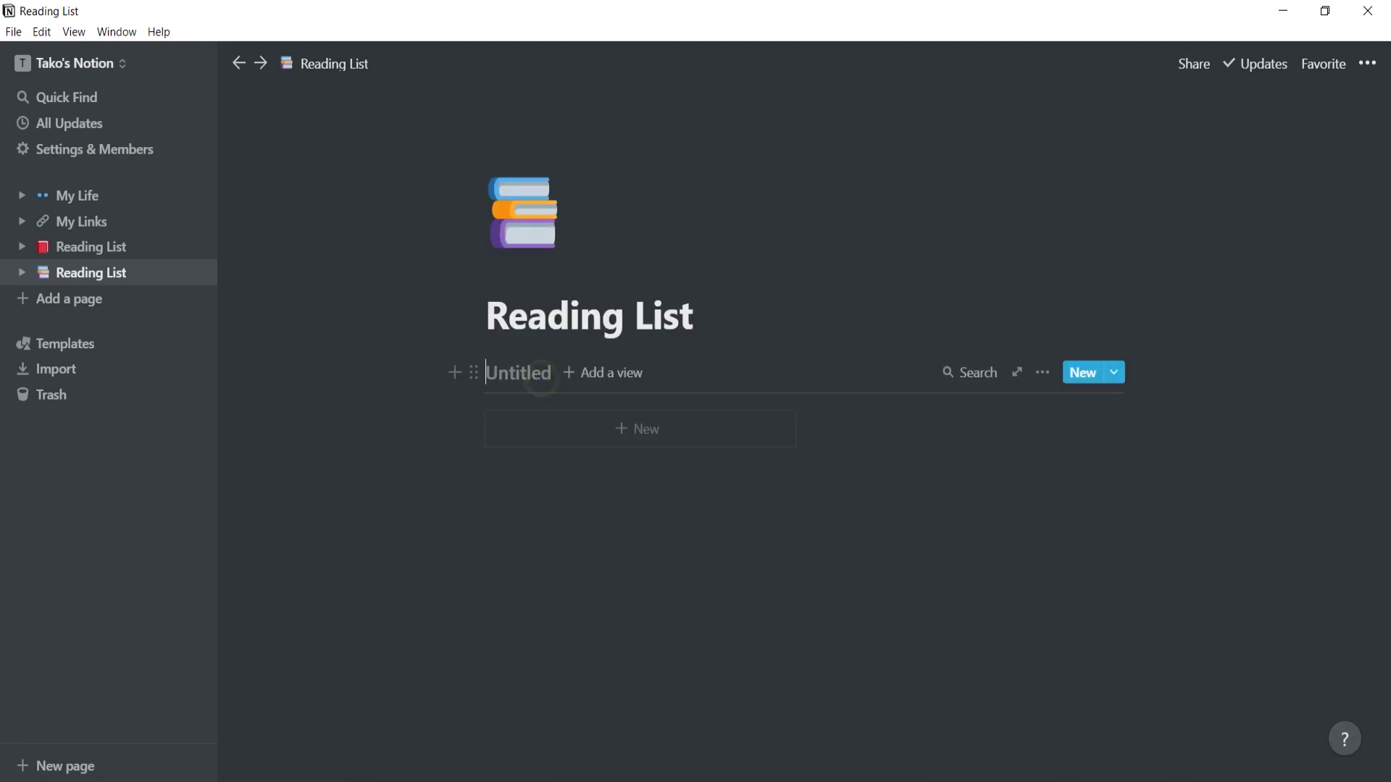
text(My List)
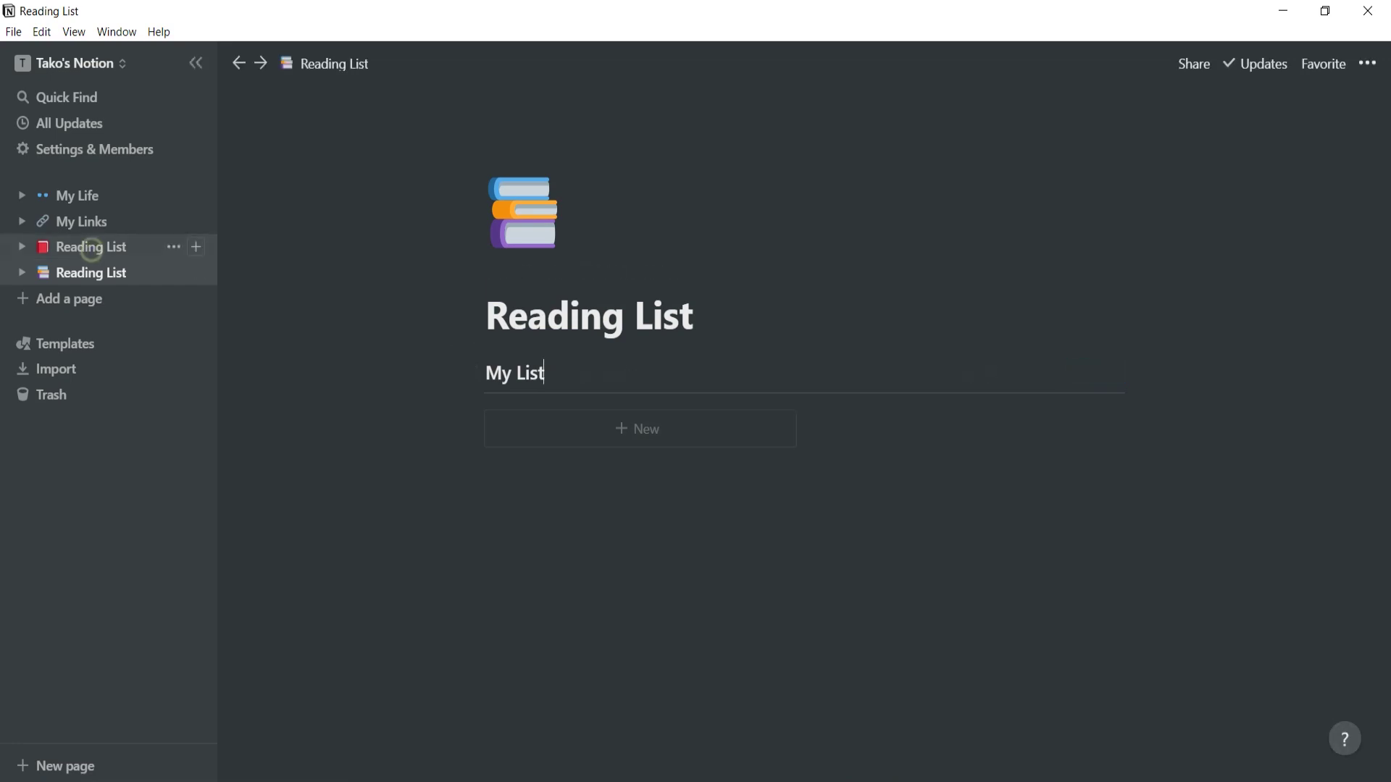
Open the A Tax That Could Fix Big Tech entry on the template-based Reading List page to examine its properties.
click(91, 249)
scroll(630, 435, down, 4)
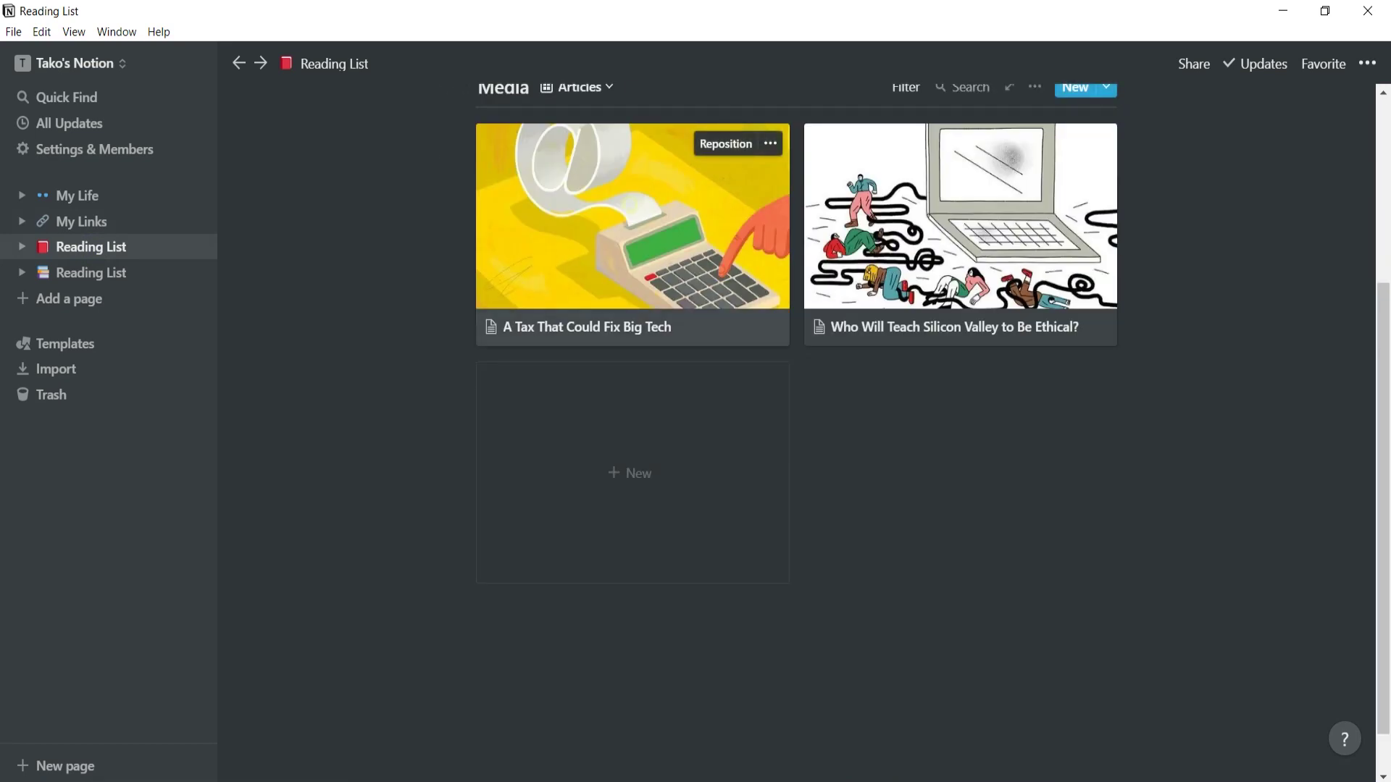
click(631, 233)
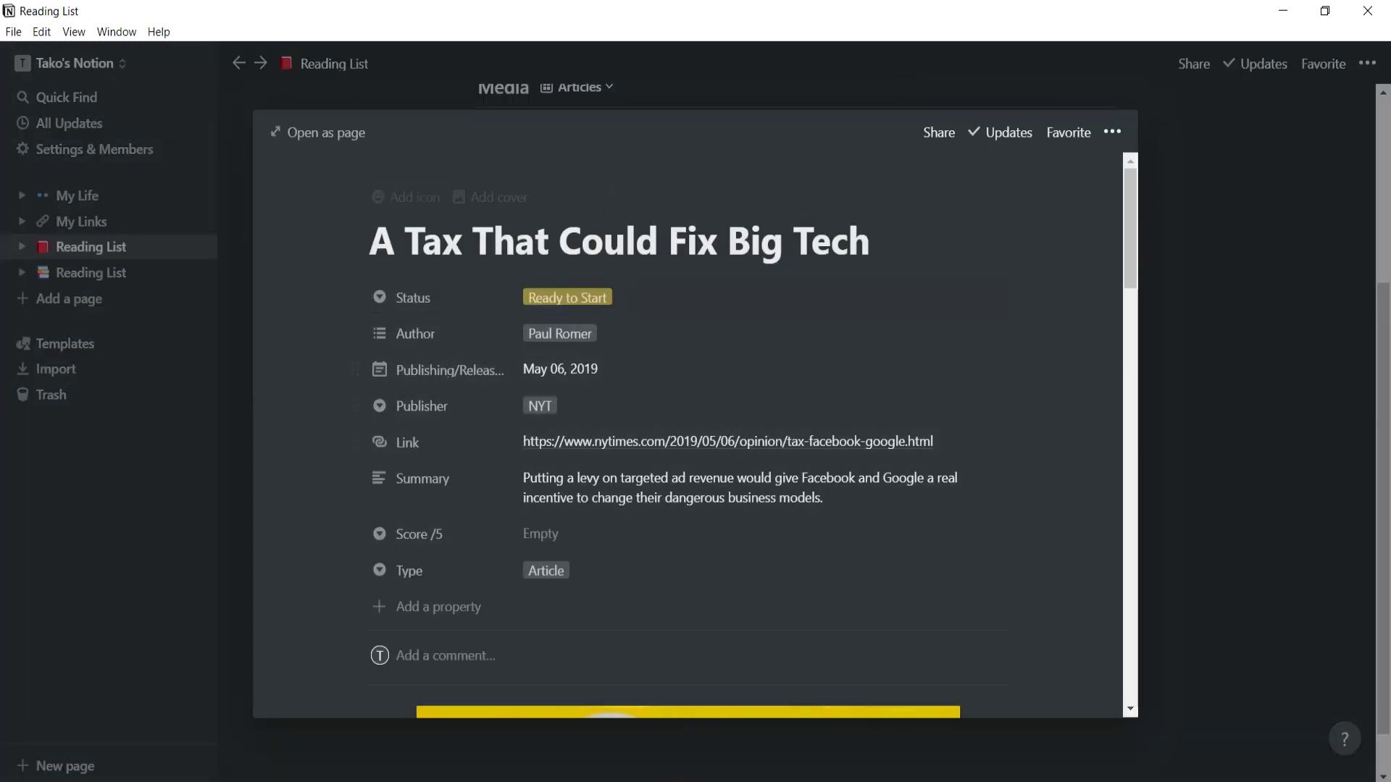
Capture the open article entry with its properties in Snipping Tool and move the snip window out of the way.
key(super+s)
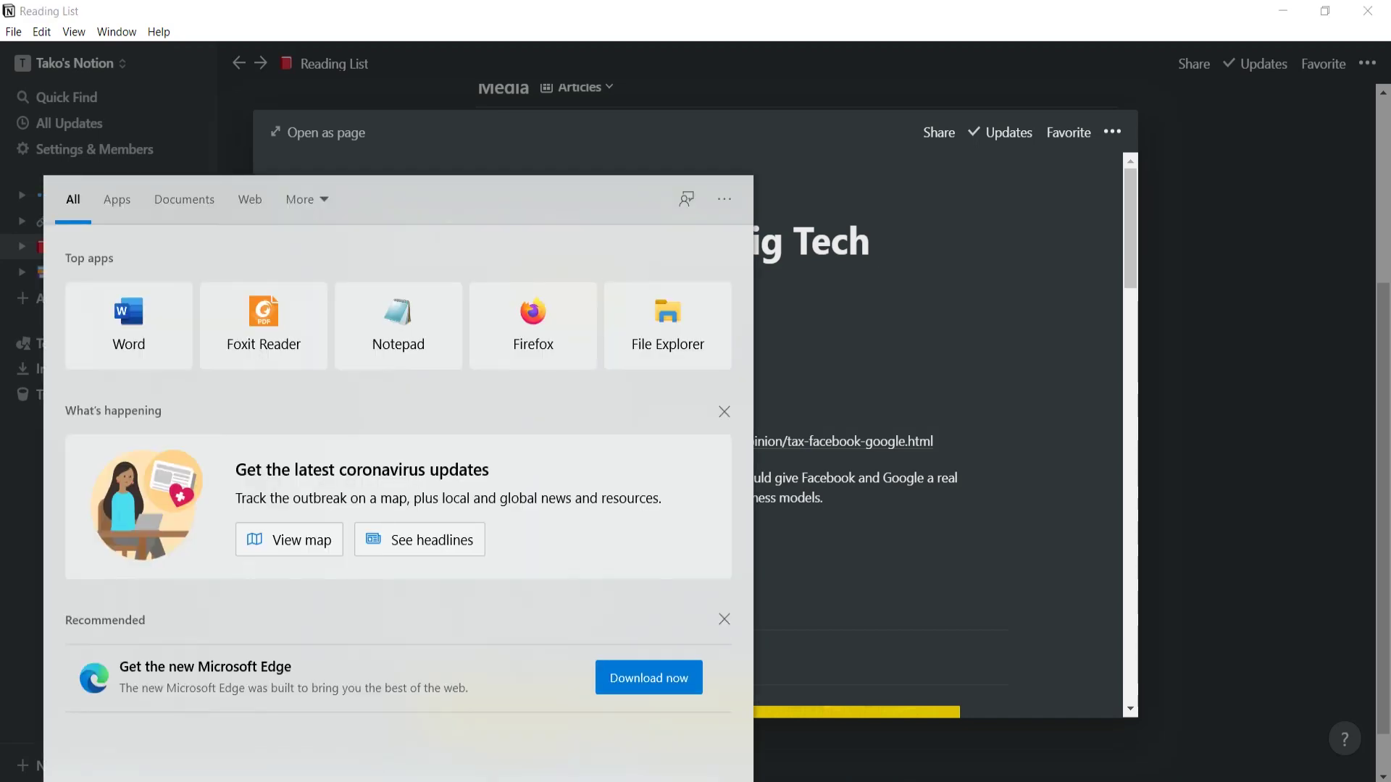
text(snip)
key(Return)
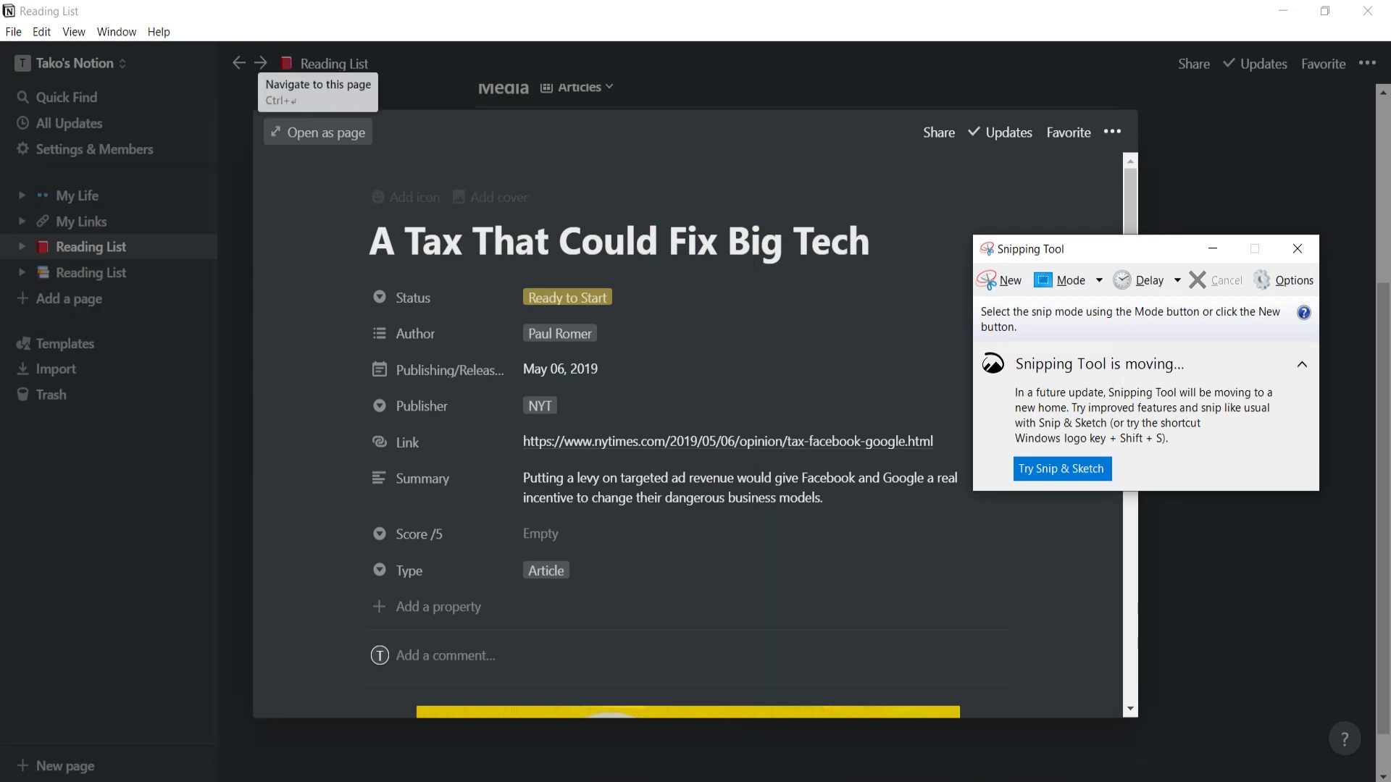
click(1000, 280)
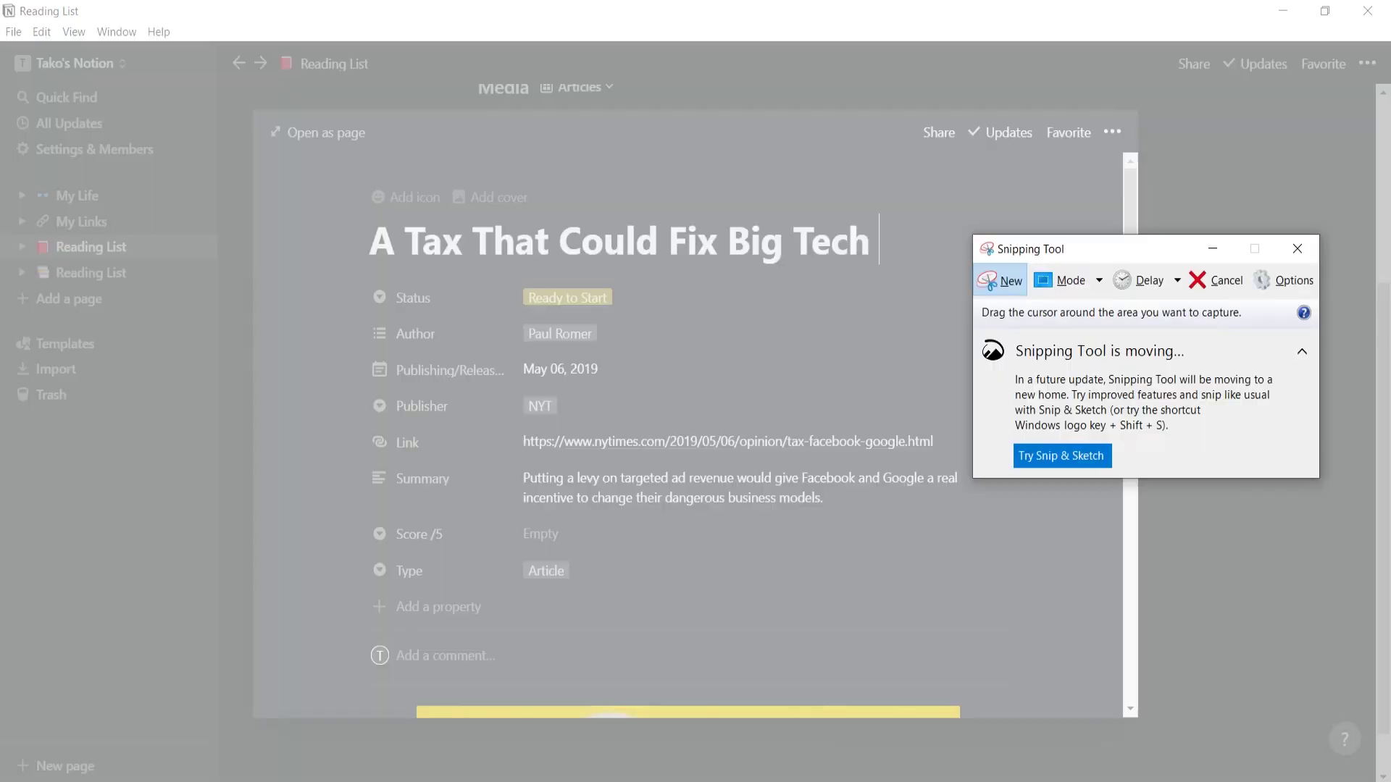
drag(265, 116, 1139, 718)
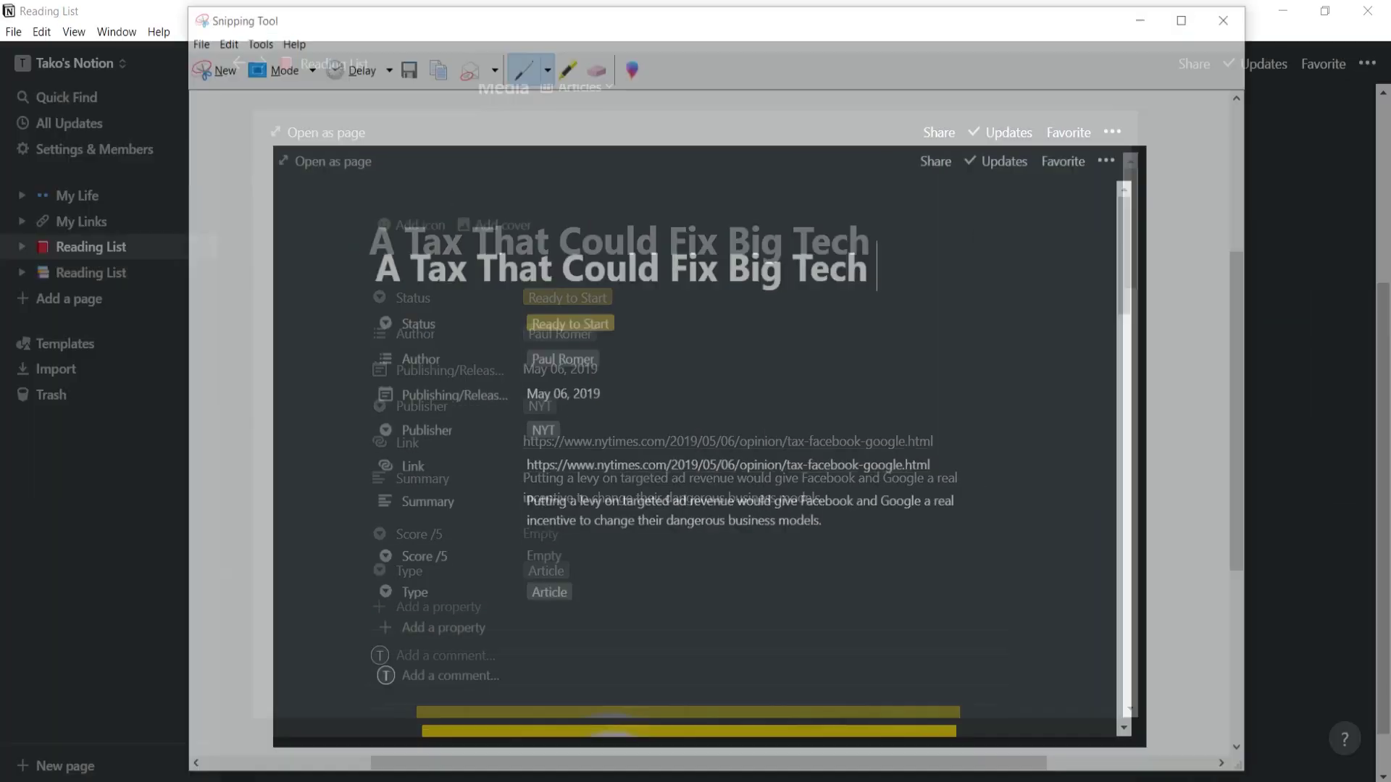
drag(809, 22, 0, 163)
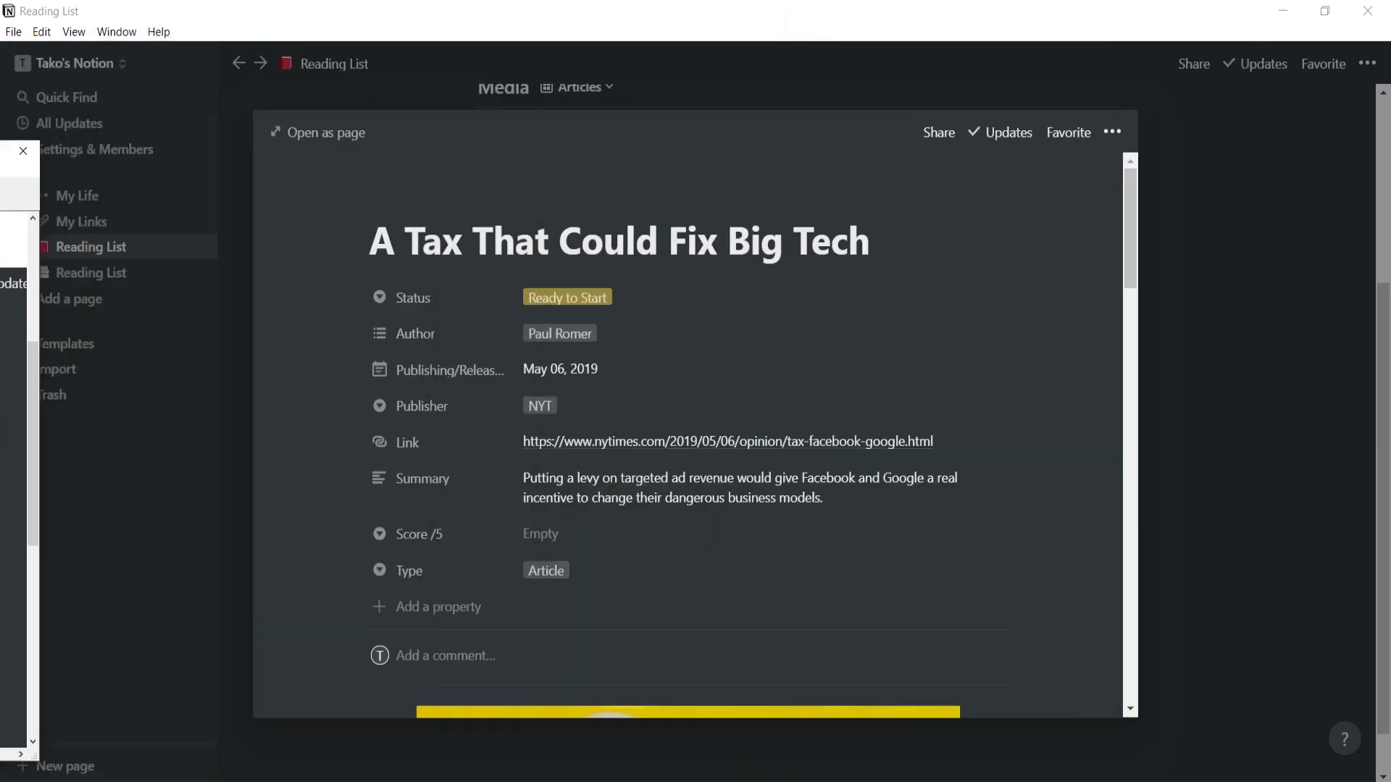
Return to the new Reading List page and create a new entry in the My List gallery.
click(102, 276)
click(103, 275)
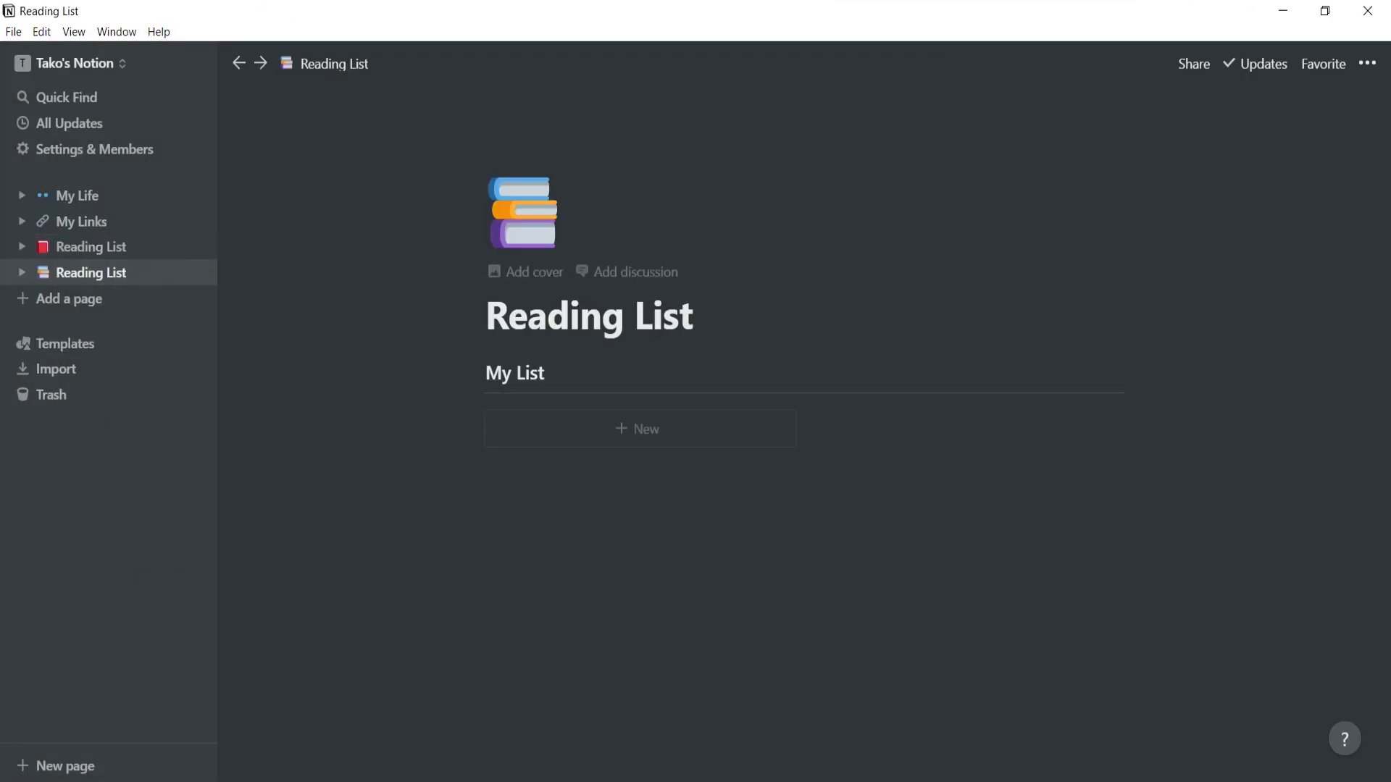
click(584, 431)
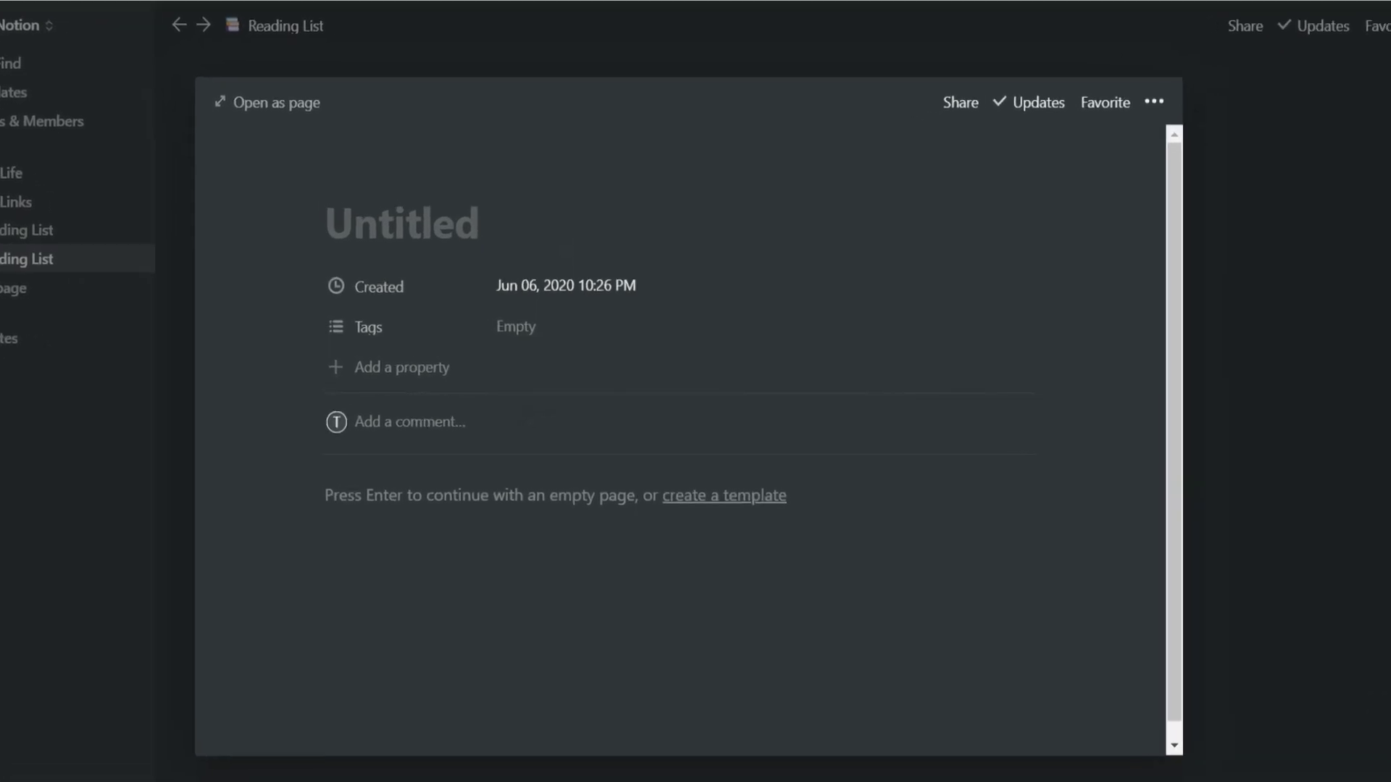
Rename the new entry's Created property to Status and change its property type to Select.
click(336, 266)
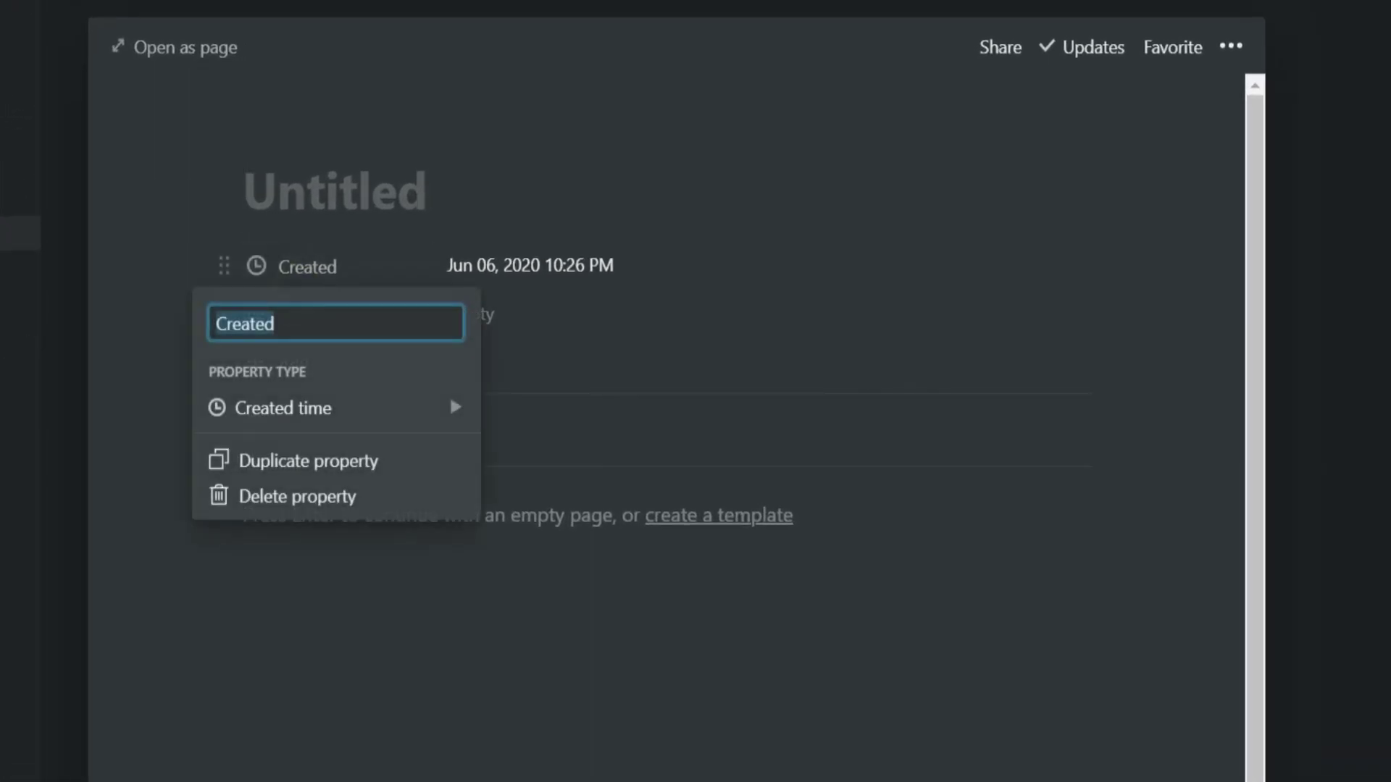
text(Status)
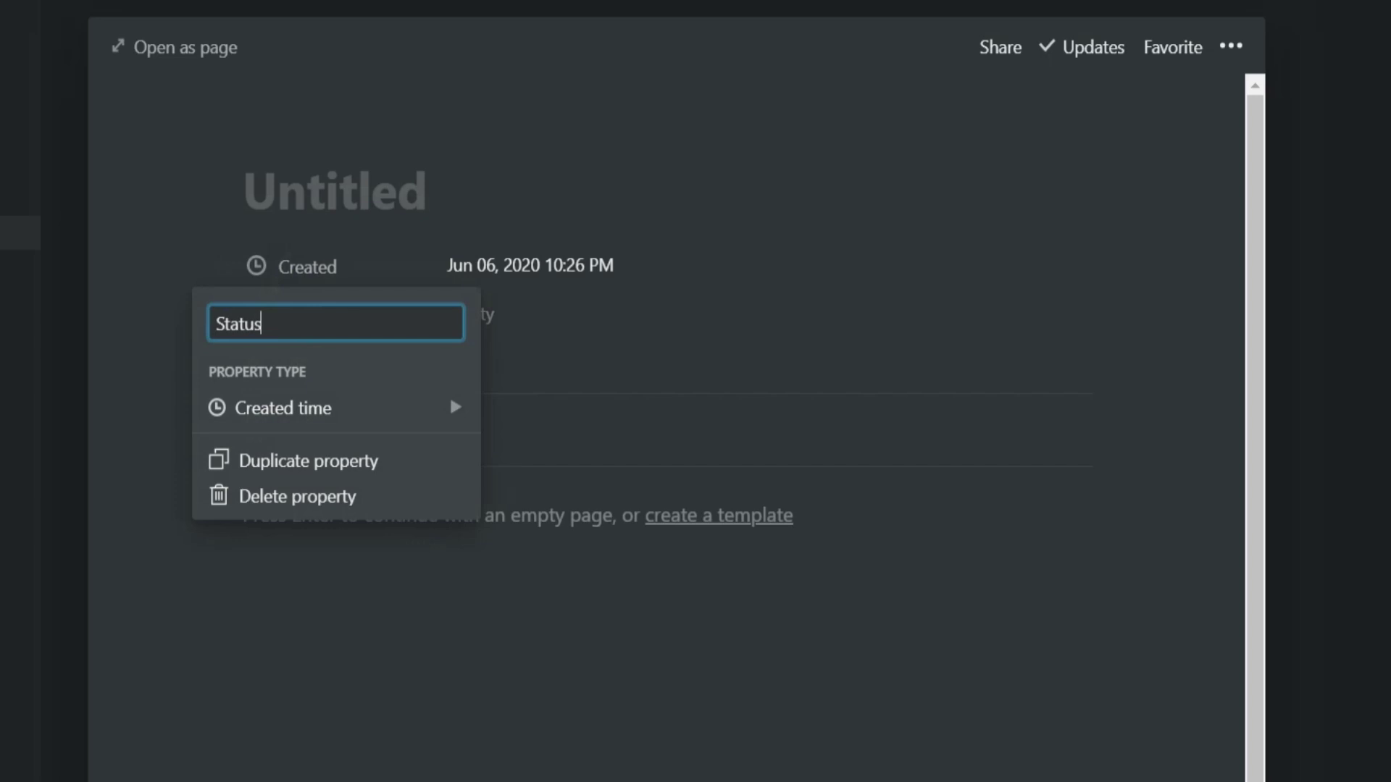
click(449, 393)
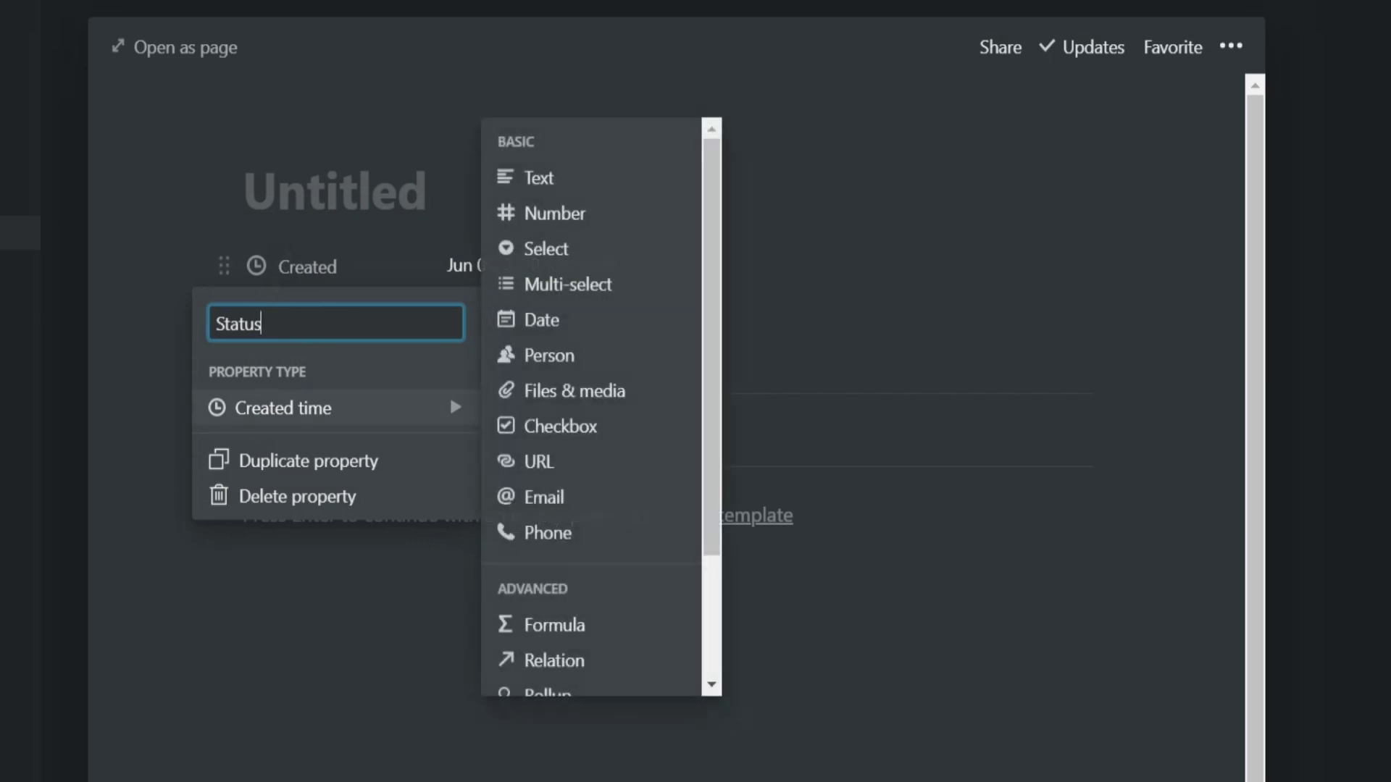
click(545, 249)
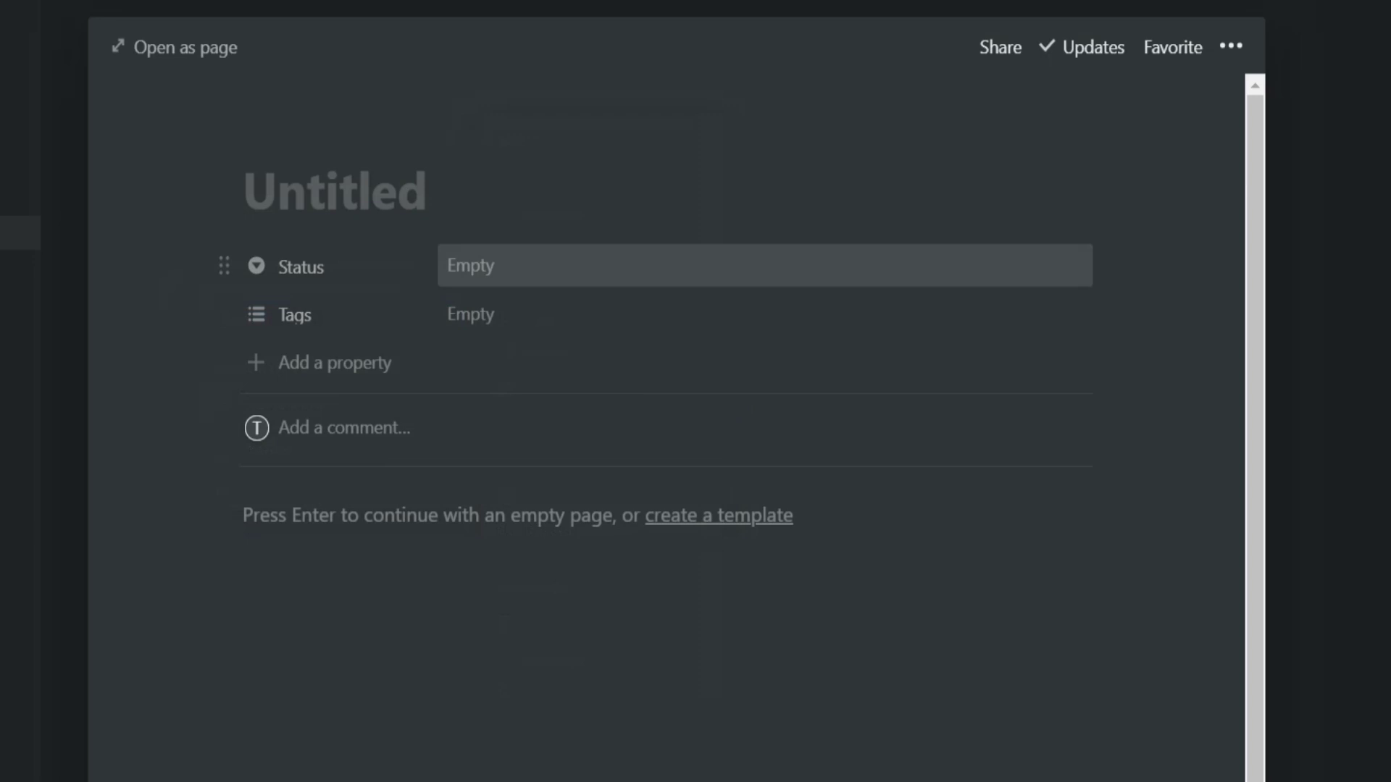
Create the options Ready To Start, Want To Read and Reading for the new entry's Status property.
click(487, 261)
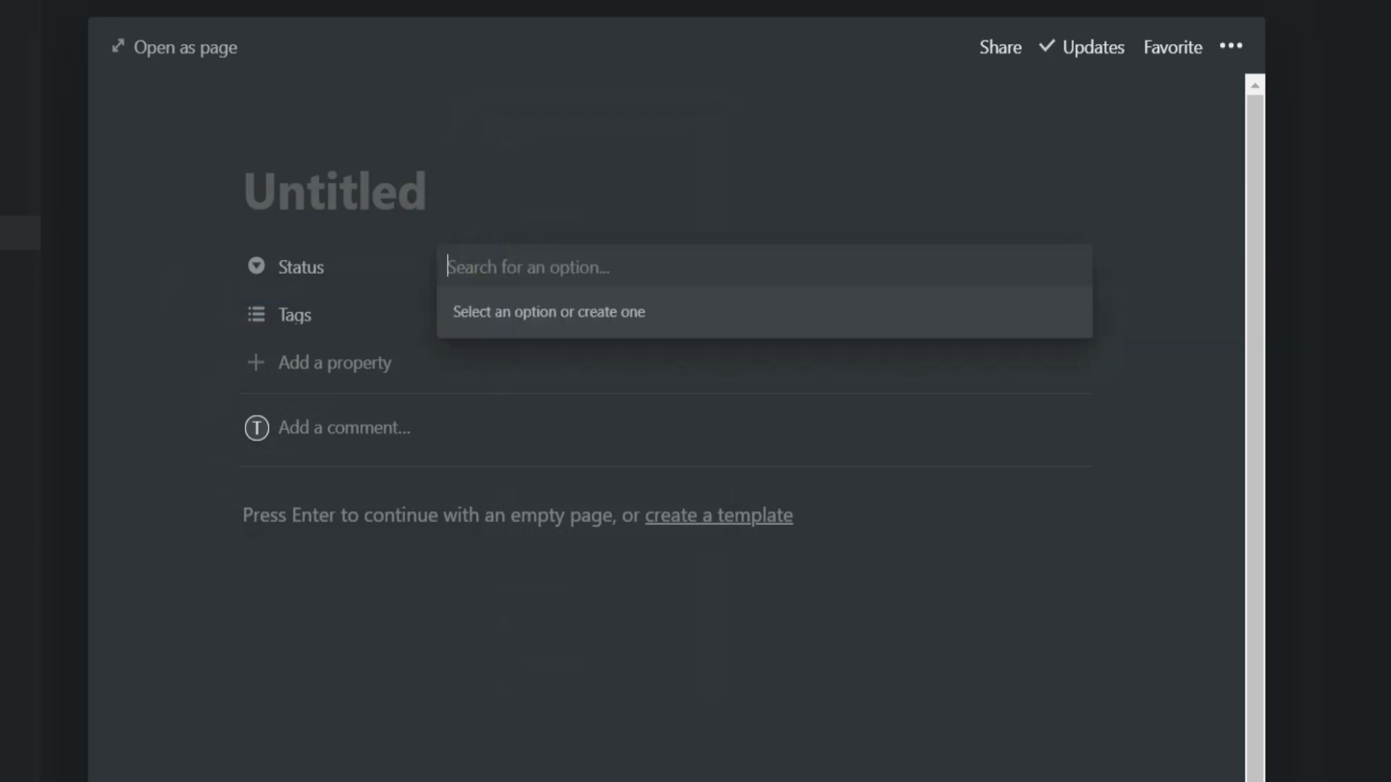
text(Ready To Start)
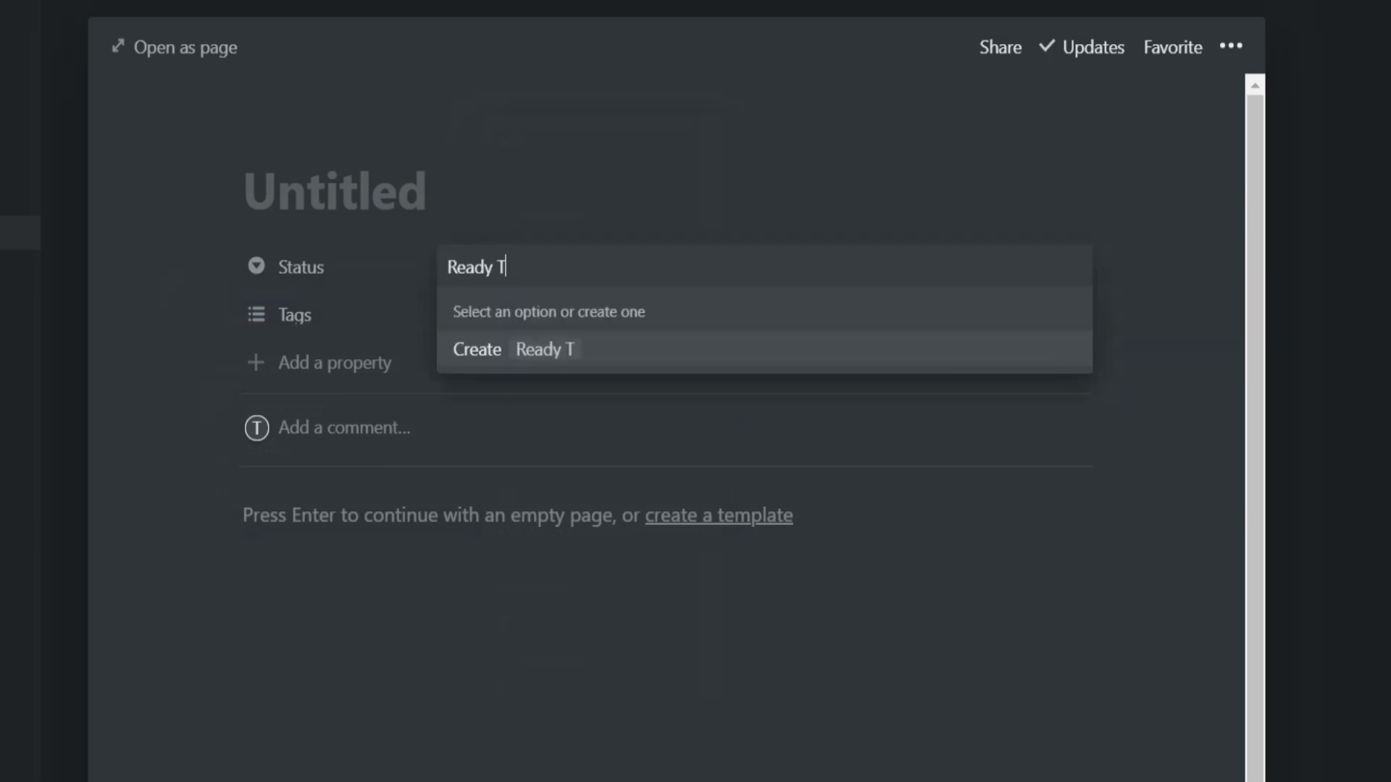
key(Return)
click(603, 261)
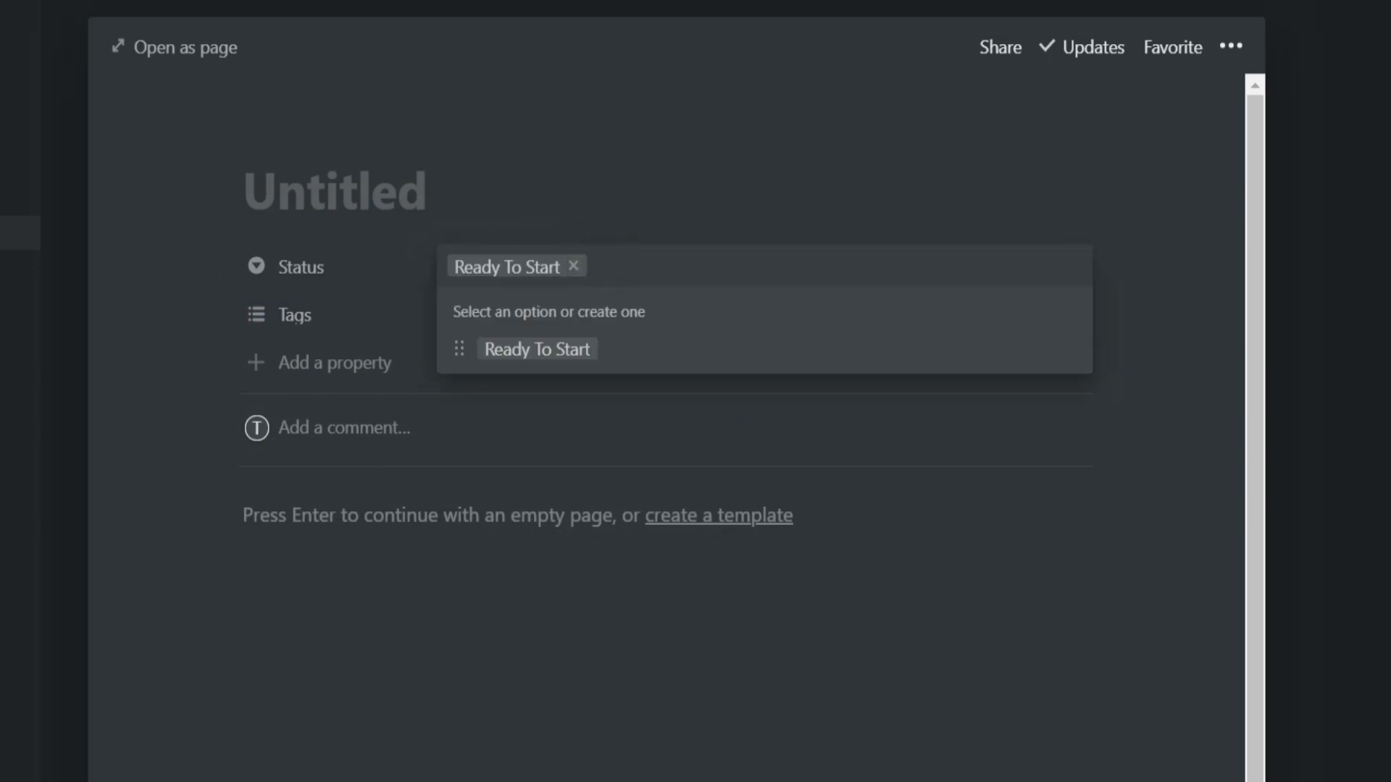
text(Want To Read)
key(Return)
text(Reading)
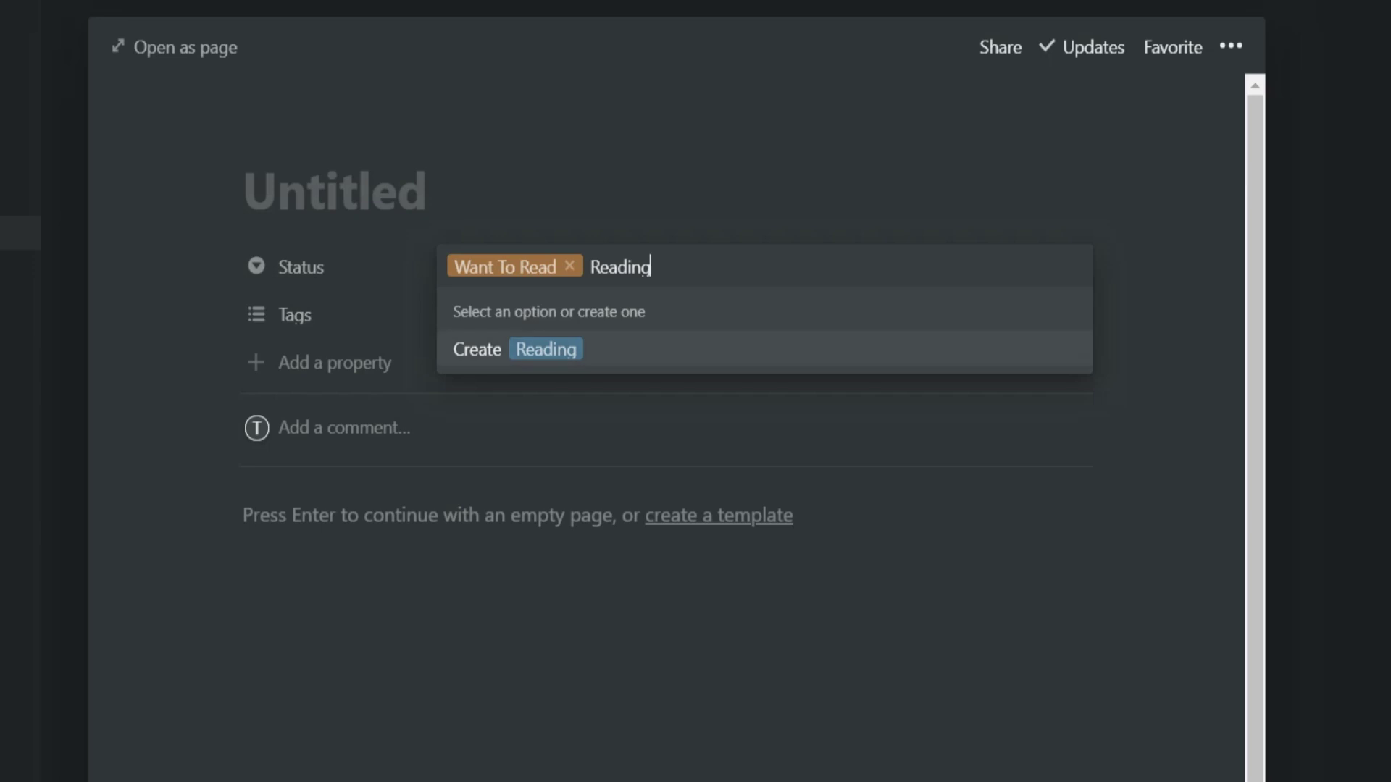
click(548, 348)
click(571, 270)
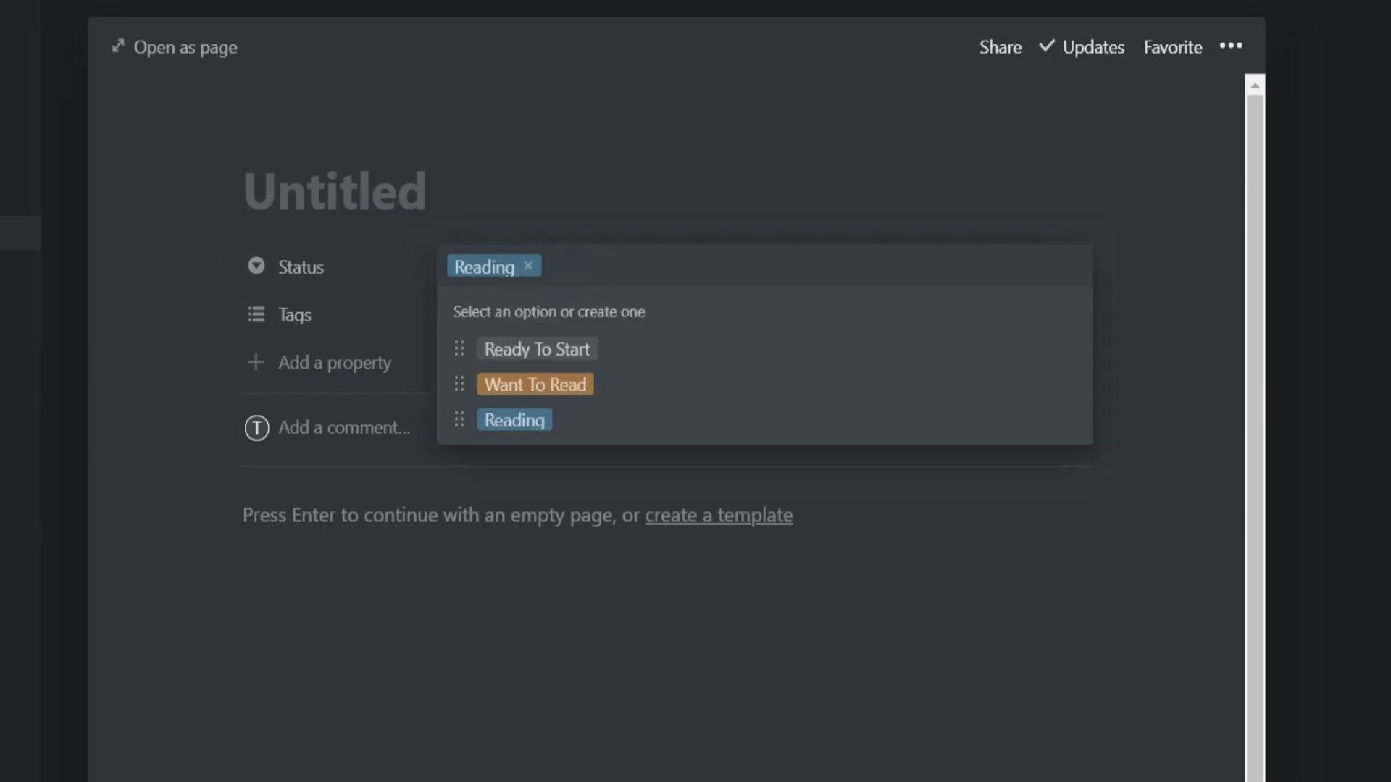
Add the Status options Finished, Listening and Watching, and set the entry's status to Want To Read.
text(Finished)
key(Return)
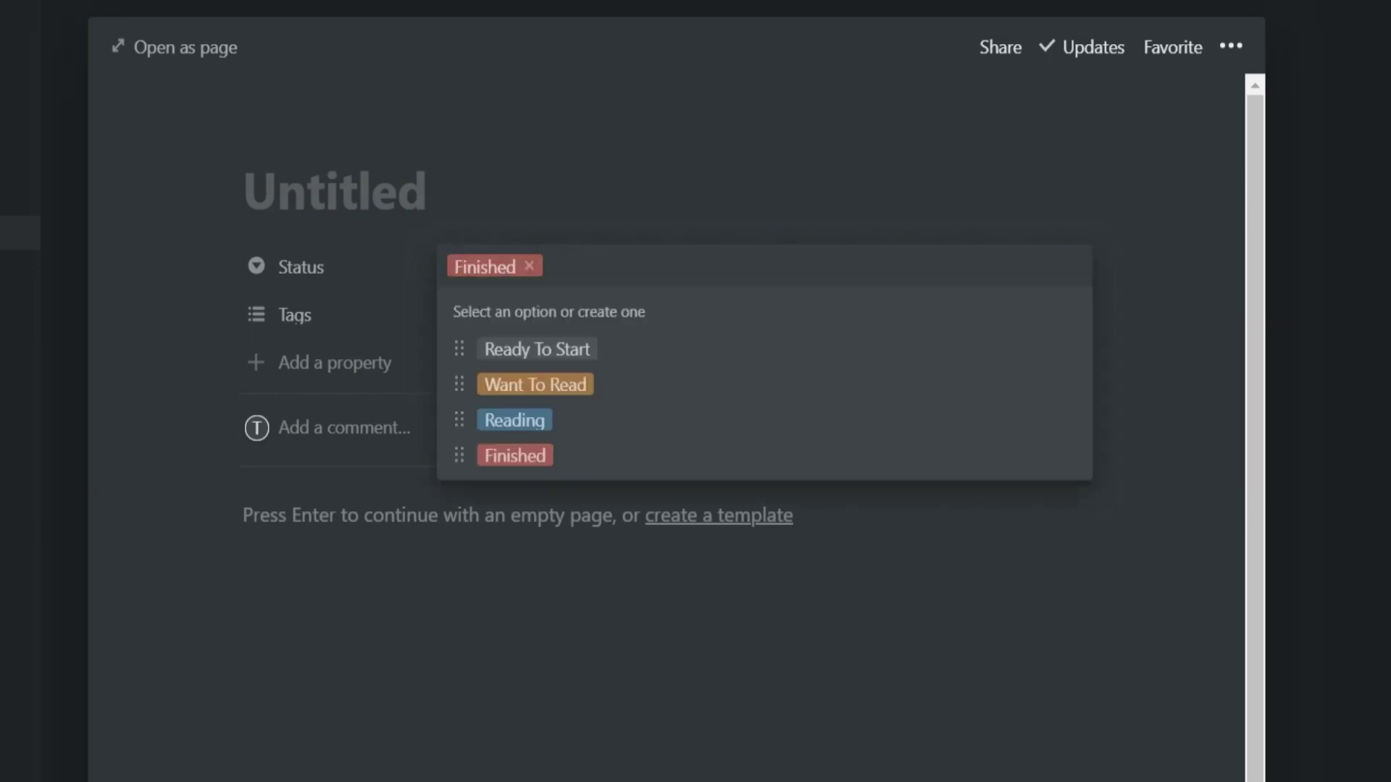
text(Listening)
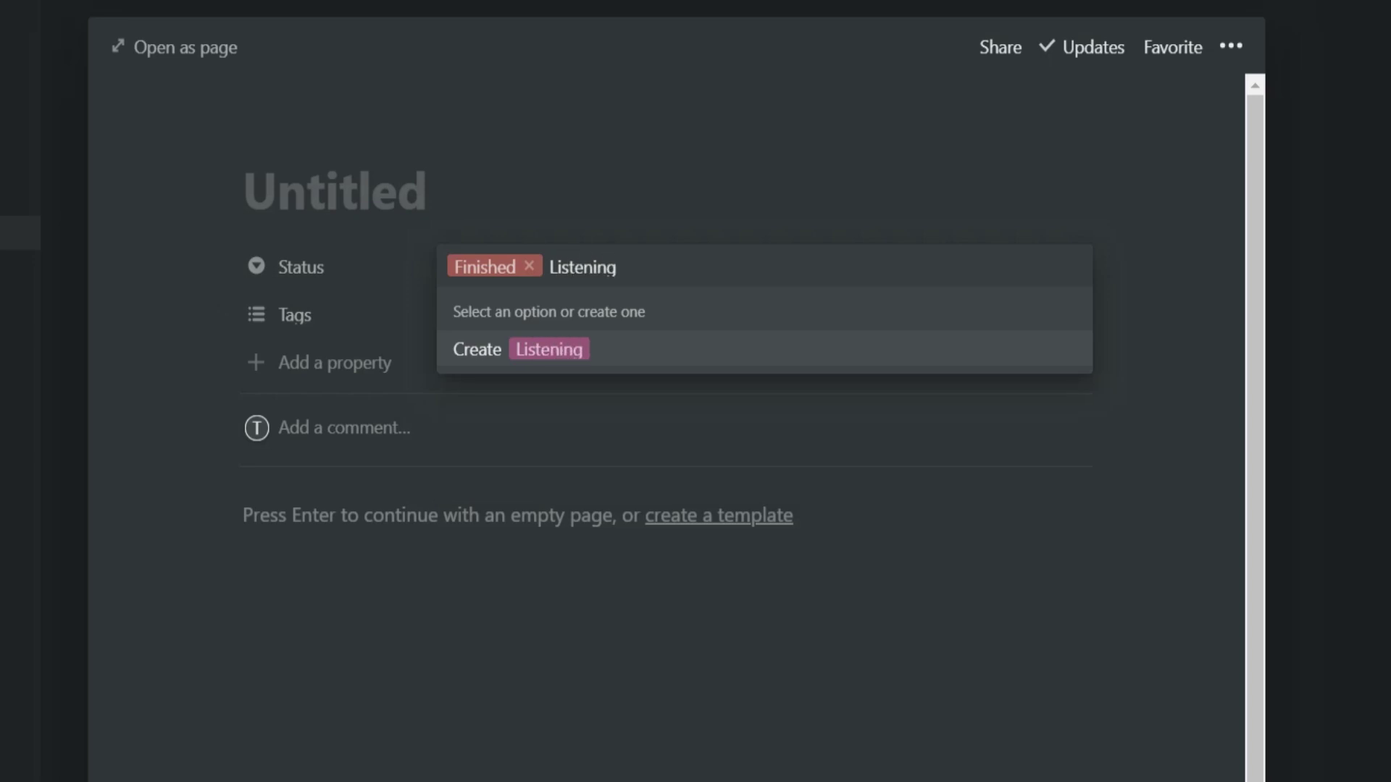
click(584, 342)
click(579, 270)
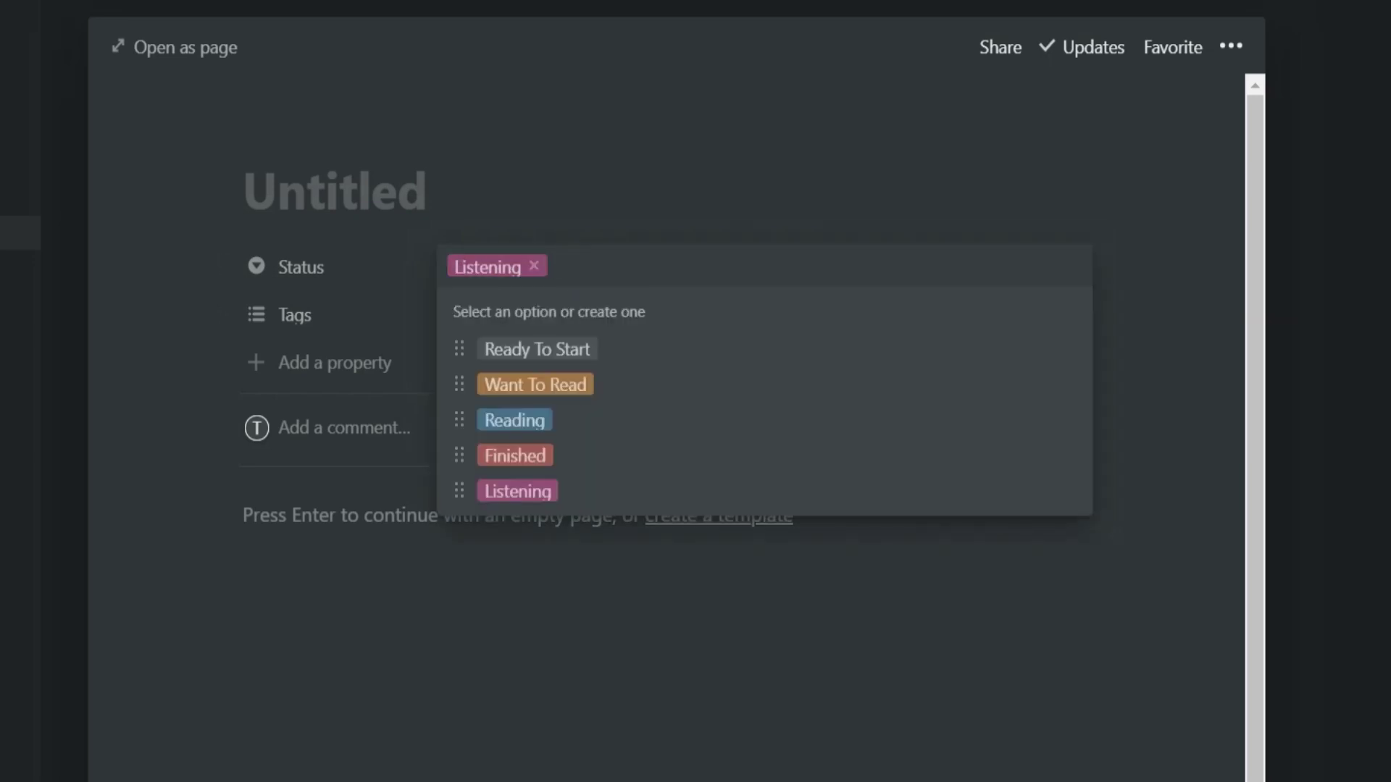
text(Watching)
key(Return)
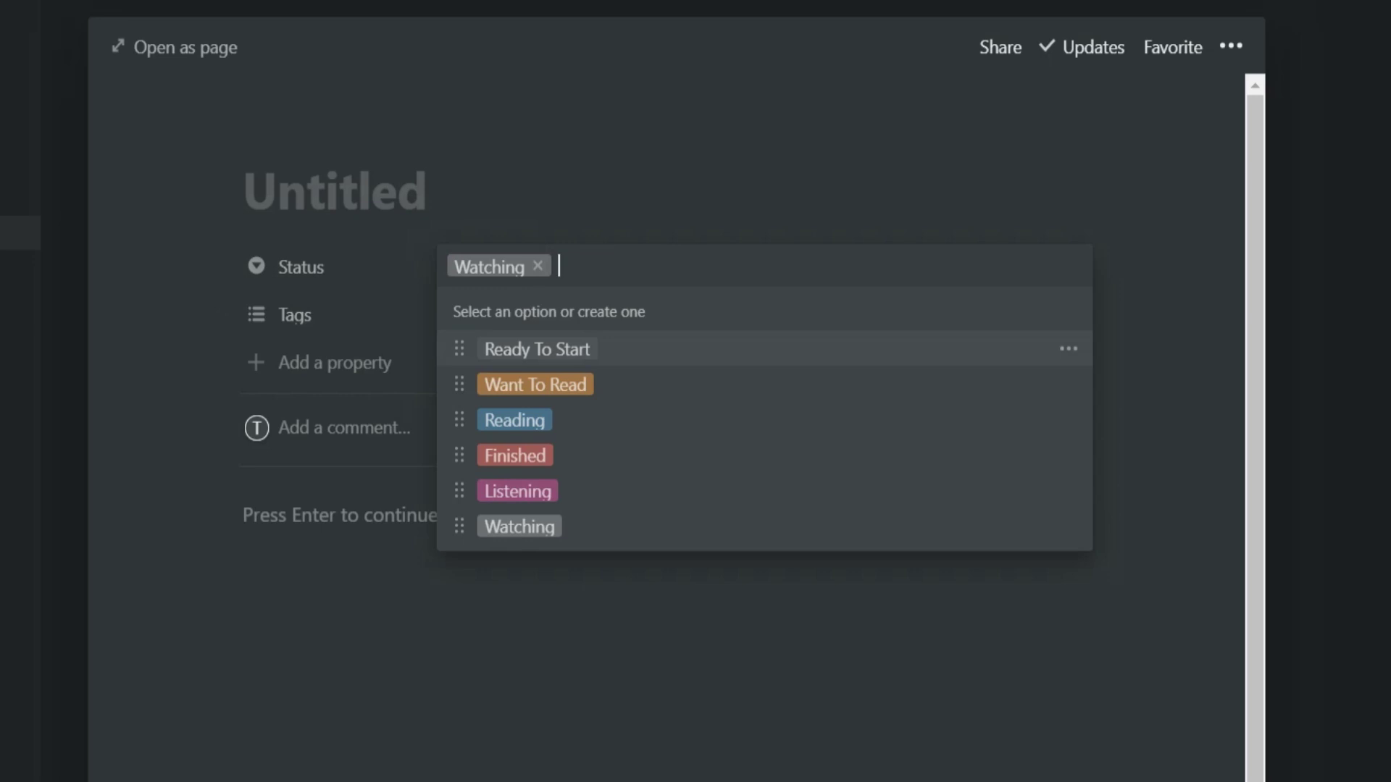
click(571, 371)
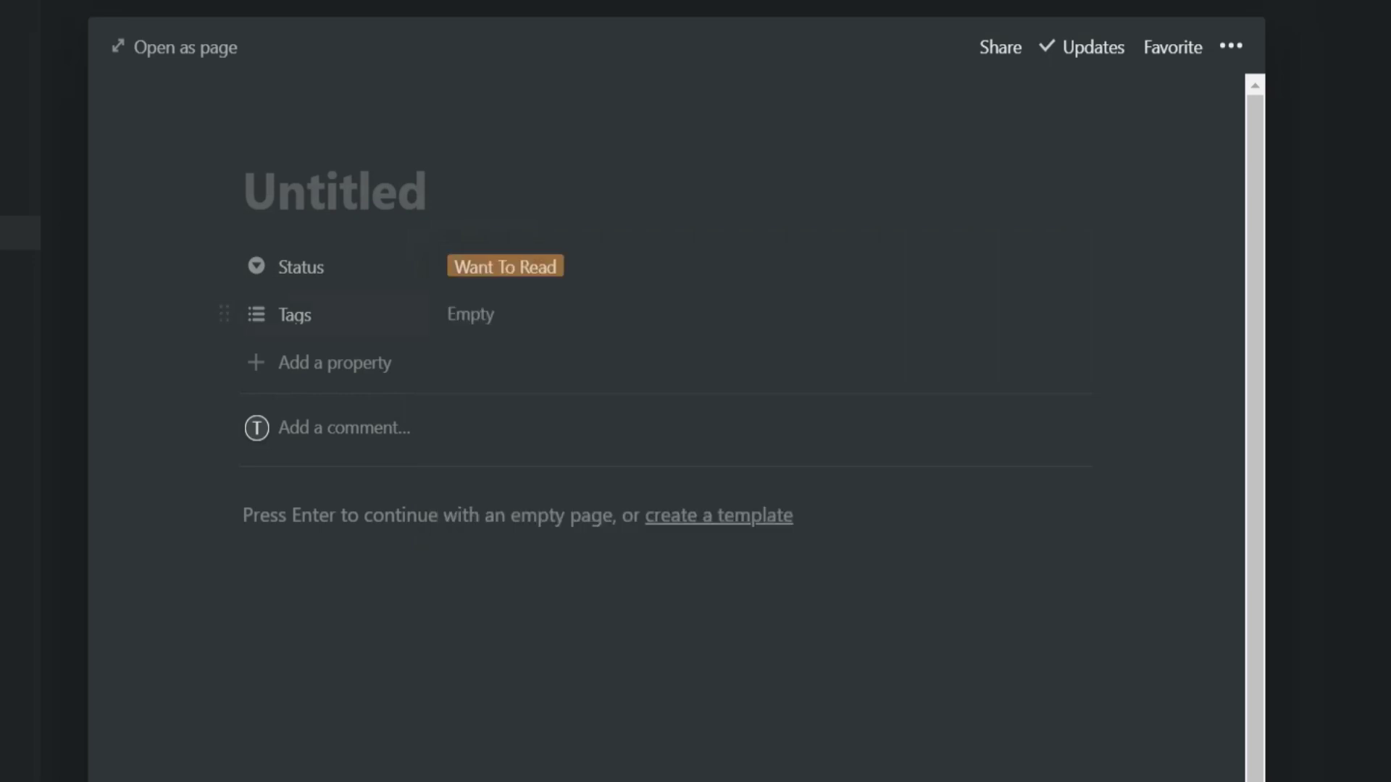
Rename the Tags property to Author and create Glennon Doyle as its value.
click(282, 313)
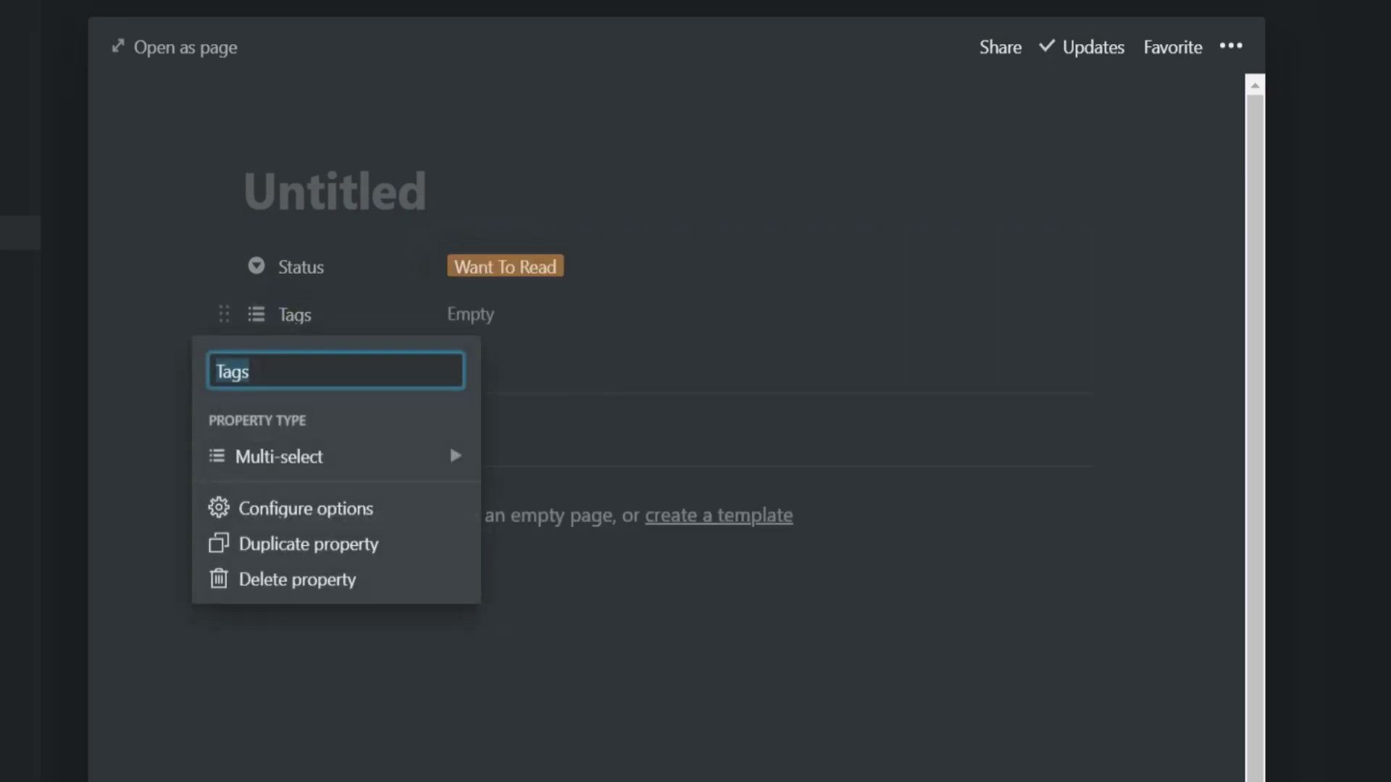
text(Author)
mouse_move(336, 456)
click(567, 328)
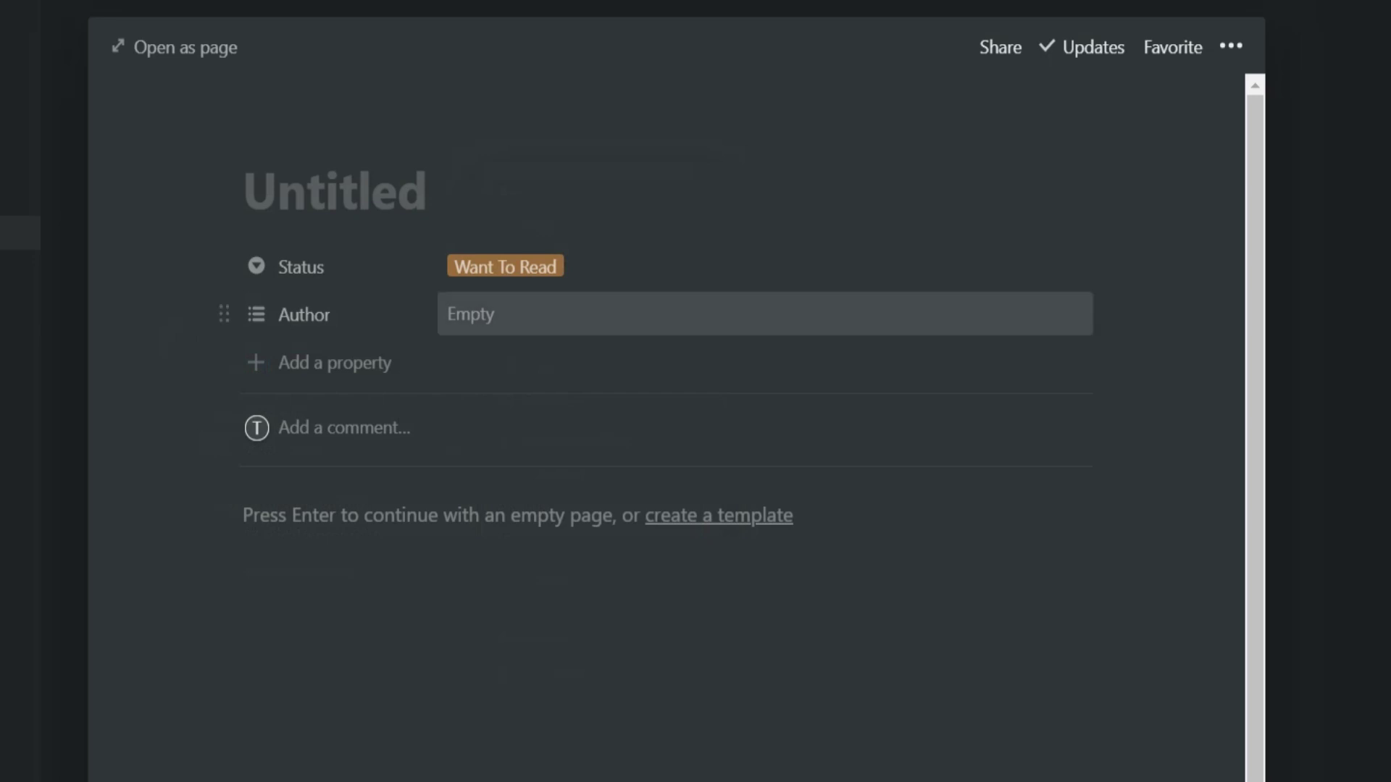
click(558, 314)
text(Glennon Doyle)
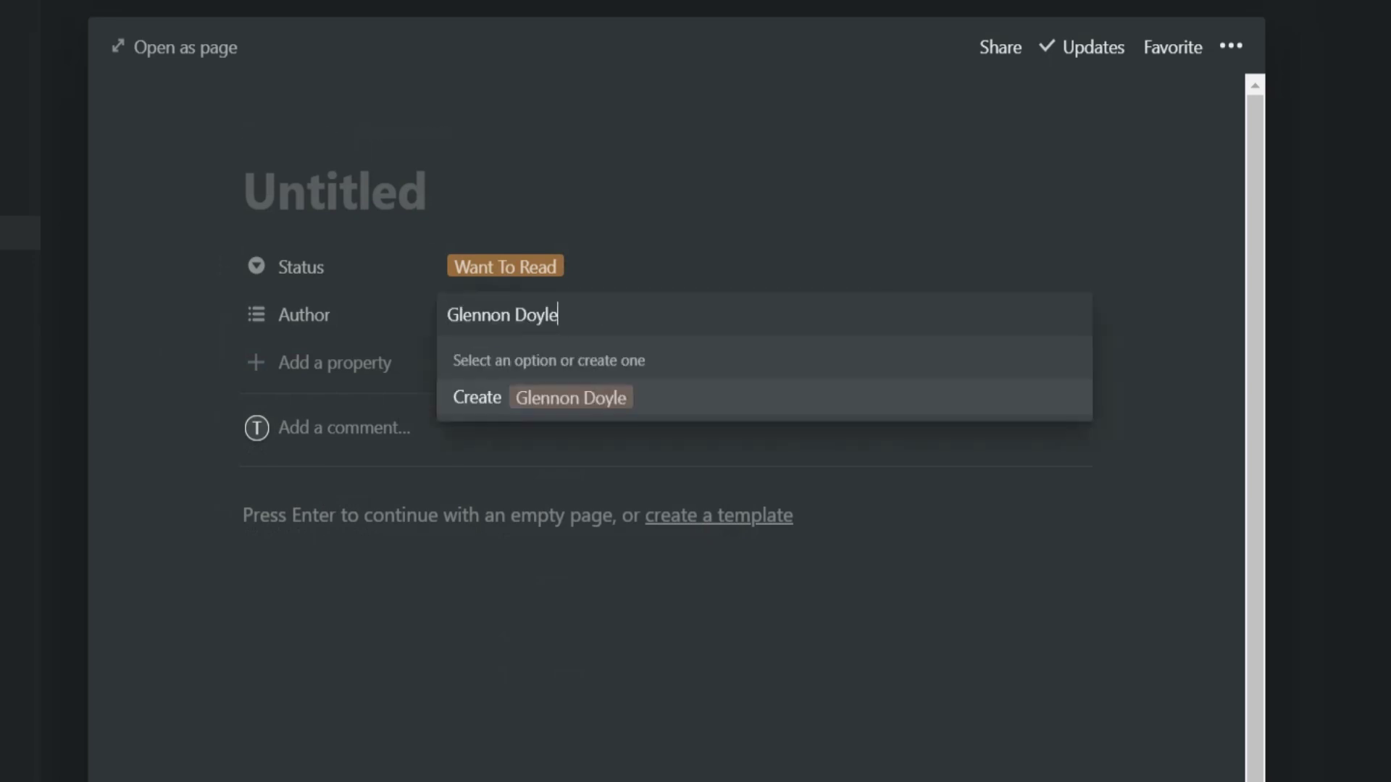
click(467, 400)
click(299, 361)
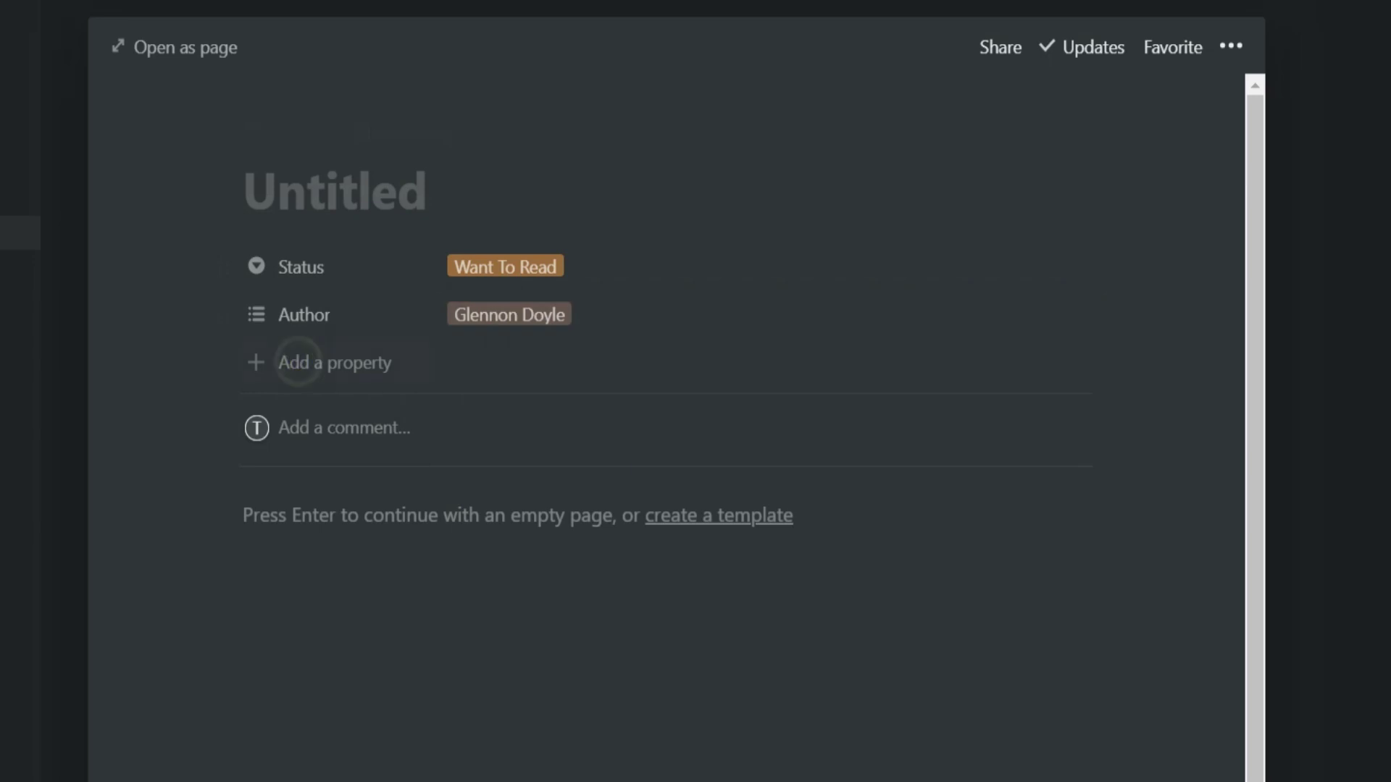
Add a property named Publishing/Release to the entry with the Date type.
click(303, 361)
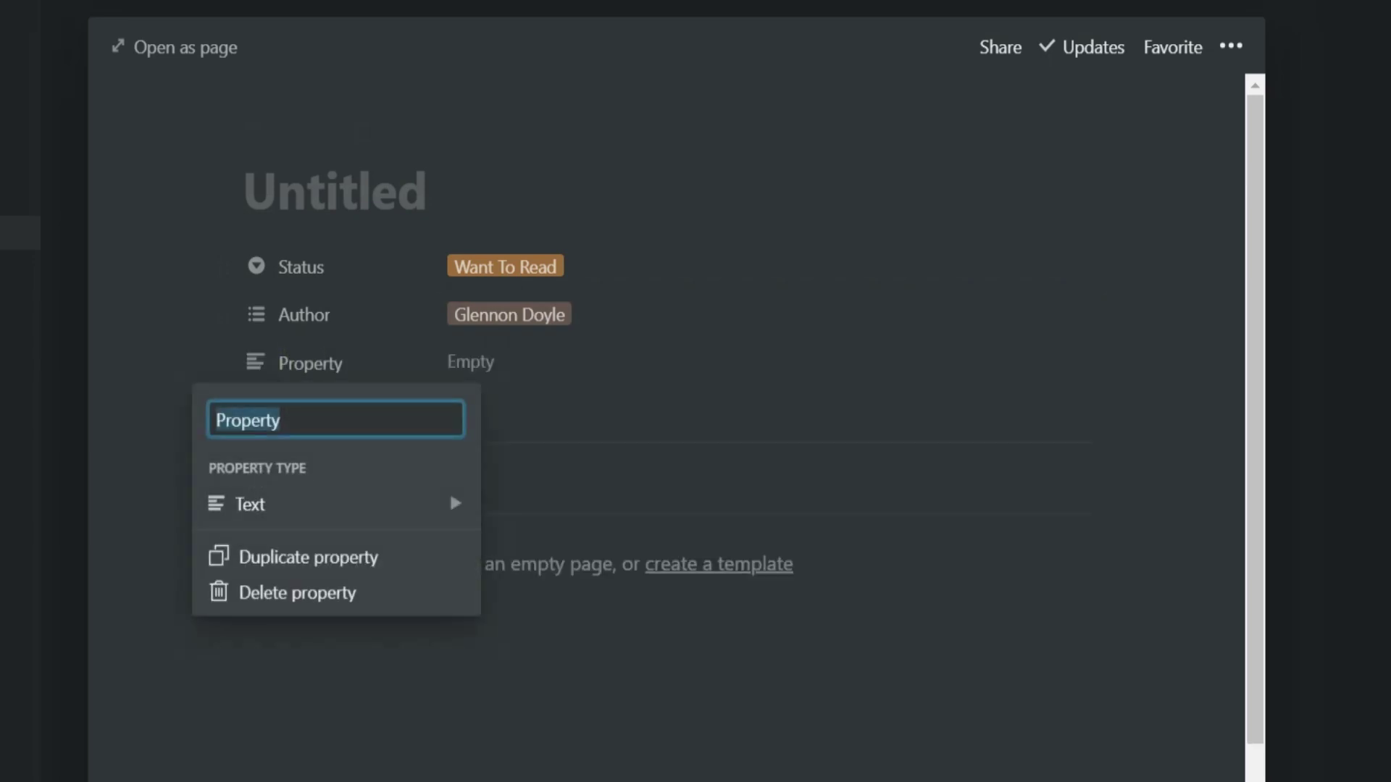
text(Publishing)
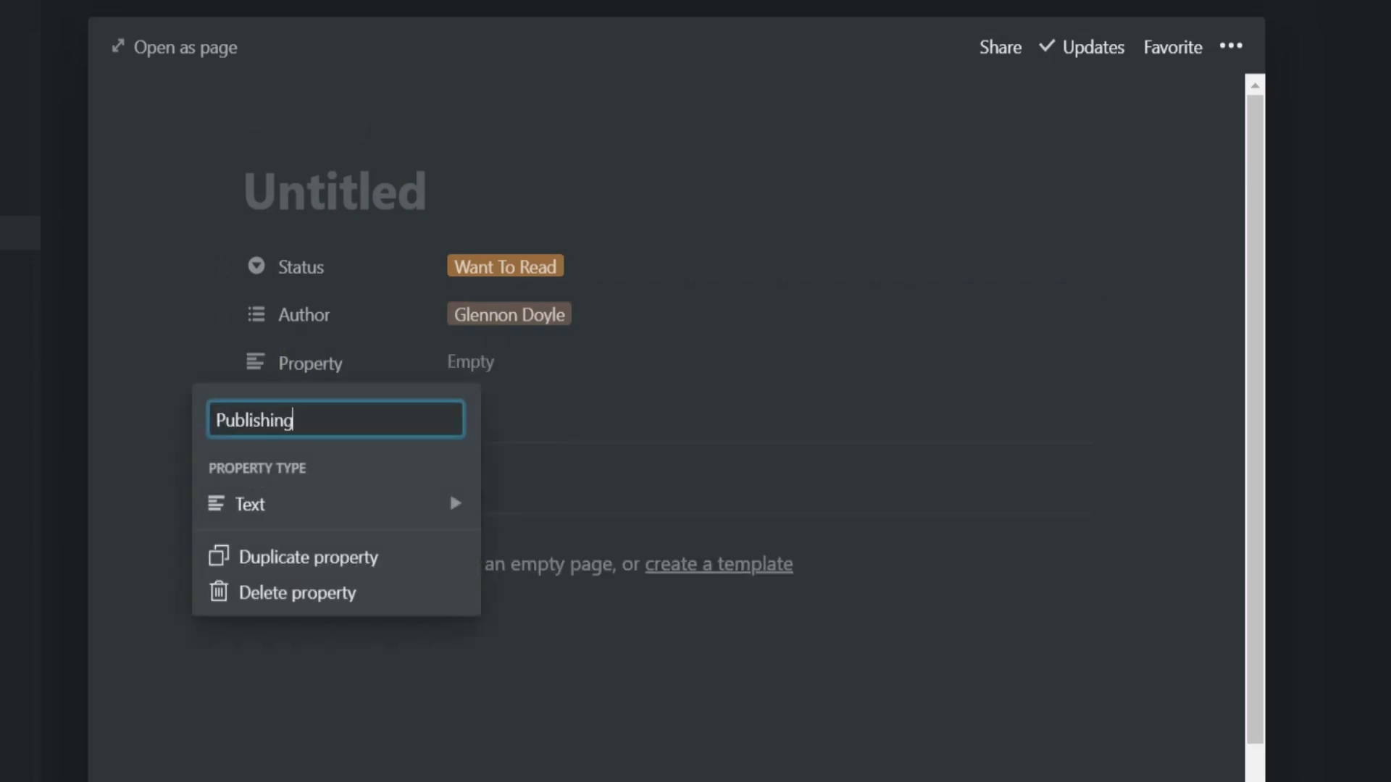
text(/Release)
click(449, 489)
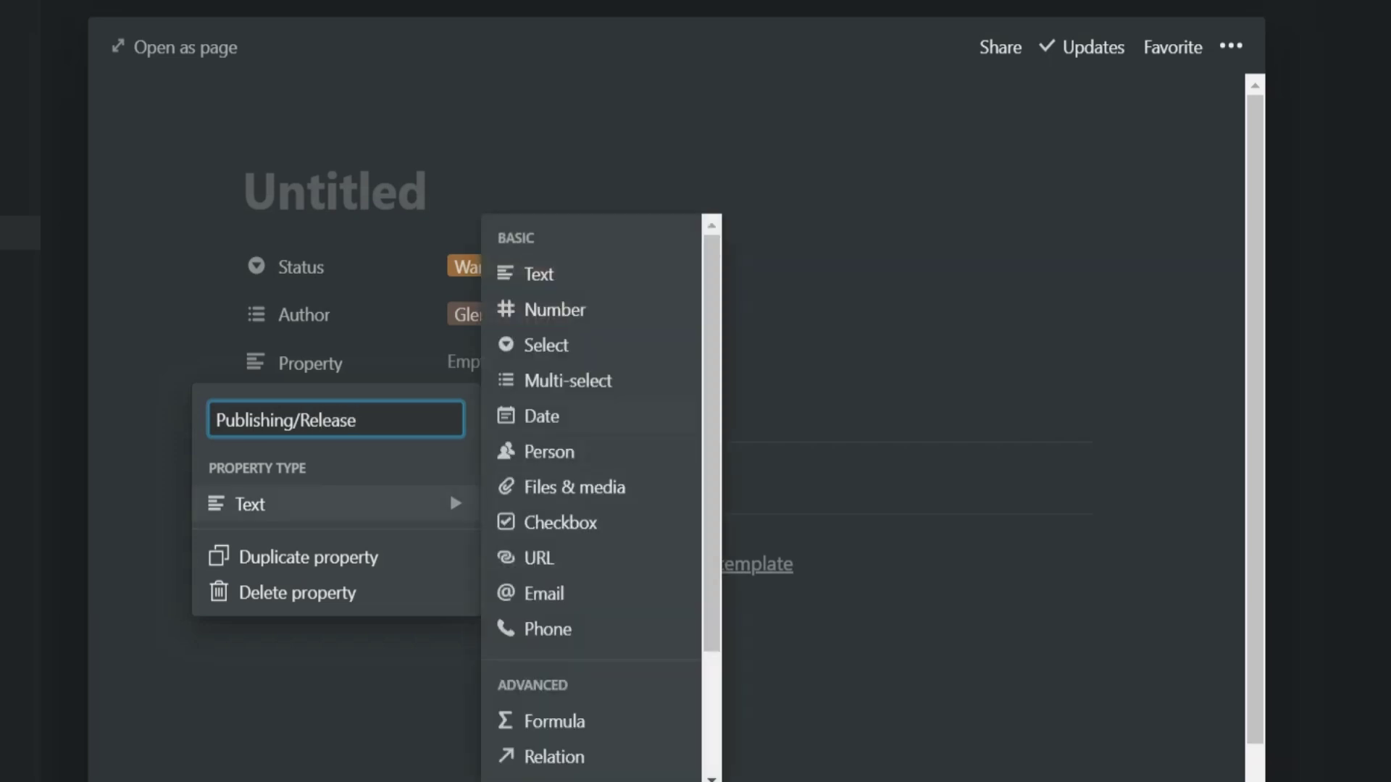
click(543, 416)
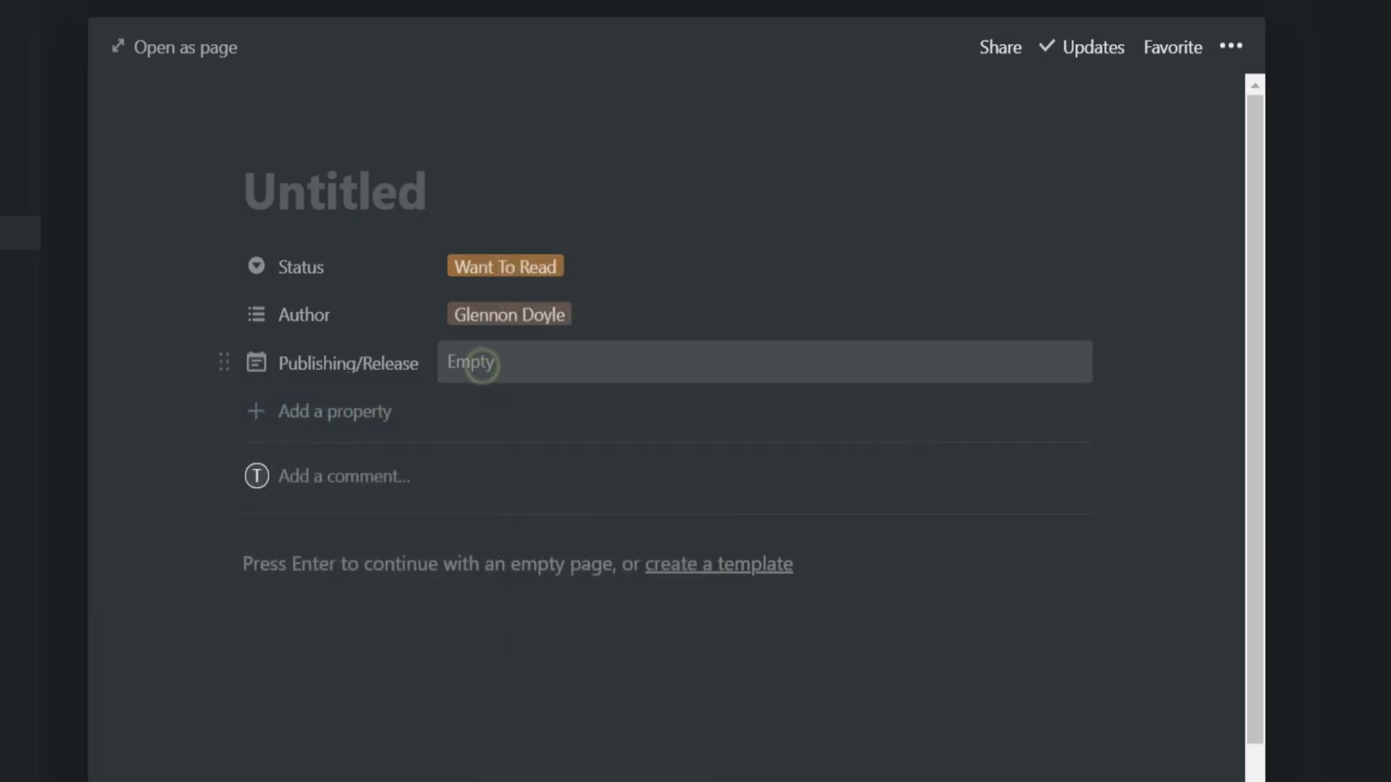
Set the Publishing/Release date to Mar 10, 2020.
click(482, 363)
click(673, 305)
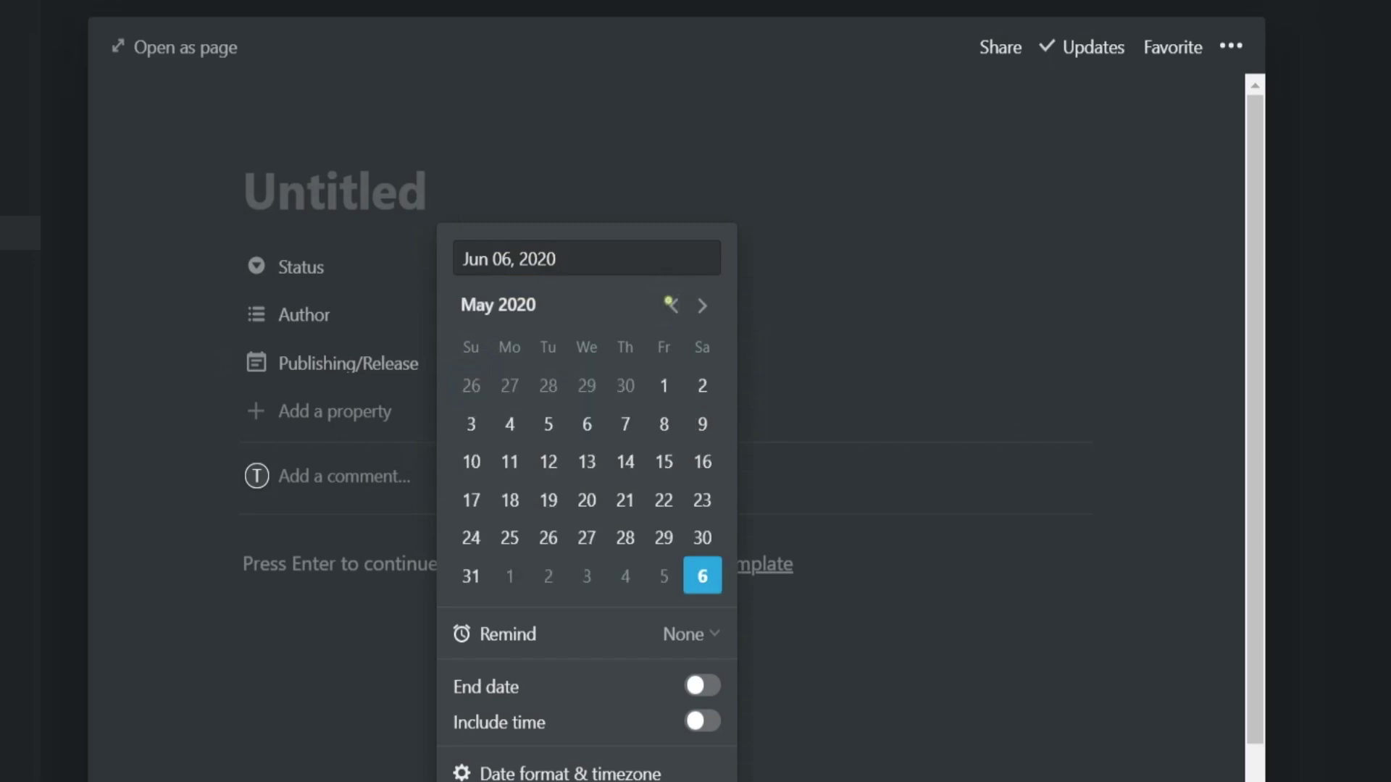
click(673, 305)
click(673, 305)
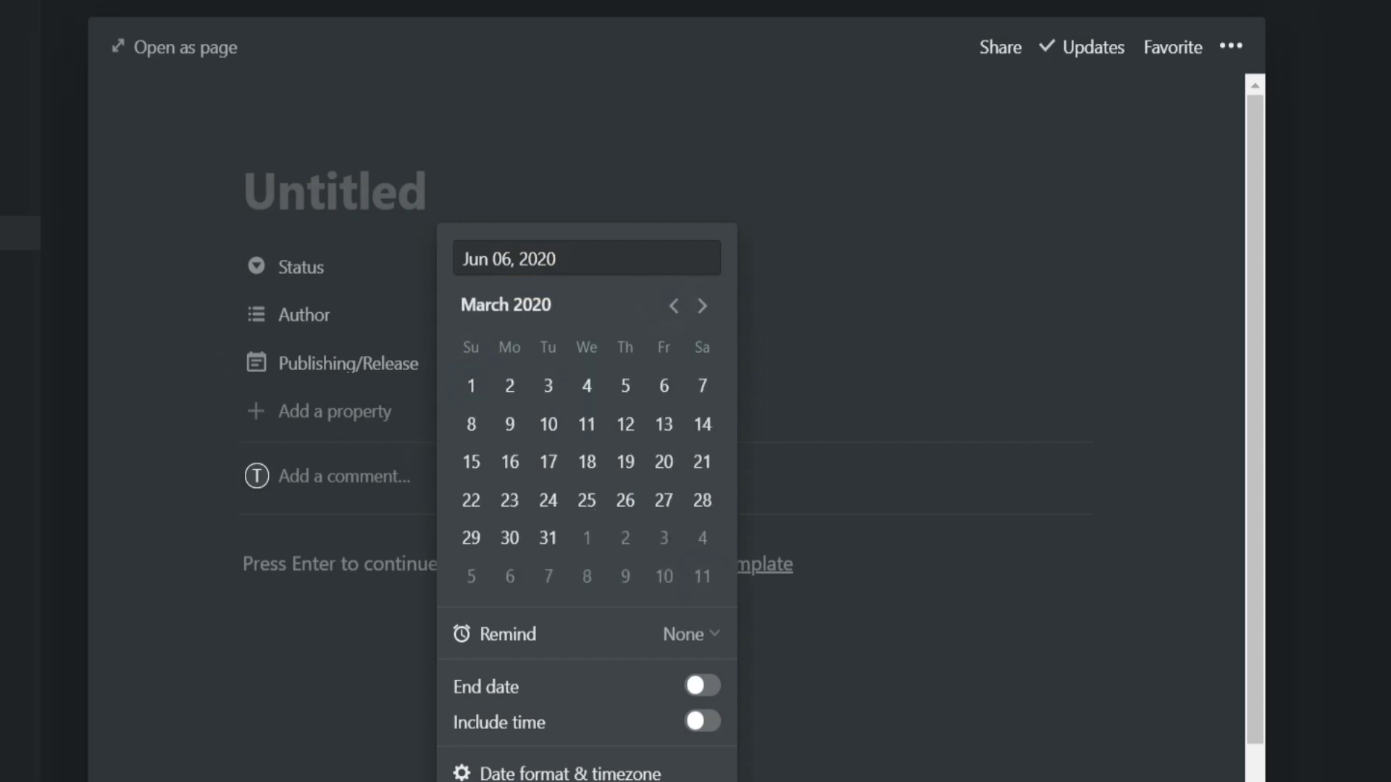
click(587, 424)
Add a Select property named Publisher and give it the value The Dial Press.
click(351, 406)
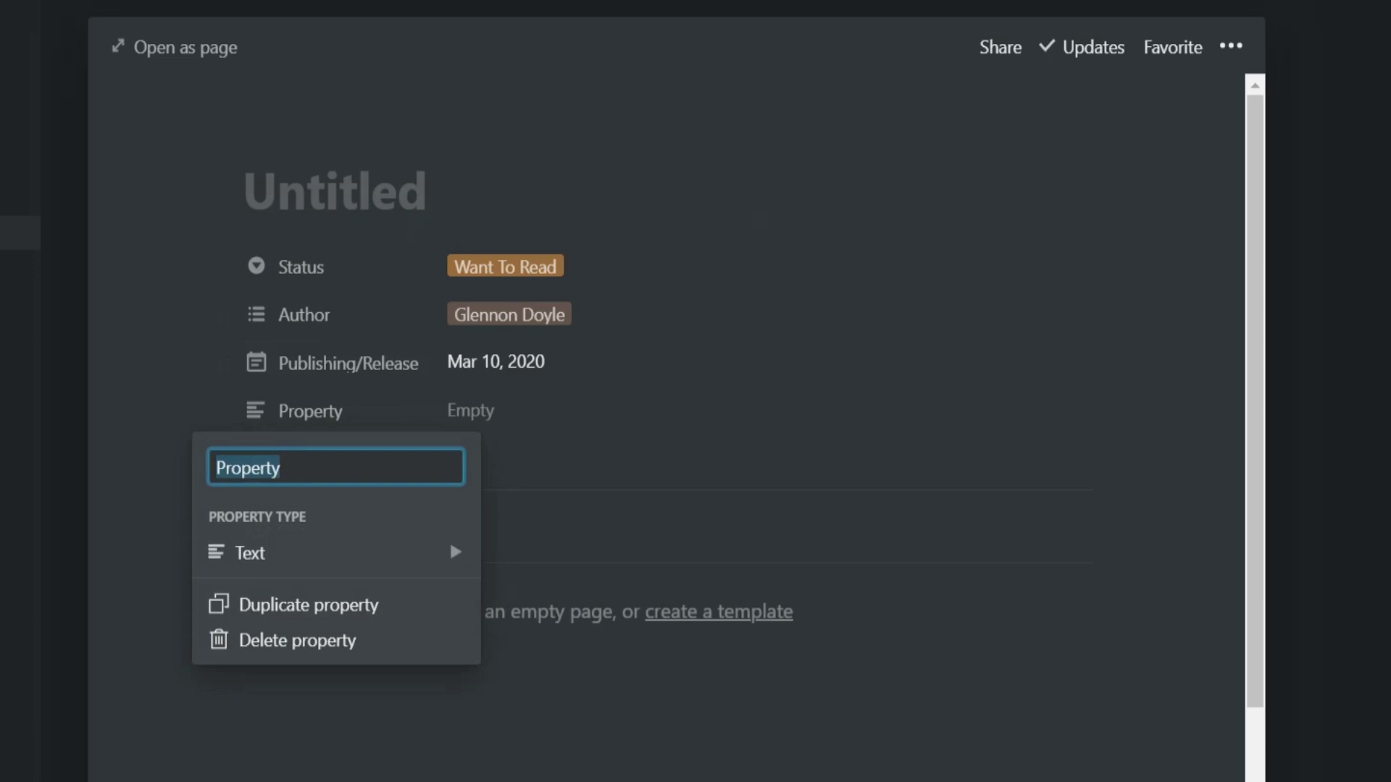
text(Publisher)
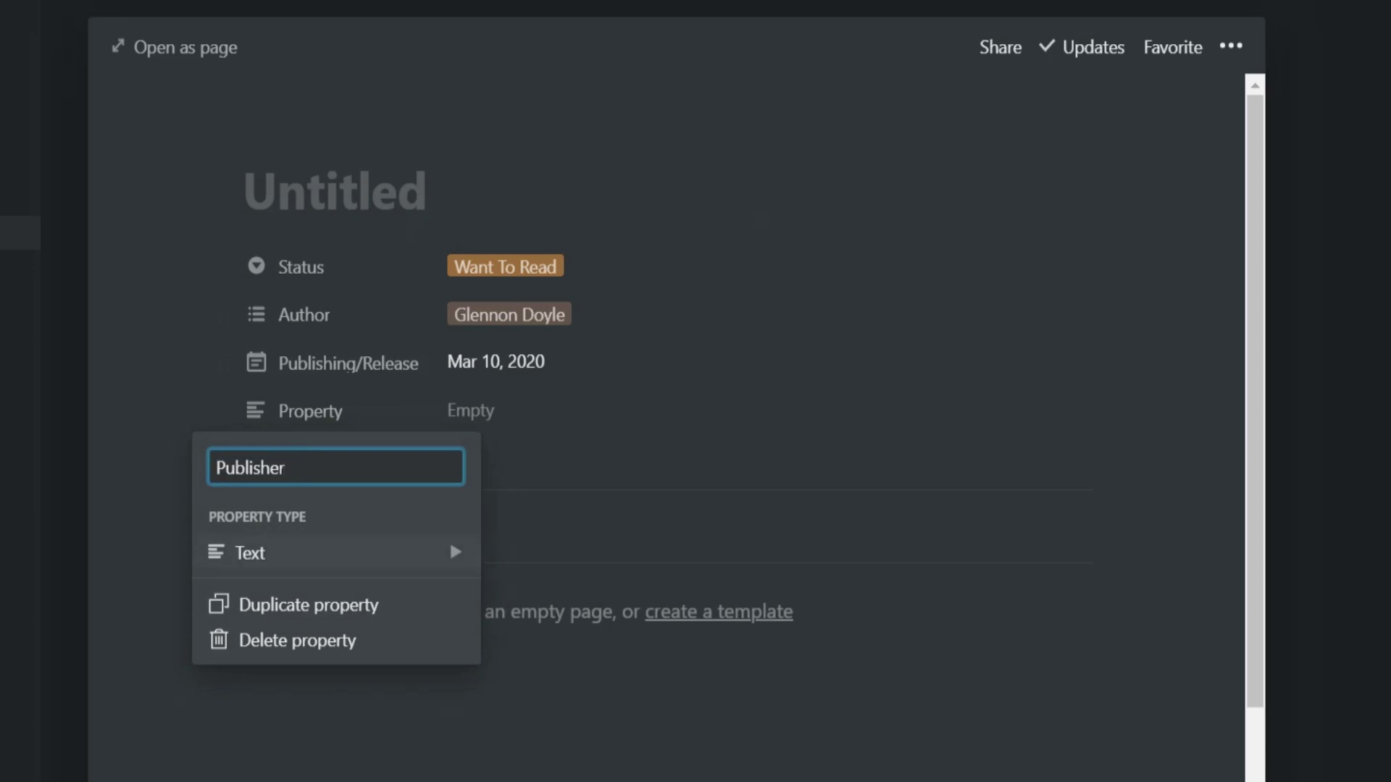
click(449, 537)
key(Escape)
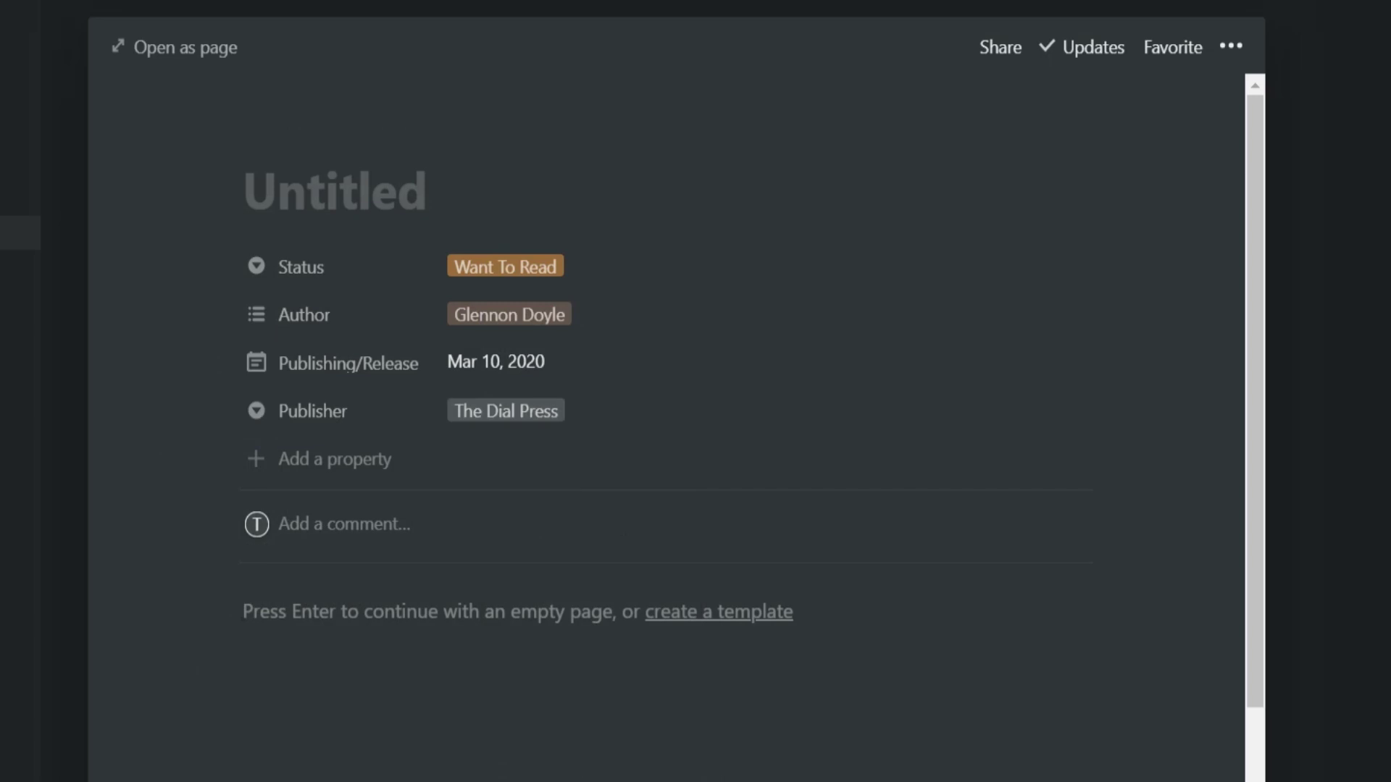
click(335, 458)
text(Link)
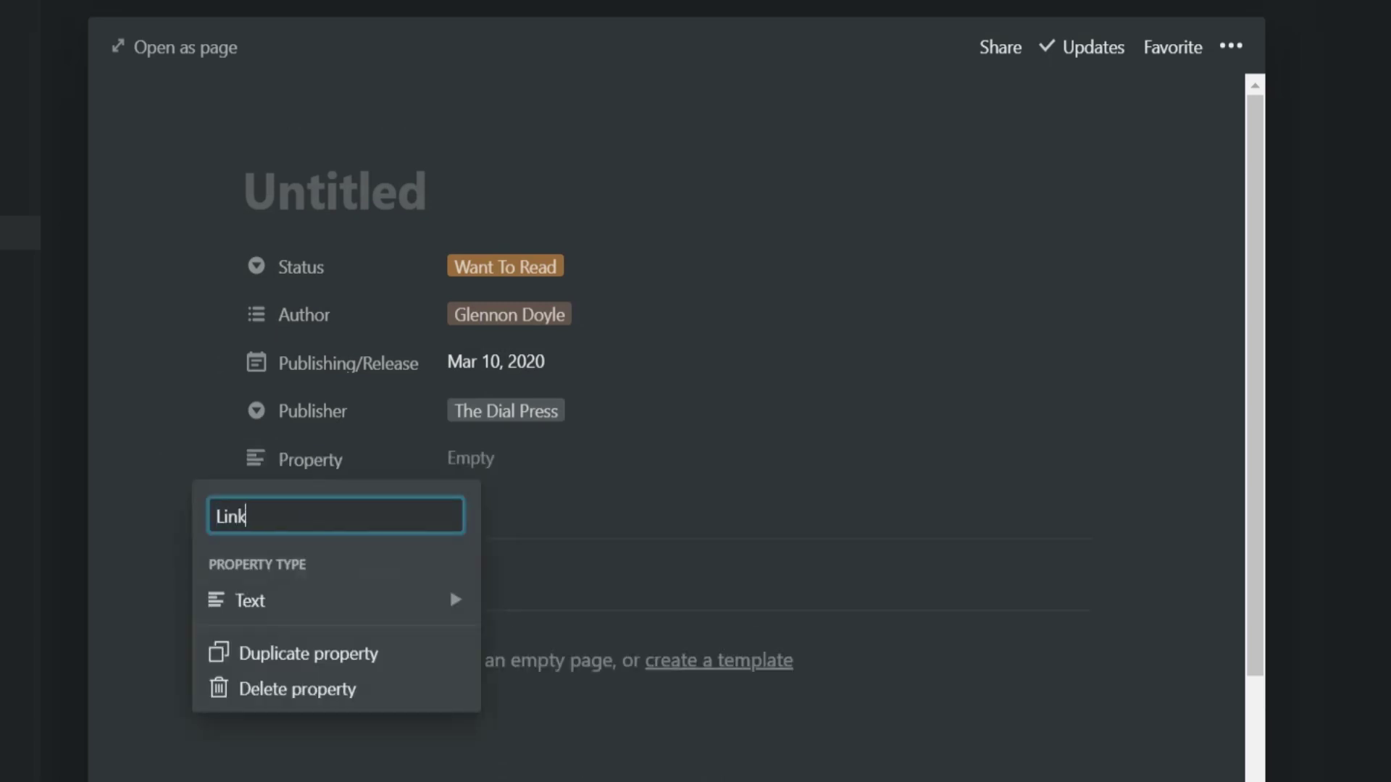
click(449, 594)
click(500, 650)
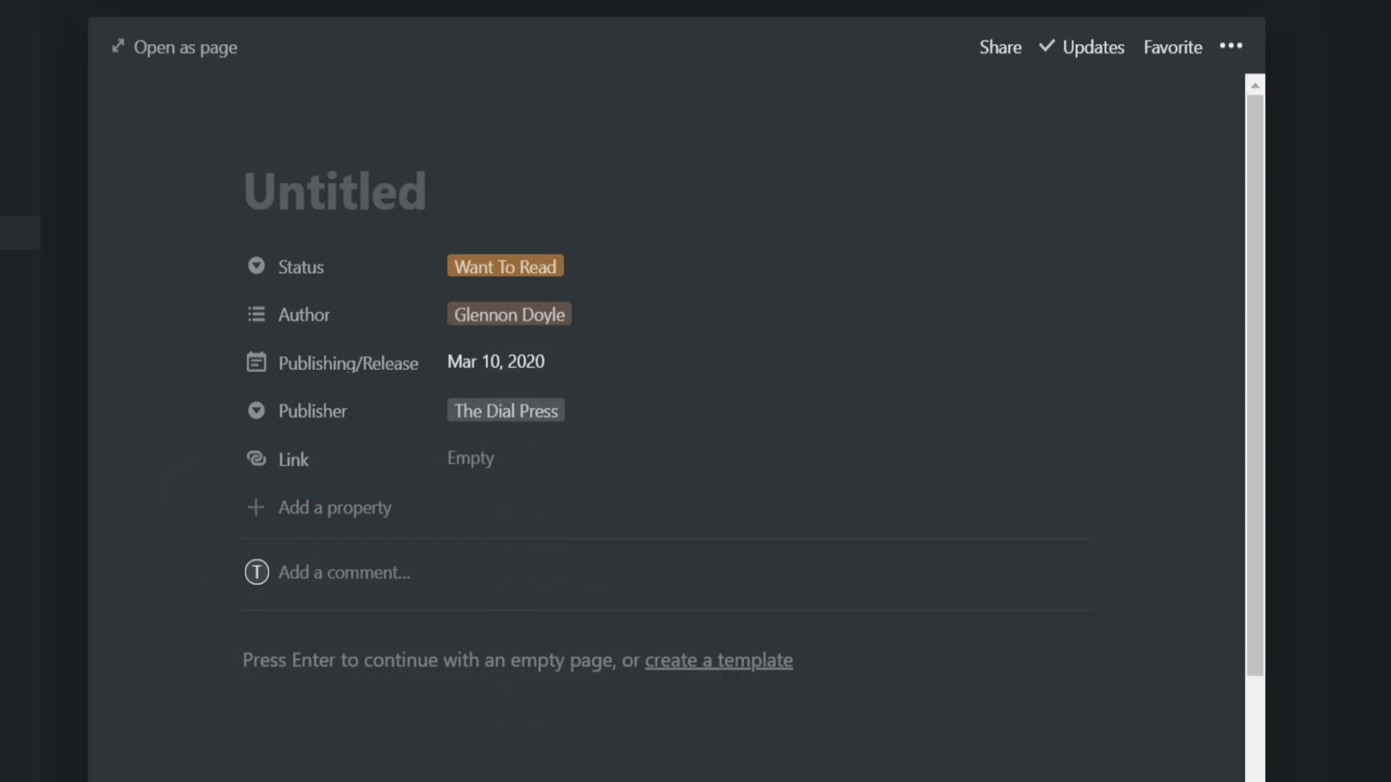
click(500, 459)
text(https://www.goodreads.com/book/show/52129515-untamed)
key(Return)
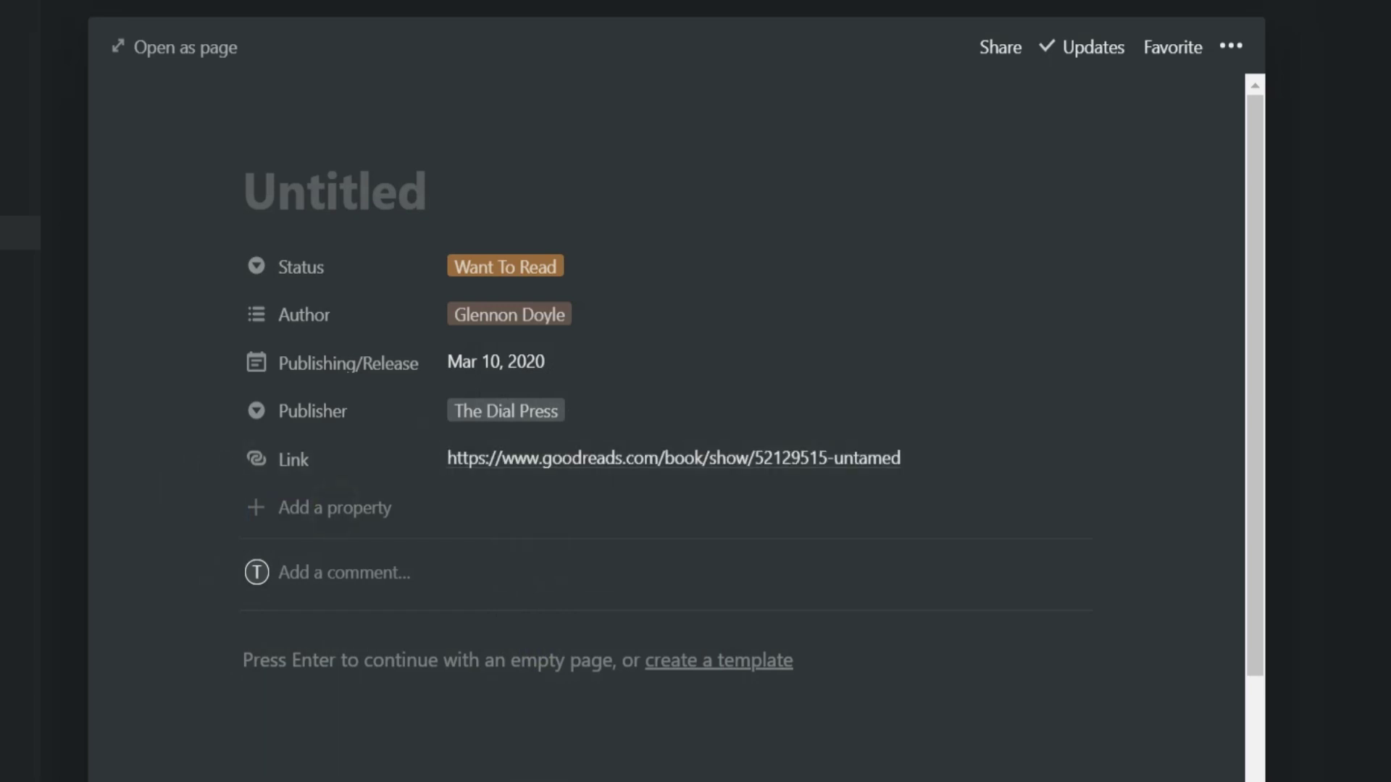
Add a Text property named Summery and paste the copied book description into it.
click(319, 507)
text(Summ)
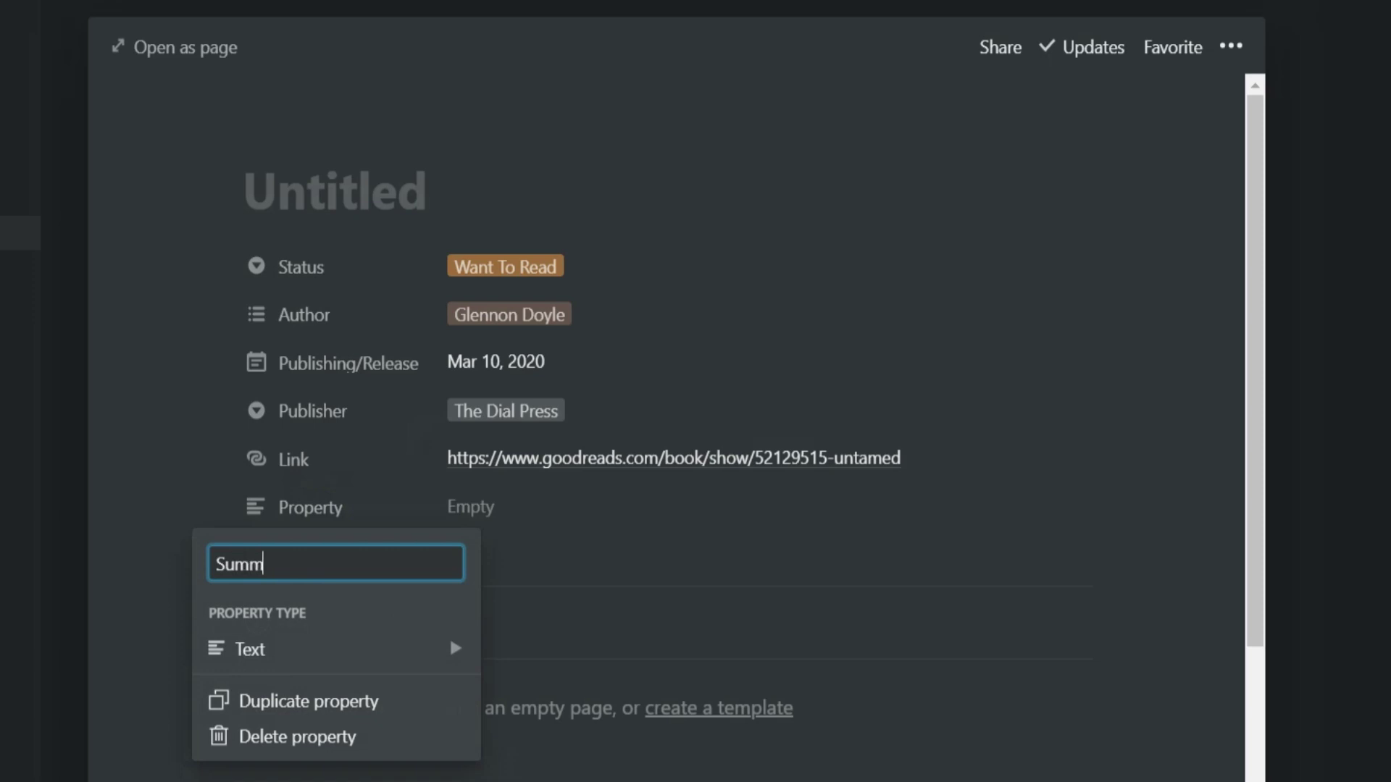
text(ery)
click(449, 635)
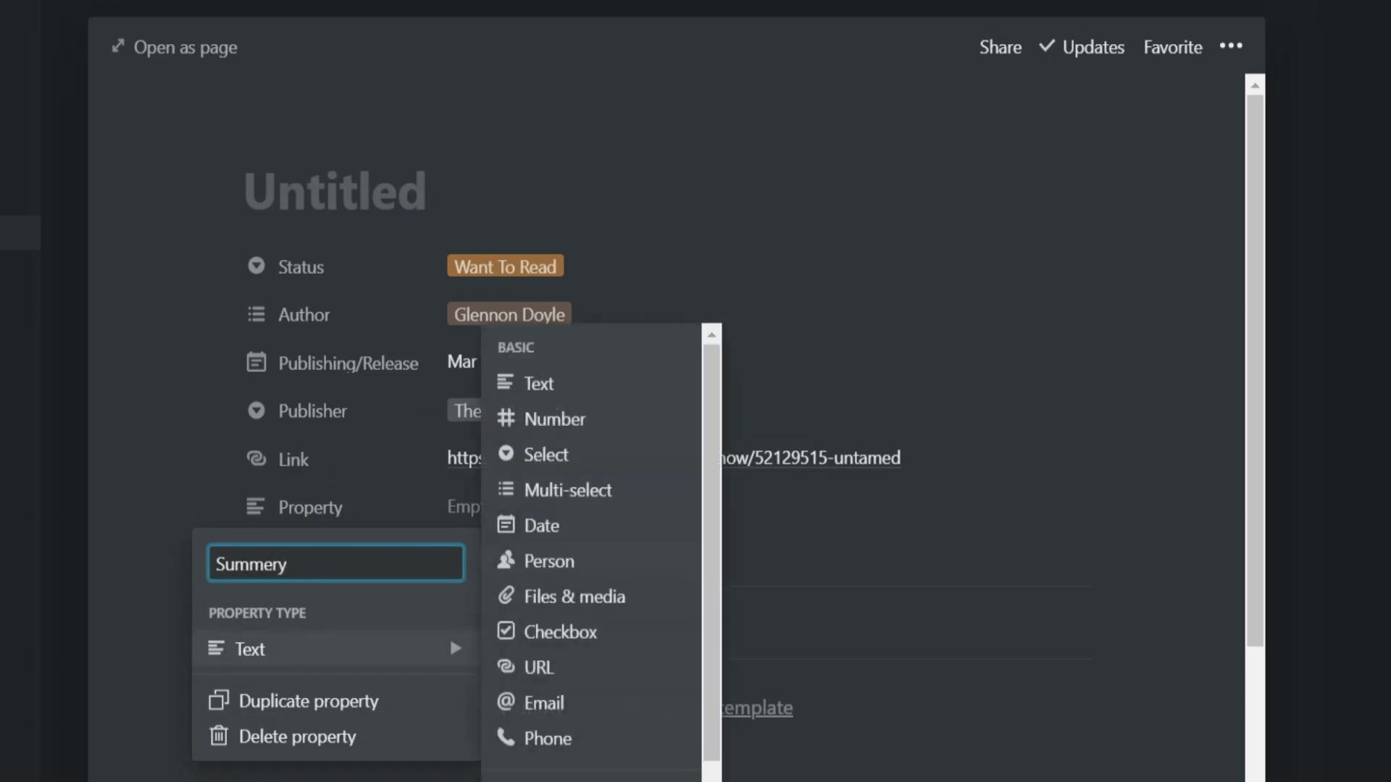
click(539, 384)
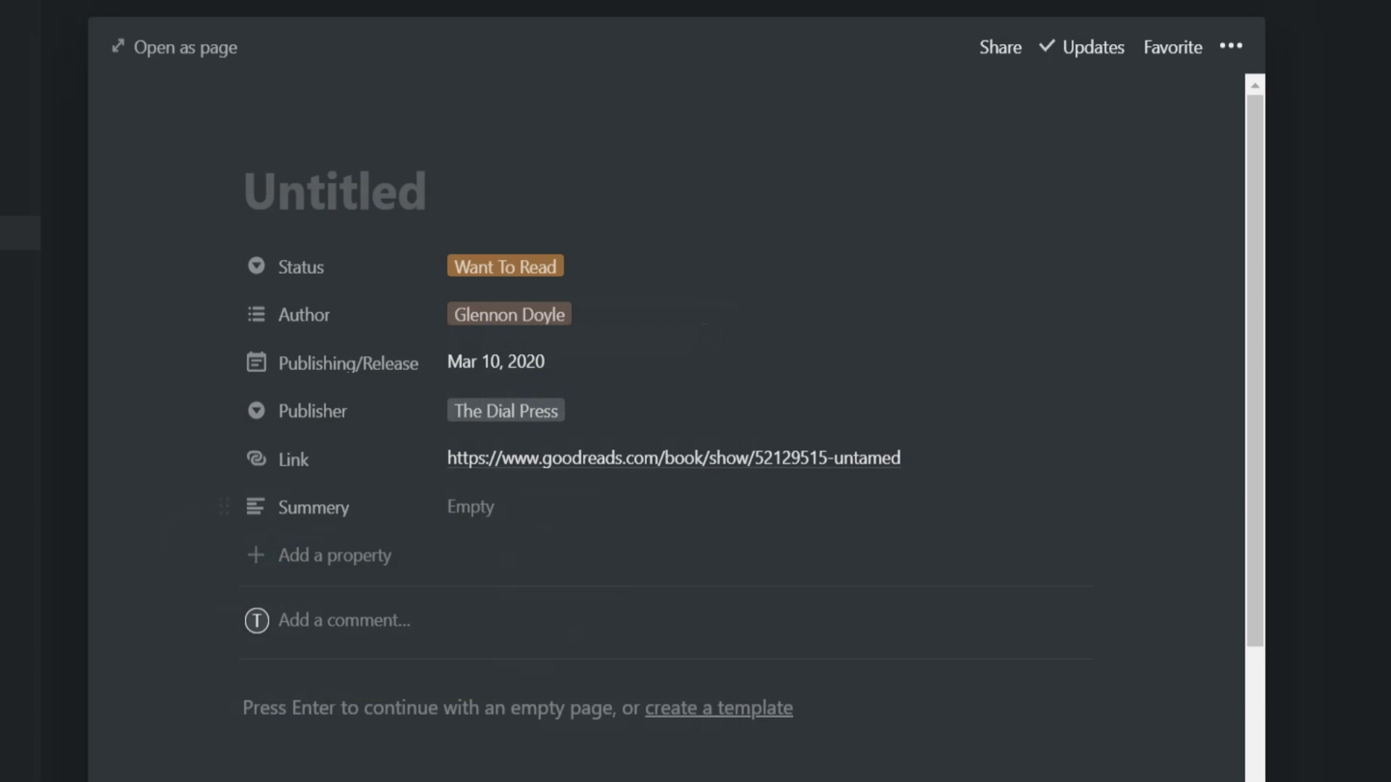
click(497, 507)
text(In her most revealing and powerful book yet, the beloved activist, speaker, and author of the bestselling sensations Love Warrior and Carry On, Warrior explores the joy and peace we discover when we stop striving to meet the expectations of the world, and start trusting the voice deep within us.)
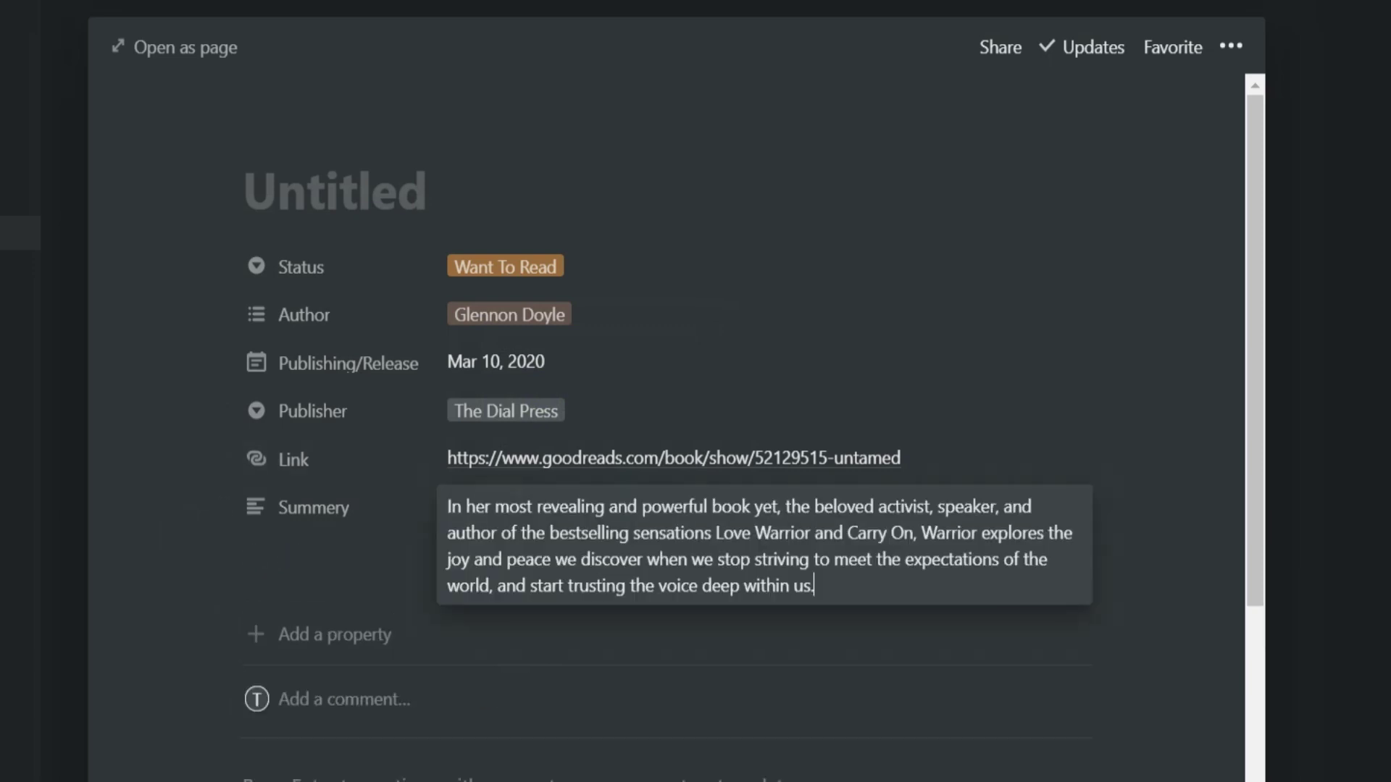
click(302, 634)
Add a property named Score /5 to the entry with the Select type.
click(301, 634)
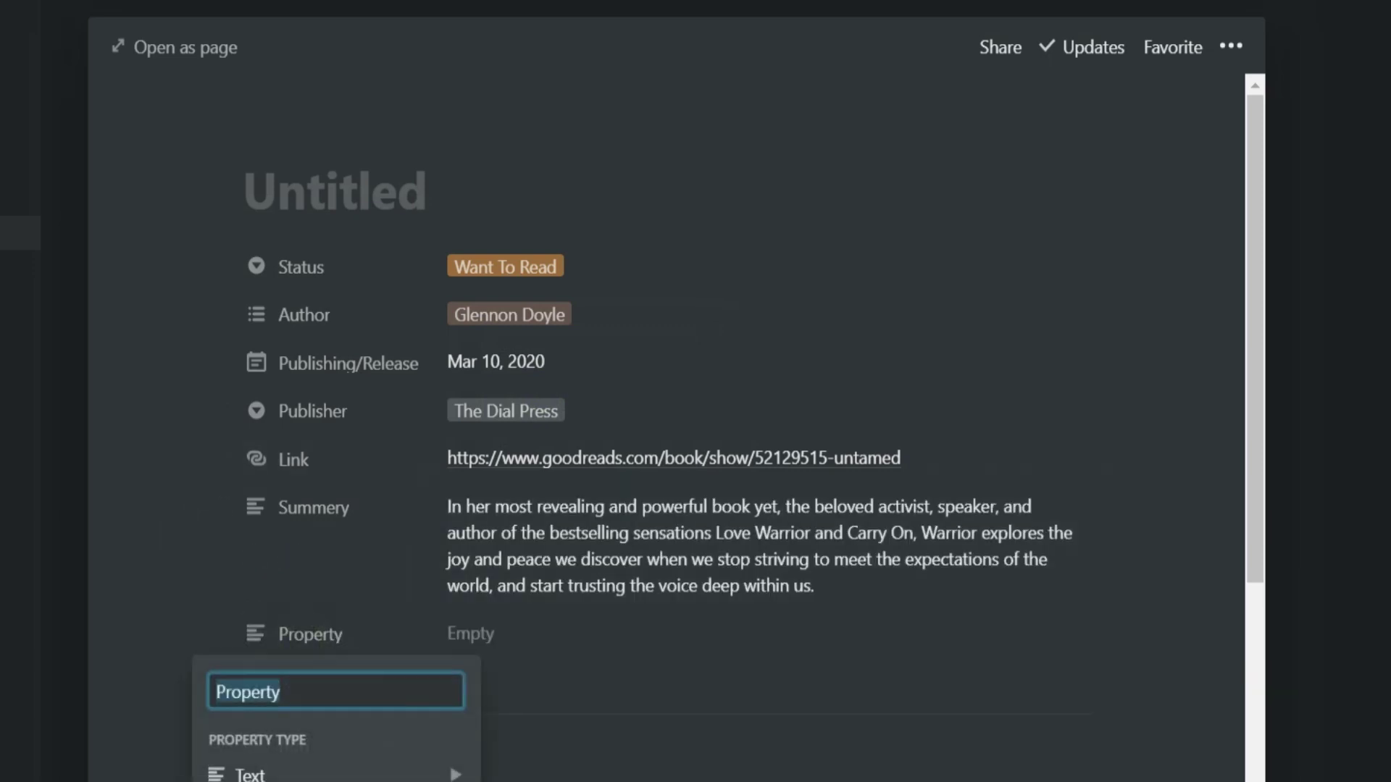
text(Score /5)
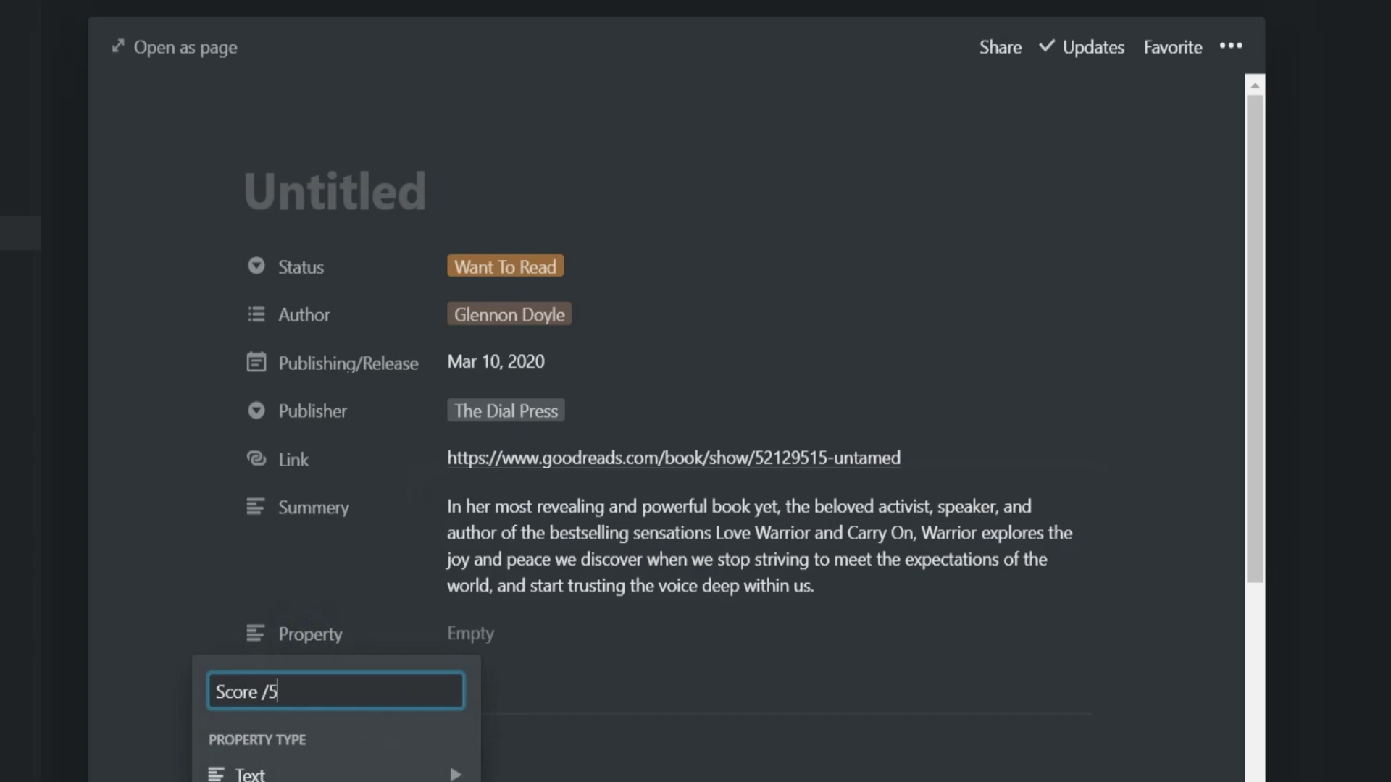
click(456, 774)
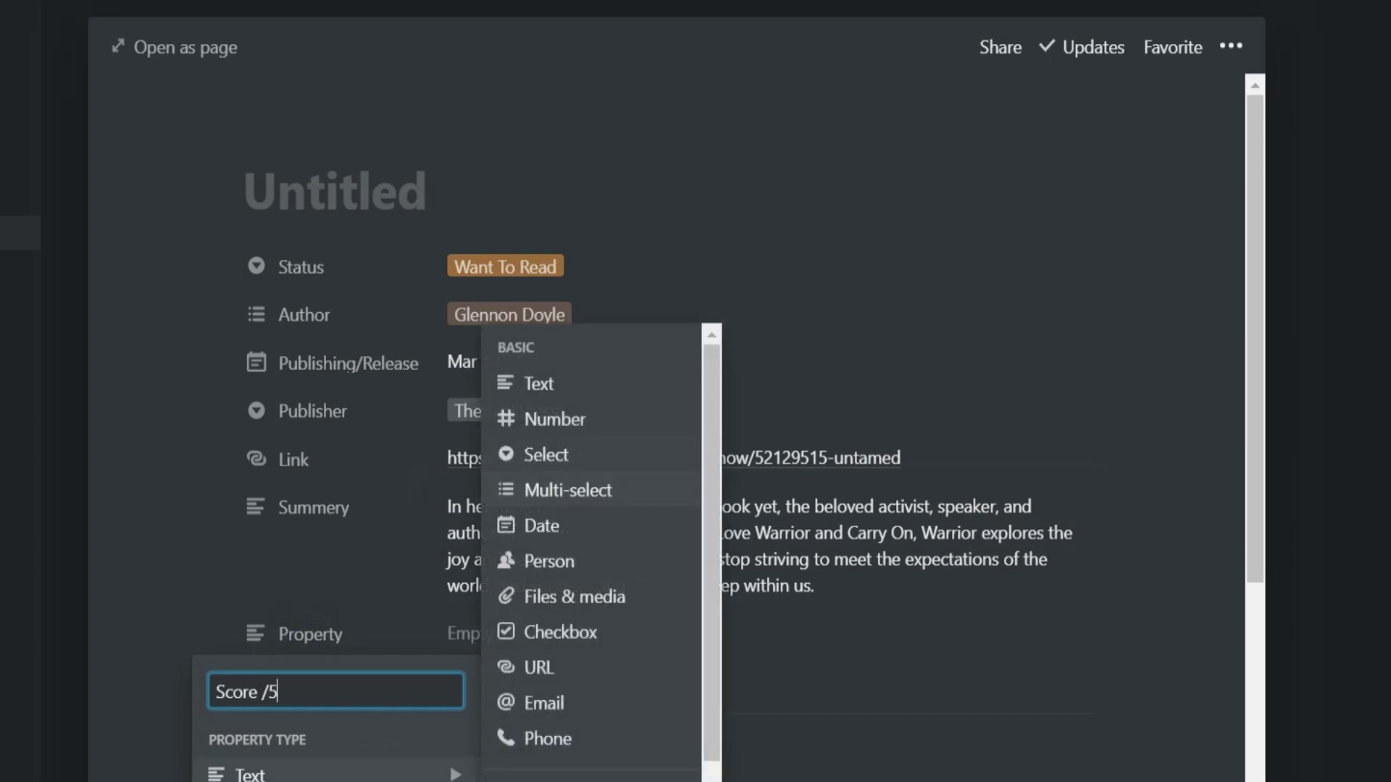
click(587, 455)
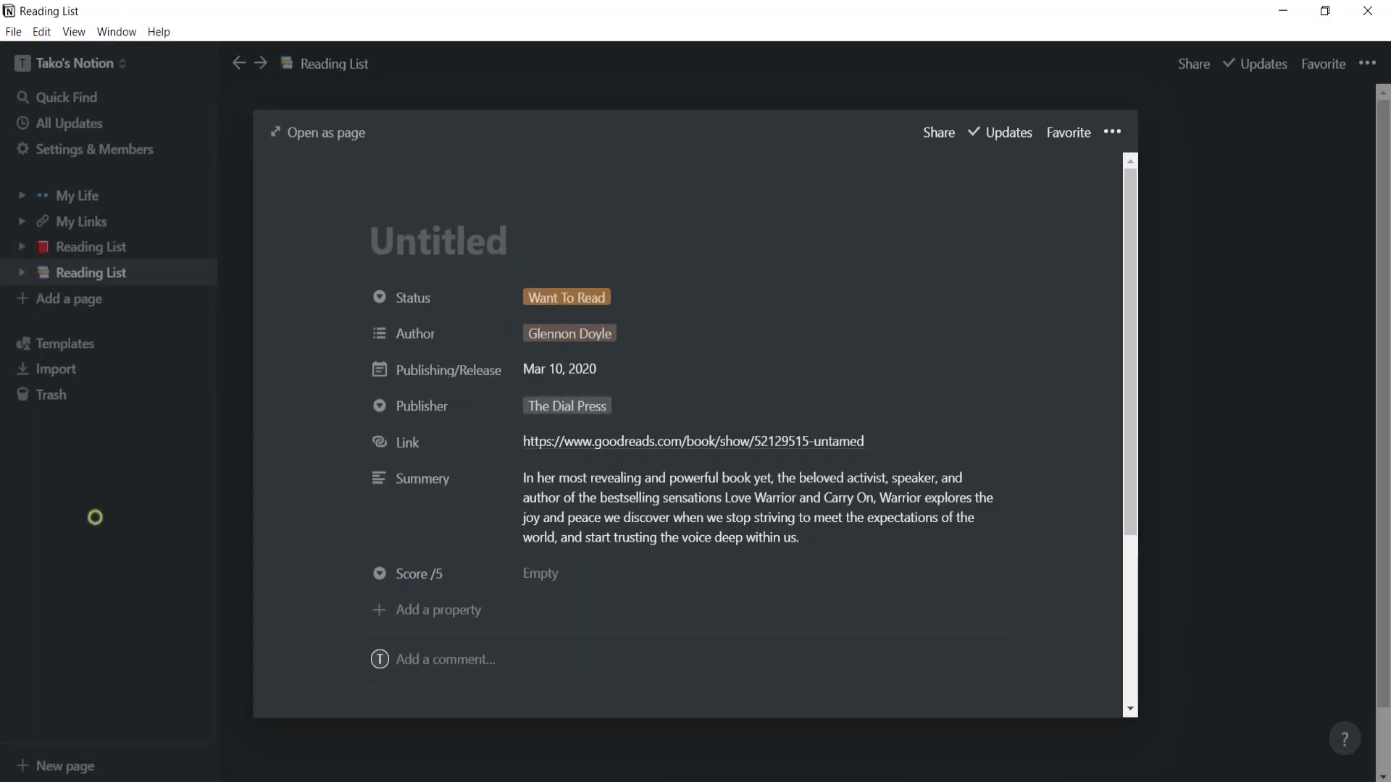
Close the new entry and open the A Tax That Could Fix Big Tech entry on the template-based Reading List page.
click(94, 517)
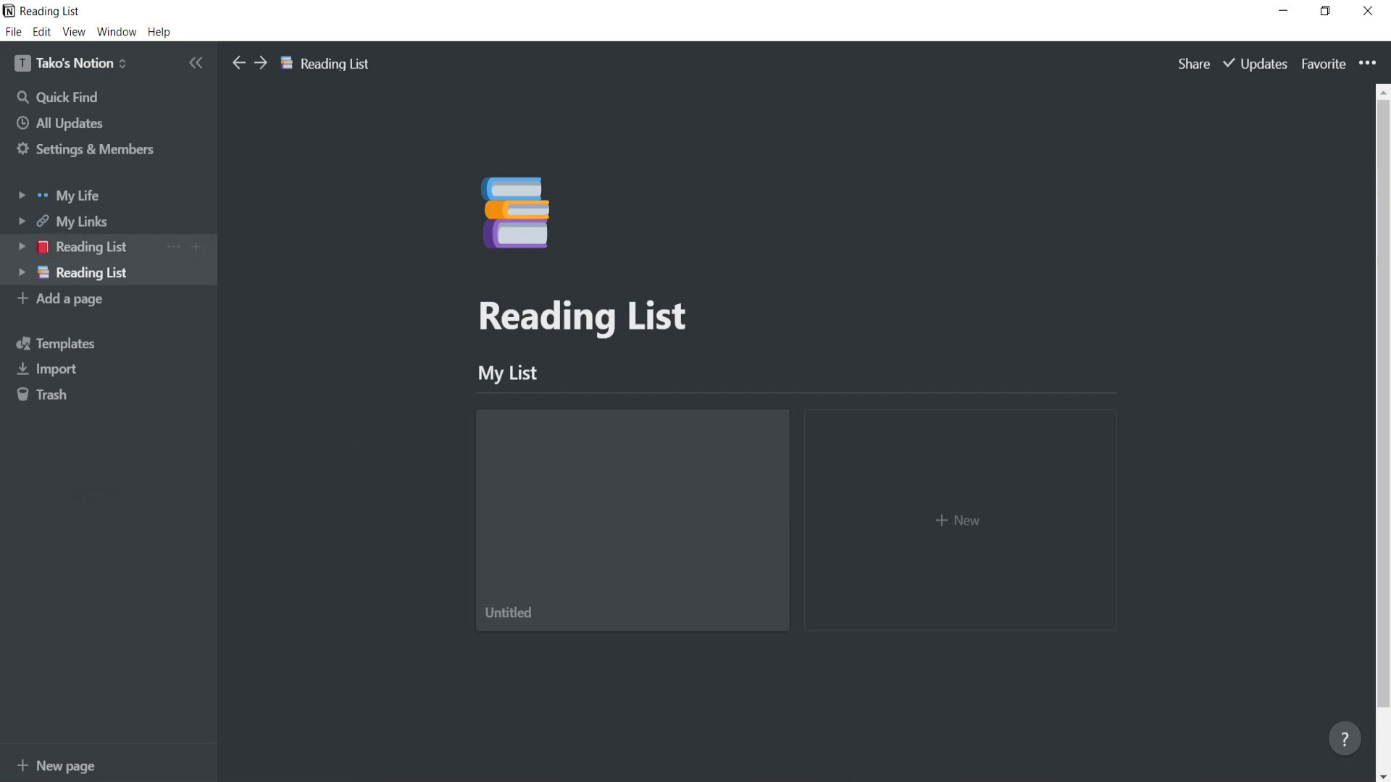
click(121, 249)
click(678, 516)
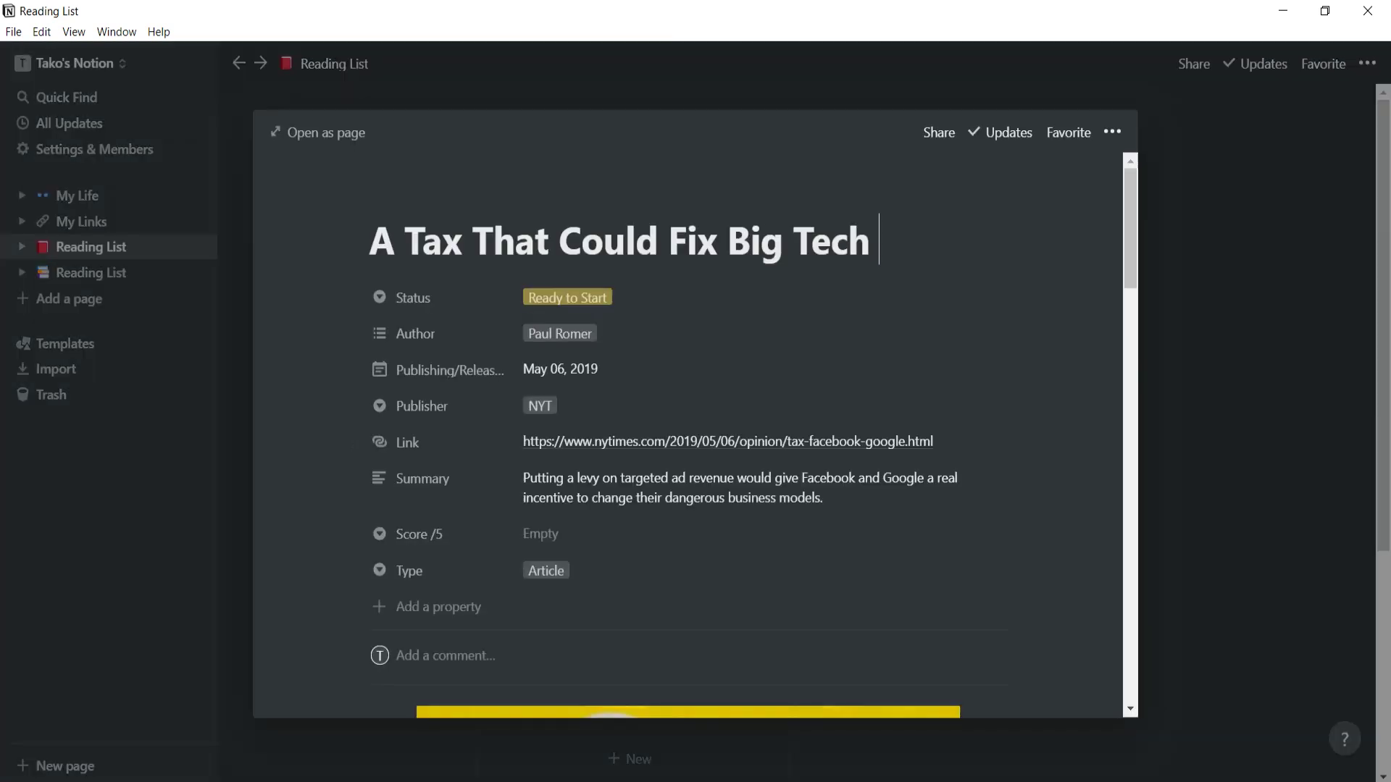
Copy the five-star option's text from the template entry's Score /5 property and return to the self-built Reading List page.
click(546, 534)
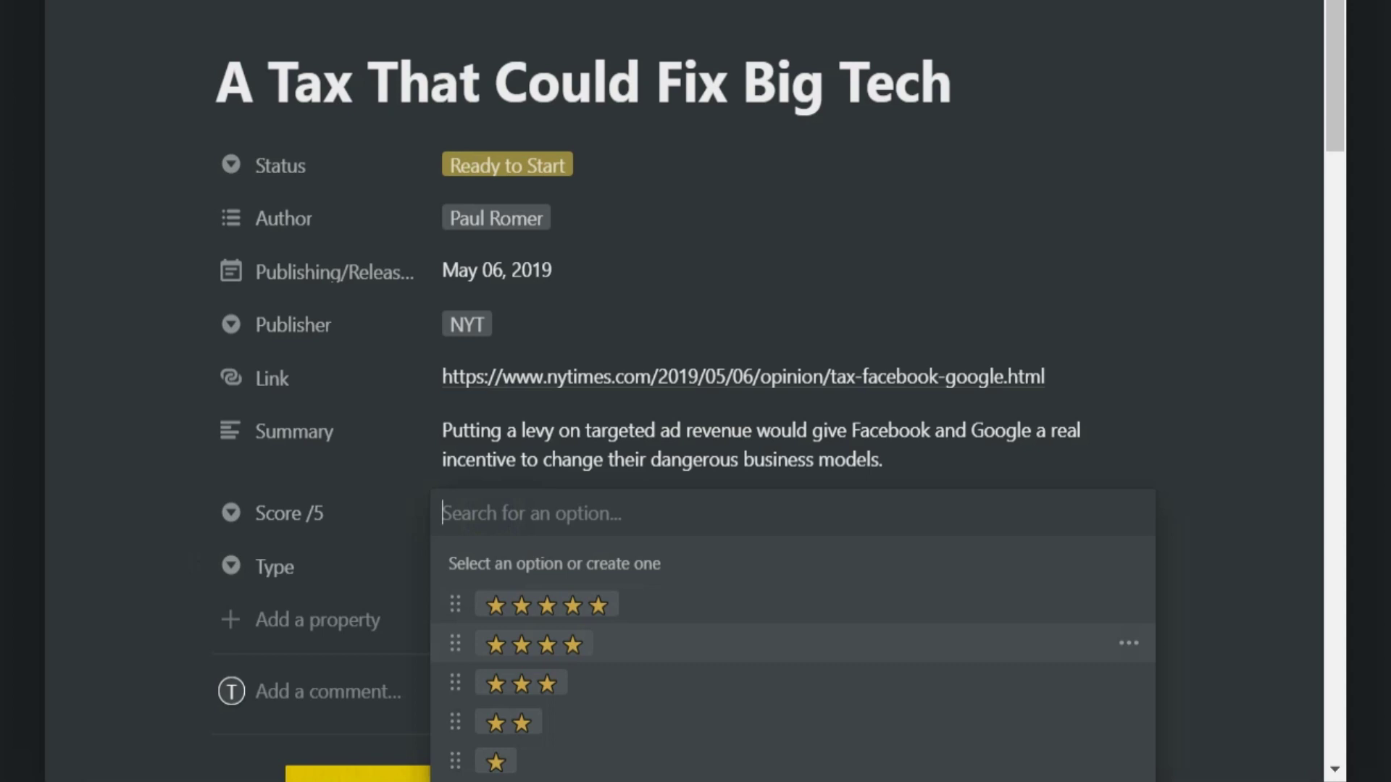
click(1129, 603)
key(ctrl+c)
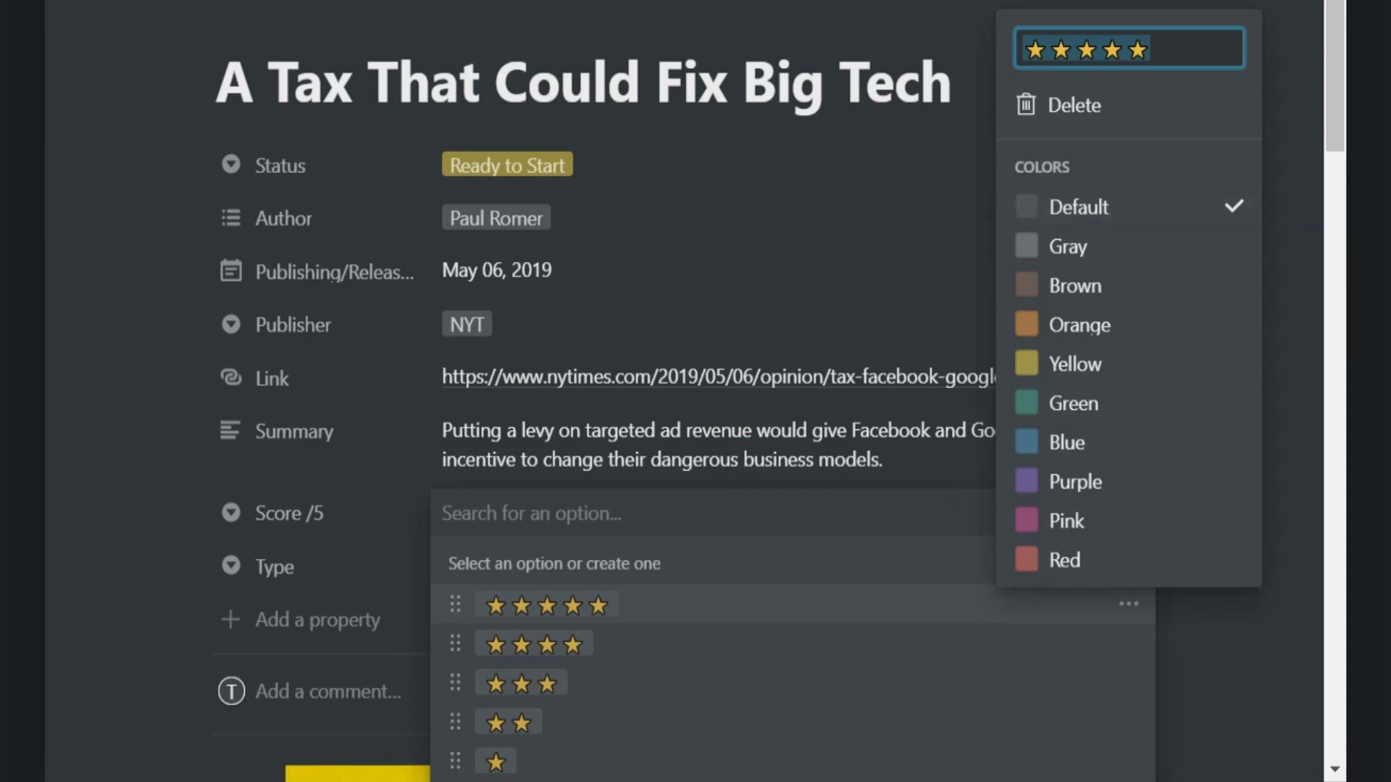
click(1235, 459)
click(1235, 459)
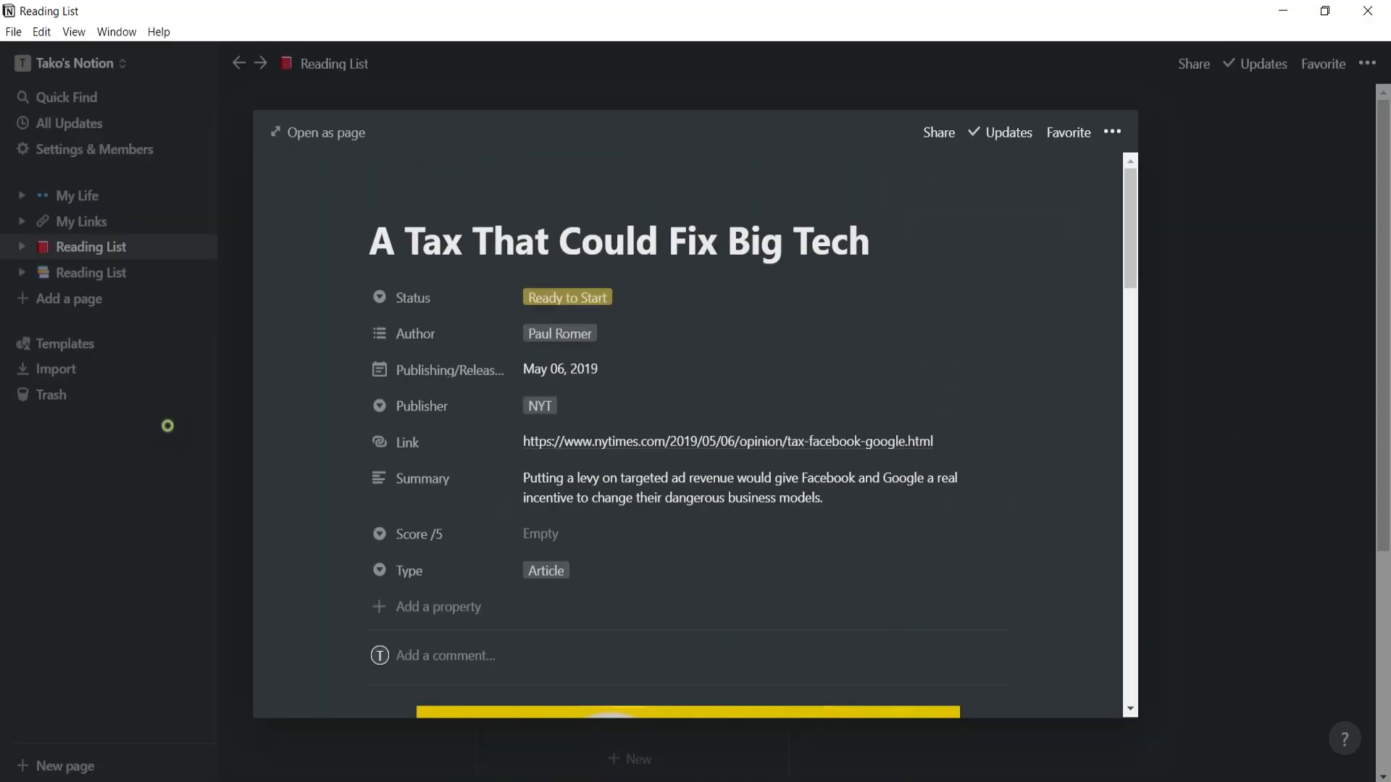
click(167, 426)
click(90, 273)
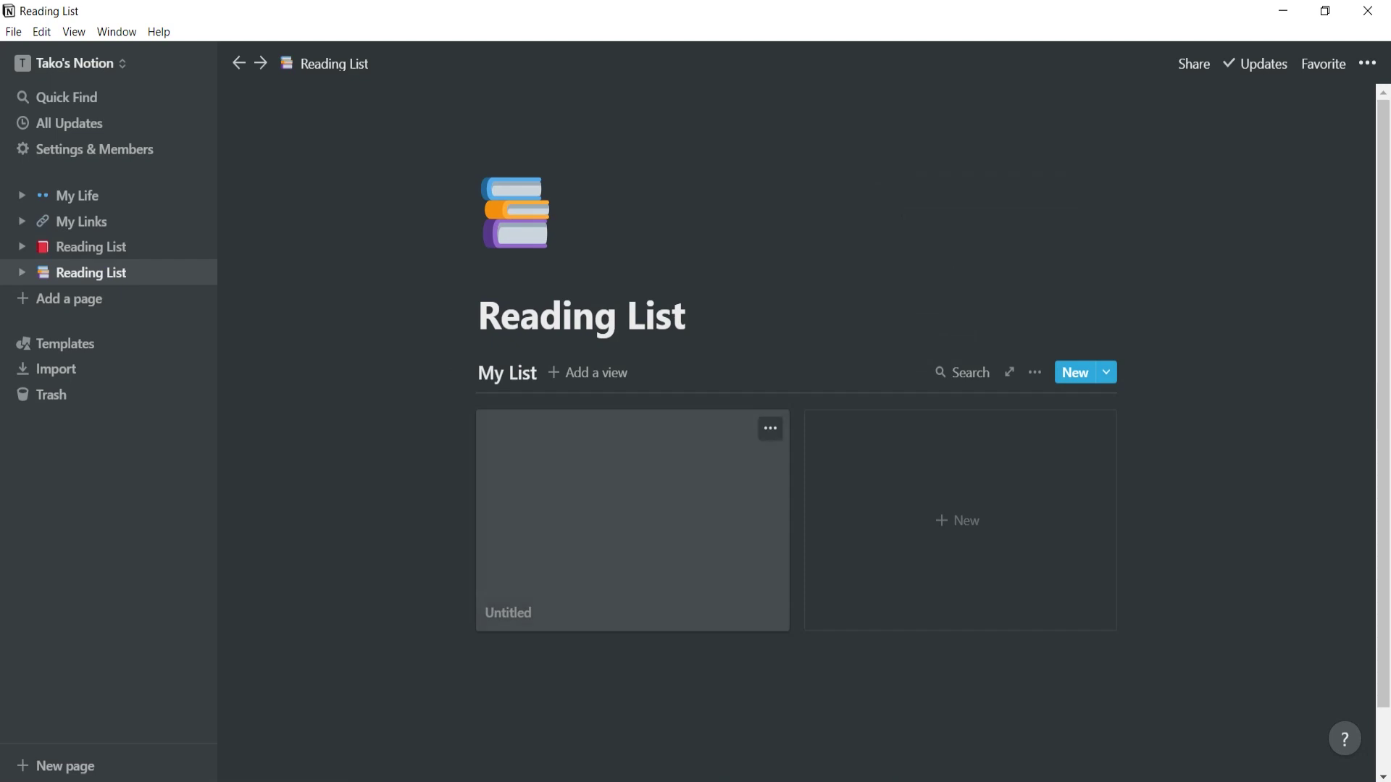
In the untitled My List entry, create a five-star and a four-star option for the Score /5 property.
click(593, 536)
click(551, 572)
text(★★★★★)
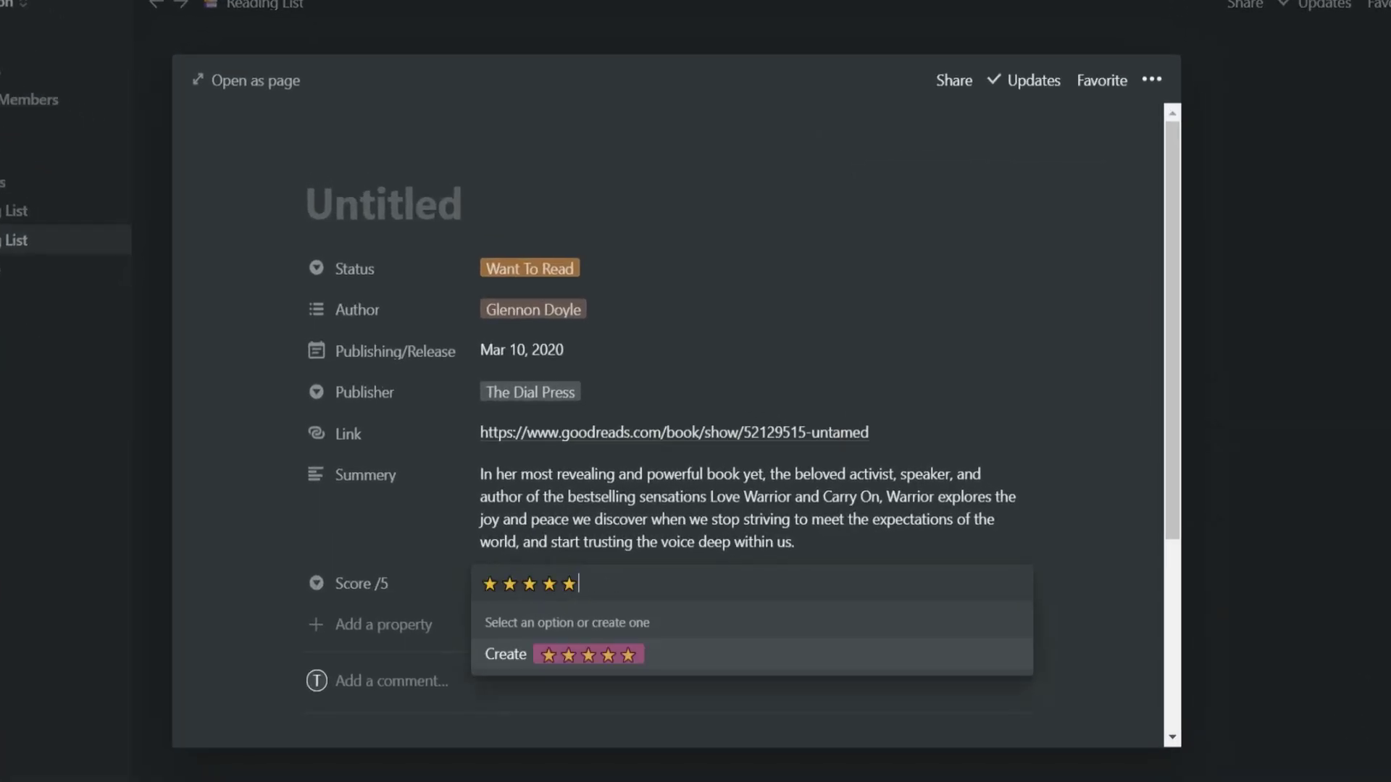
click(555, 649)
click(647, 587)
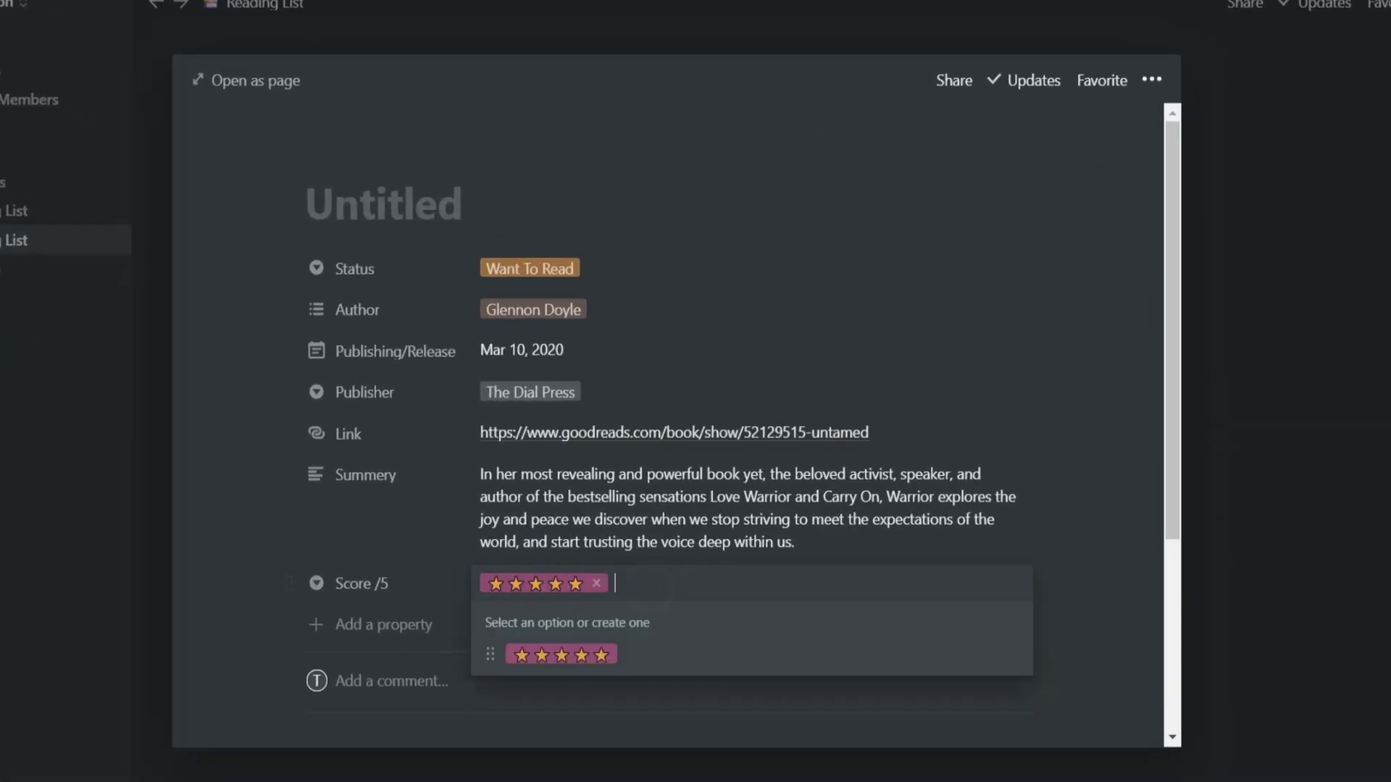
key(ctrl+v)
key(BackSpace)
key(Return)
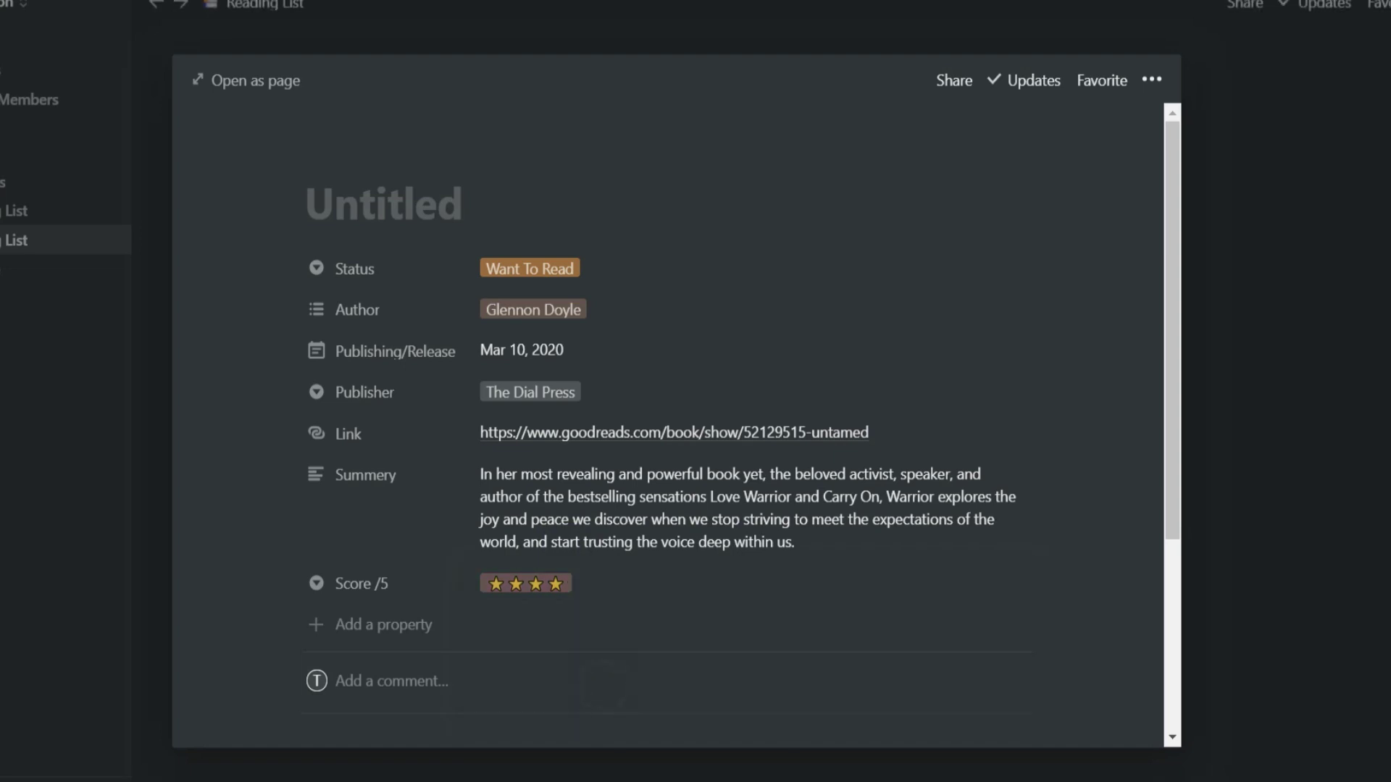
Create a three-star and a two-star option for the Score /5 property using the copied stars.
click(752, 582)
key(ctrl+v)
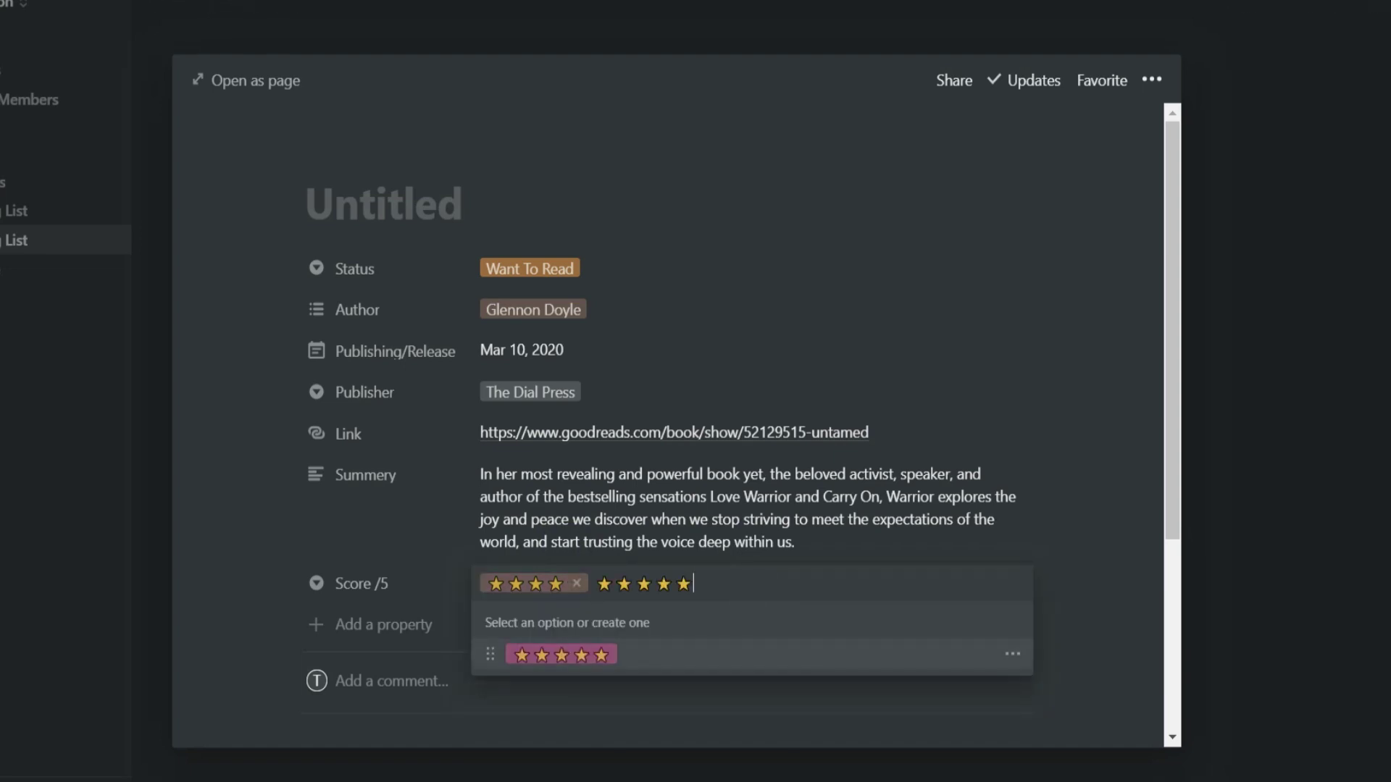
key(BackSpace)
key(BackSpace)
key(Return)
click(708, 584)
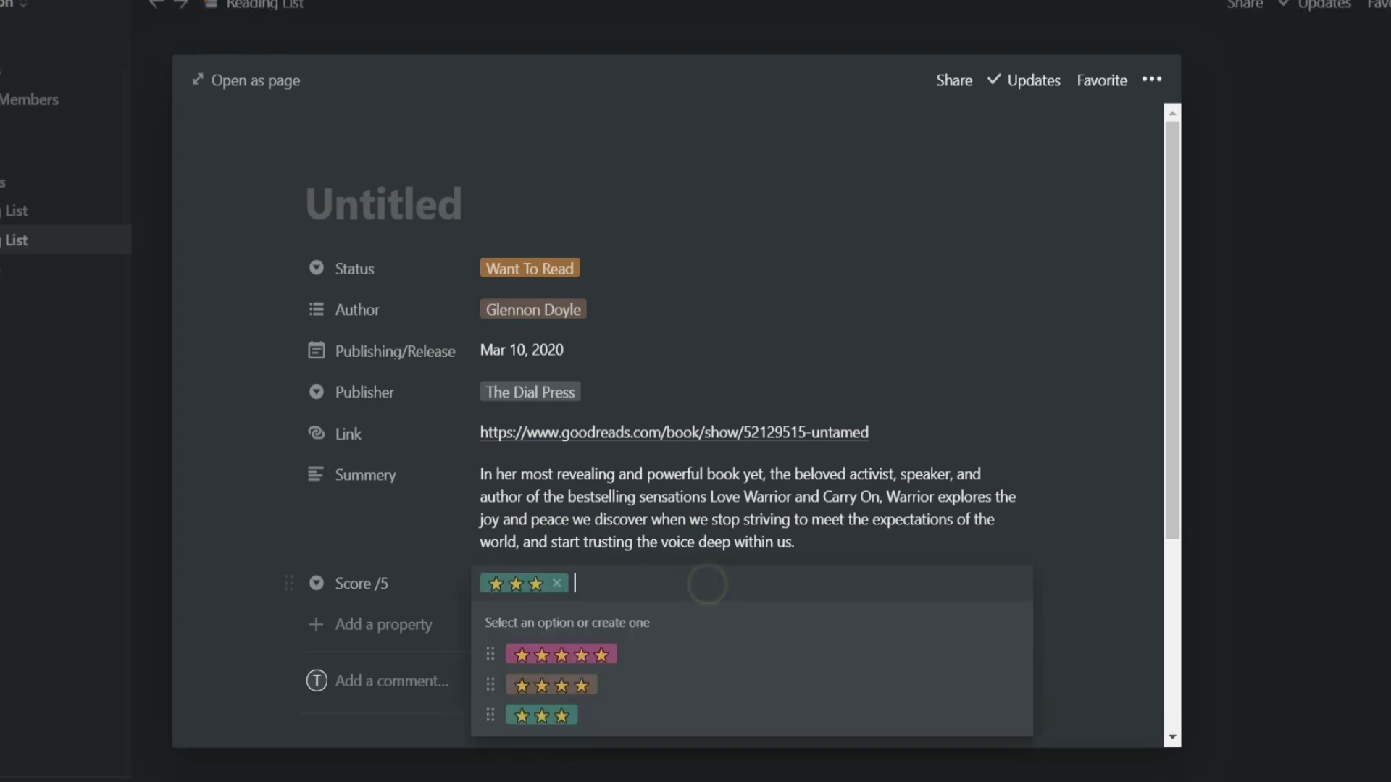
text(★★★★★)
key(BackSpace)
key(BackSpace)
key(BackSpace)
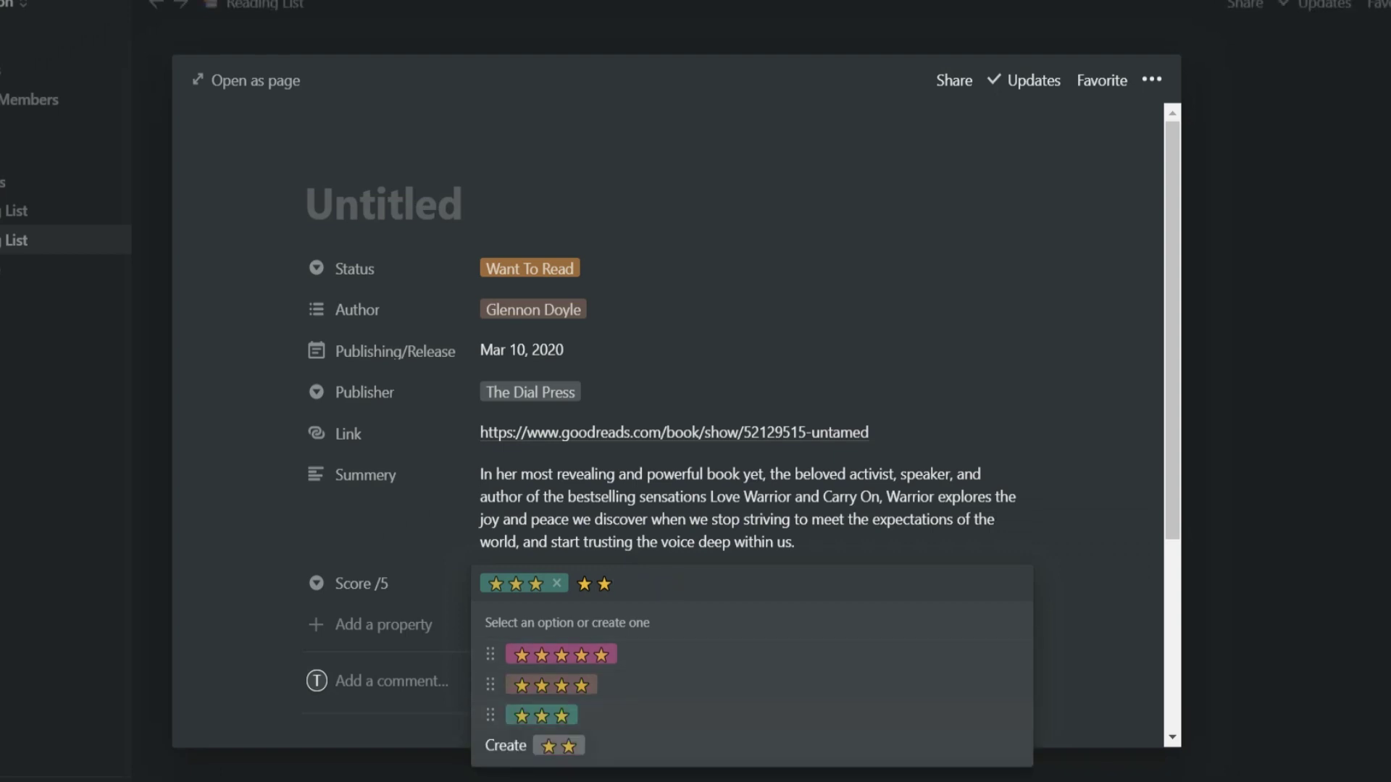
key(Return)
Create a one-star option for the Score /5 property.
click(695, 587)
text(★★★★★)
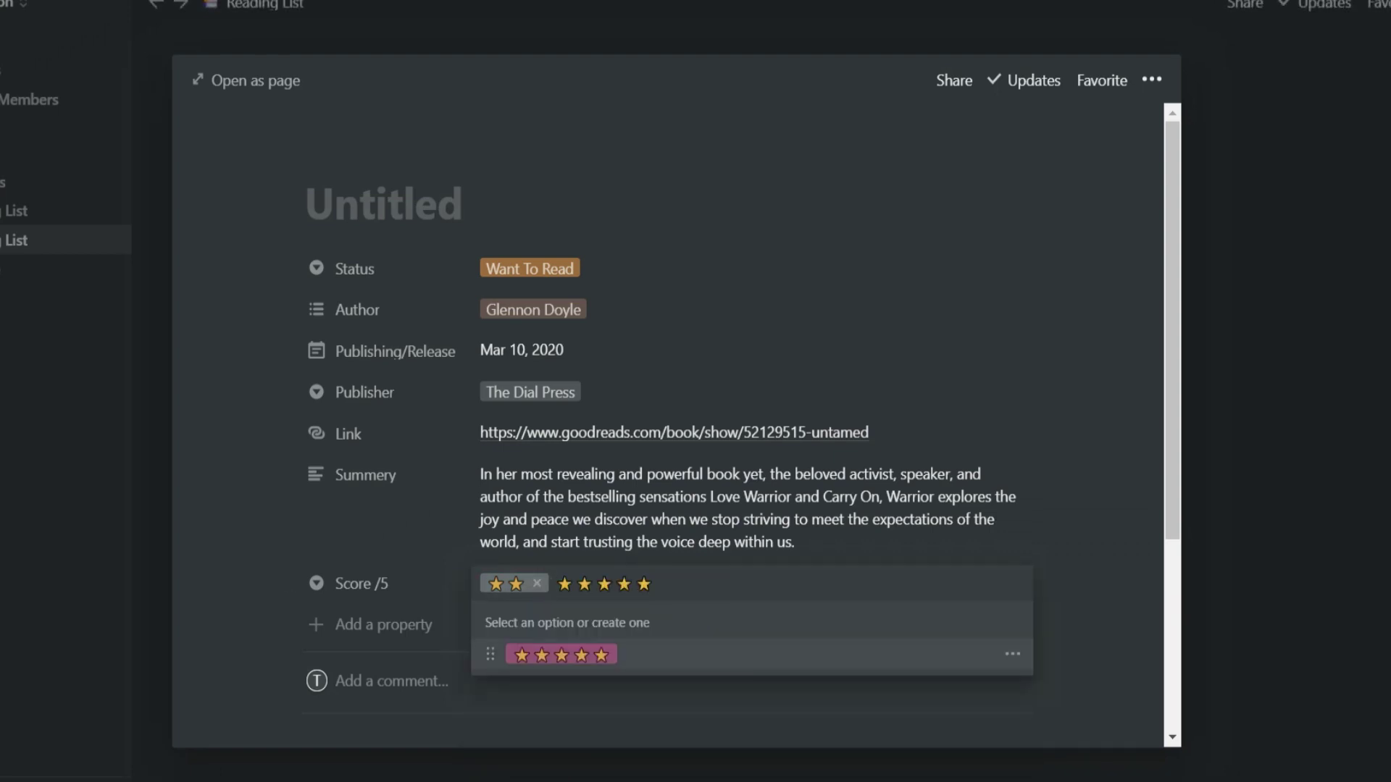
key(BackSpace)
key(BackSpace)
key(BackSpace)
key(BackSpace)
key(Return)
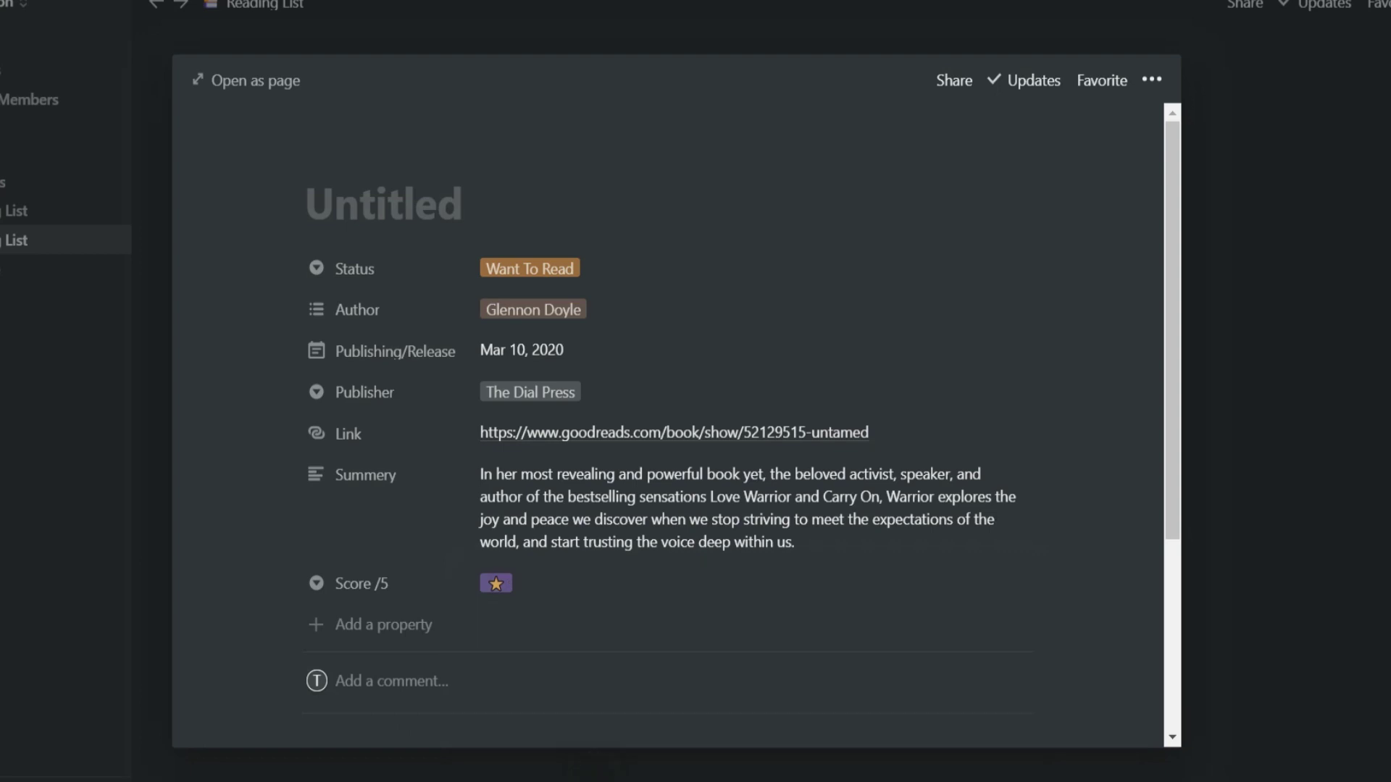
Change the color of the four-star and three-star options of Score /5 to Pink.
click(1018, 584)
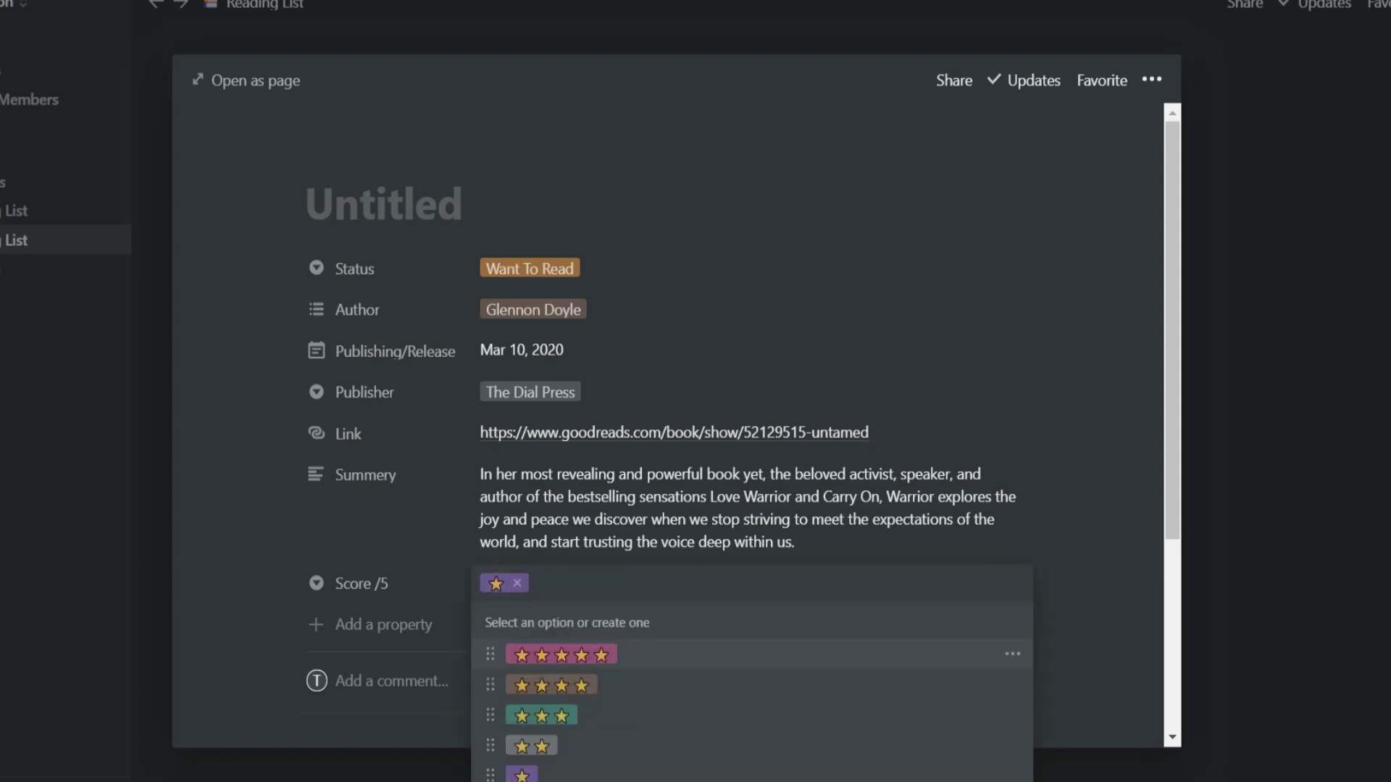
click(1013, 684)
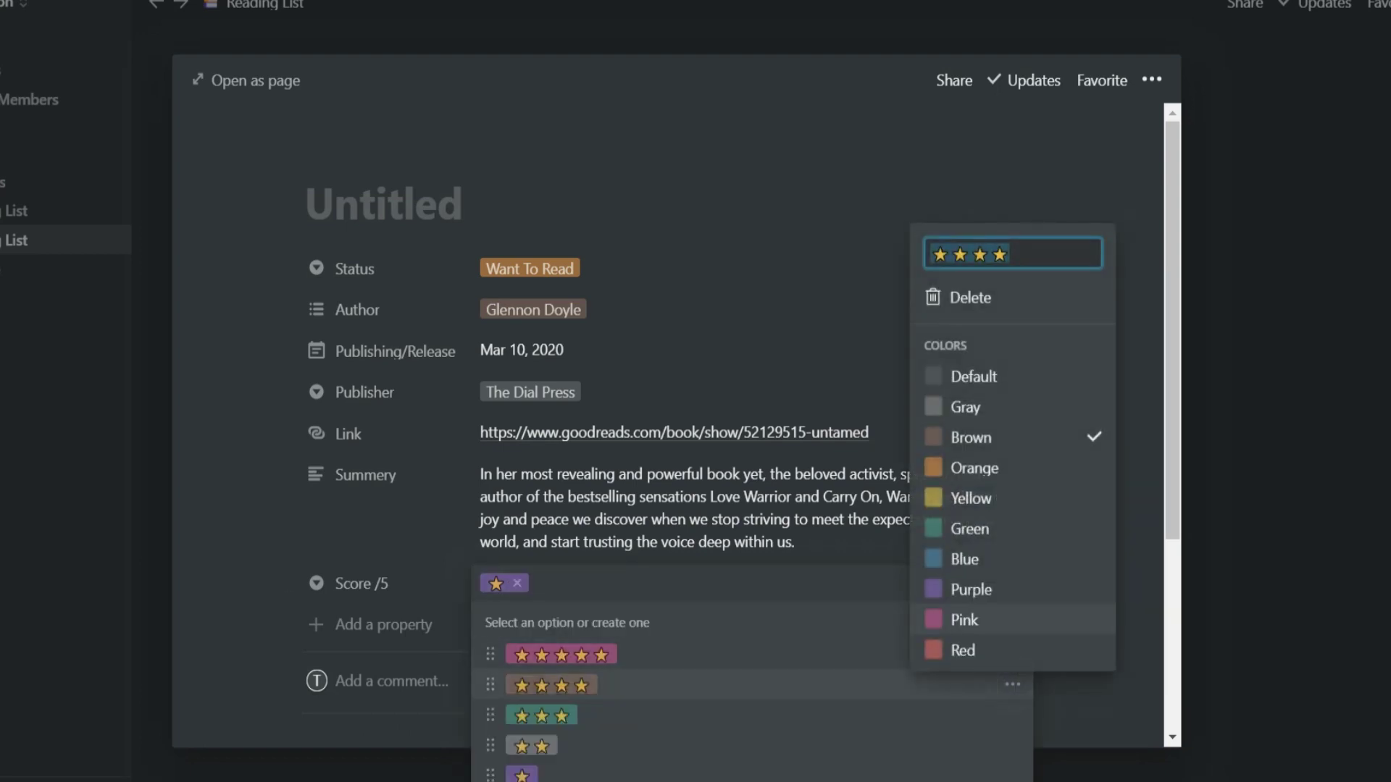
click(964, 620)
click(972, 711)
click(1012, 714)
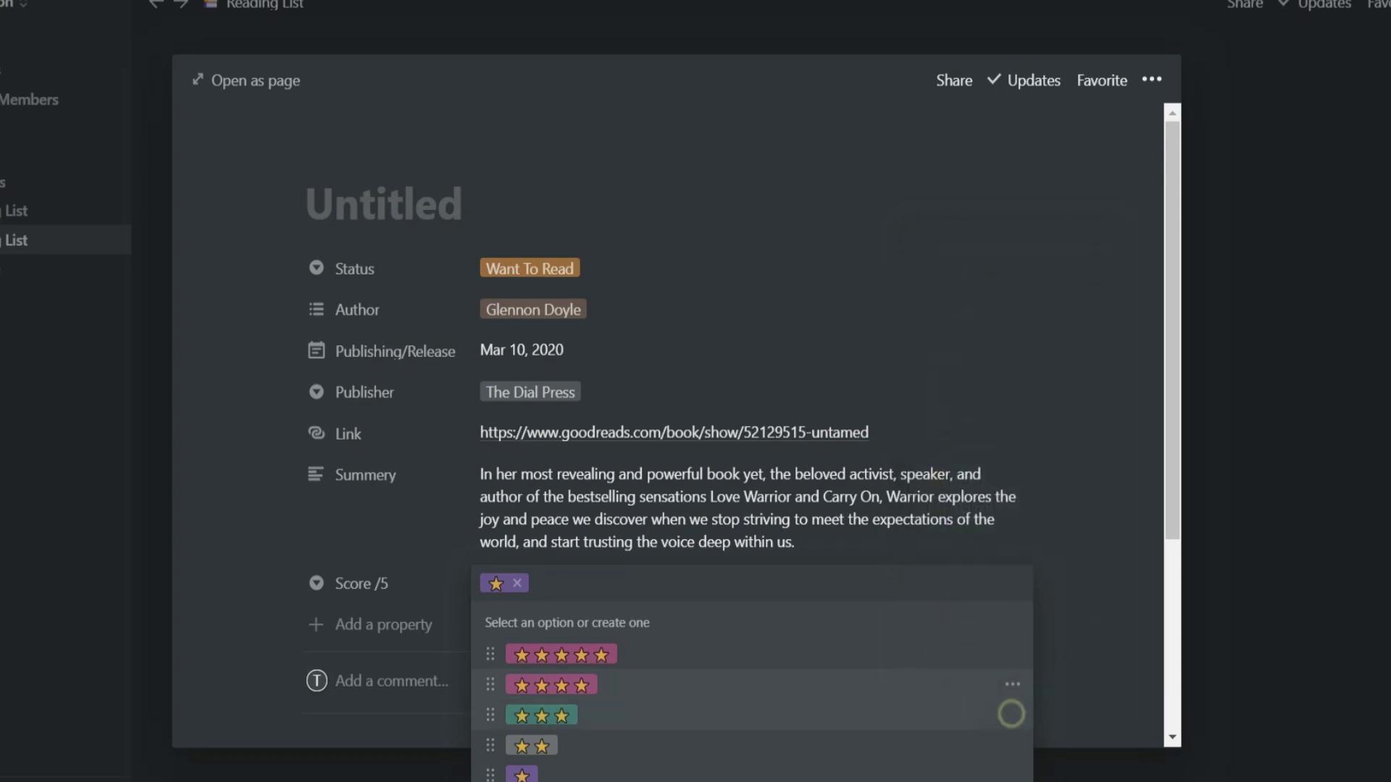
click(964, 650)
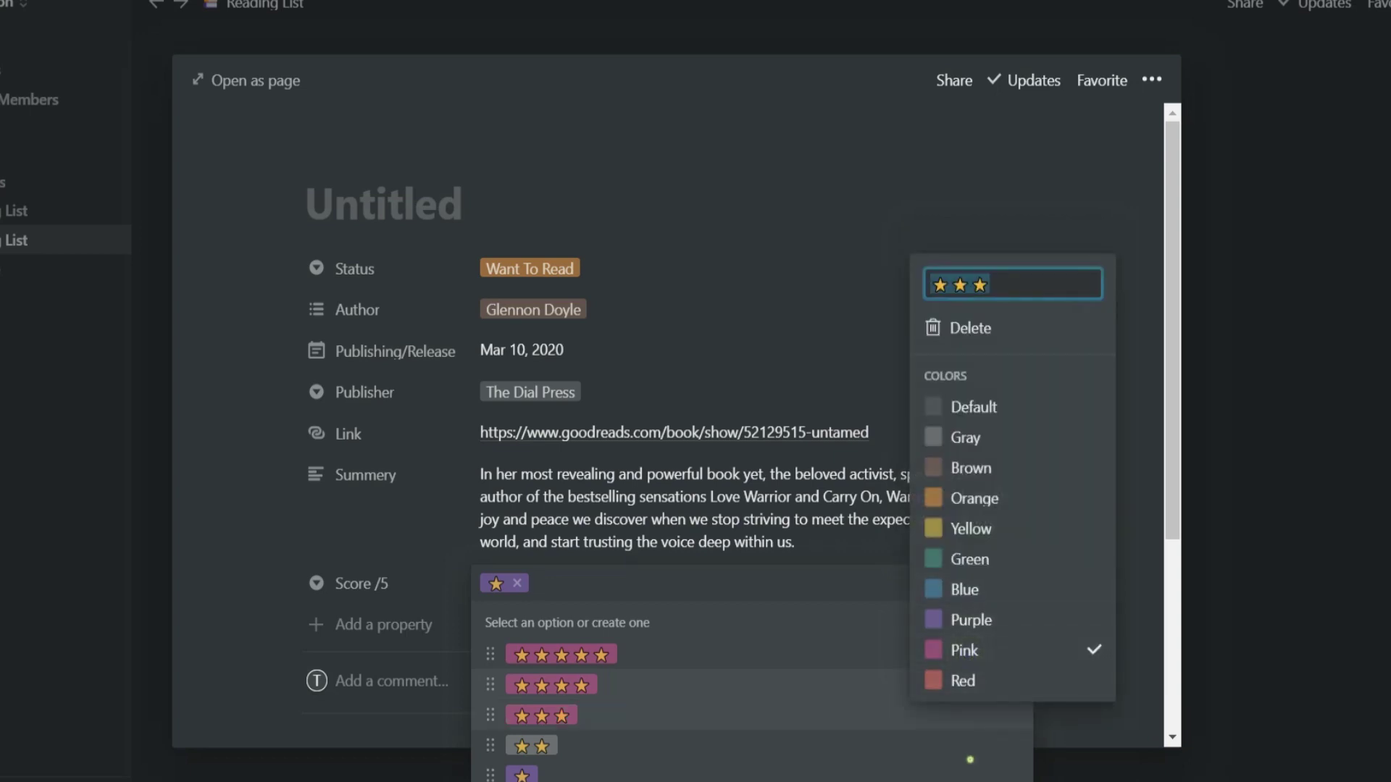
click(971, 760)
Change the two-star and one-star options' color to Pink and set Score /5 to five stars.
click(988, 749)
click(949, 686)
click(913, 280)
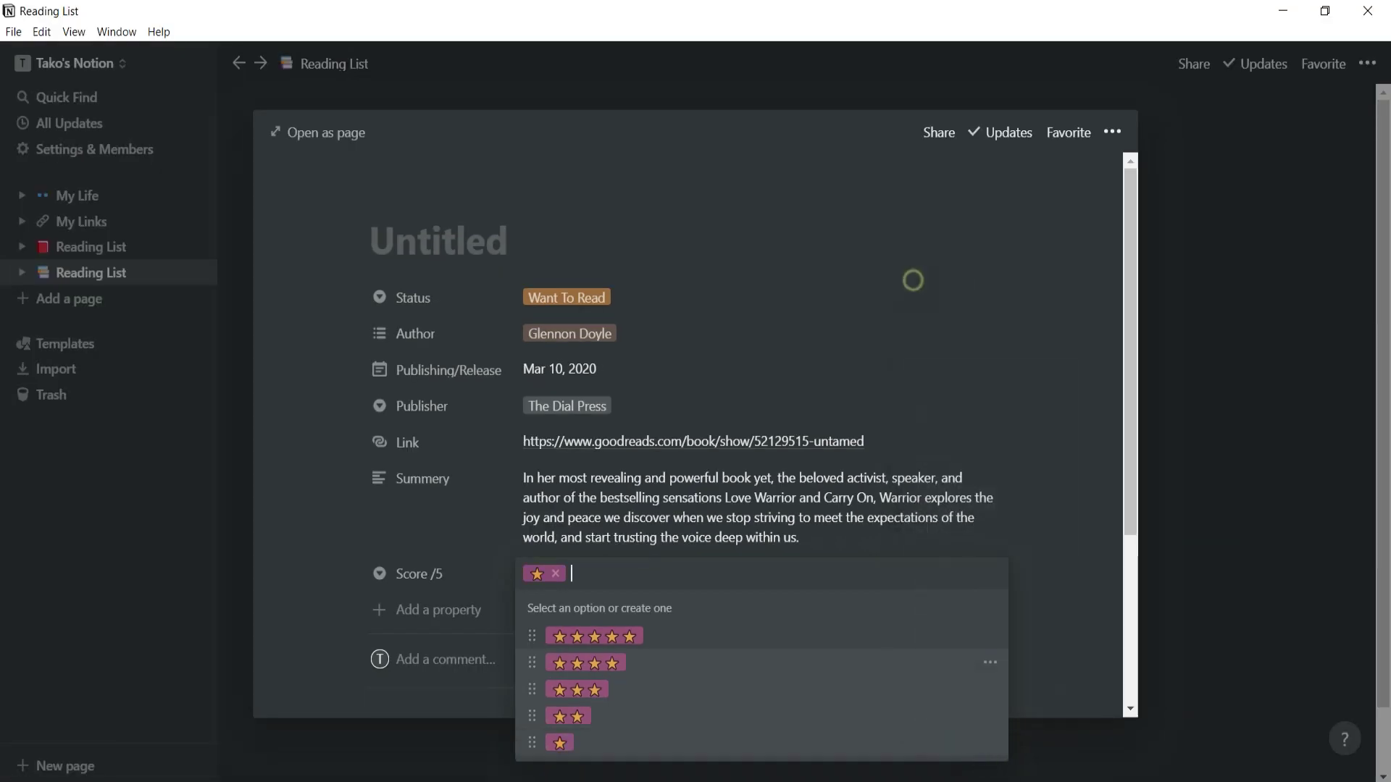
click(913, 280)
click(801, 574)
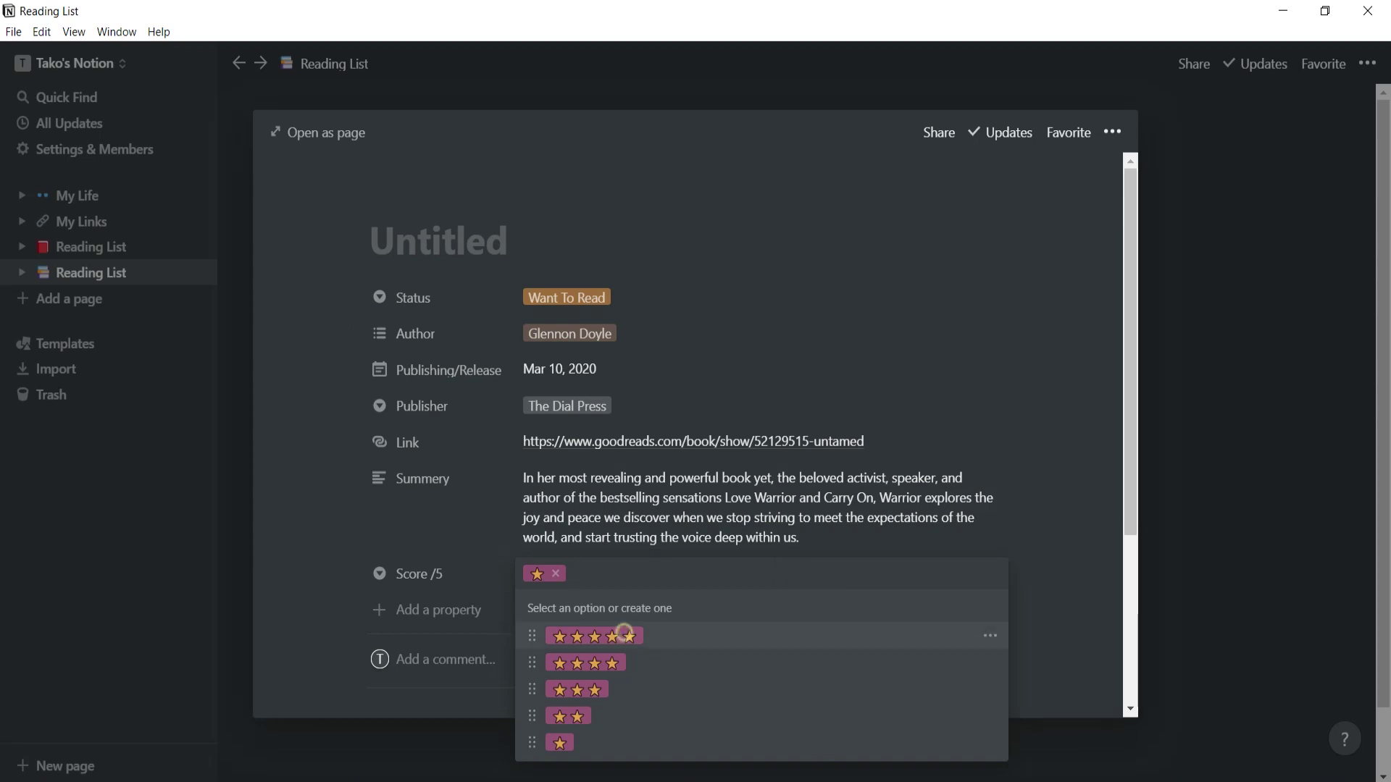
click(623, 635)
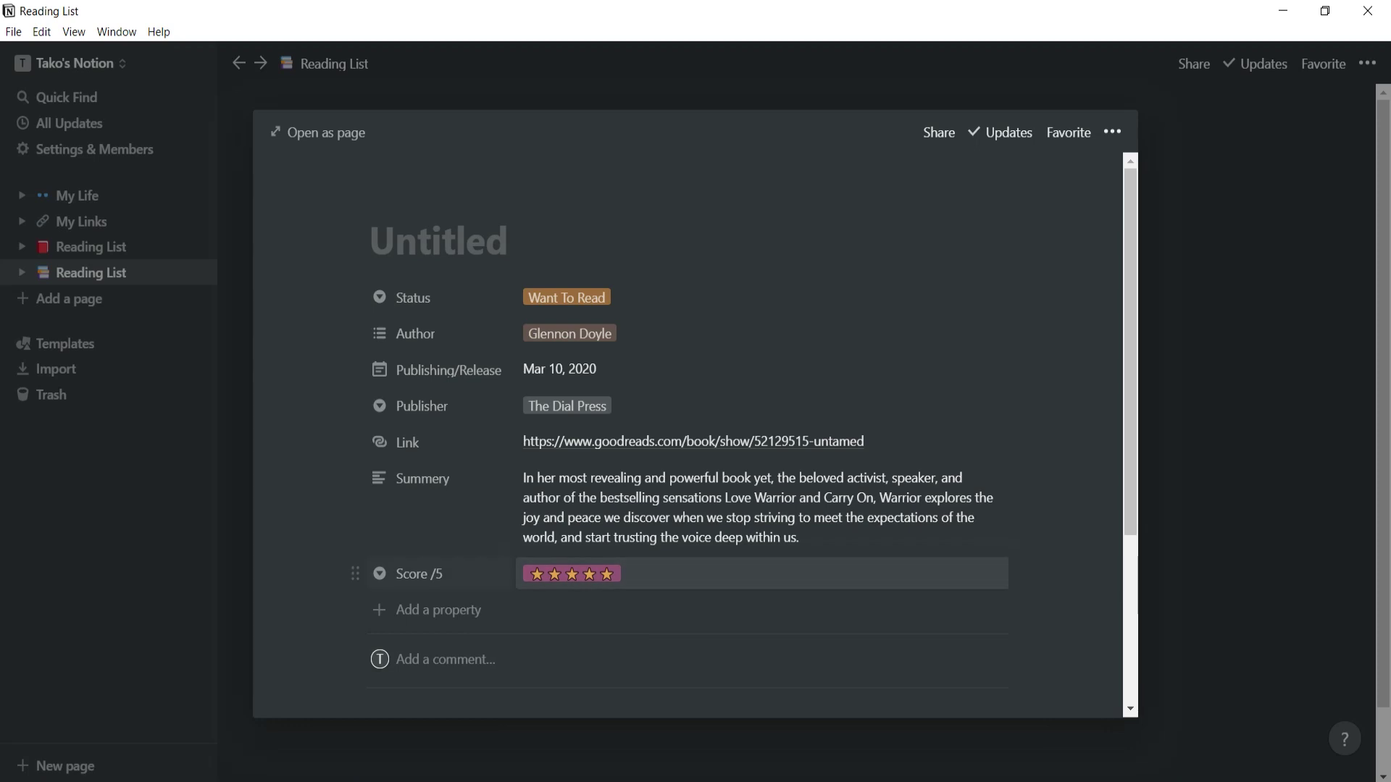
Add a Select property named My Score and create a five-star option as its value.
click(424, 610)
text(My Scor)
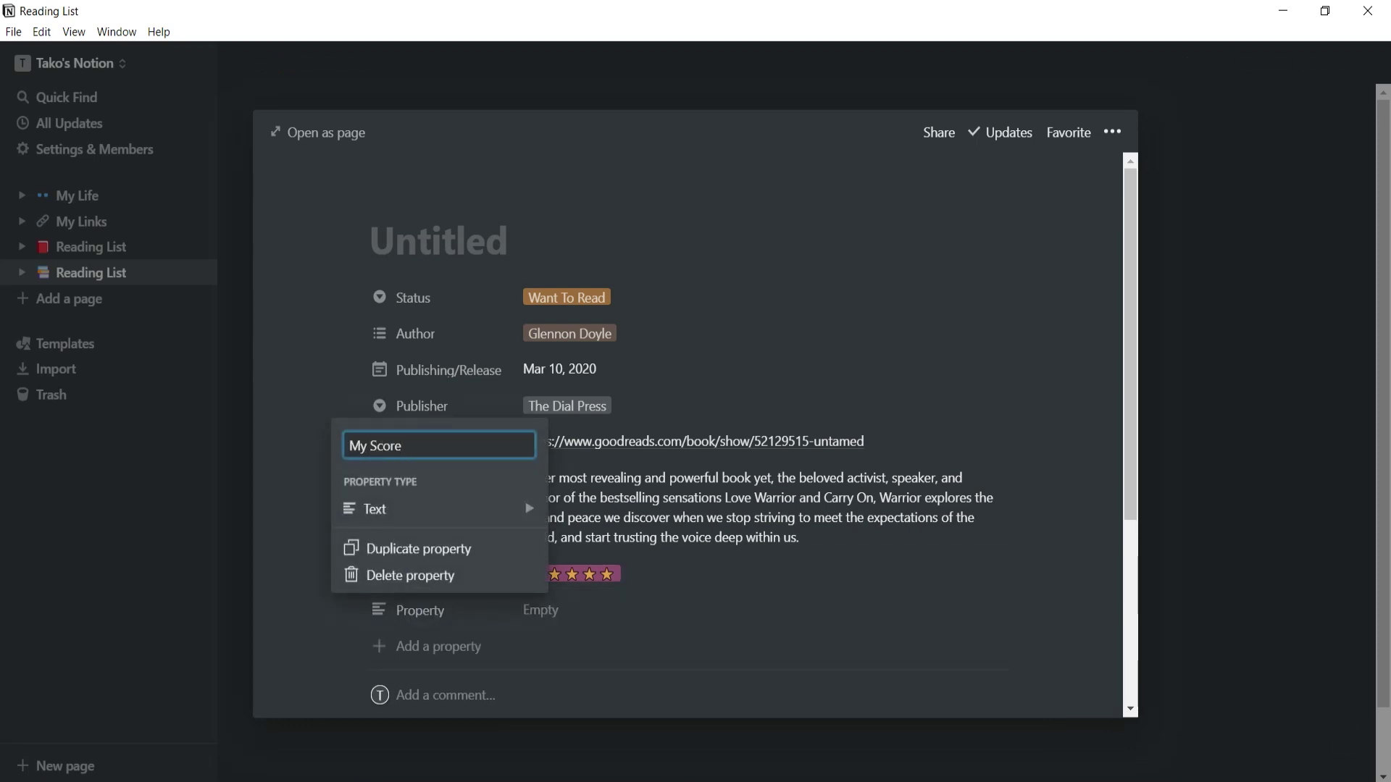
text(e)
mouse_move(435, 508)
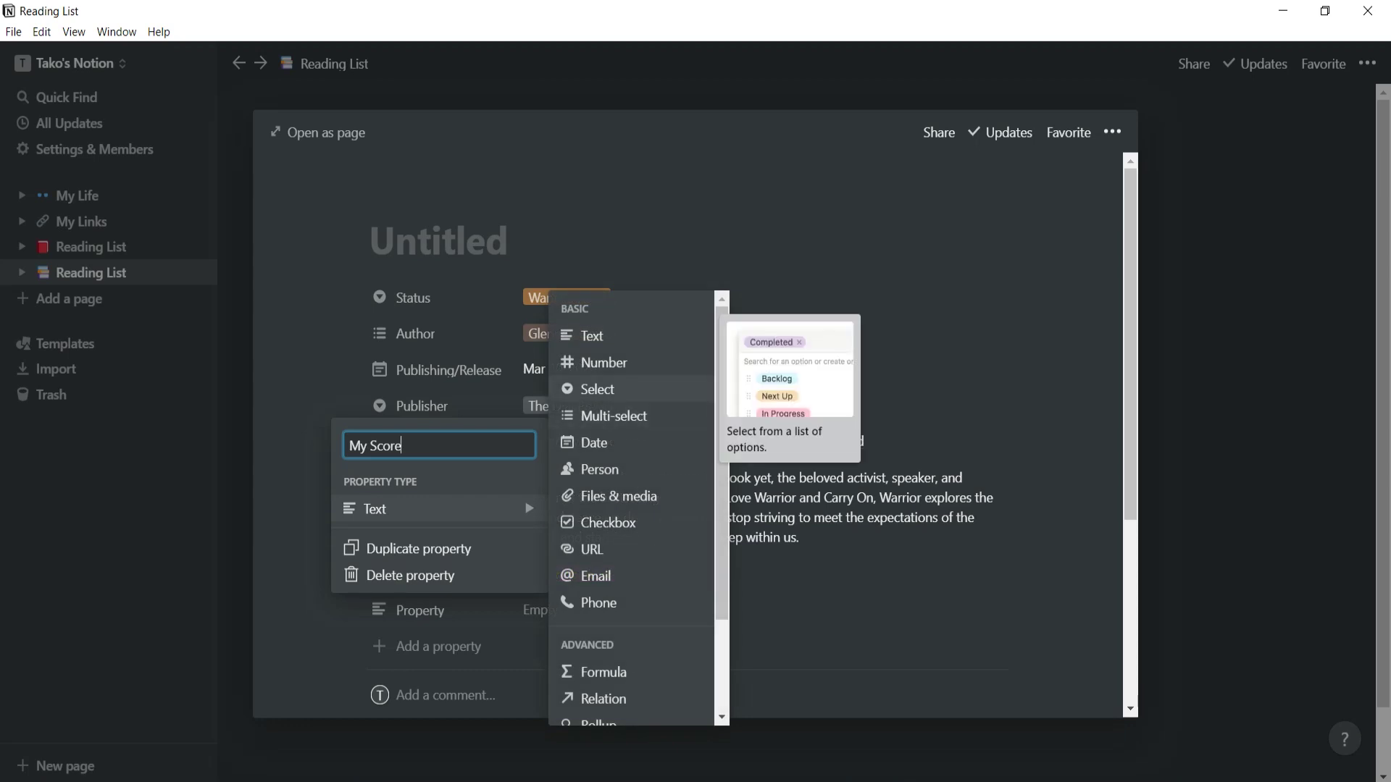
click(576, 395)
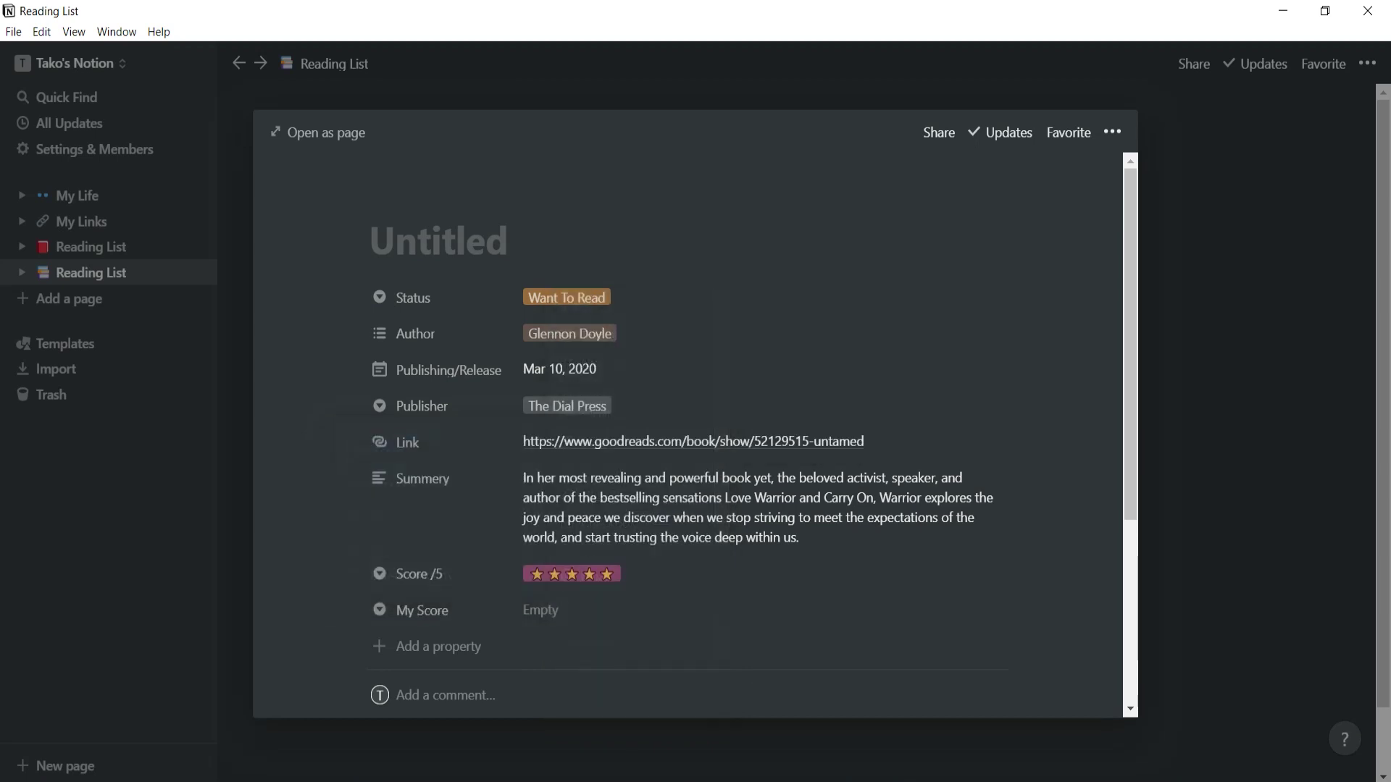
click(552, 610)
text(⭐⭐⭐⭐⭐)
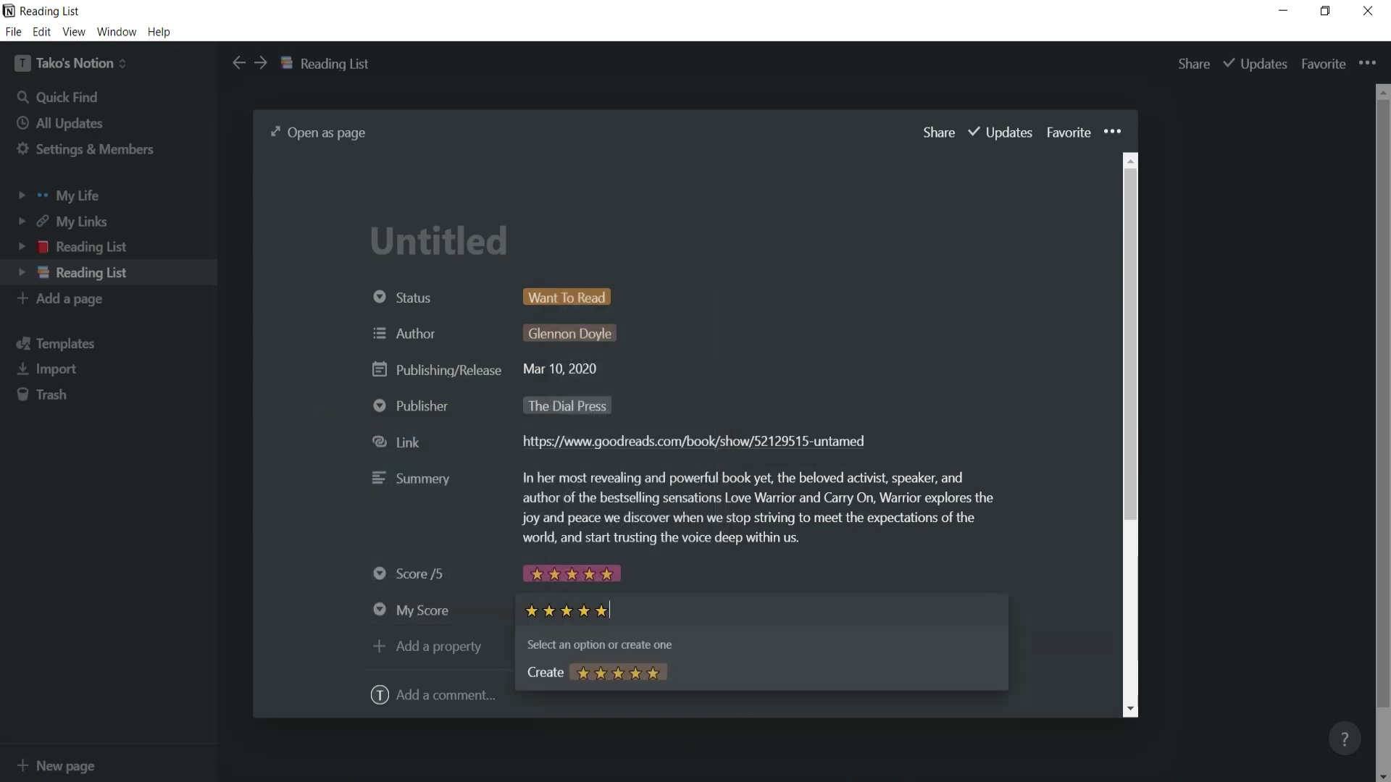
key(Return)
Add a Select property named Type and create the option Article for it.
click(435, 646)
text(Type)
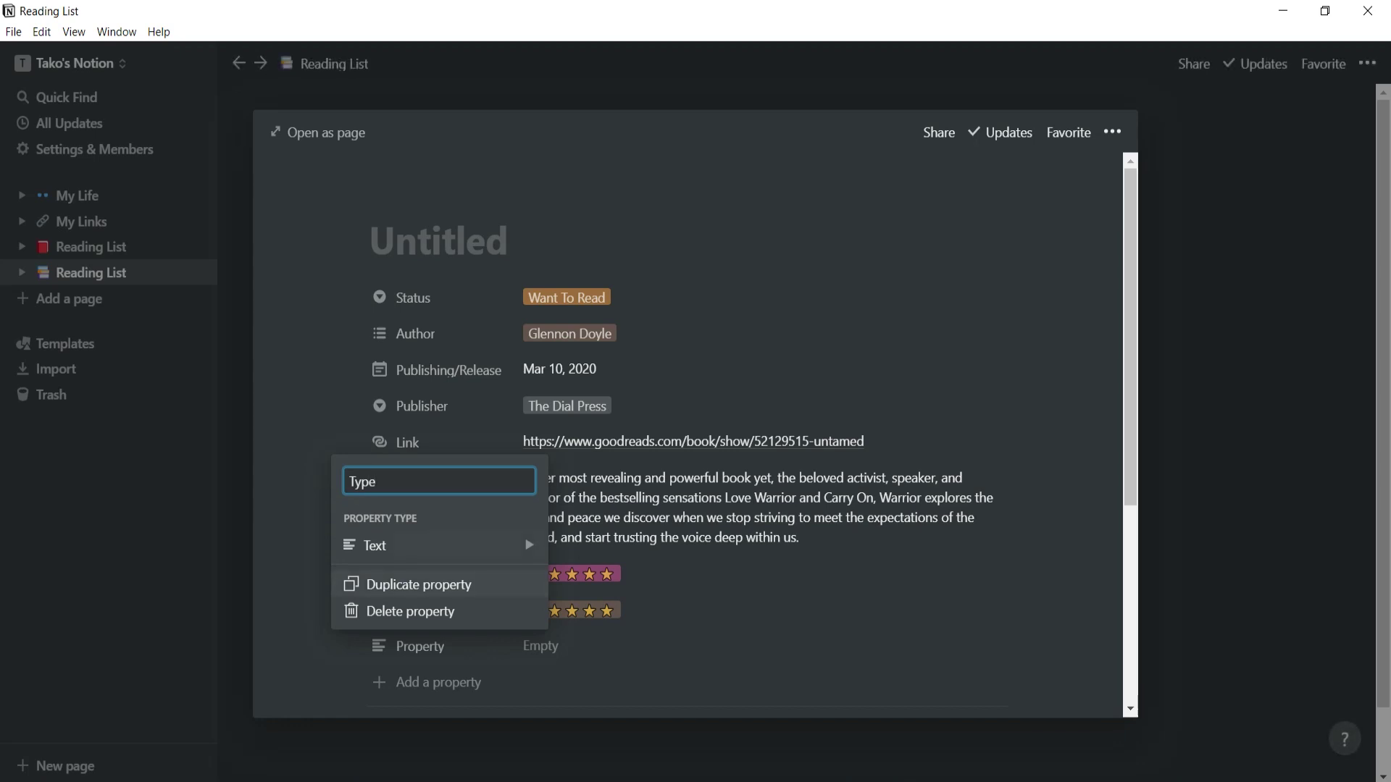
mouse_move(439, 545)
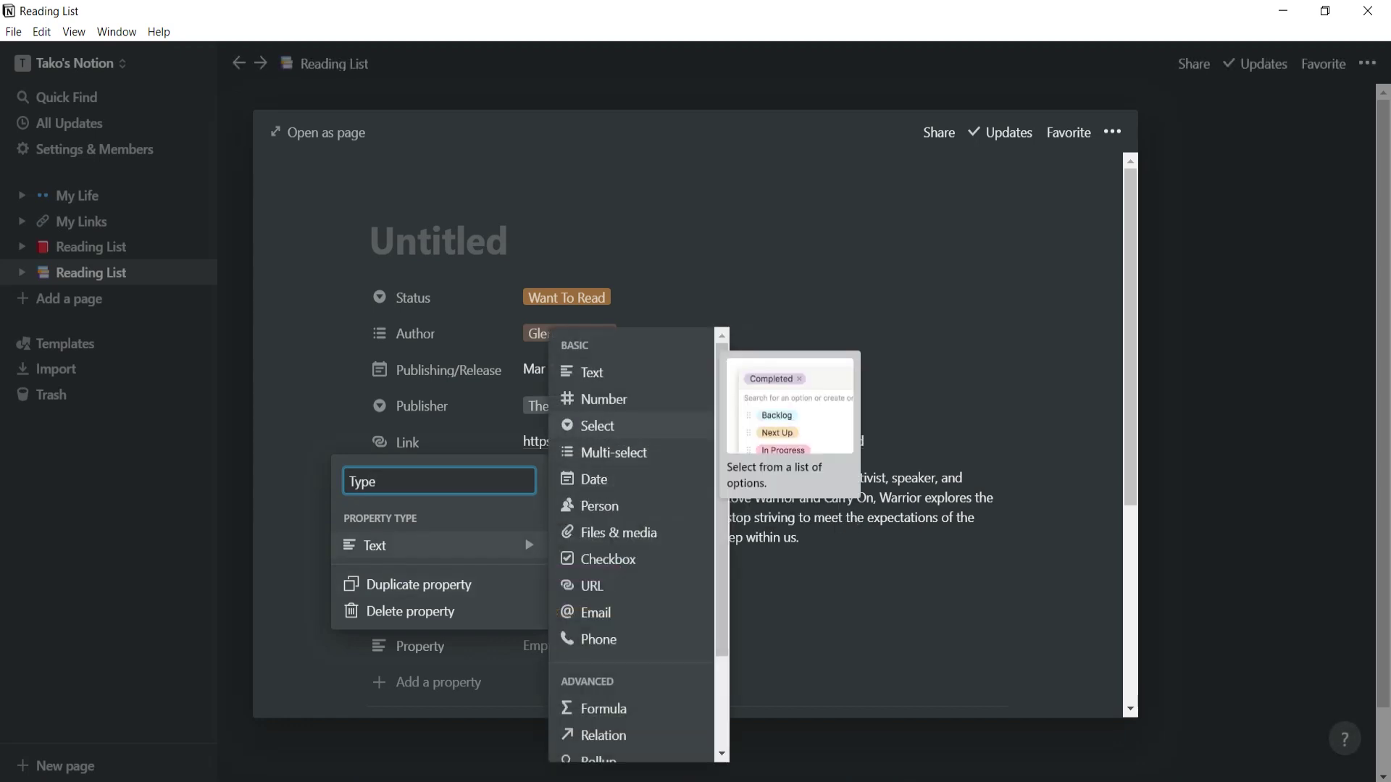
click(597, 426)
click(537, 646)
text(Article)
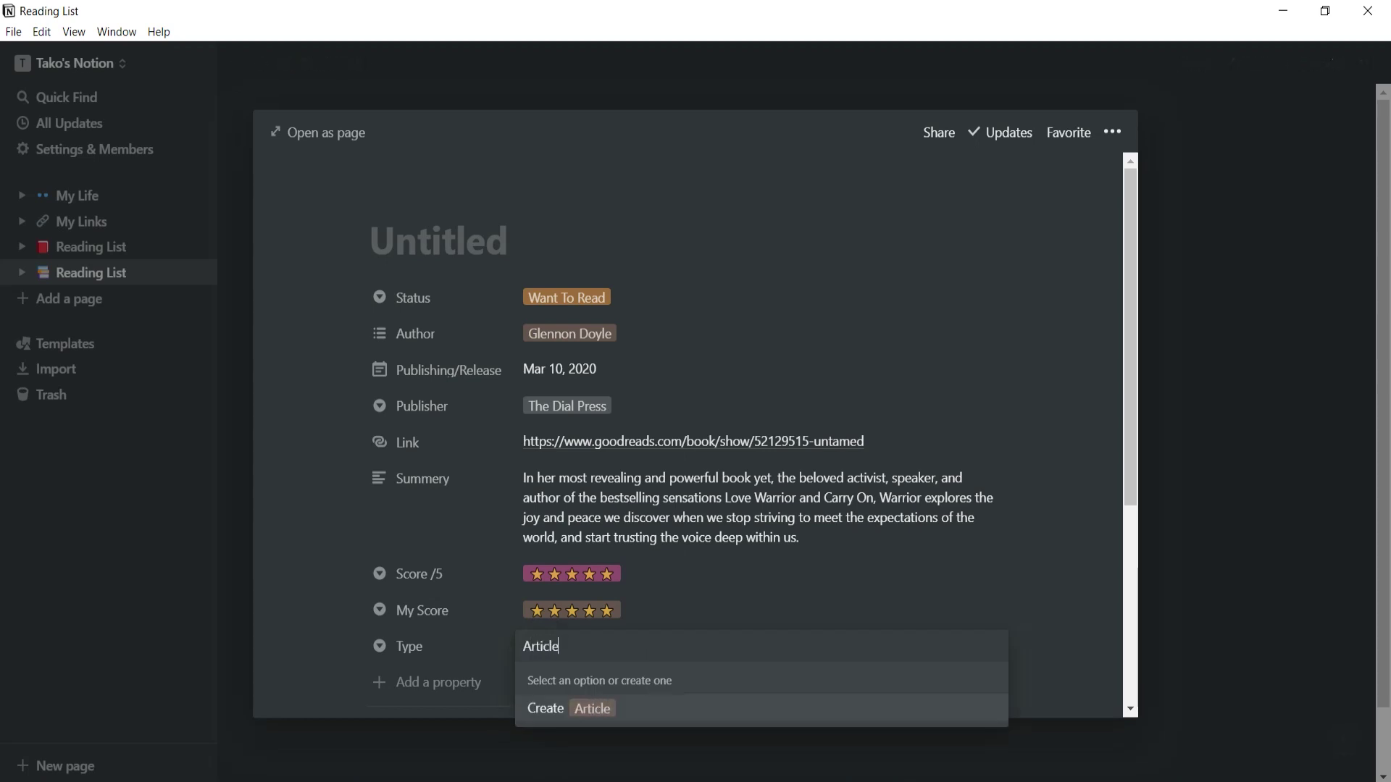
click(605, 708)
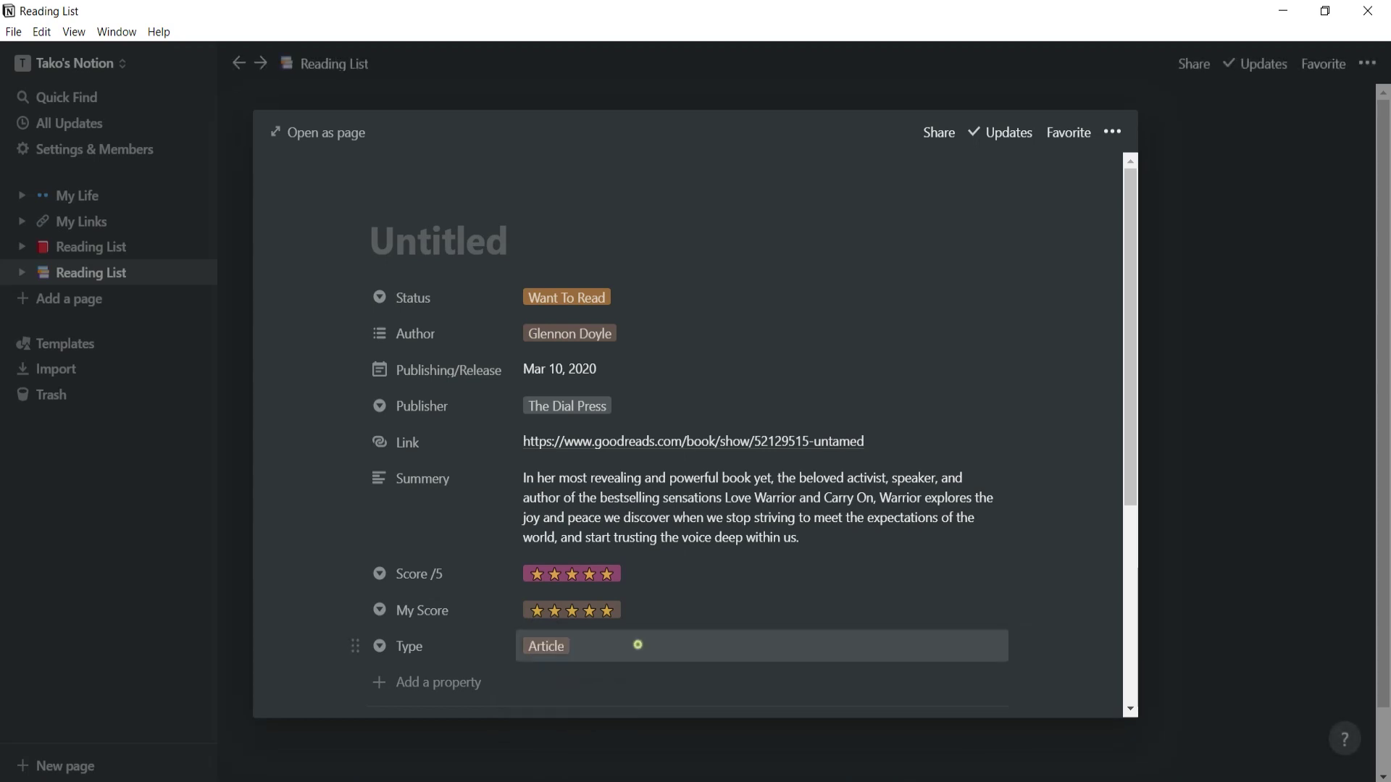
Create the further options Book, Podcast and Film & TV for the Type property.
click(637, 646)
text(Book)
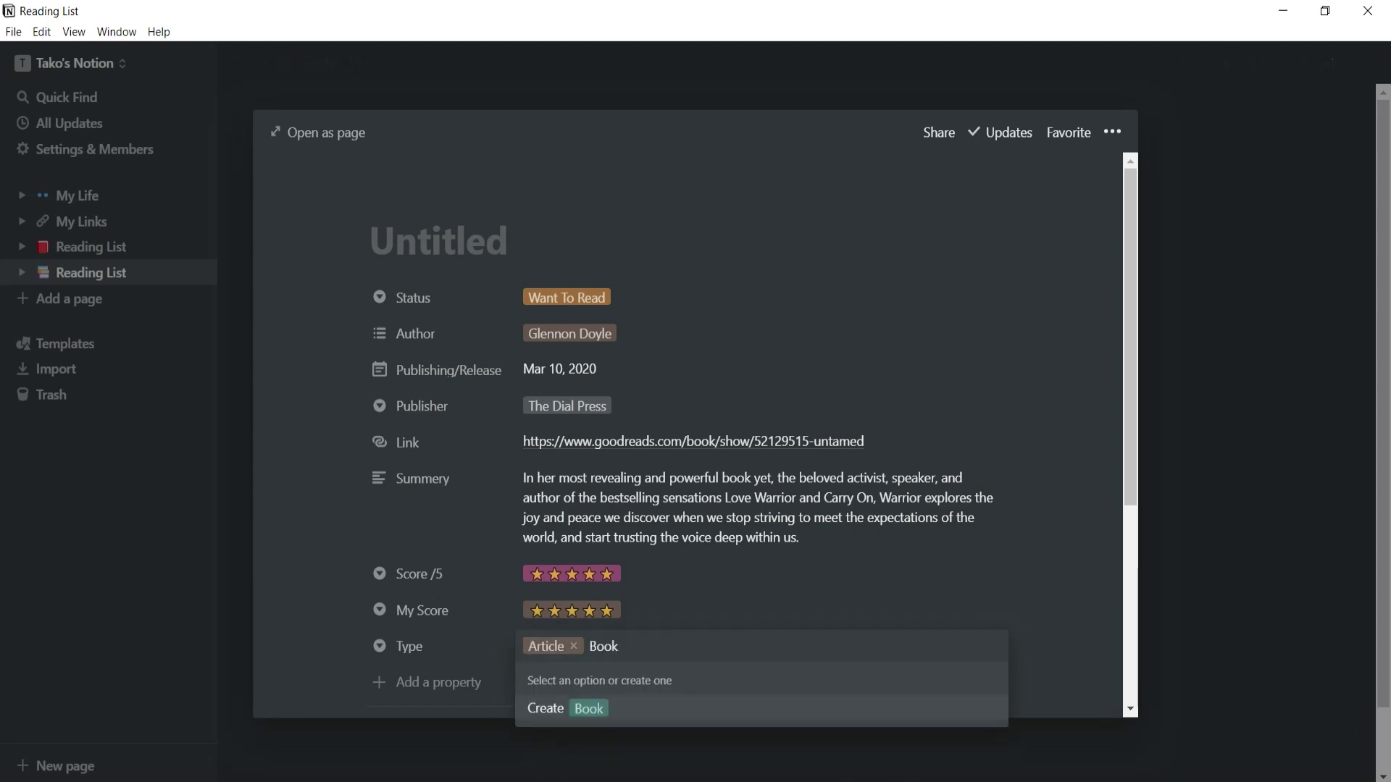
click(588, 708)
click(676, 647)
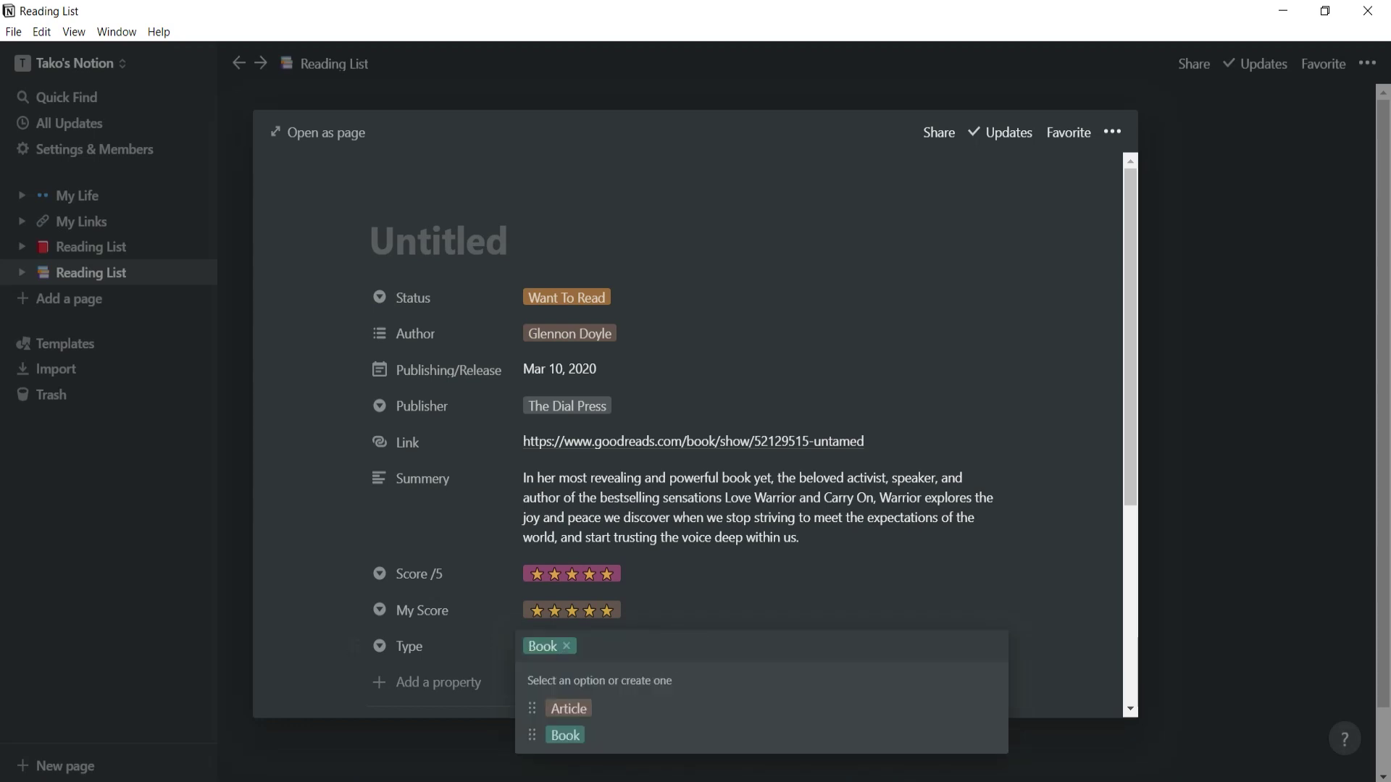
text(P)
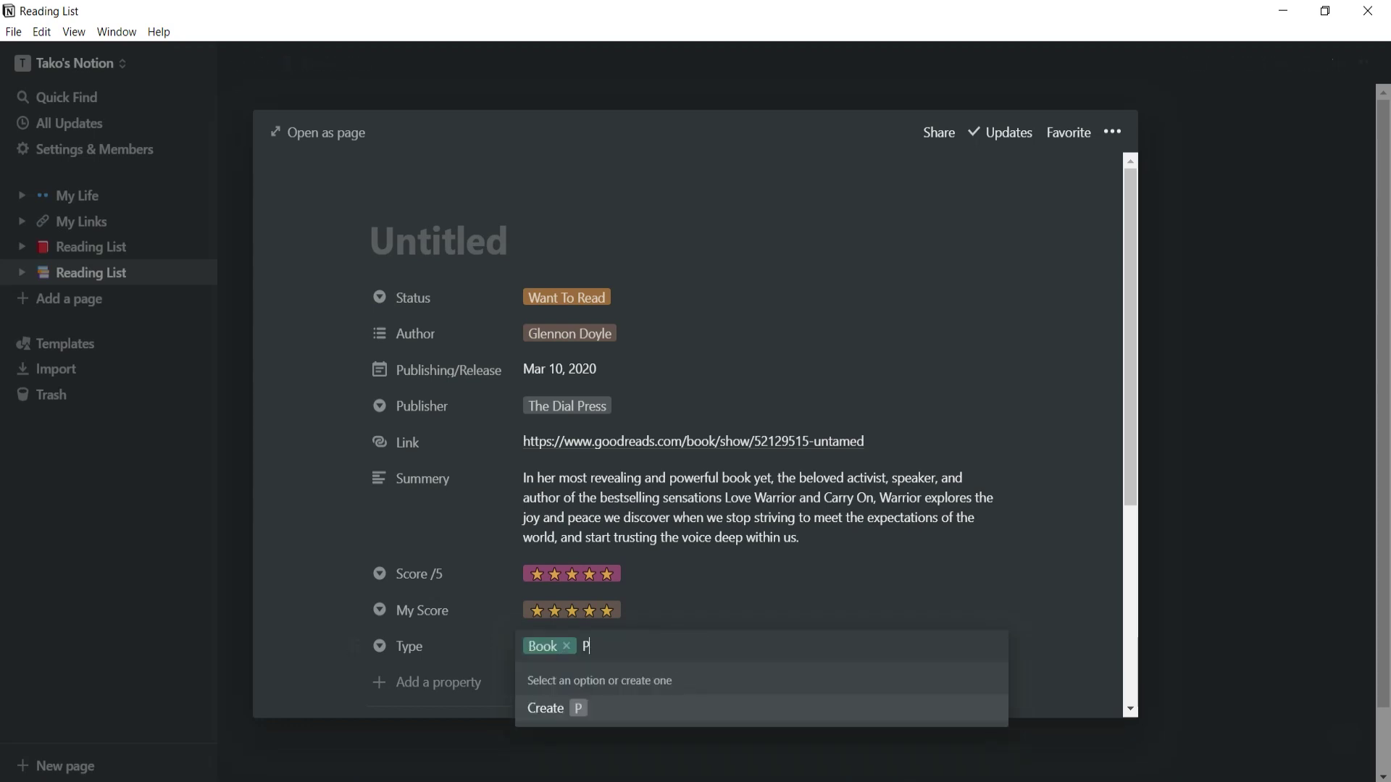
text(odcast)
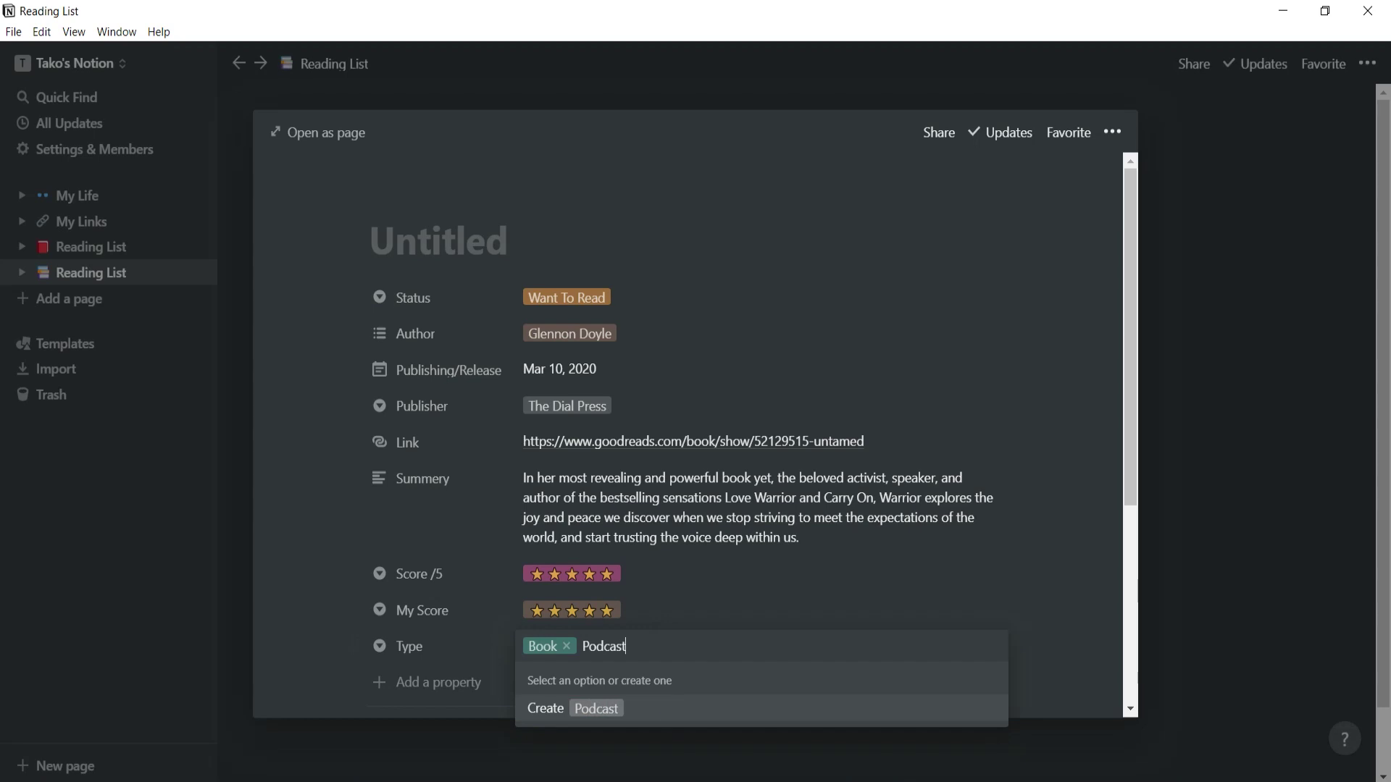
key(Return)
key(Return)
text(Film)
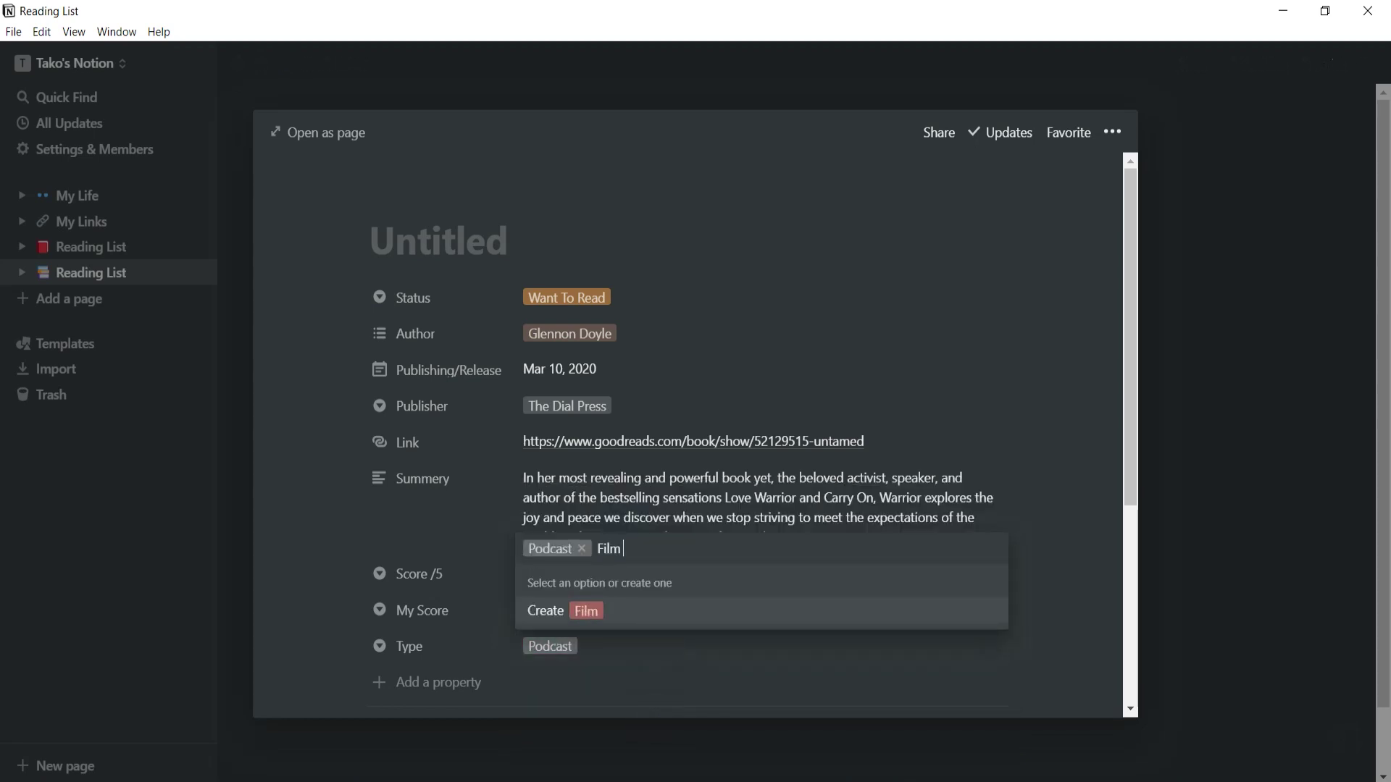
text( & TV)
click(681, 609)
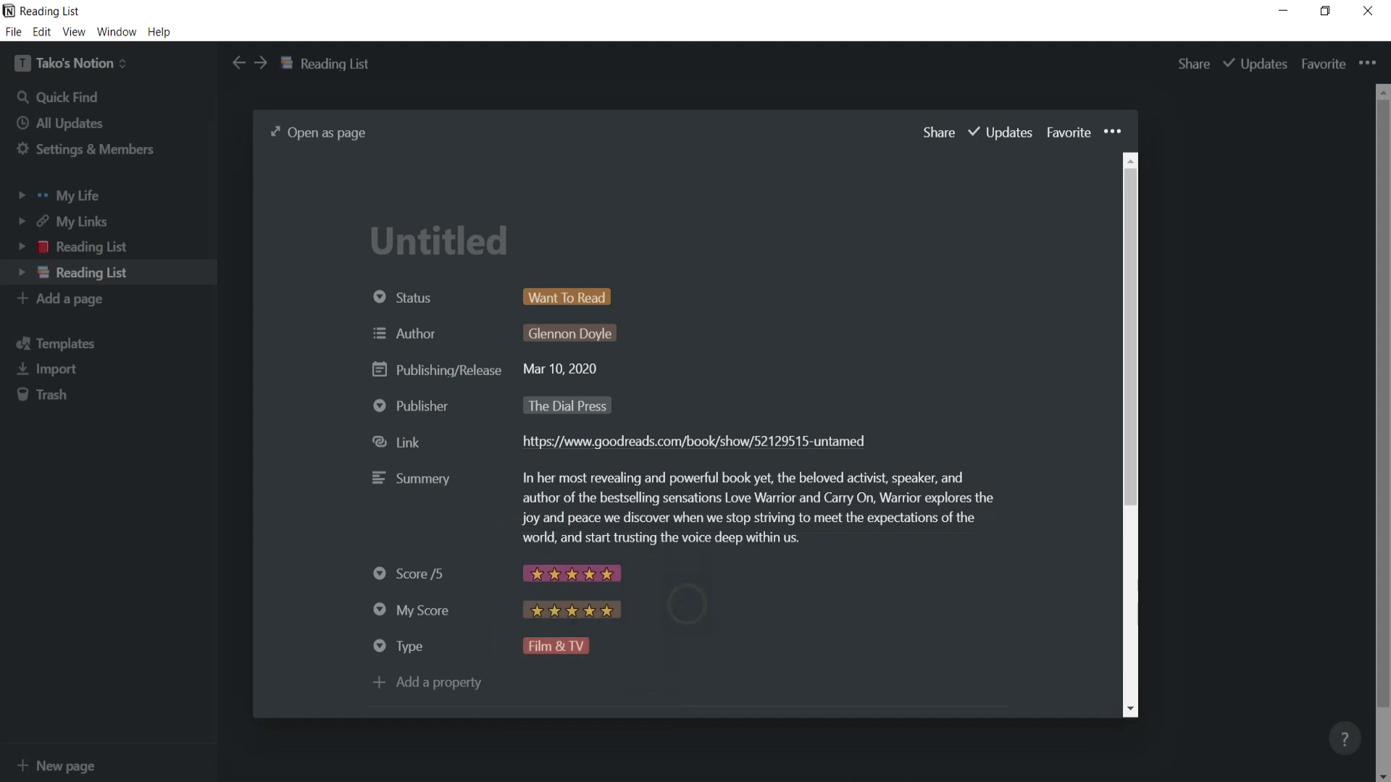
Title the entry Untamed.
click(403, 222)
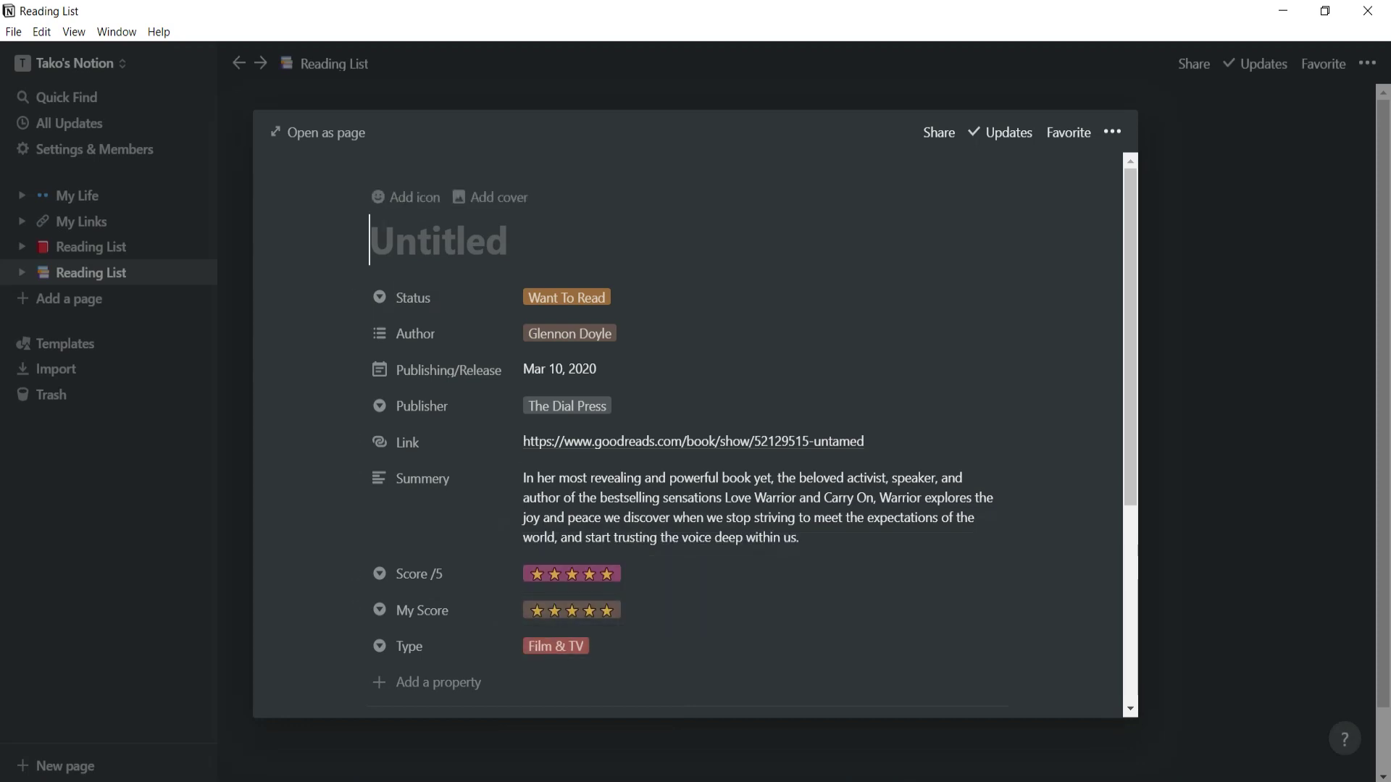
text(Untamed)
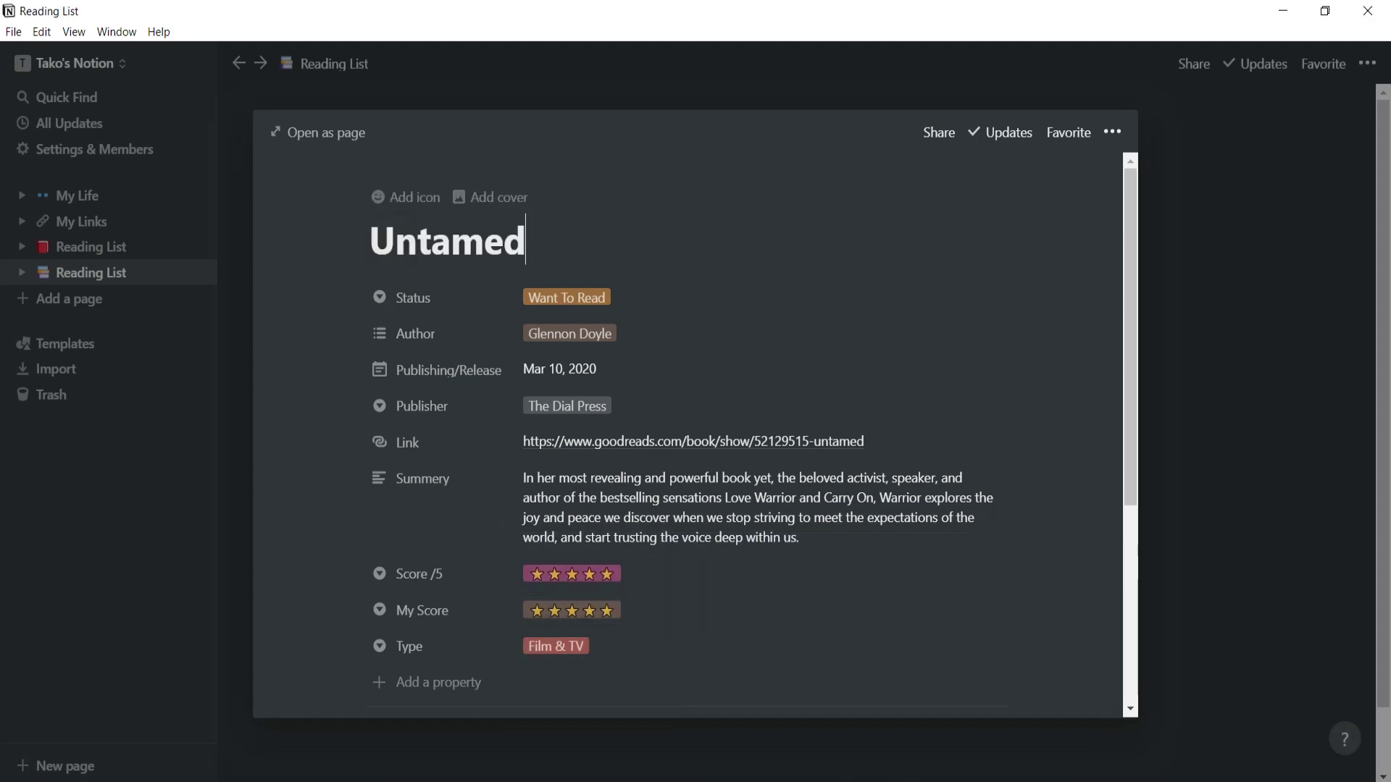
Insert an image block in the Untamed entry's body and embed the book cover from its copied image link.
scroll(689, 435, down, 5)
key(Return)
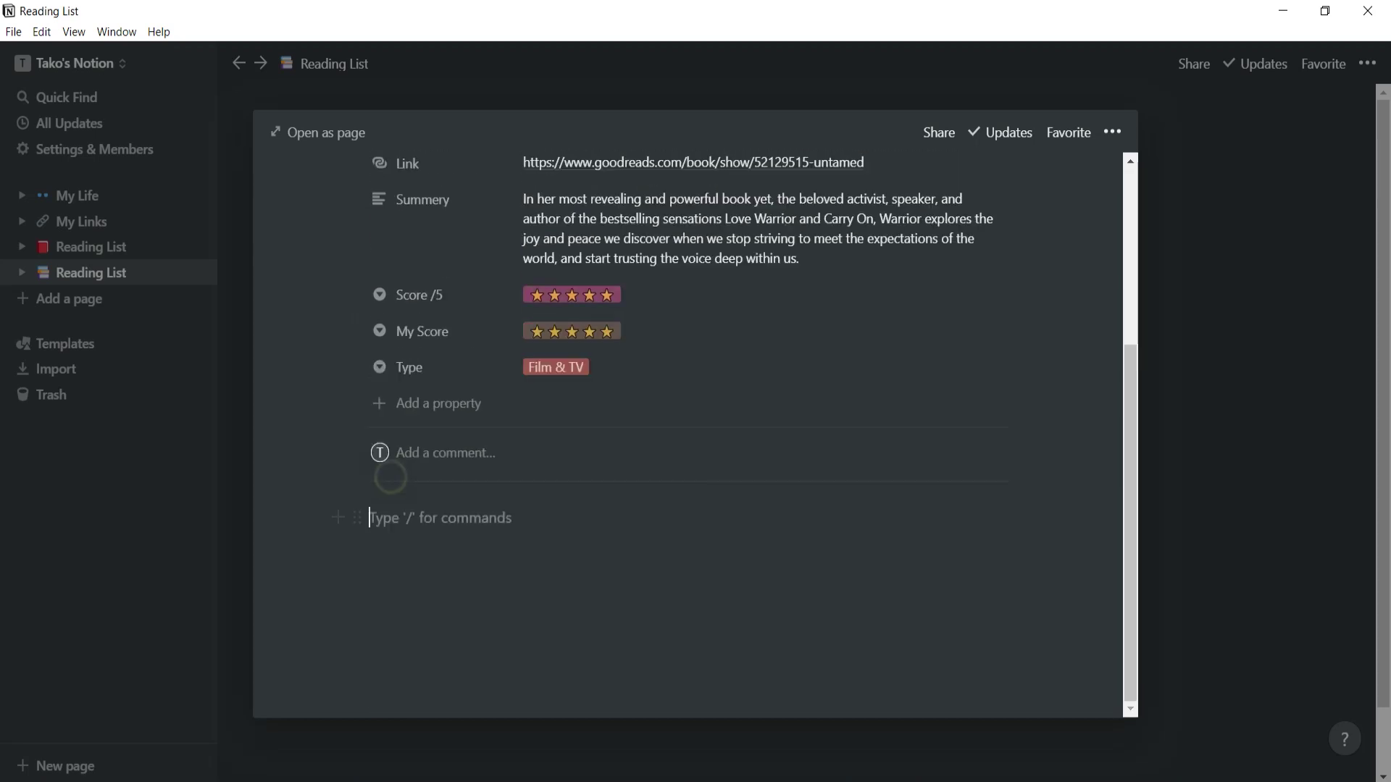
key(alt+Tab)
key(alt+Tab)
text(/im)
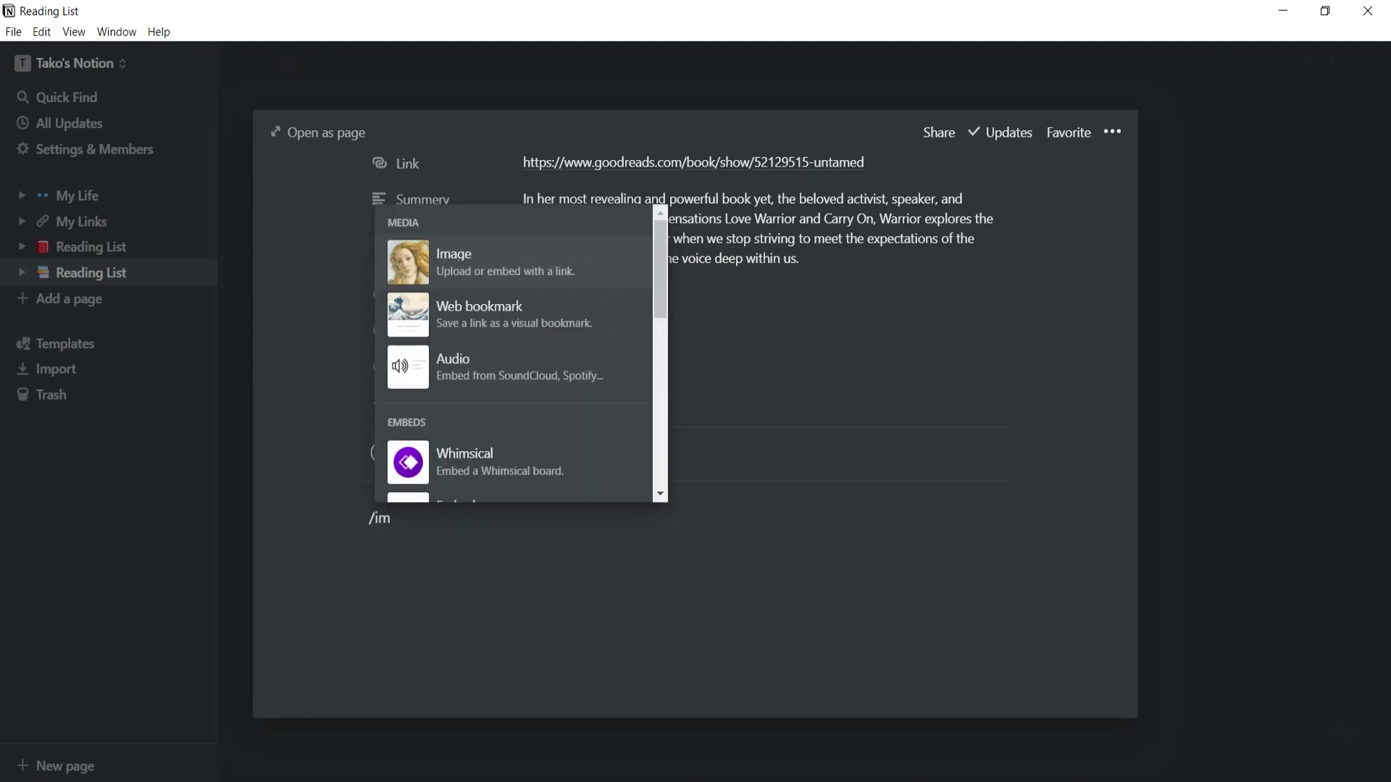
click(460, 268)
click(548, 574)
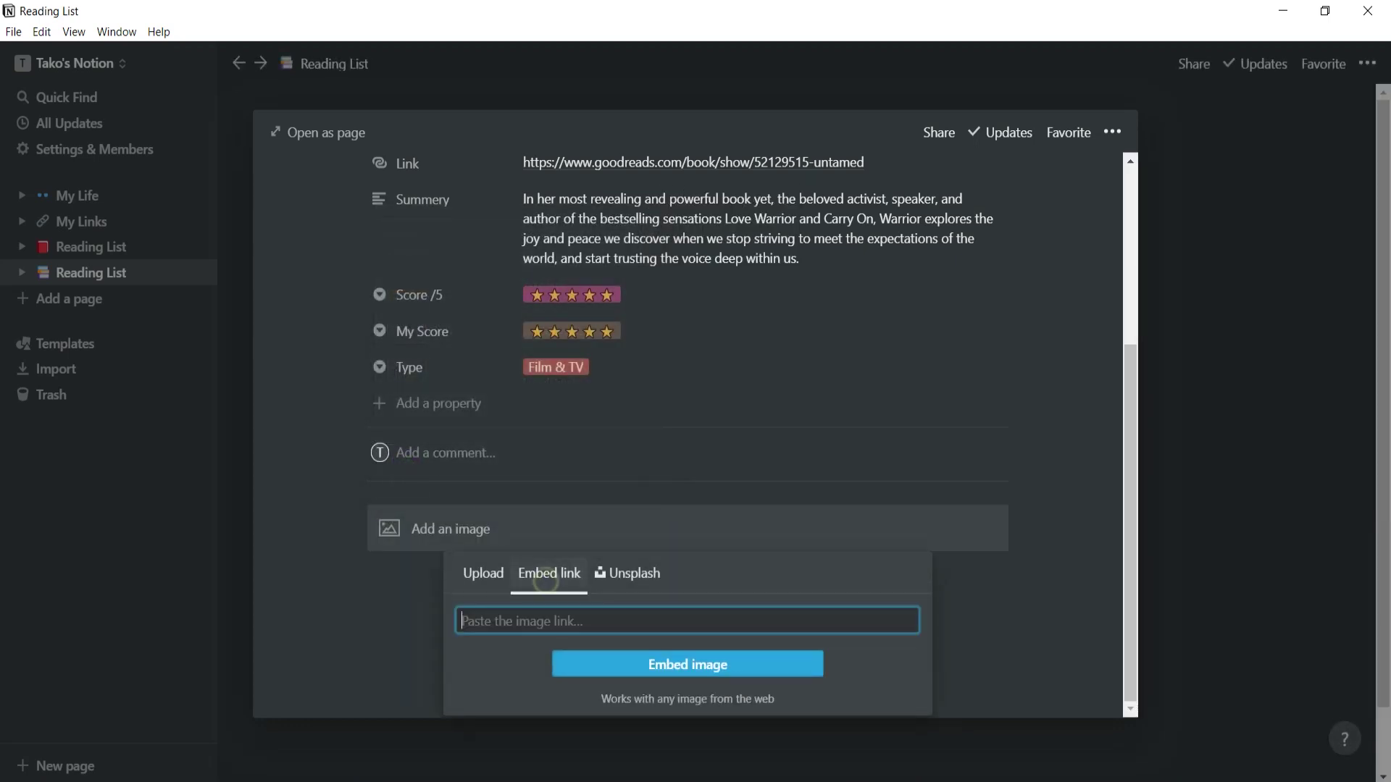
key(ctrl+v)
key(Return)
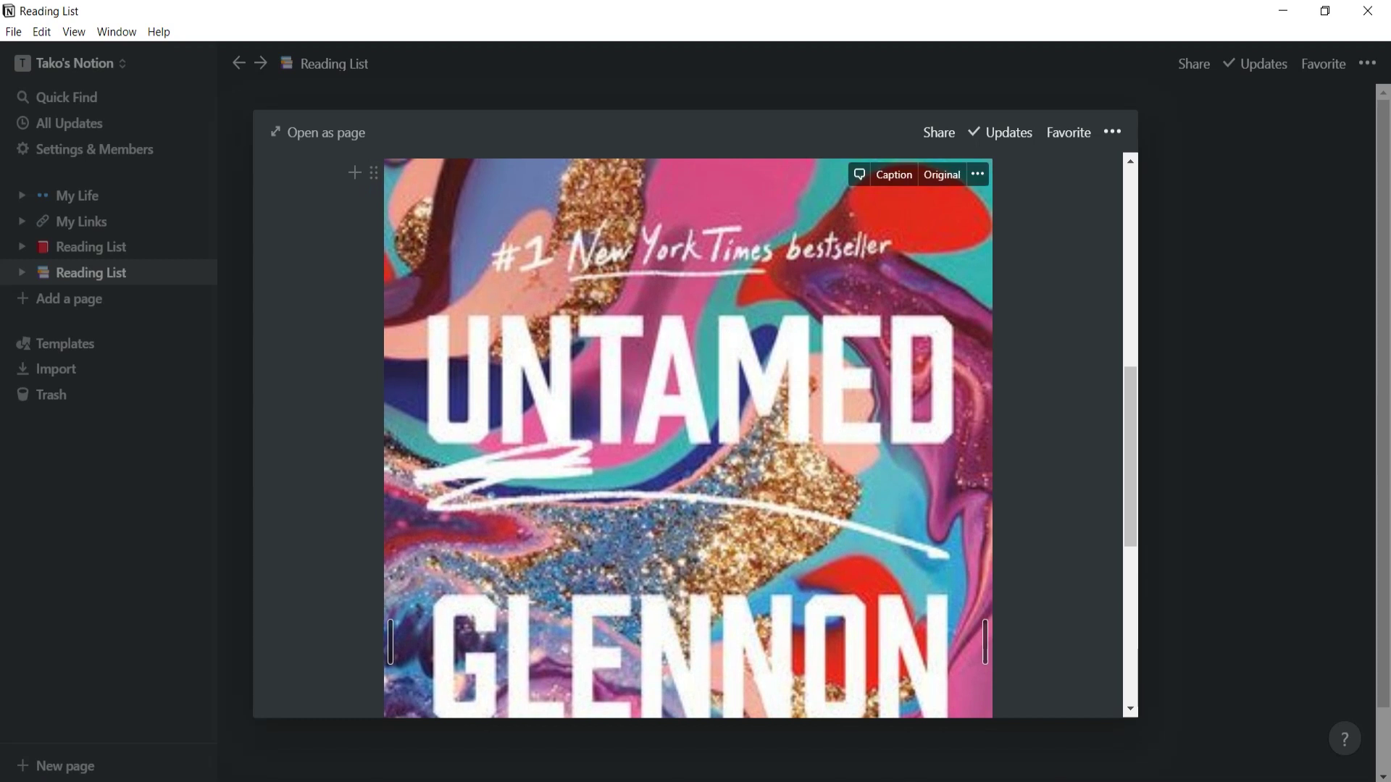
Shrink the embedded Untamed cover to a small centred image and paste the copied book description below it.
drag(985, 641, 767, 641)
click(657, 696)
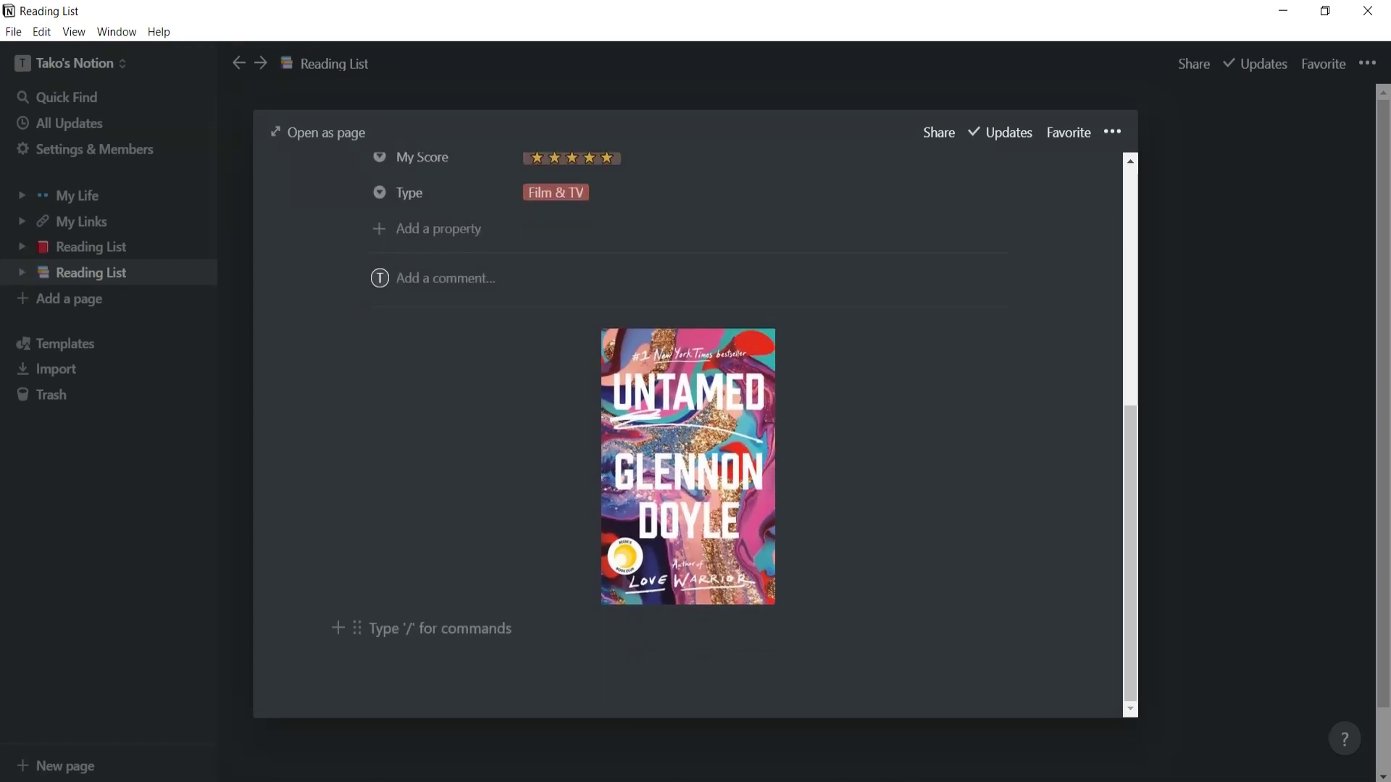
key(ctrl+v)
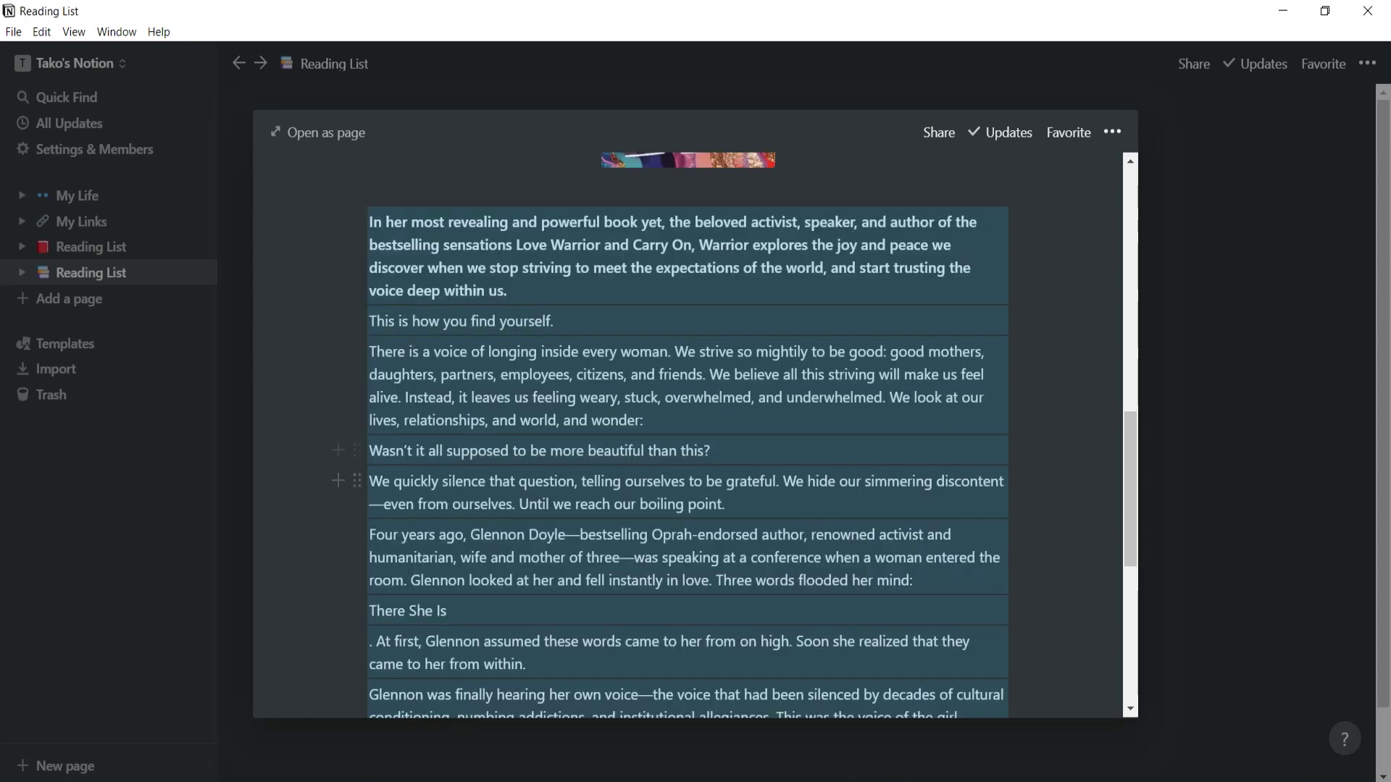
scroll(688, 536, down, 1)
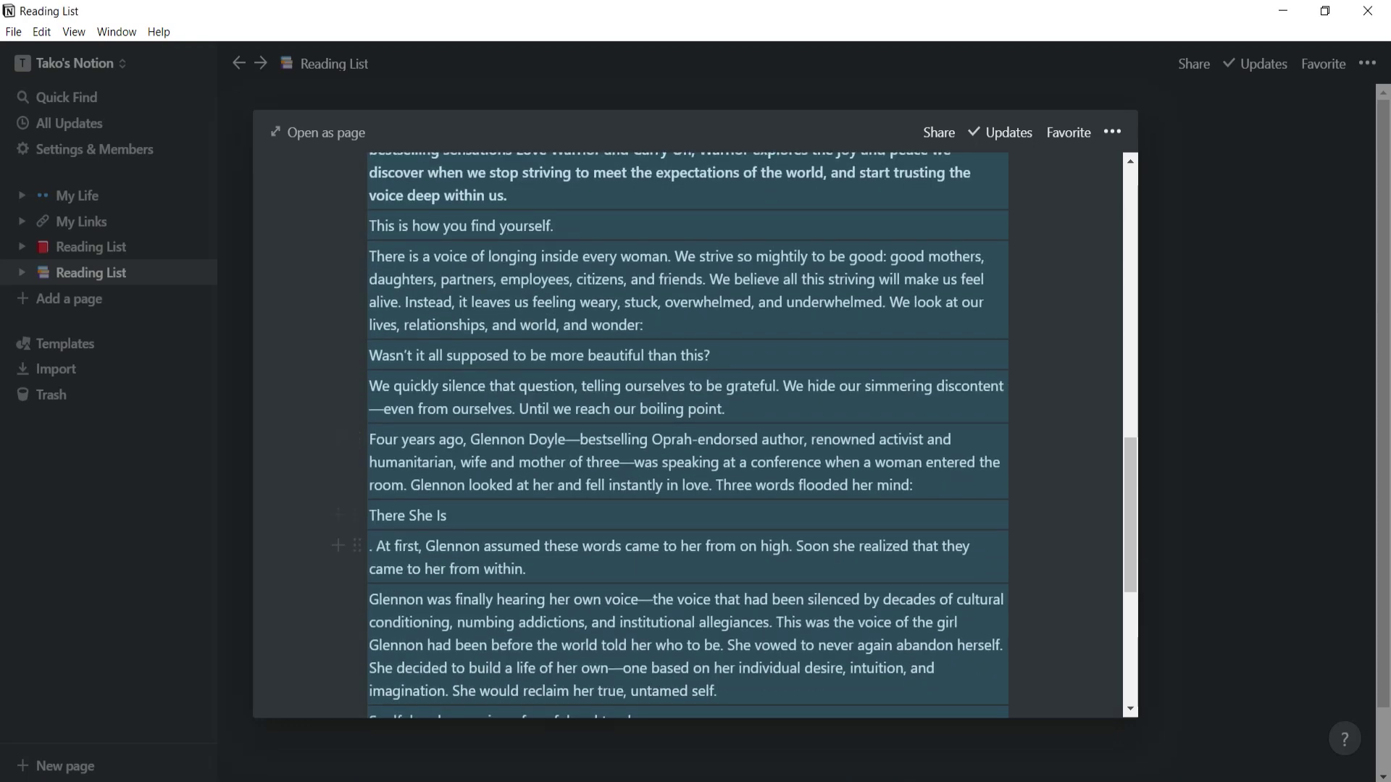
key(Escape)
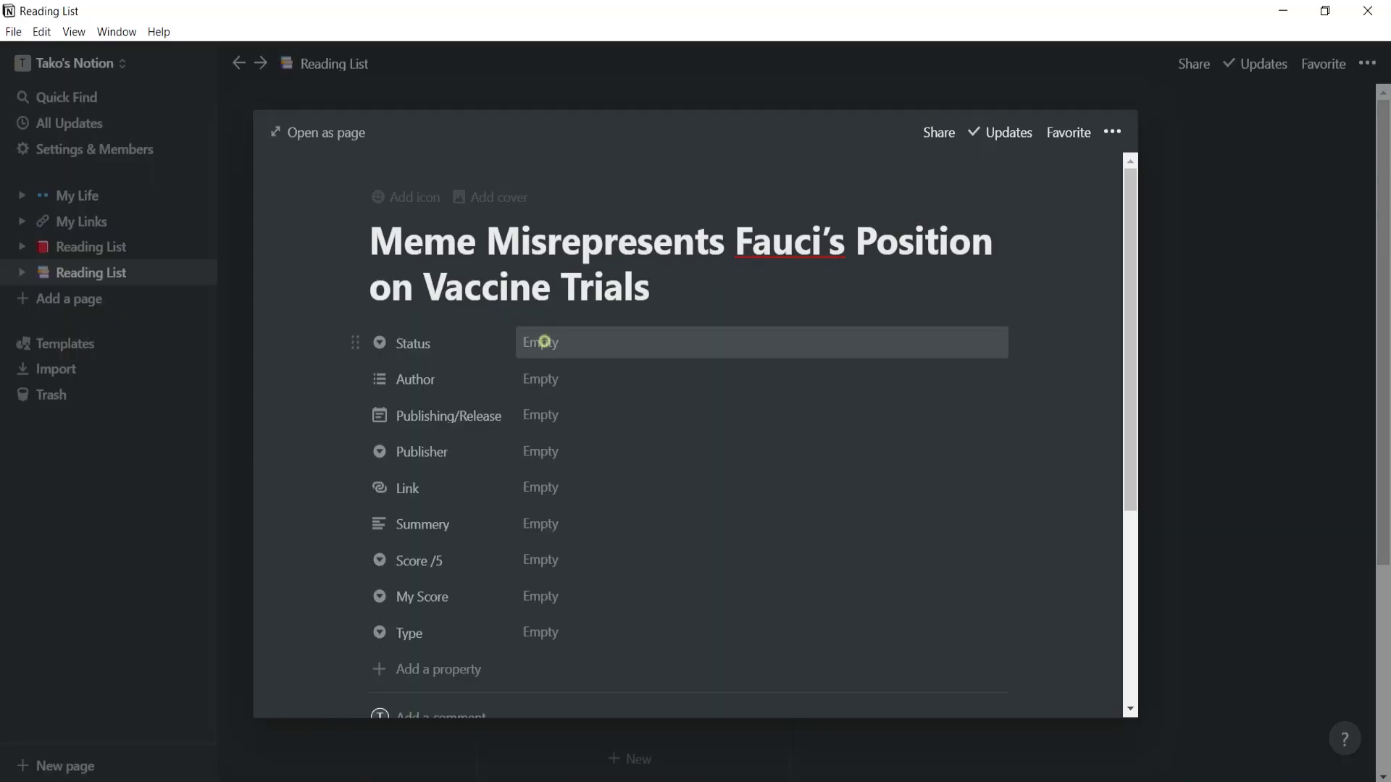
Set the Fauci meme article entry's Status to Reading and fill in its author.
click(536, 343)
click(572, 454)
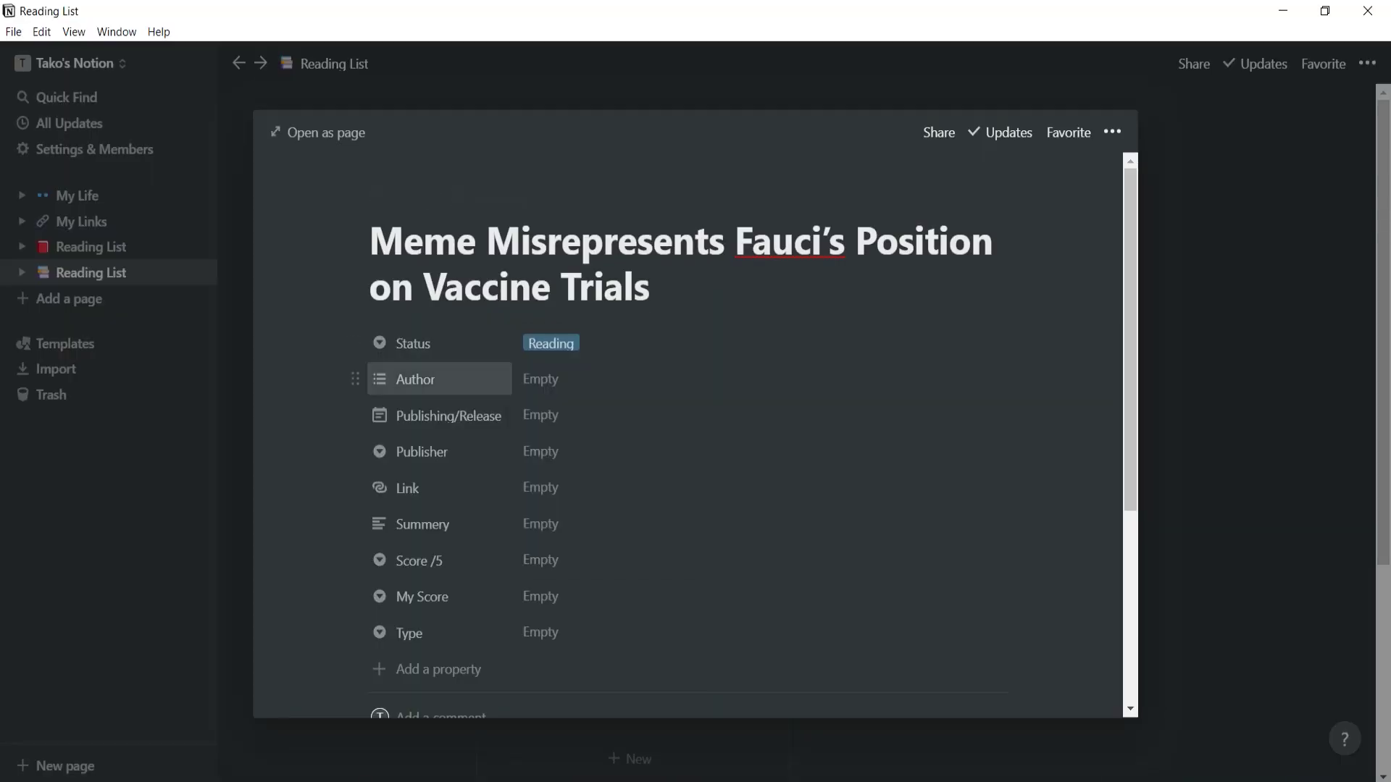
click(568, 378)
click(599, 466)
click(701, 319)
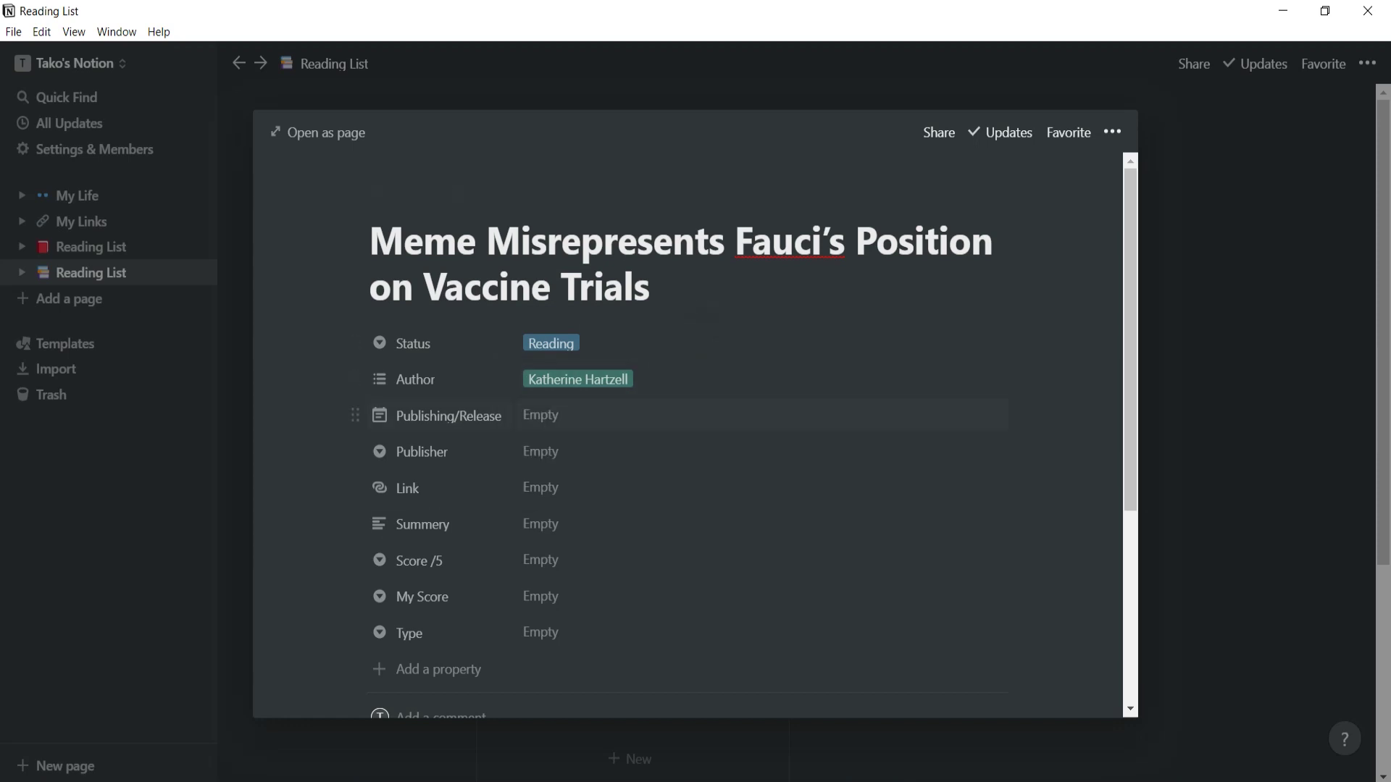
Set the article entry's Type to Article, paste the copied article text into its body and close the entry.
scroll(724, 435, down, 1)
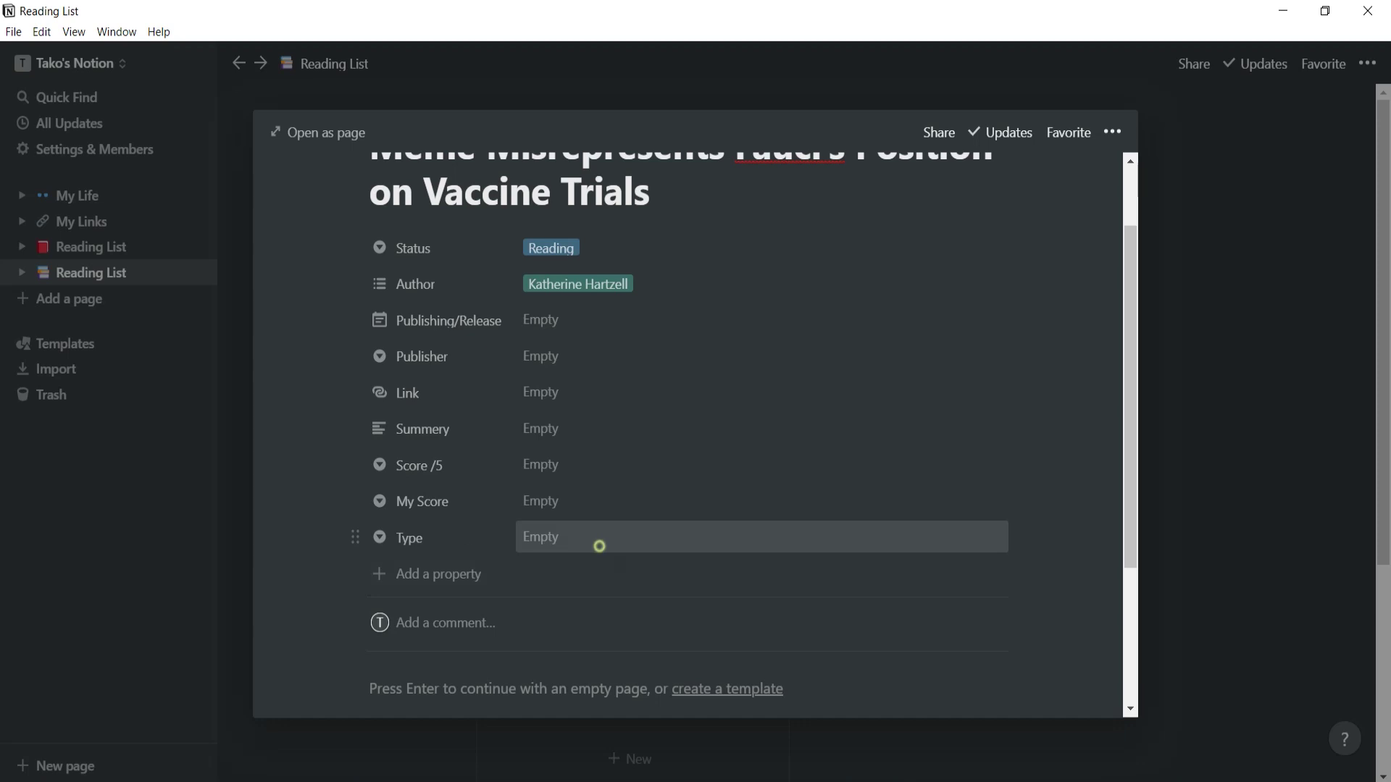
click(599, 545)
click(579, 595)
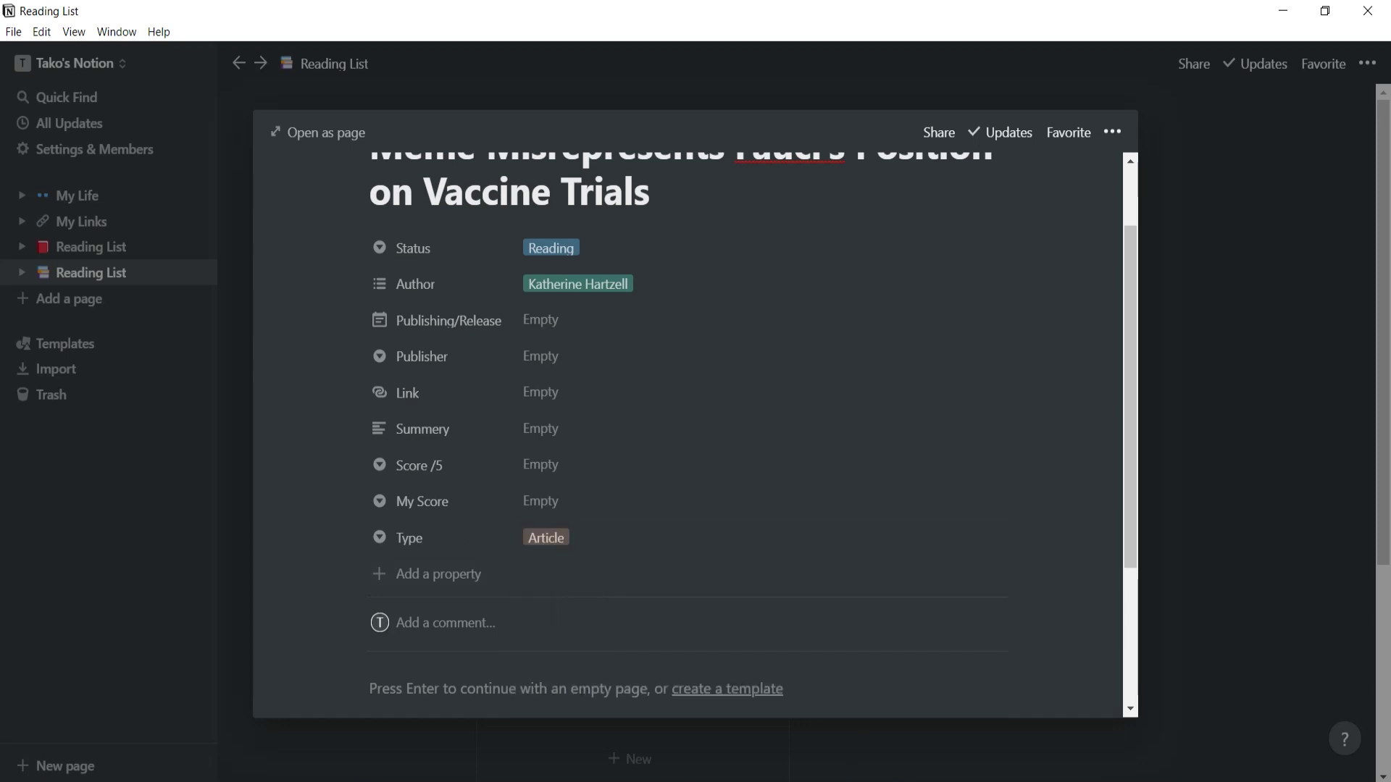
key(alt+Tab)
key(ctrl+v)
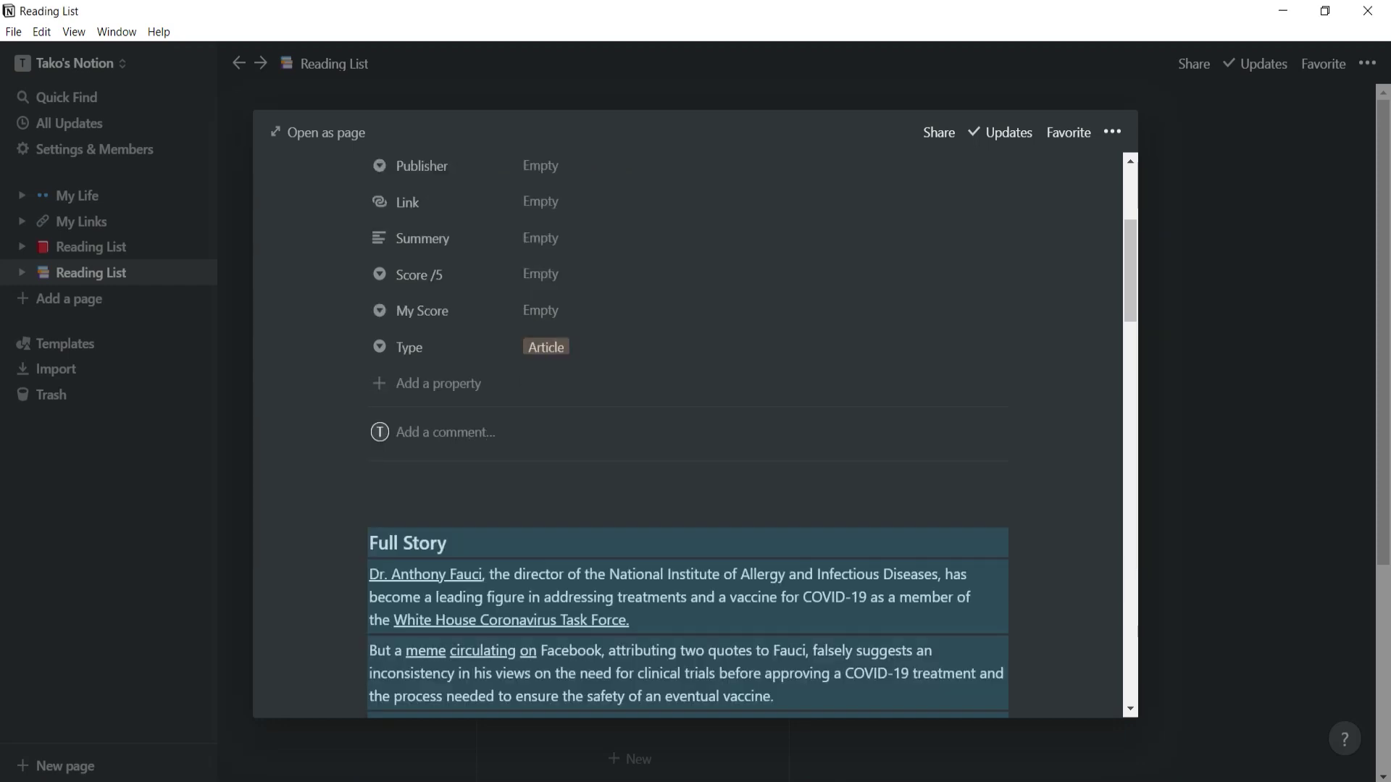
click(1224, 481)
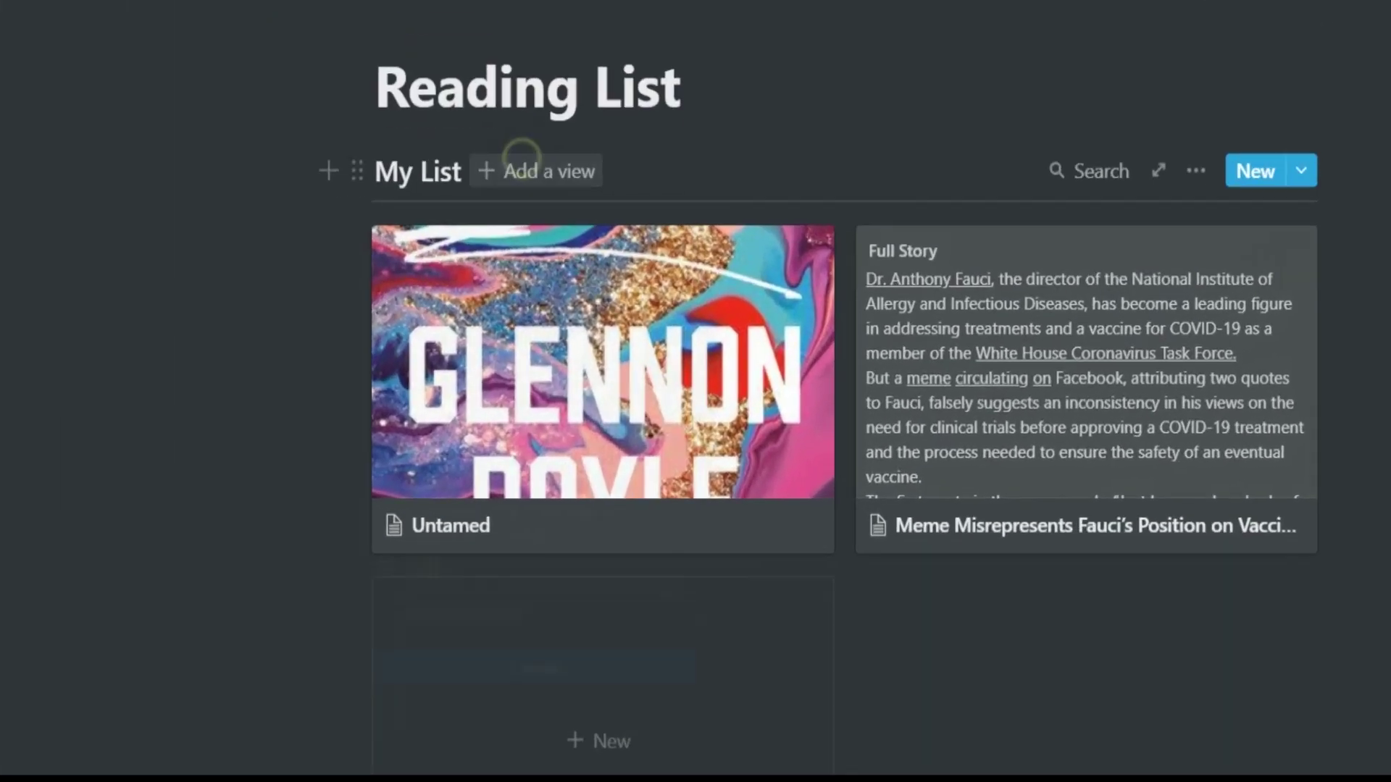
Add a gallery view named Books to the My List database.
click(587, 372)
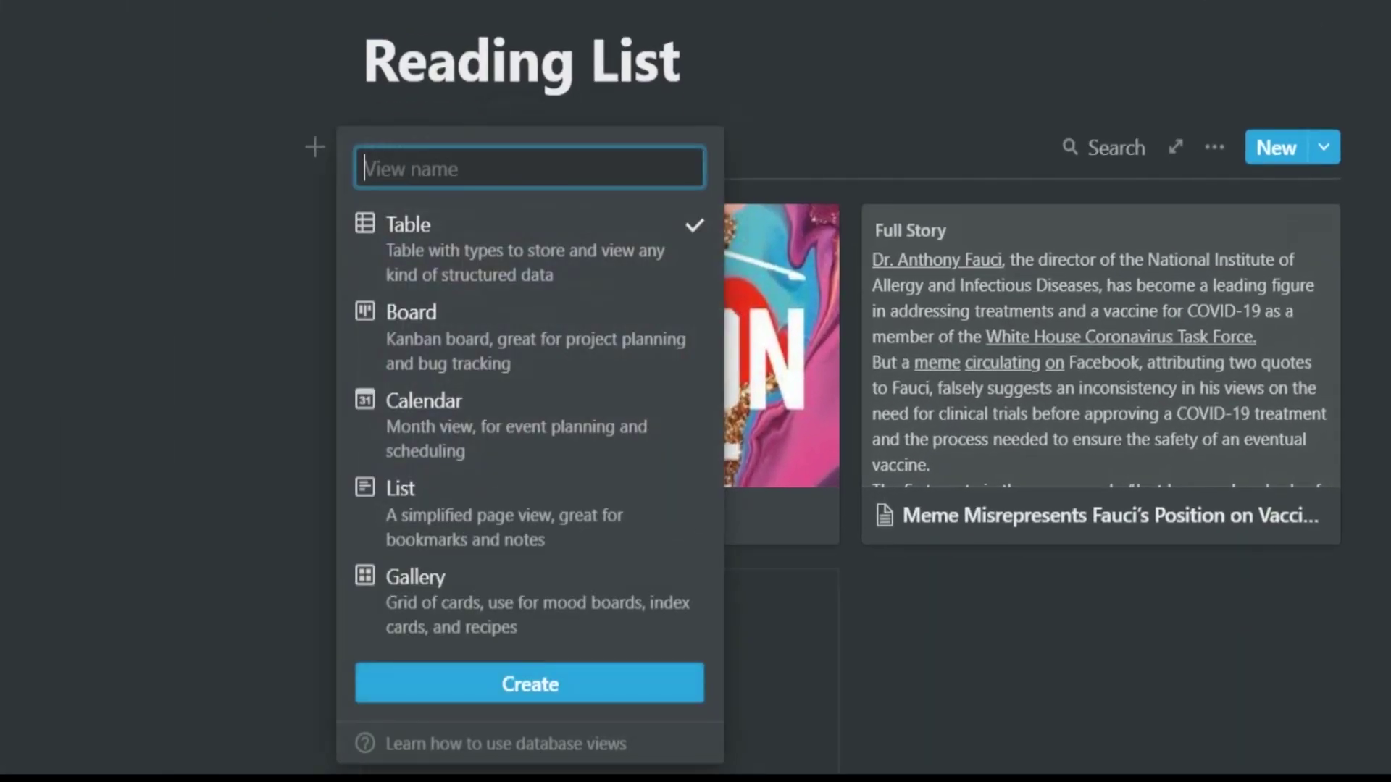
text(Books)
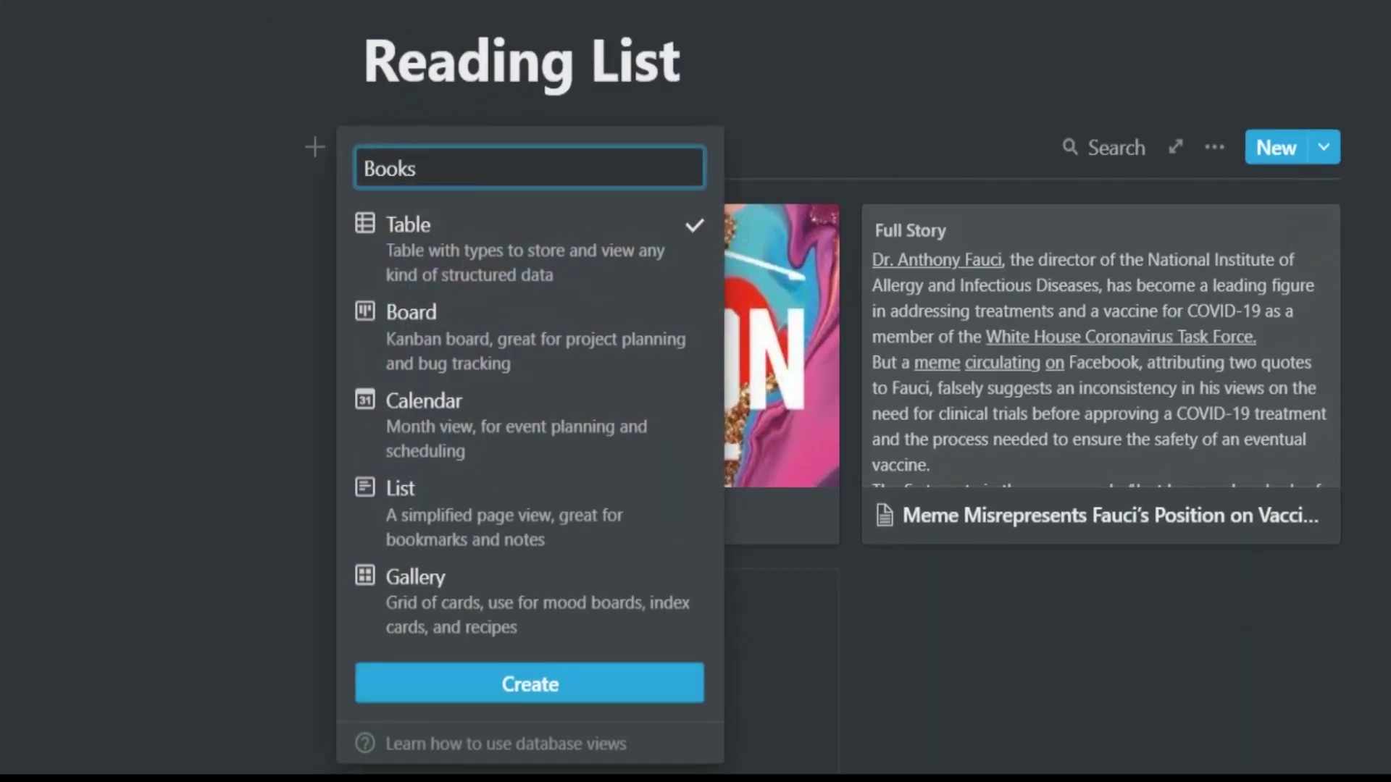
click(580, 683)
Rename My List's original Gallery view as Articles.
click(533, 147)
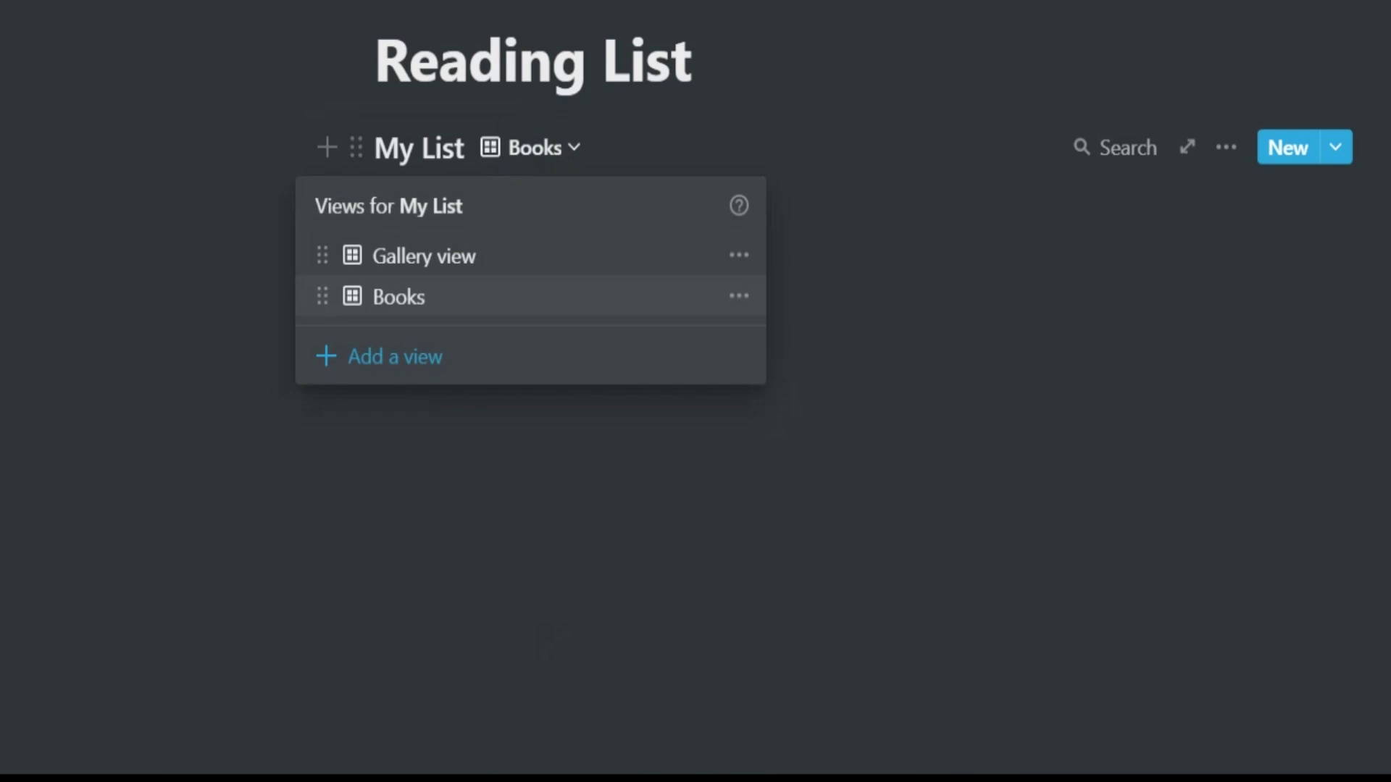
click(739, 255)
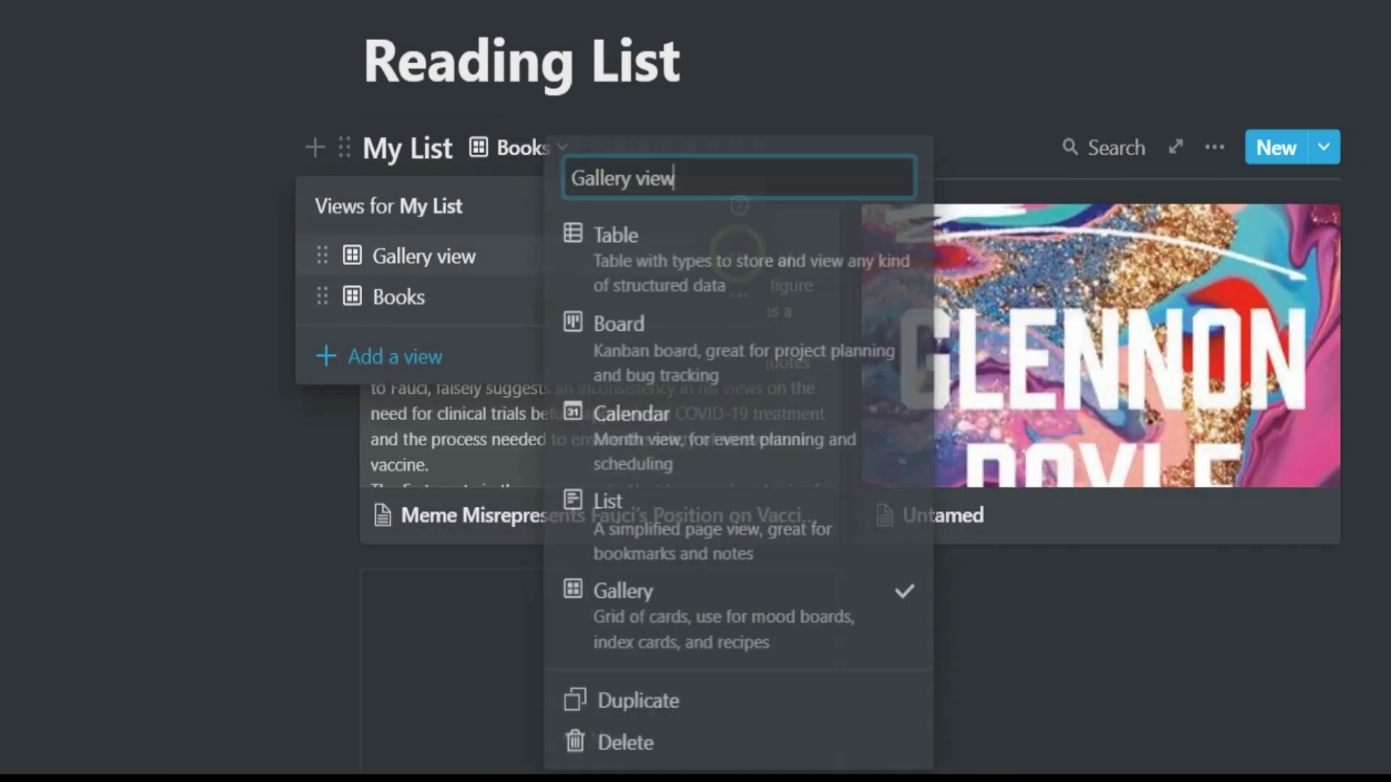
key(ctrl+a)
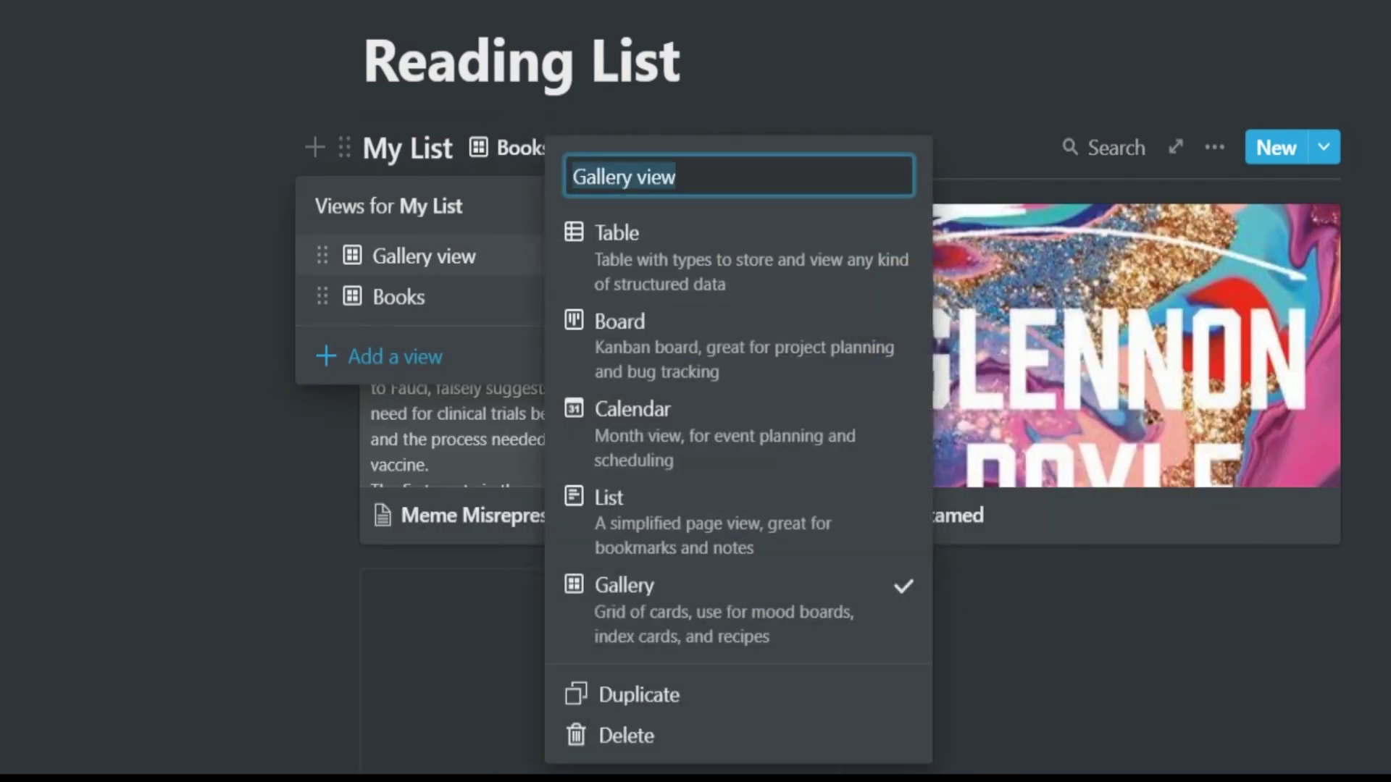
text(Articles)
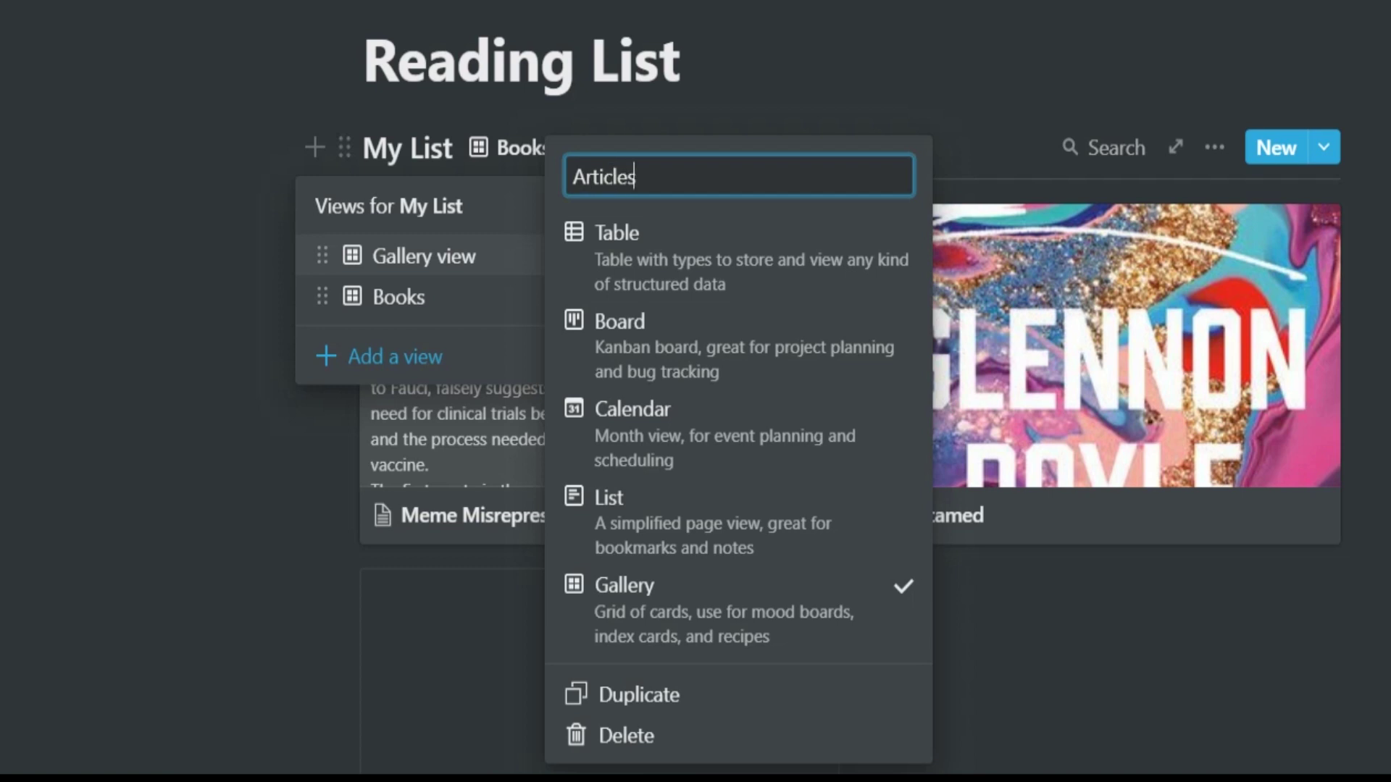
key(Return)
Add two more gallery views to My List, named Podcasts and Film & TV.
click(434, 355)
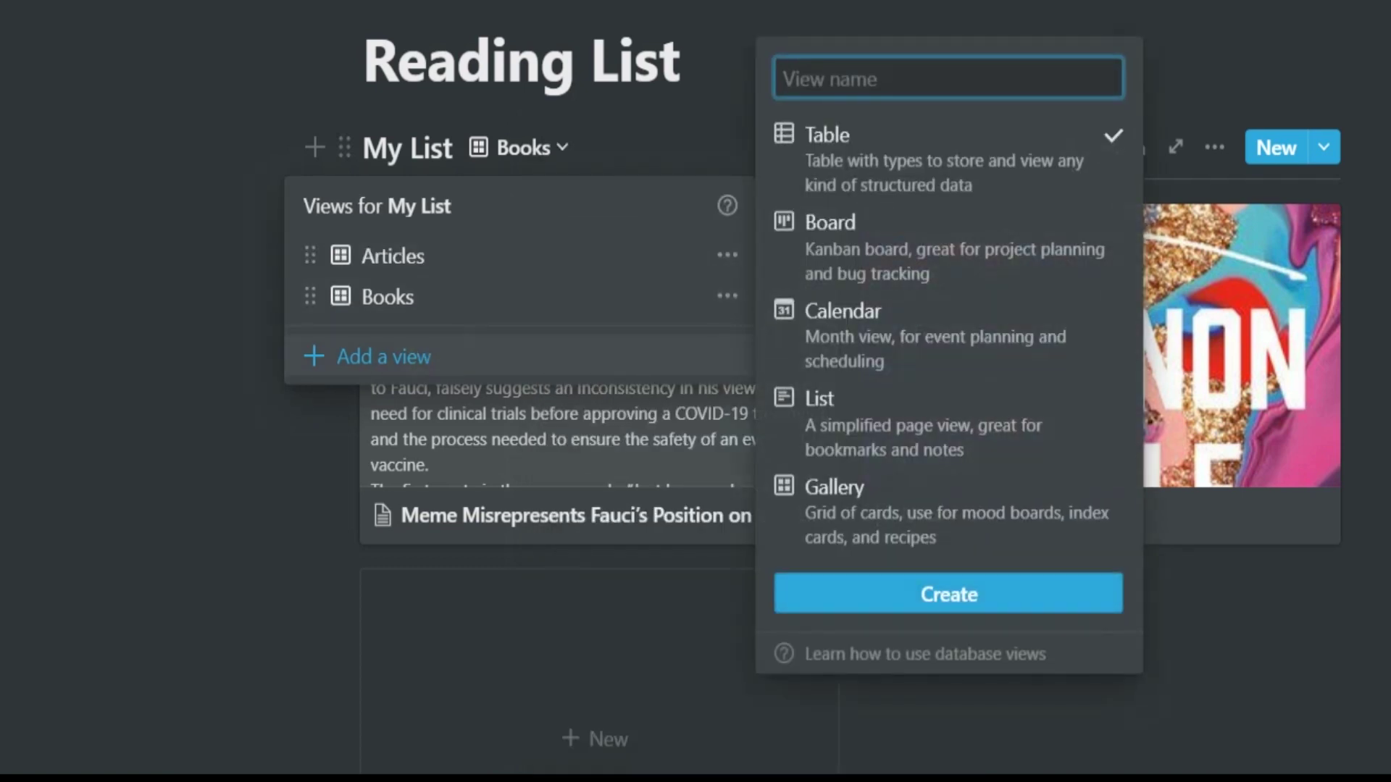
text(Podcasts)
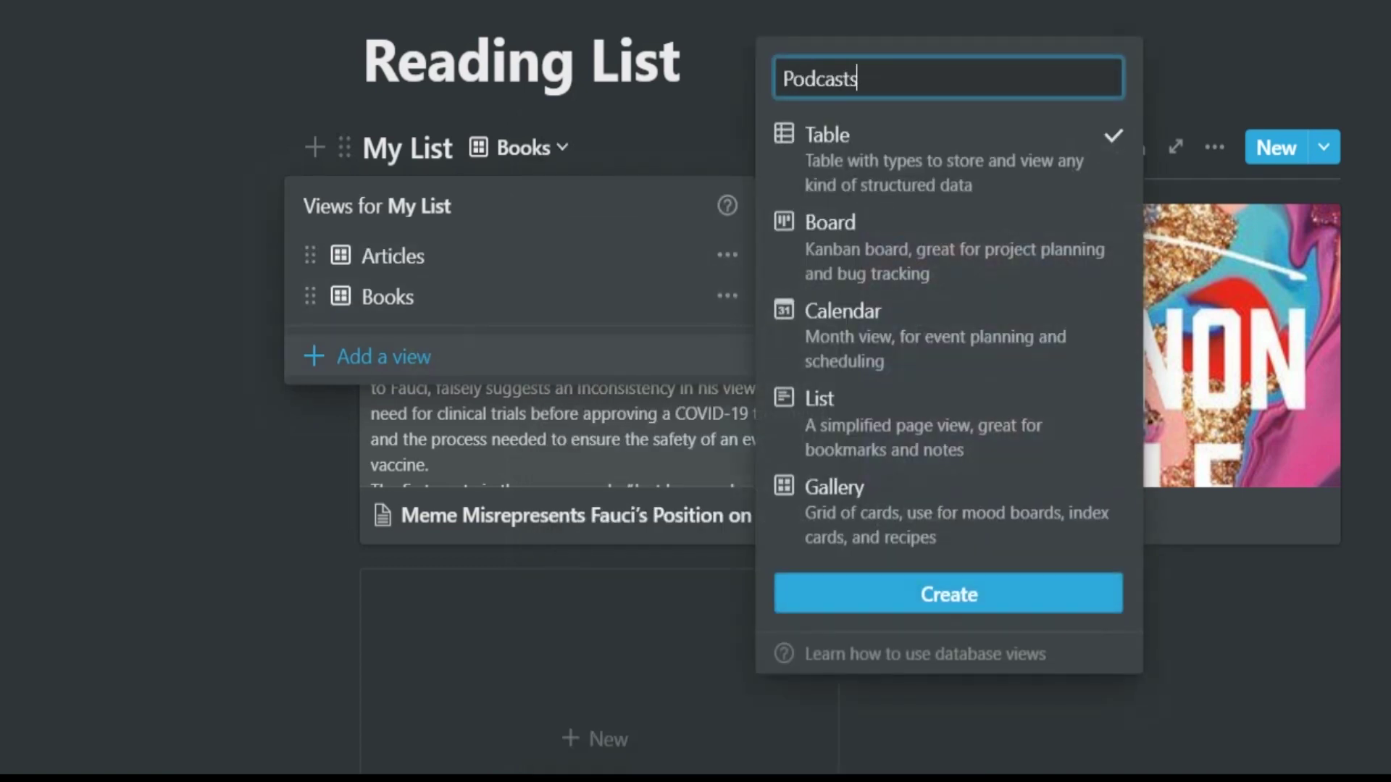
key(Return)
text(Film )
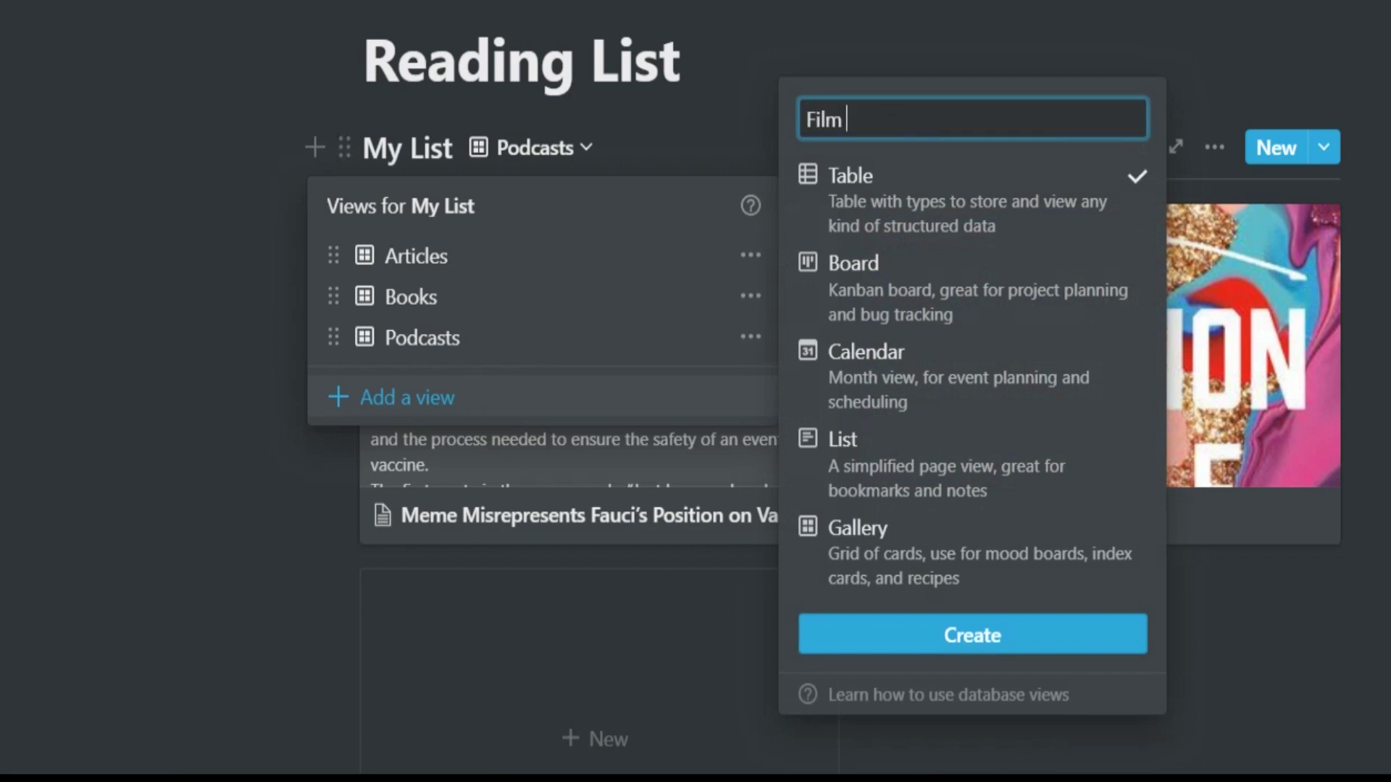
text(& TV)
click(857, 528)
click(972, 635)
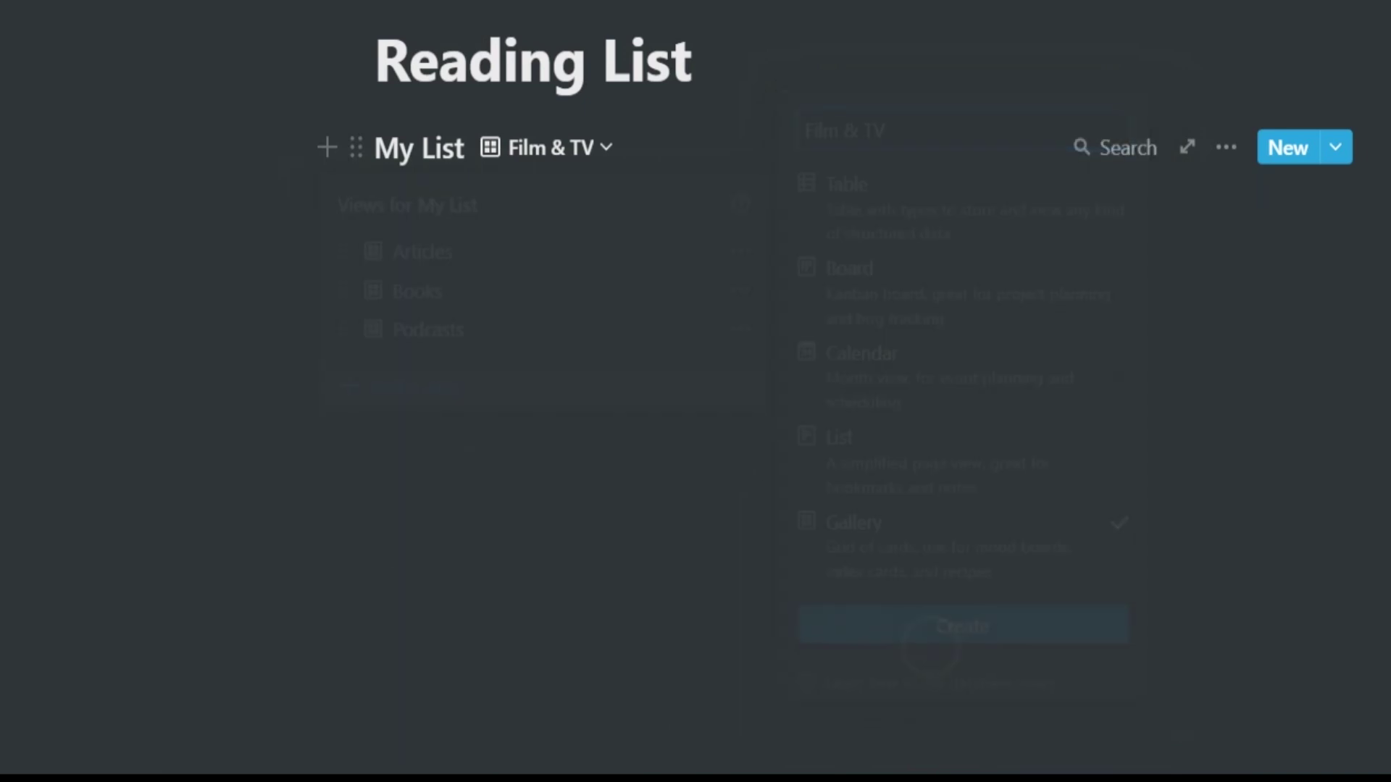
Add a table view named All to the My List database.
click(435, 438)
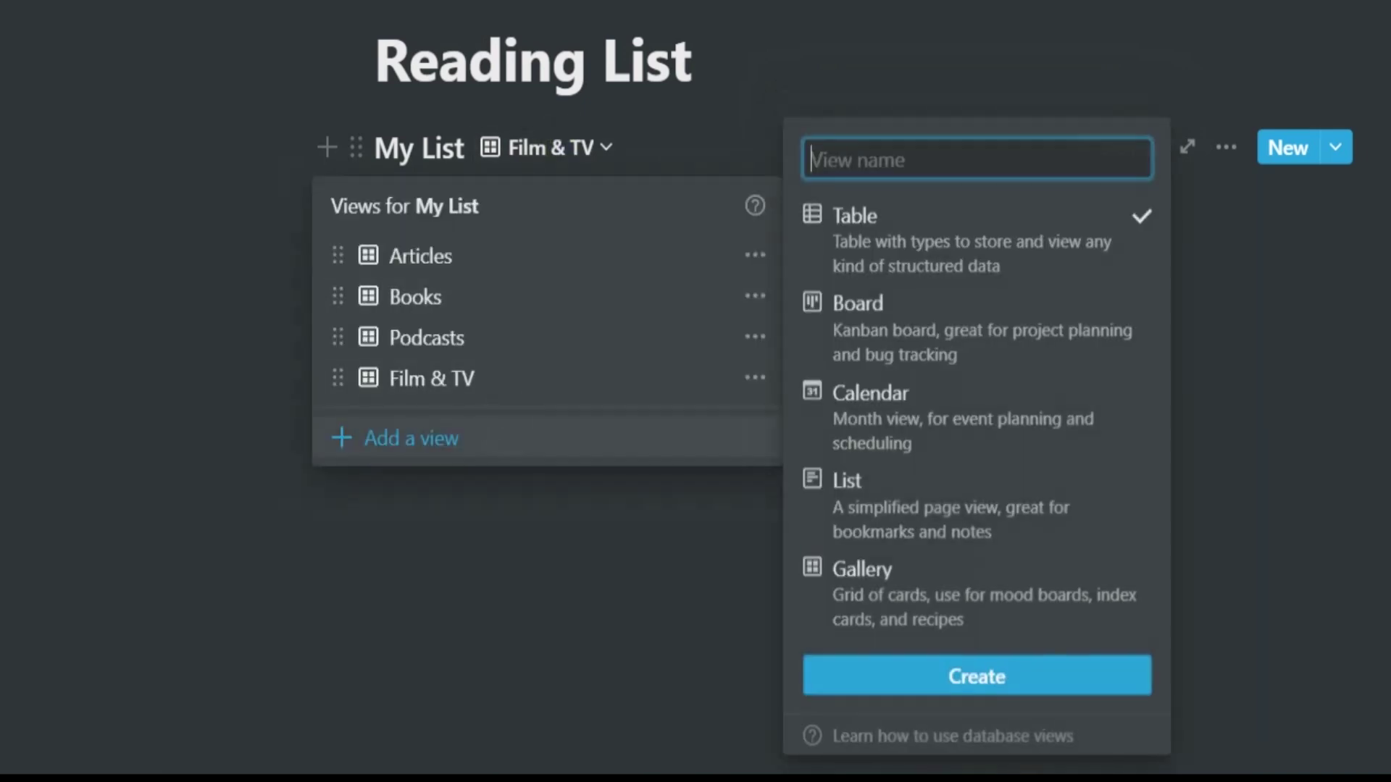
text(All)
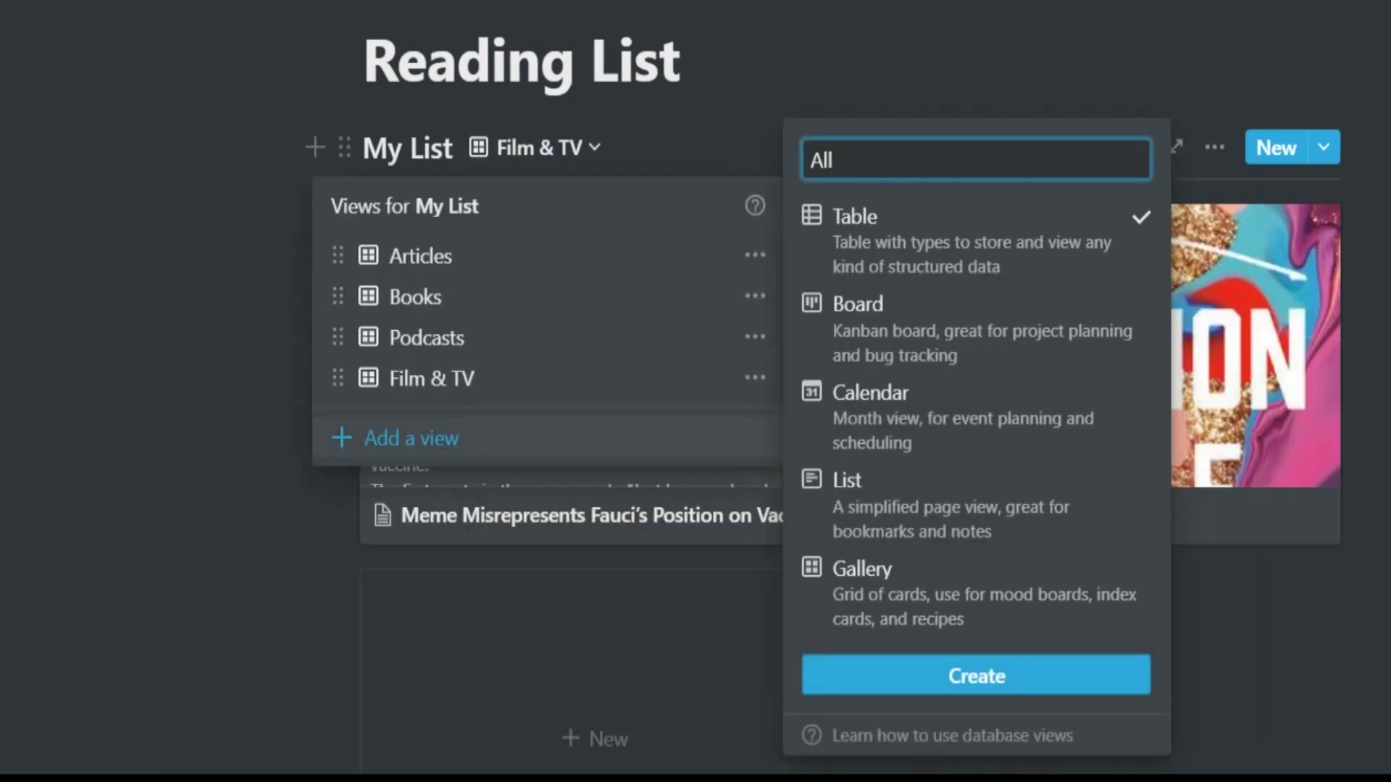
key(Return)
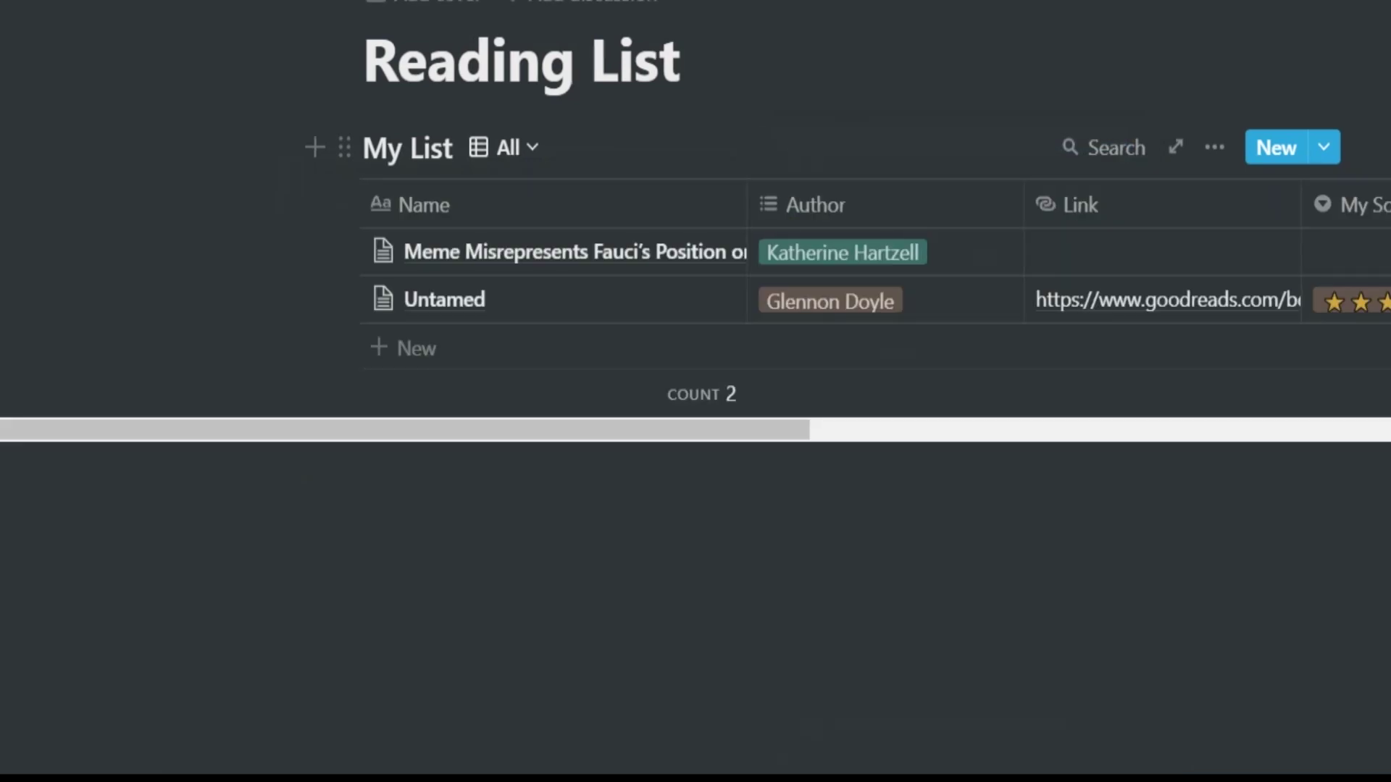
Filter the Articles view of My List to entries whose Type is Article.
click(508, 147)
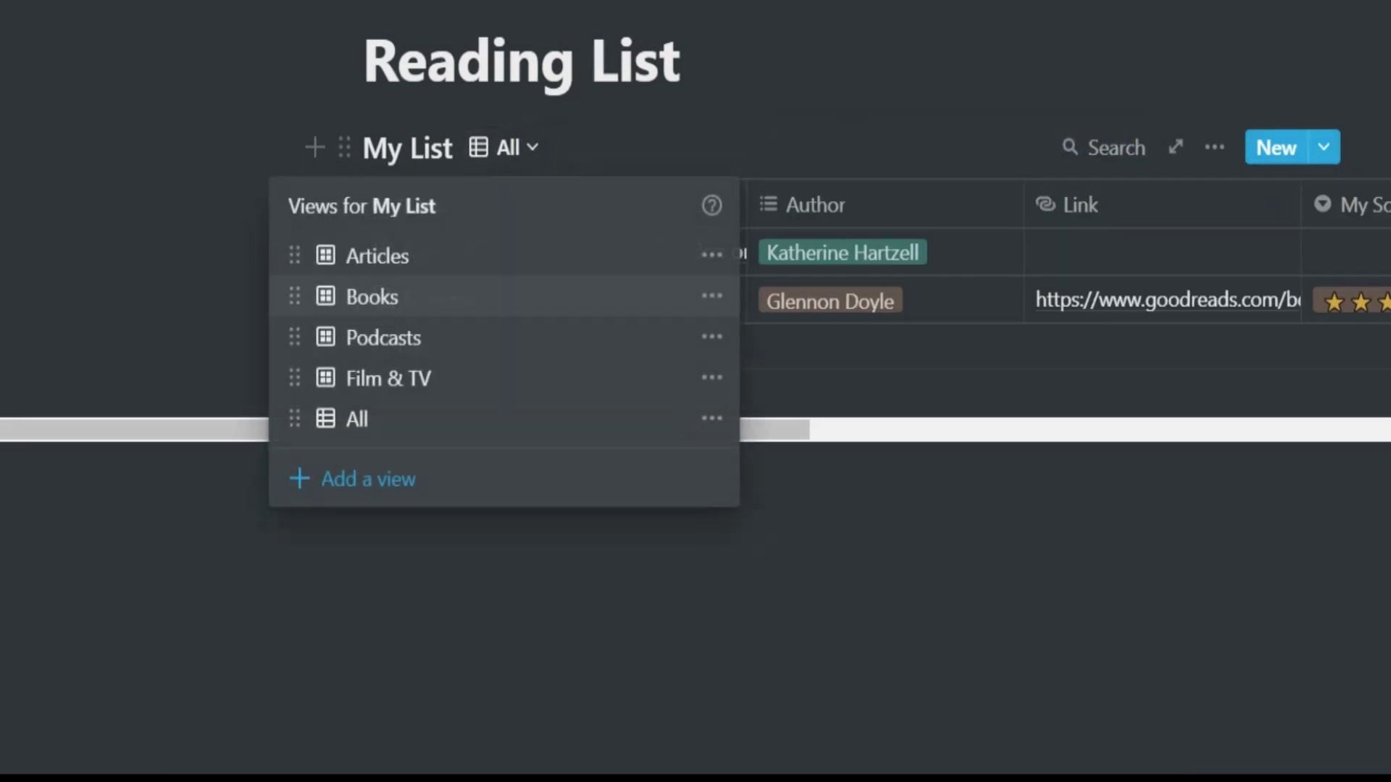
click(377, 256)
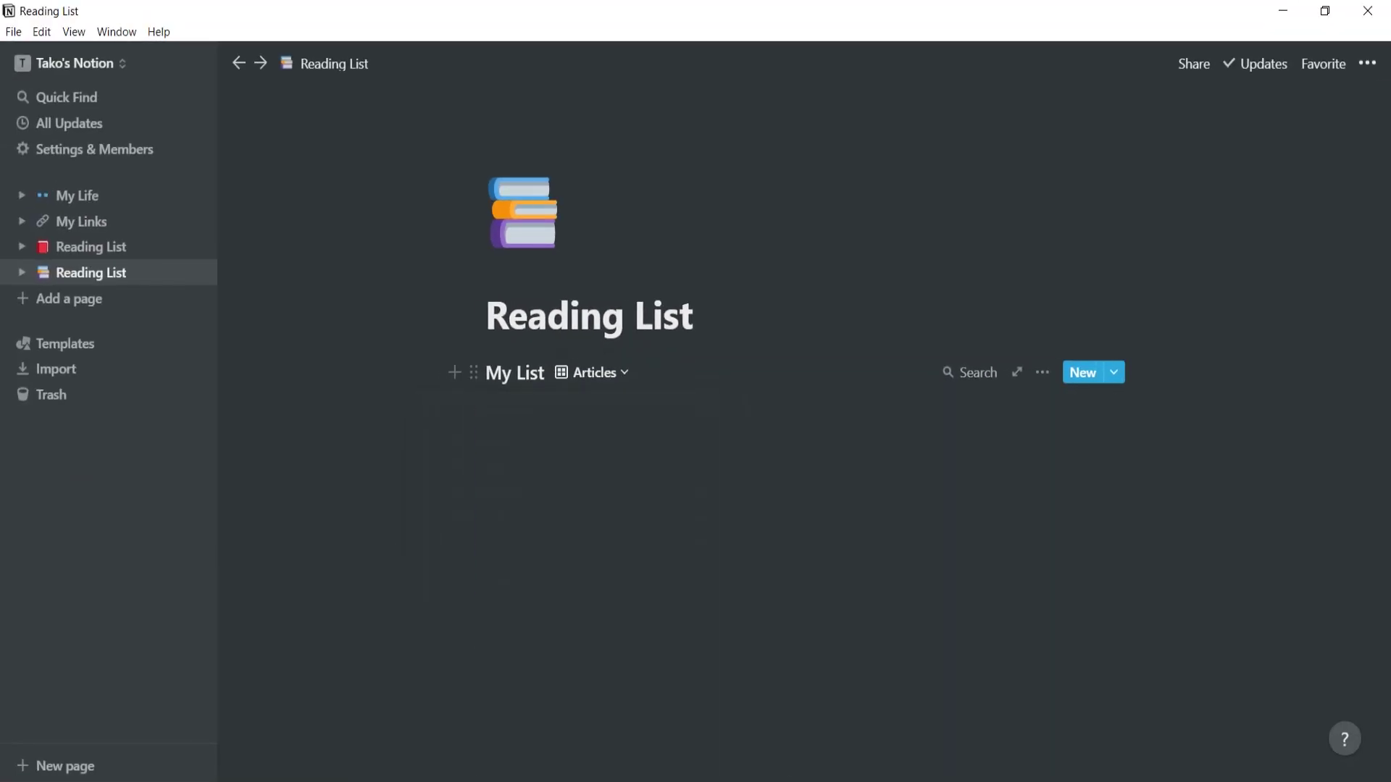
click(1034, 372)
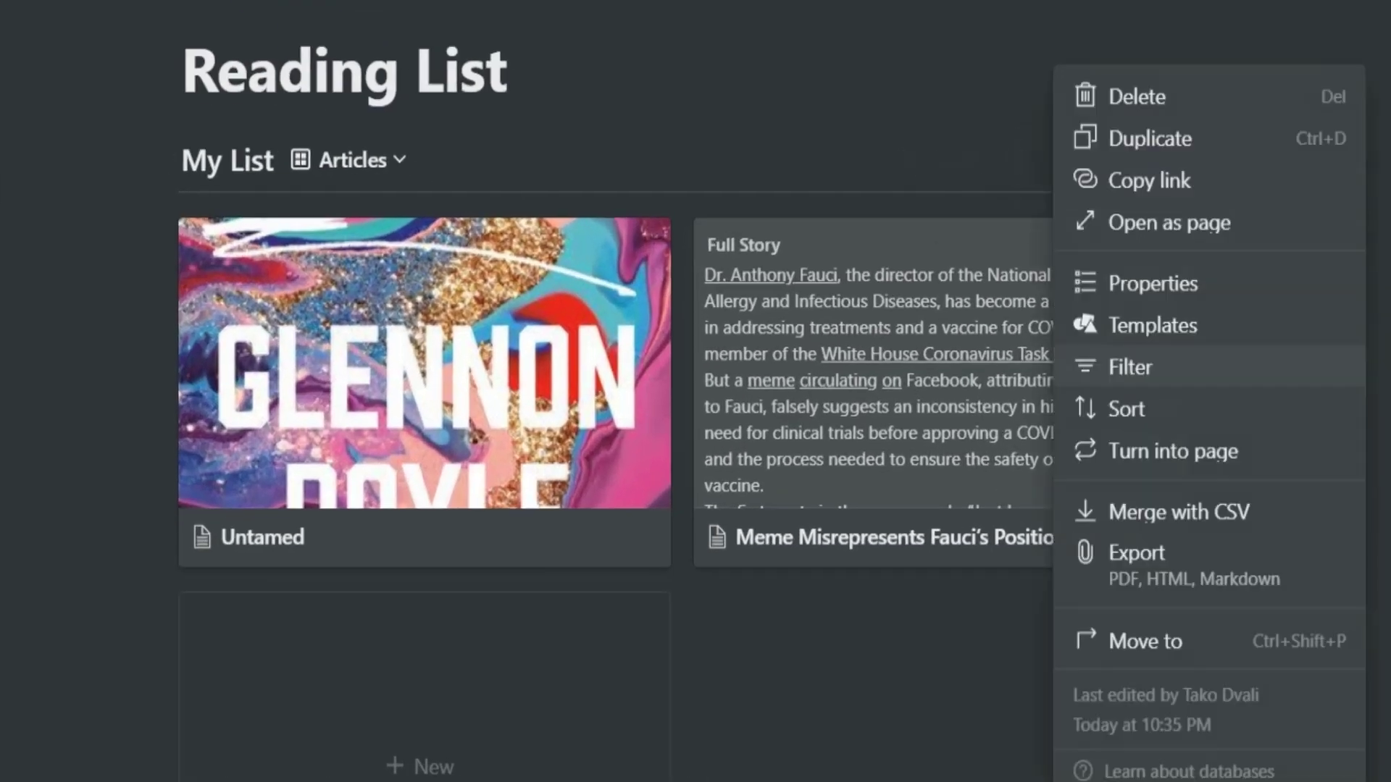
click(1085, 502)
click(612, 440)
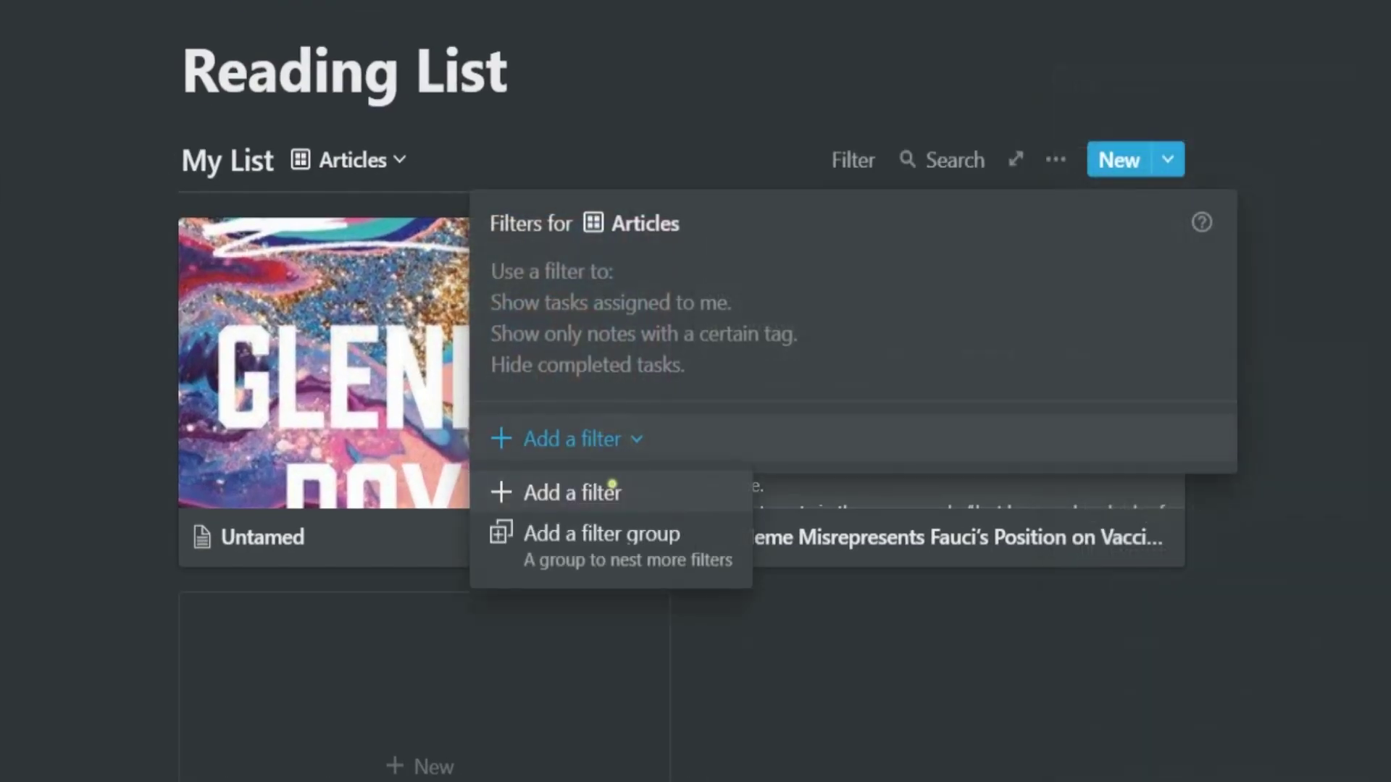
click(612, 484)
click(623, 478)
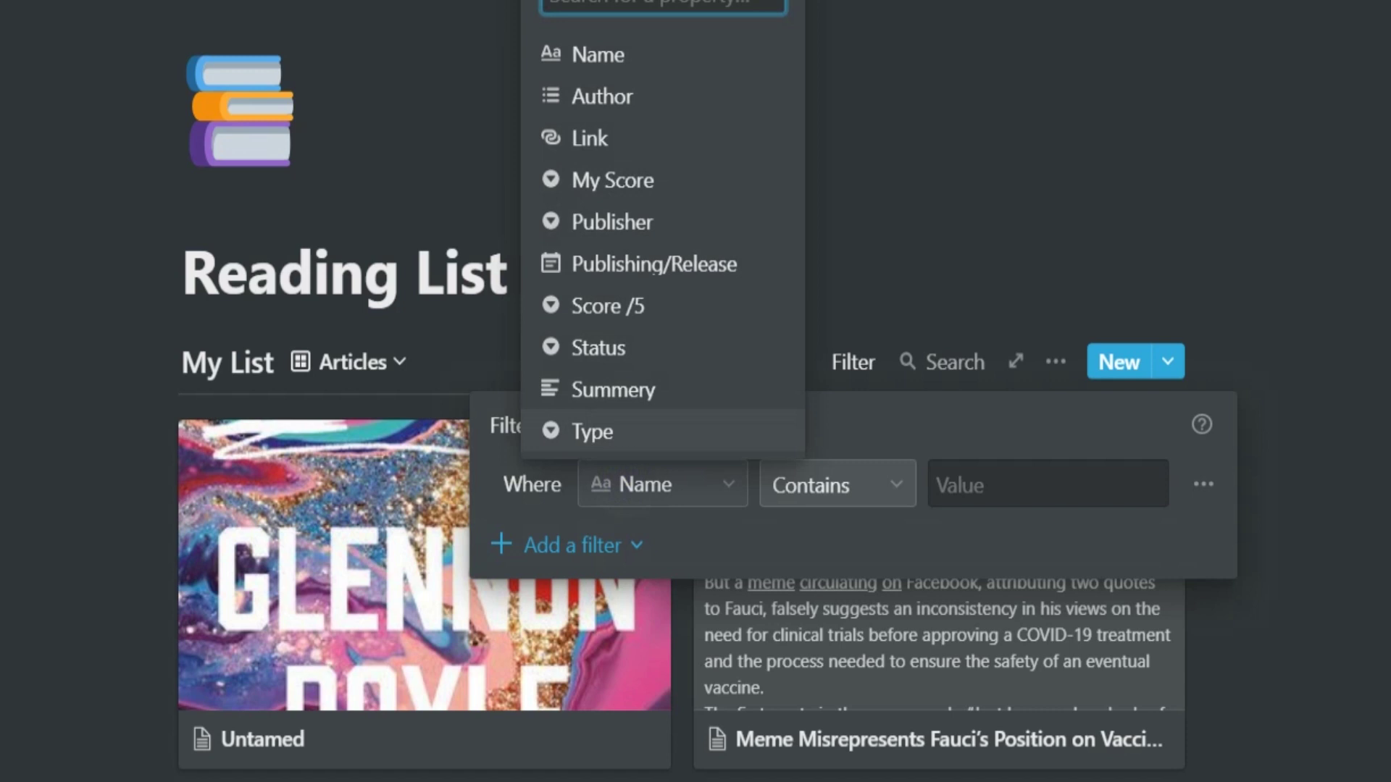
click(591, 431)
click(1049, 484)
click(982, 652)
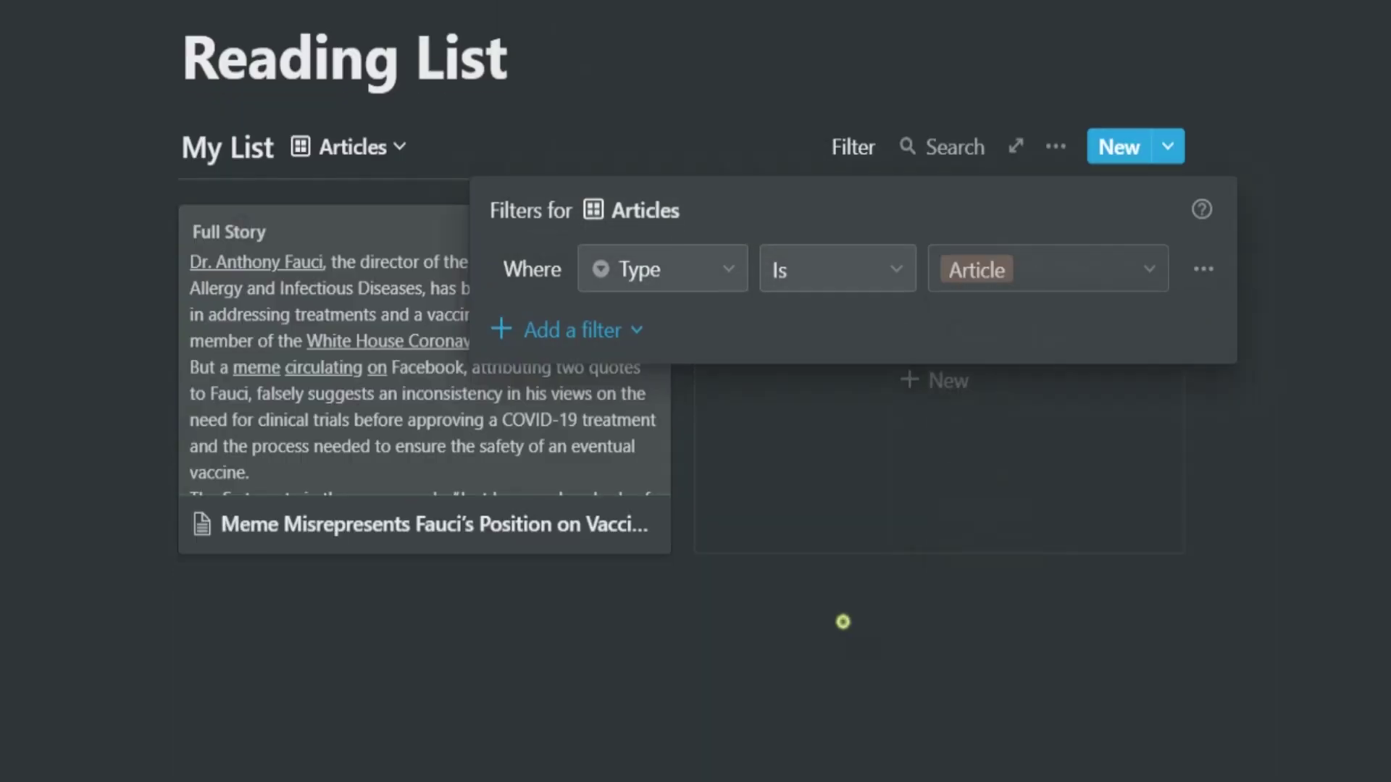
click(841, 621)
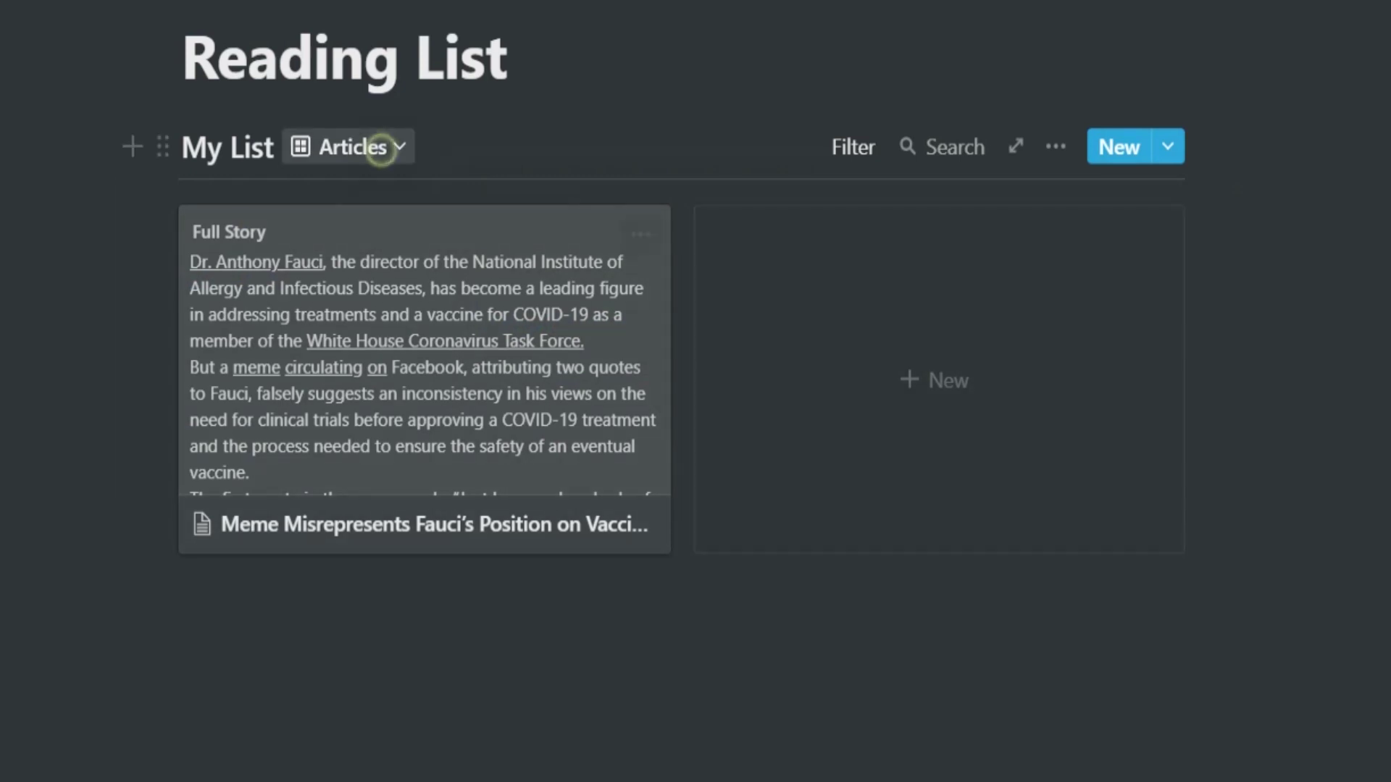
Filter the Books view of My List to entries whose Type is Book.
click(382, 145)
click(276, 298)
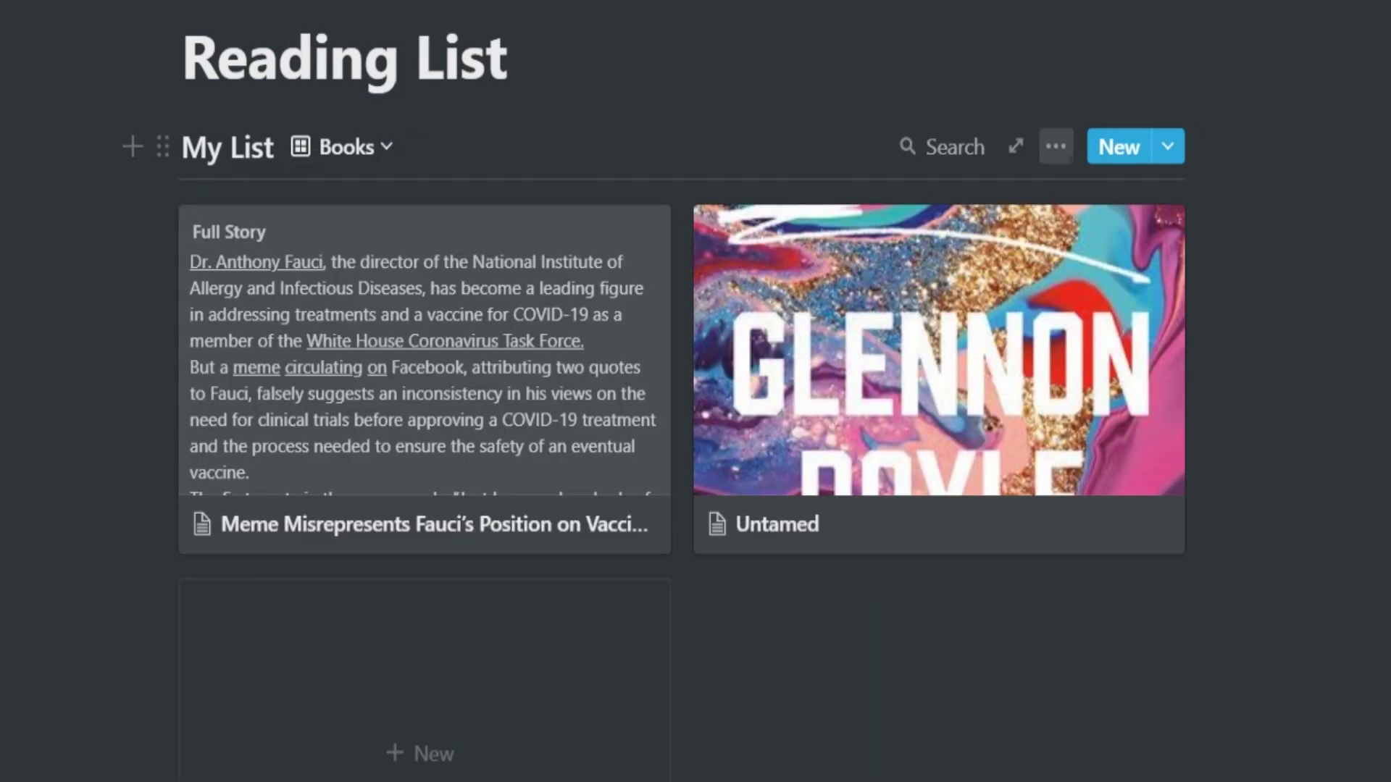
click(1068, 146)
click(1120, 398)
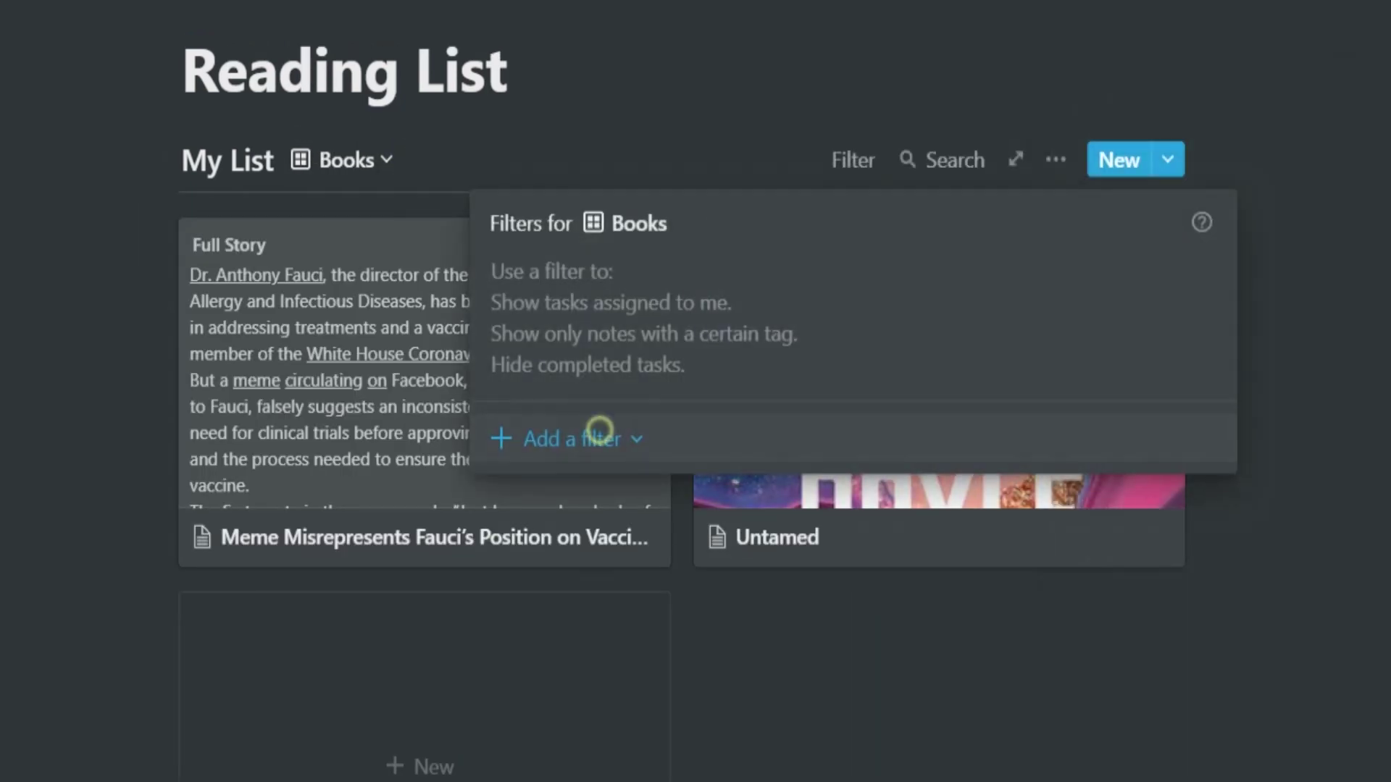
click(599, 437)
click(574, 487)
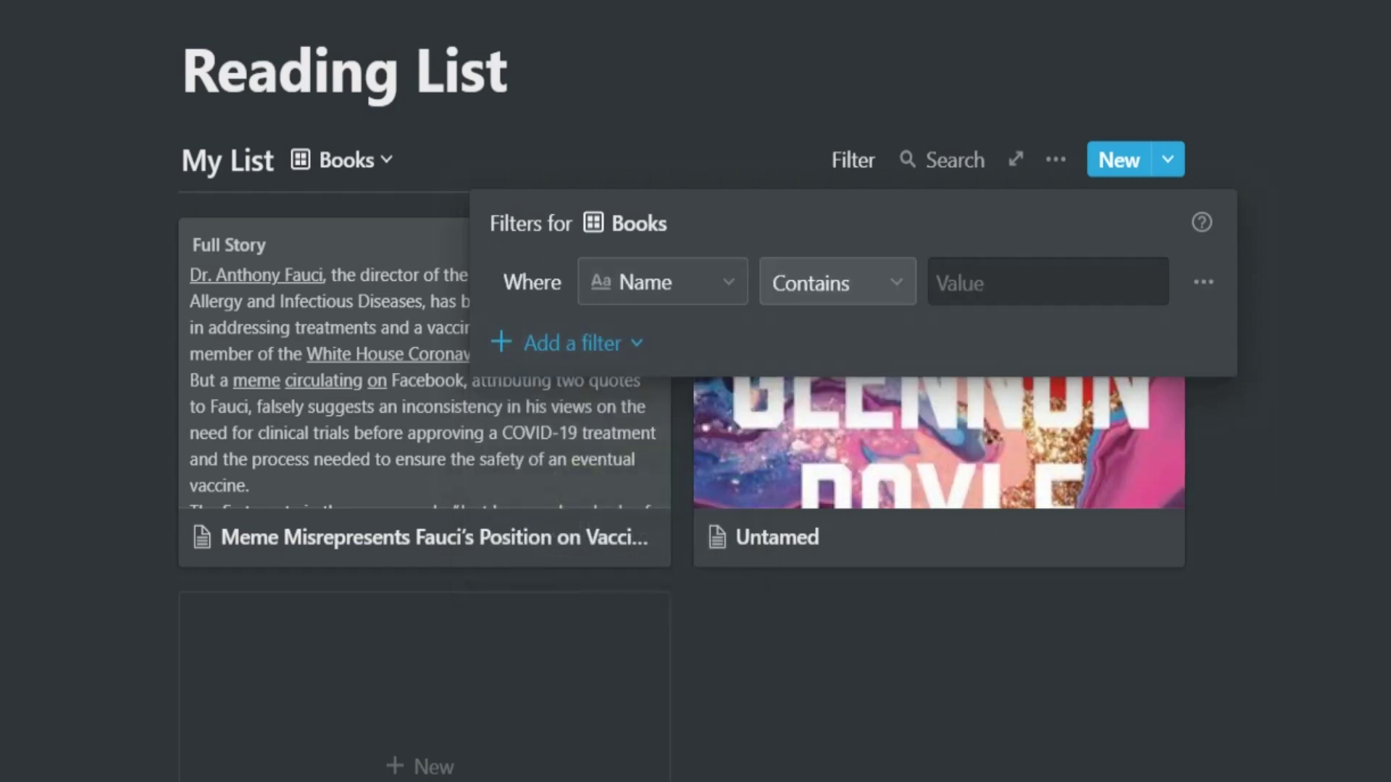
click(677, 283)
click(598, 227)
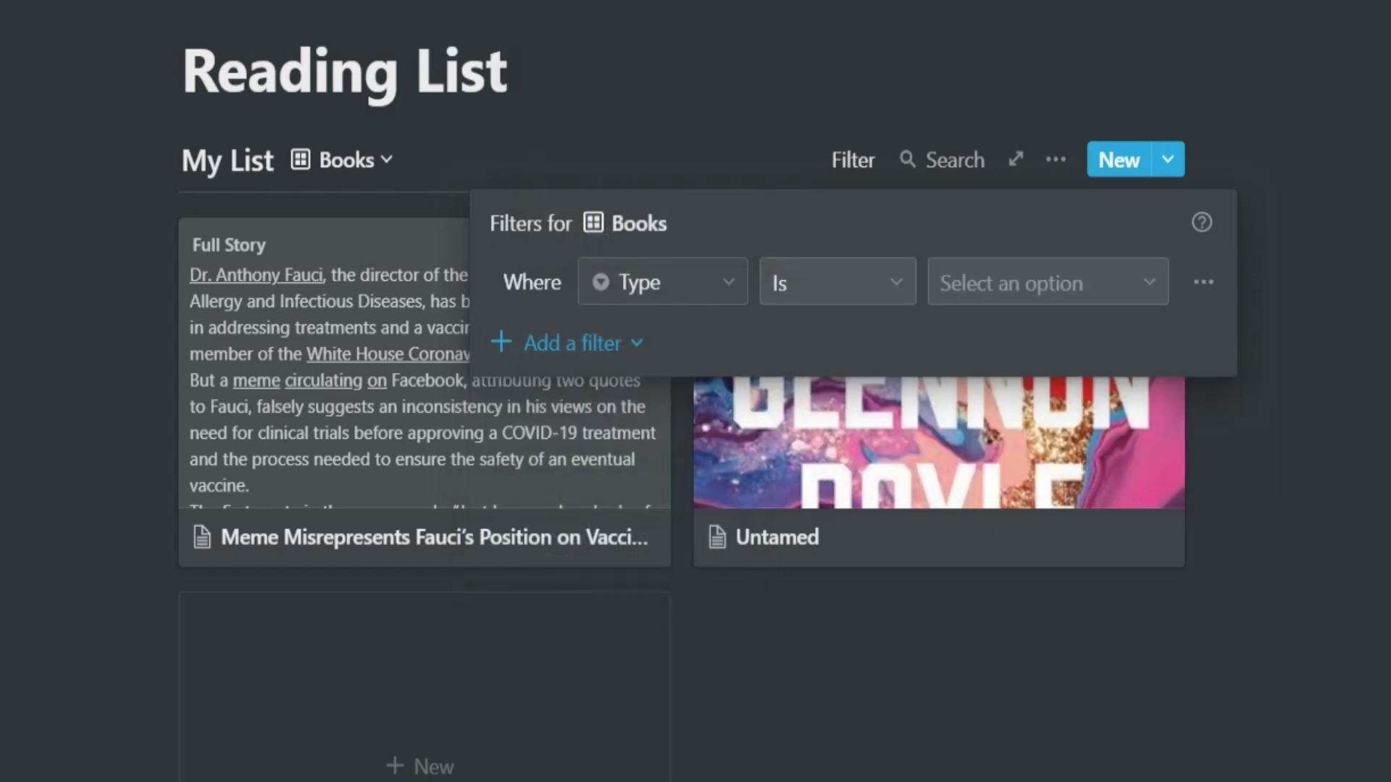
click(949, 283)
click(978, 493)
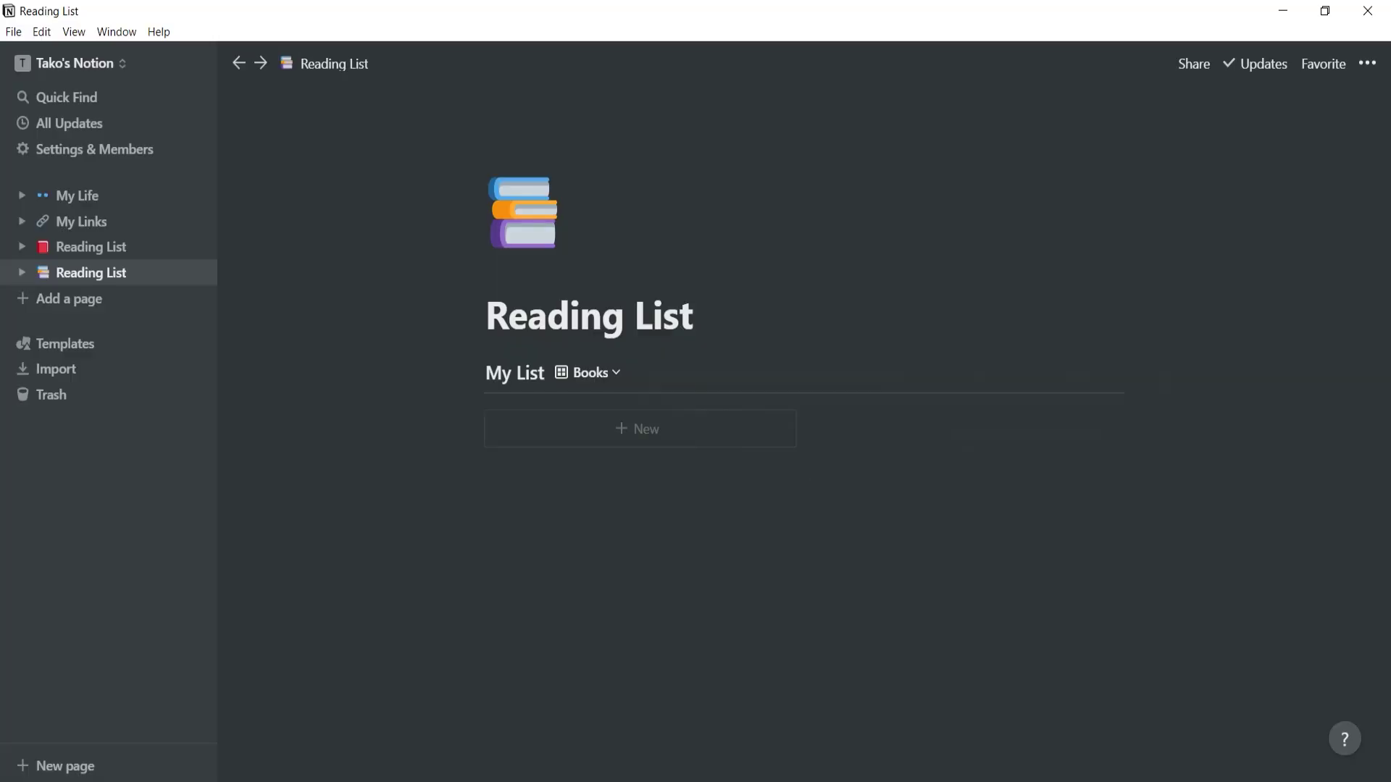
From the All view of My List, change the Untamed entry's Type to Book.
click(591, 372)
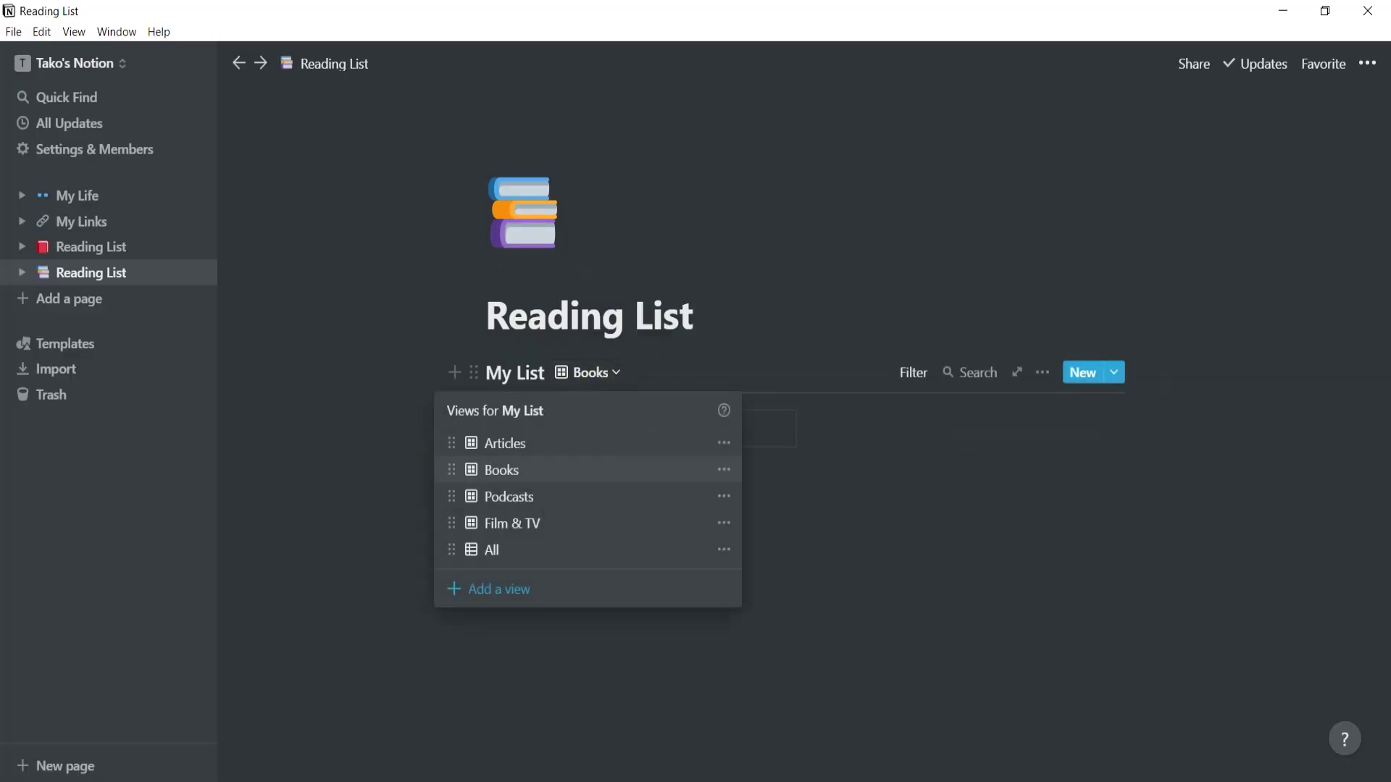
click(492, 549)
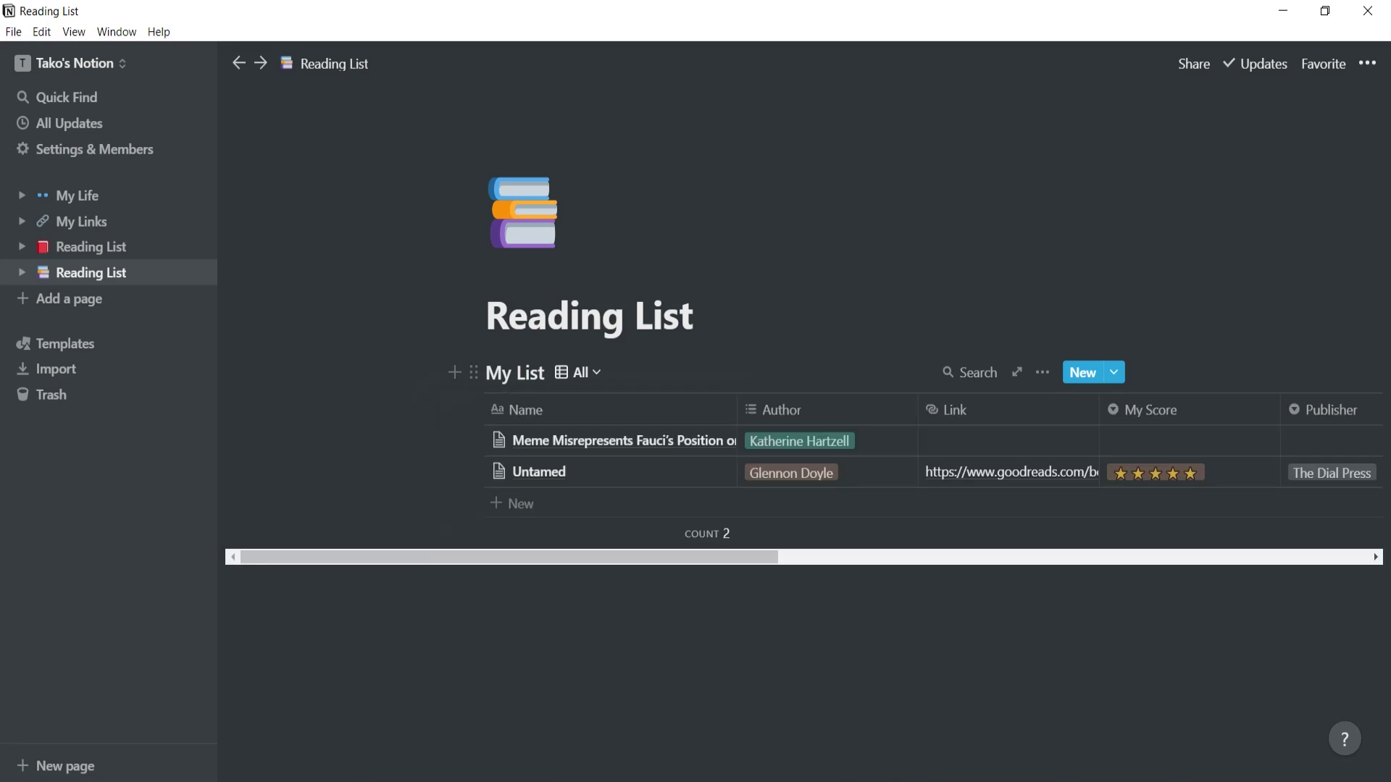
click(689, 471)
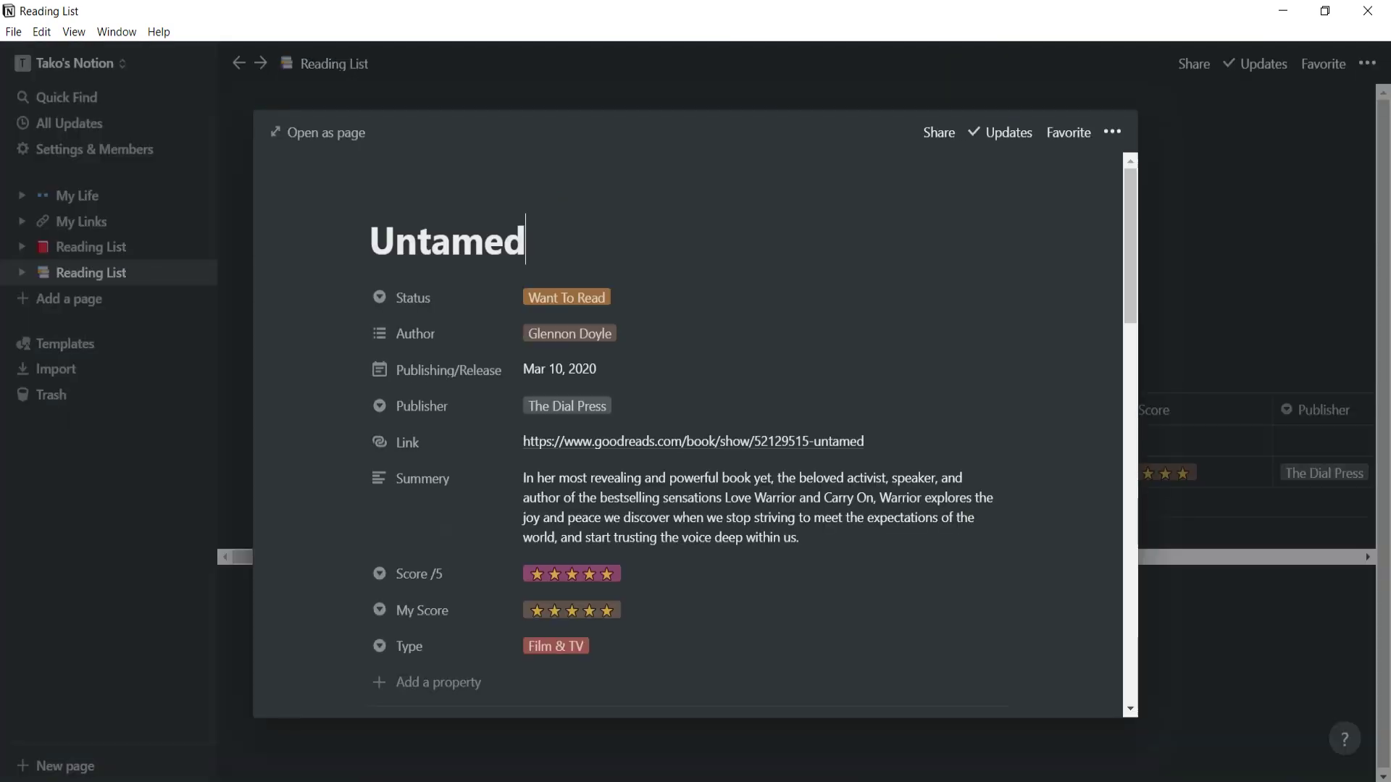
click(555, 647)
click(562, 558)
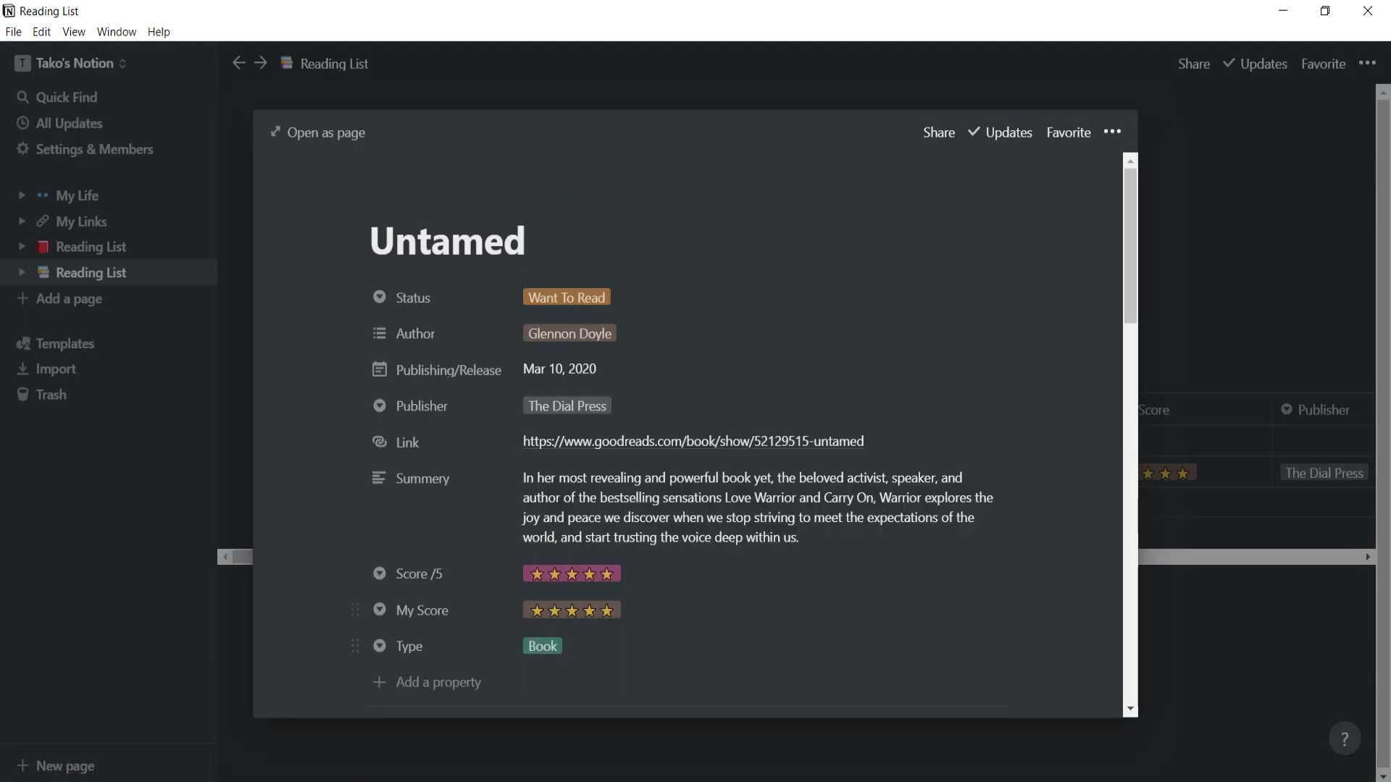
click(1229, 664)
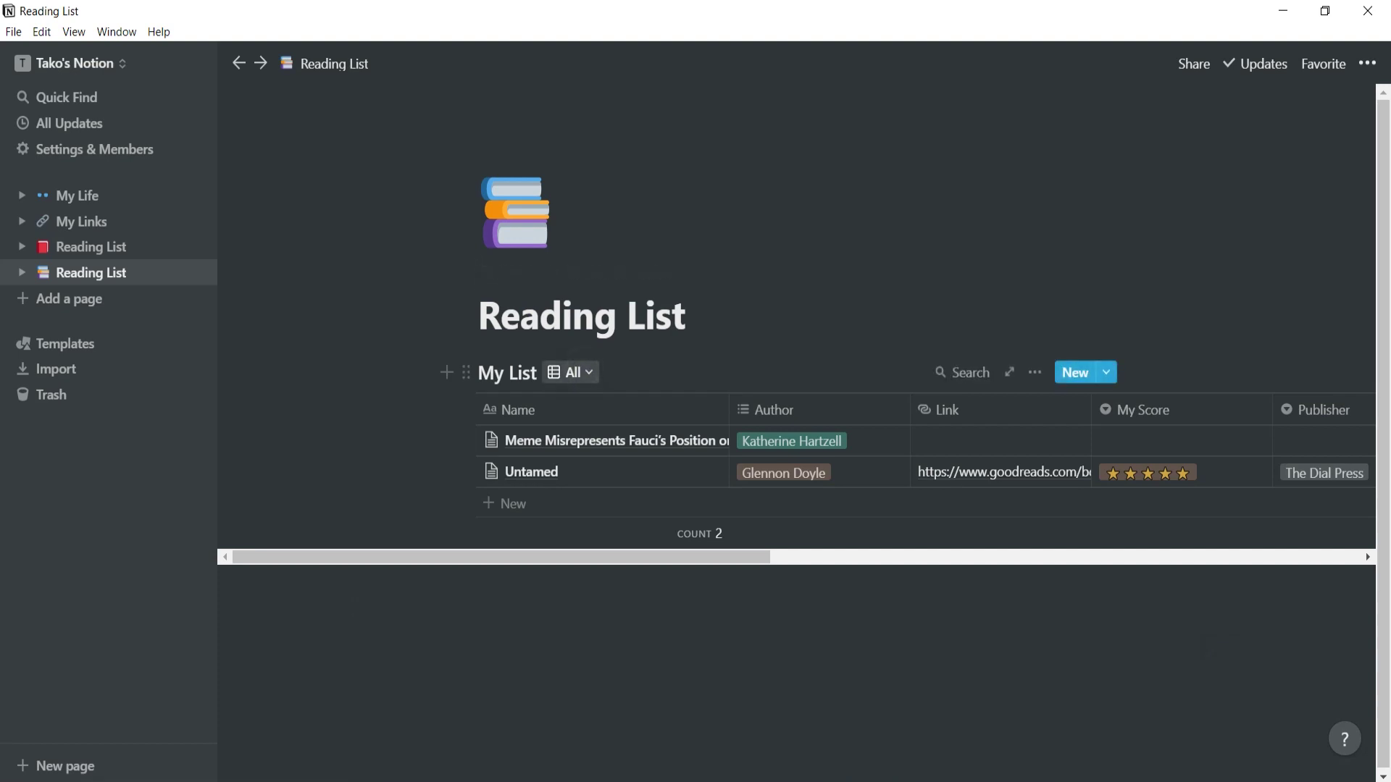
In the Books view, reposition the Untamed card's cover image so the author's full name on the cover shows.
click(573, 372)
click(485, 467)
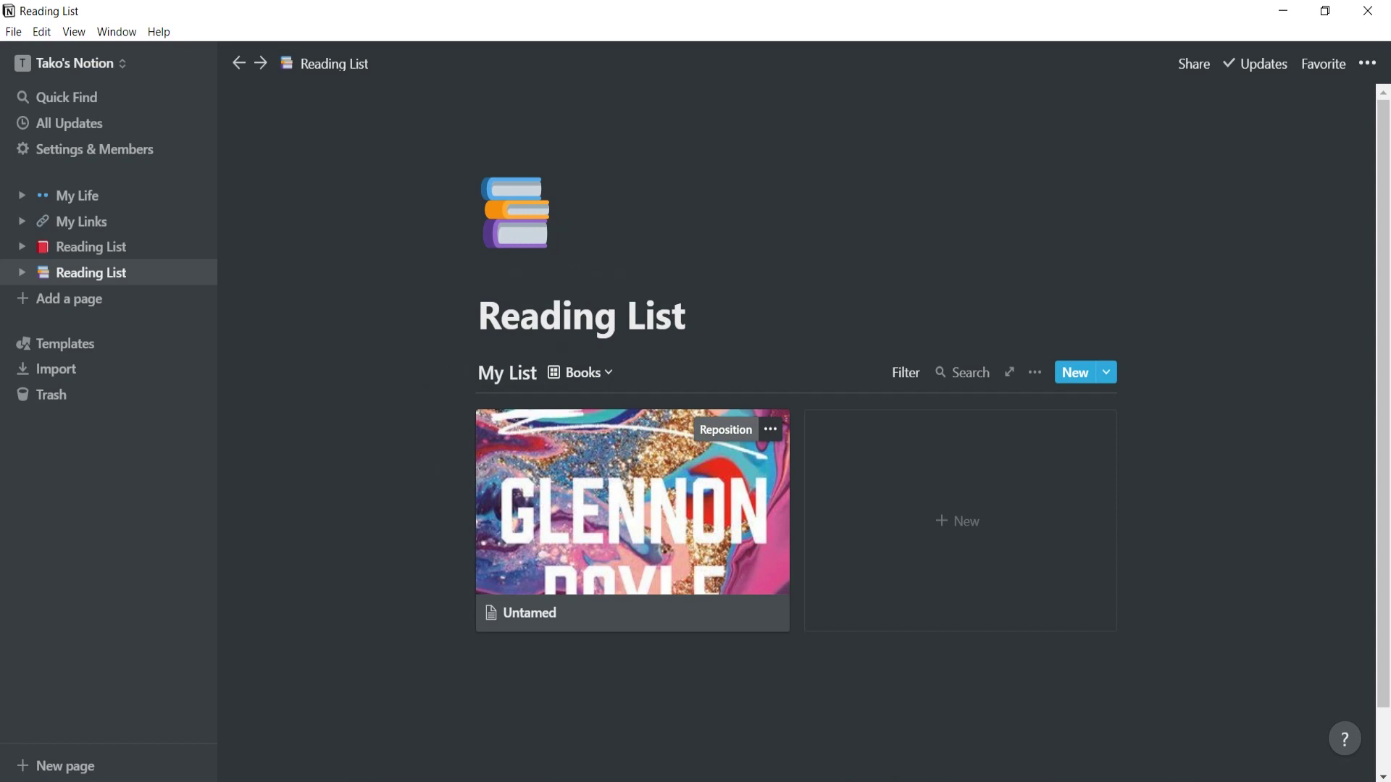
click(725, 430)
drag(632, 522, 632, 474)
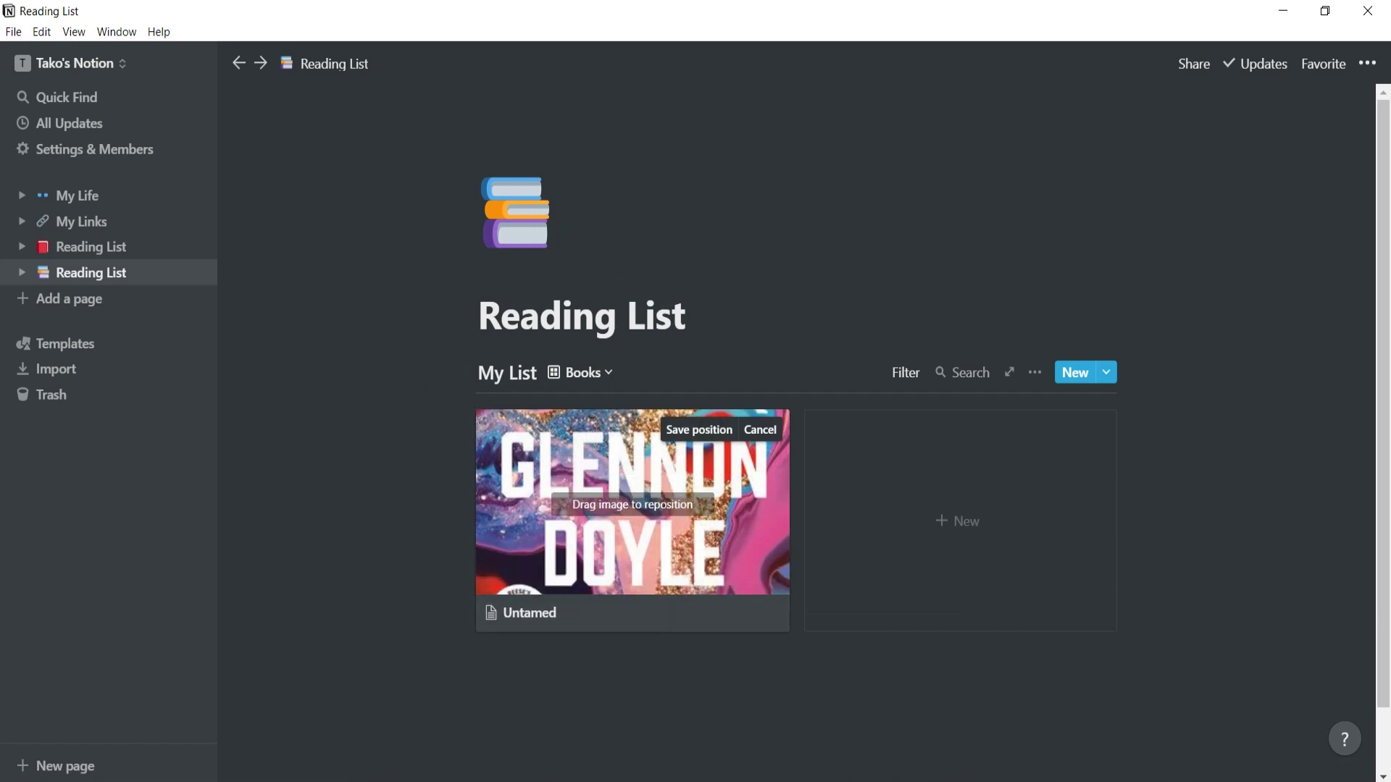
Filter the Podcasts view of My List to entries whose Type is Podcast.
click(583, 373)
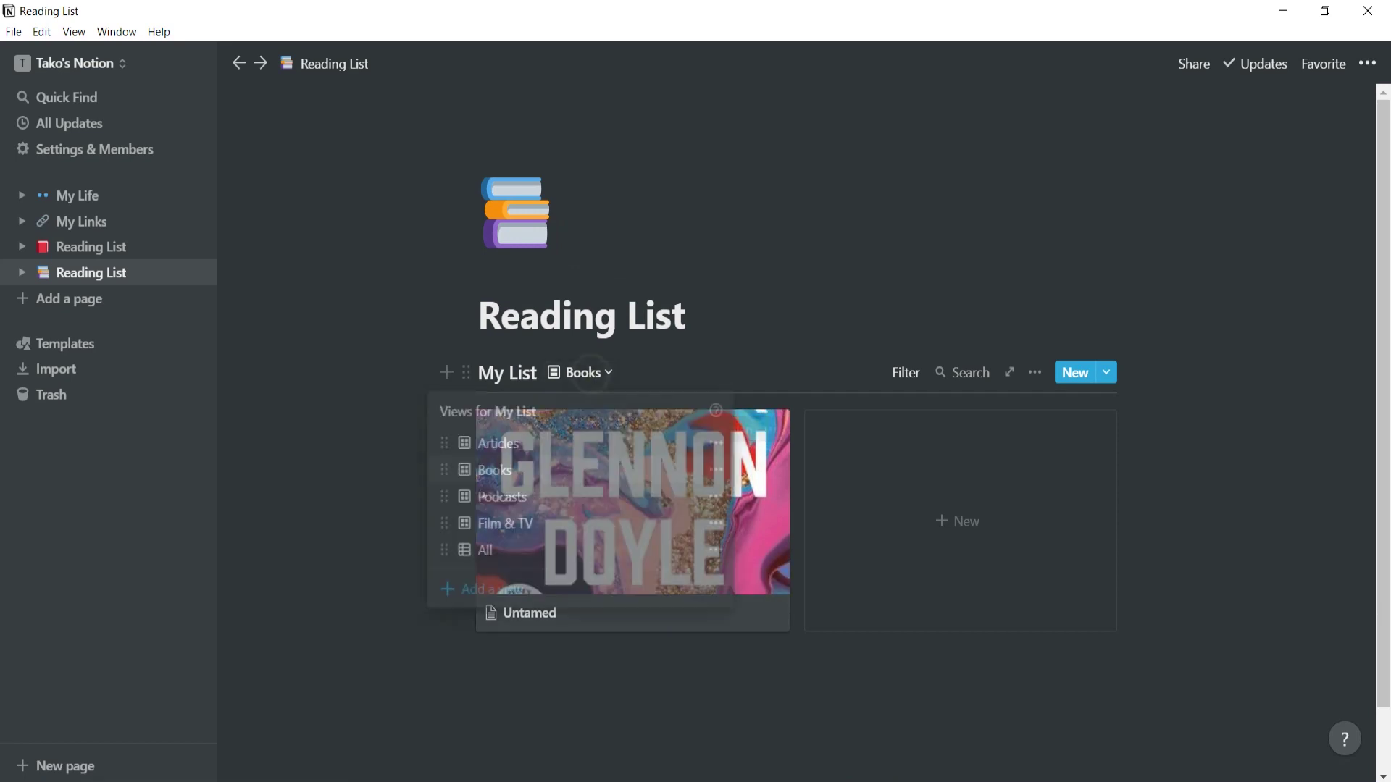
click(518, 497)
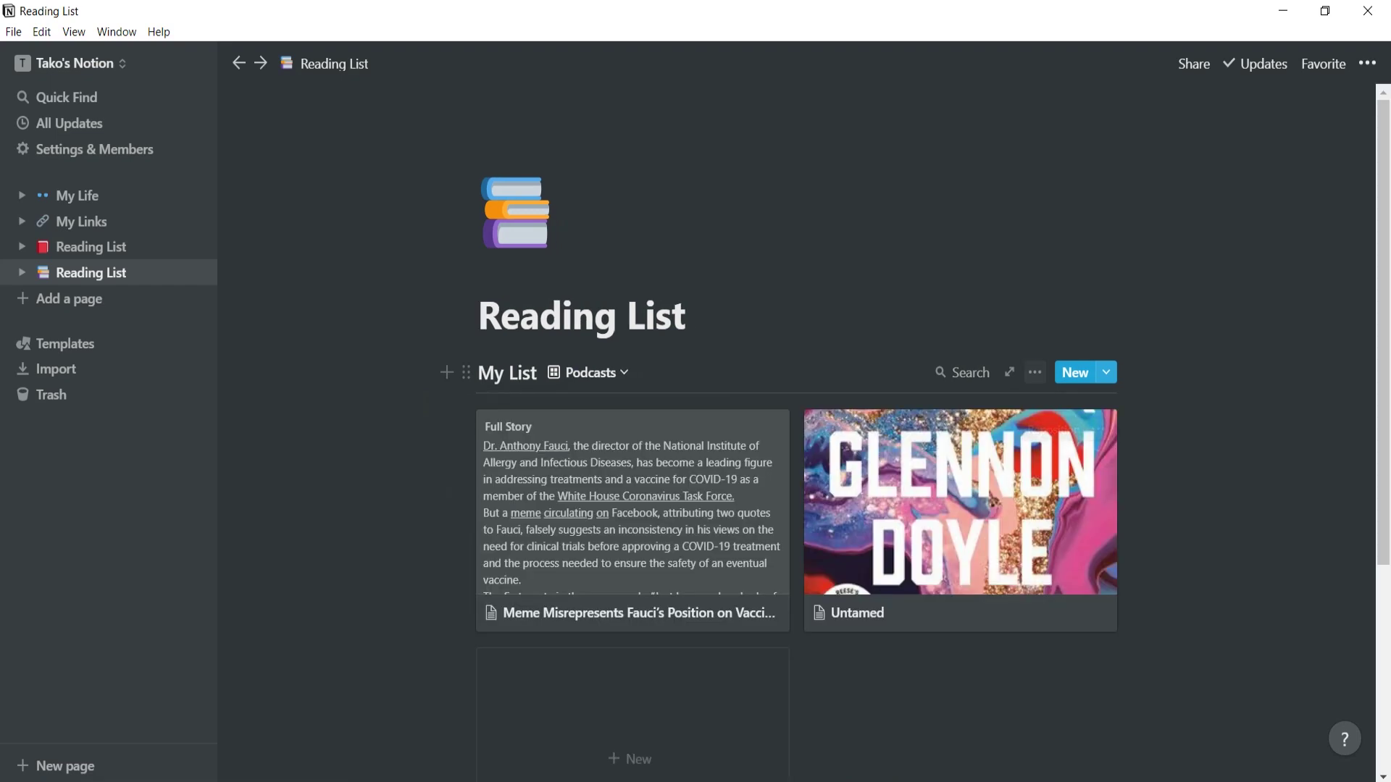
click(1036, 373)
click(1079, 504)
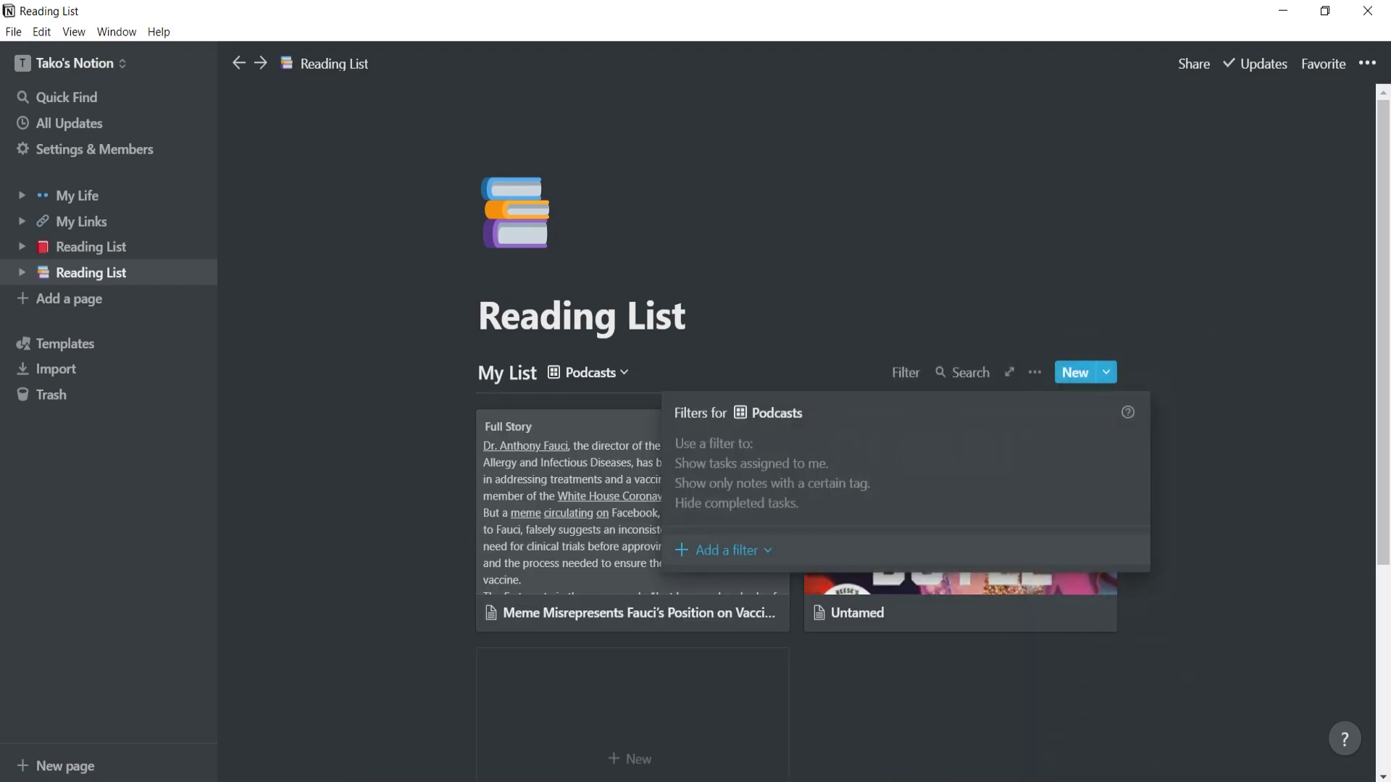
click(719, 546)
click(1014, 451)
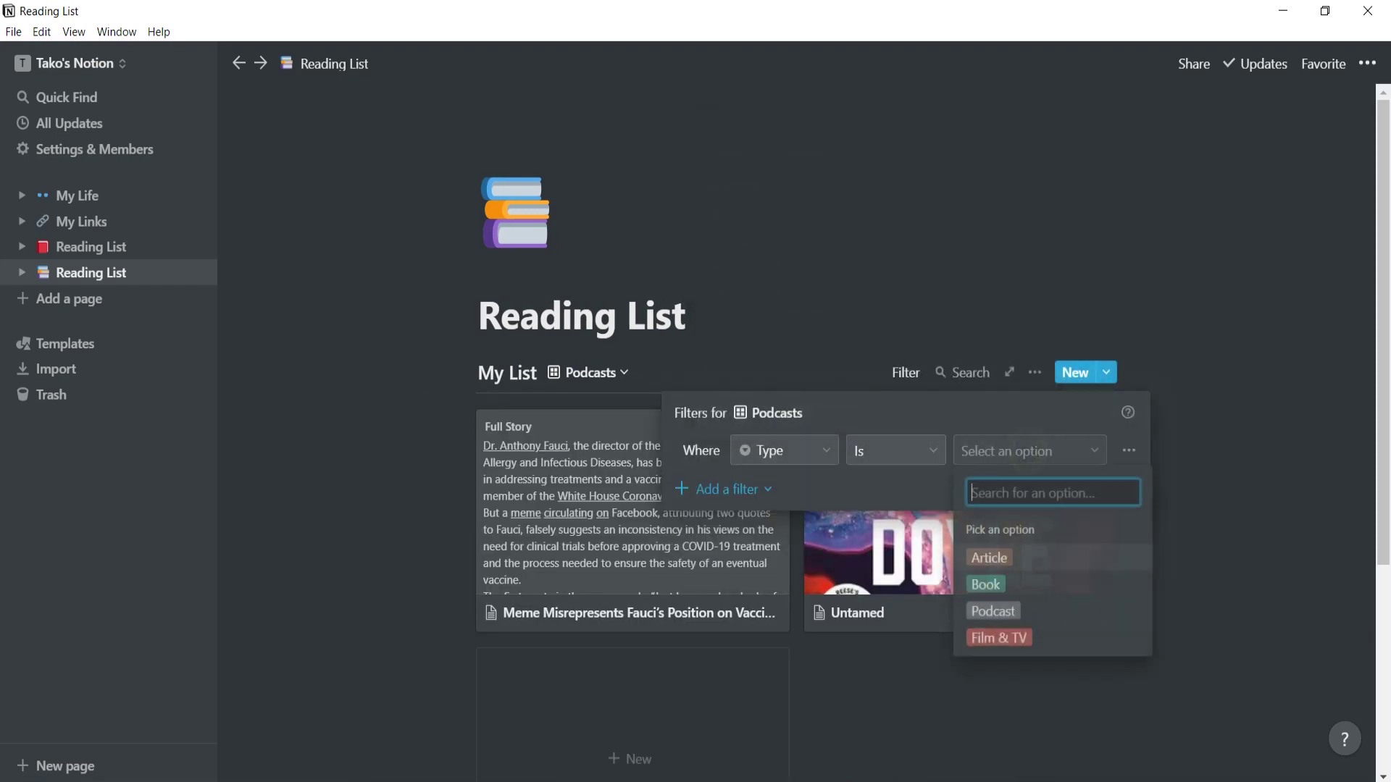
click(993, 609)
click(965, 718)
click(965, 718)
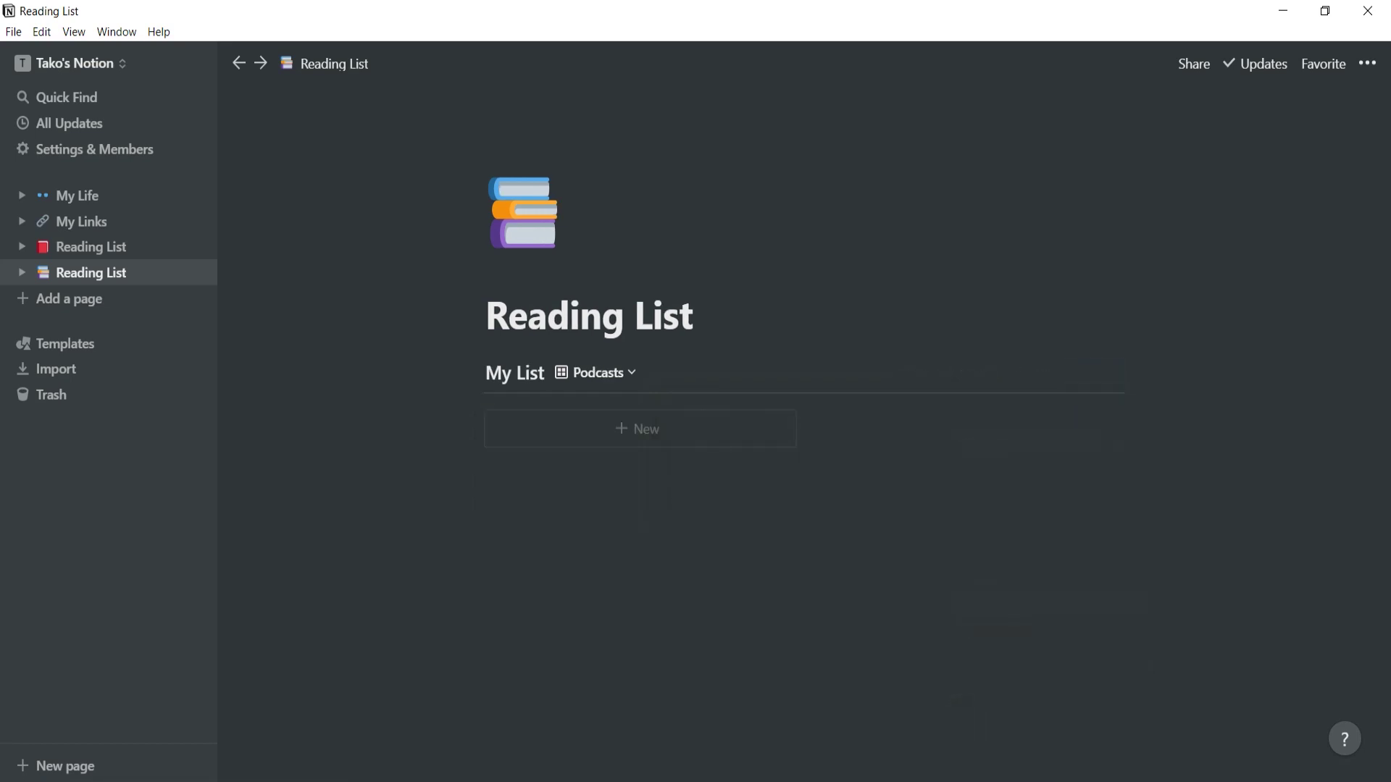
Switch My List to the All table view.
click(601, 372)
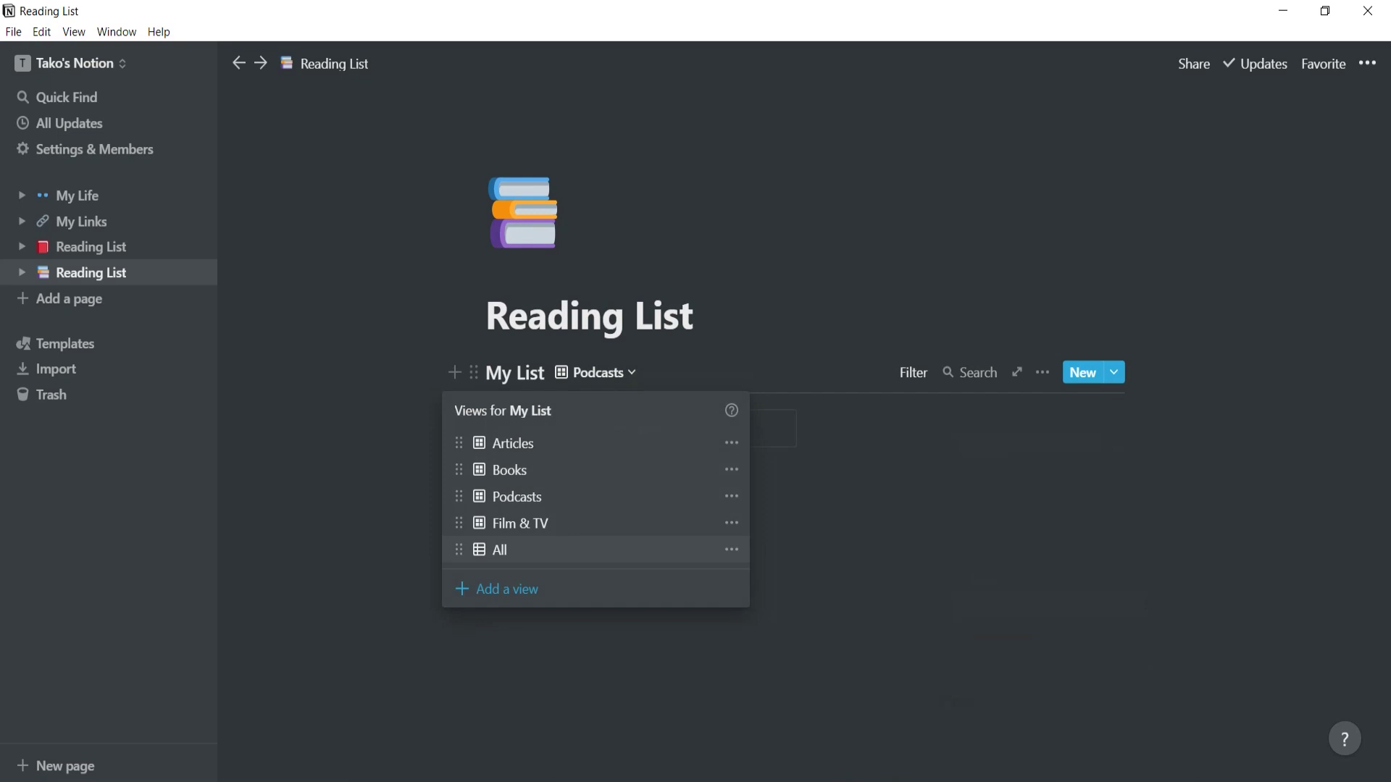
click(499, 550)
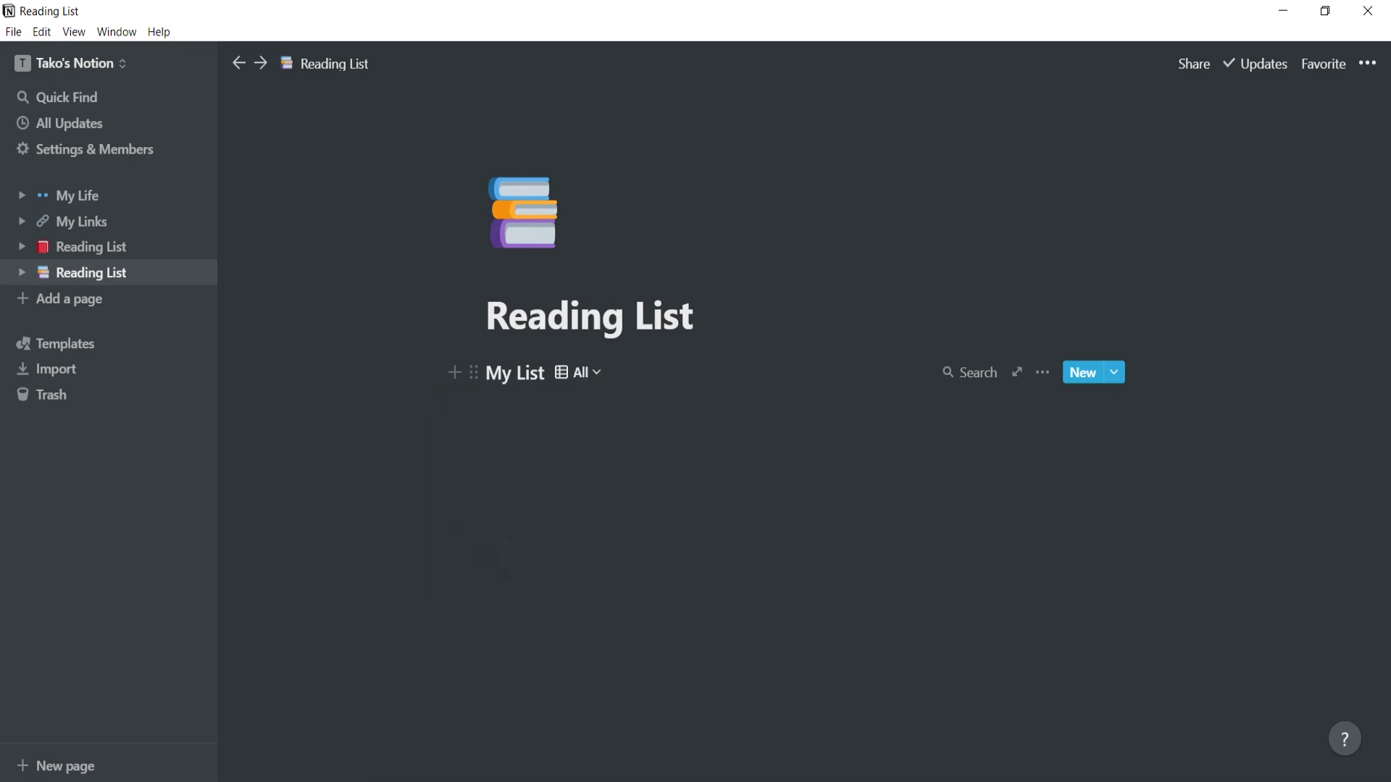